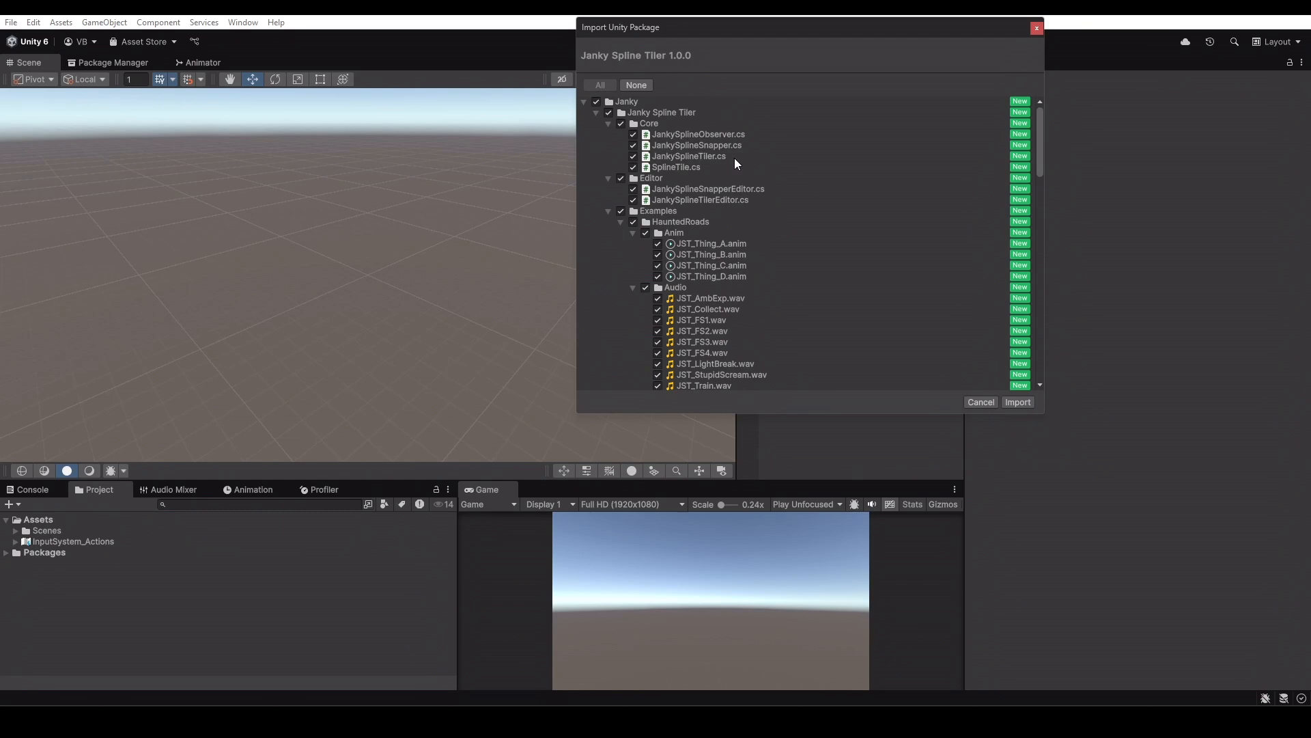
# Review the contents of the Janky Spline Tiler 1.0.0 package and import all of its files
pyautogui.scroll(-1, 868, 167)
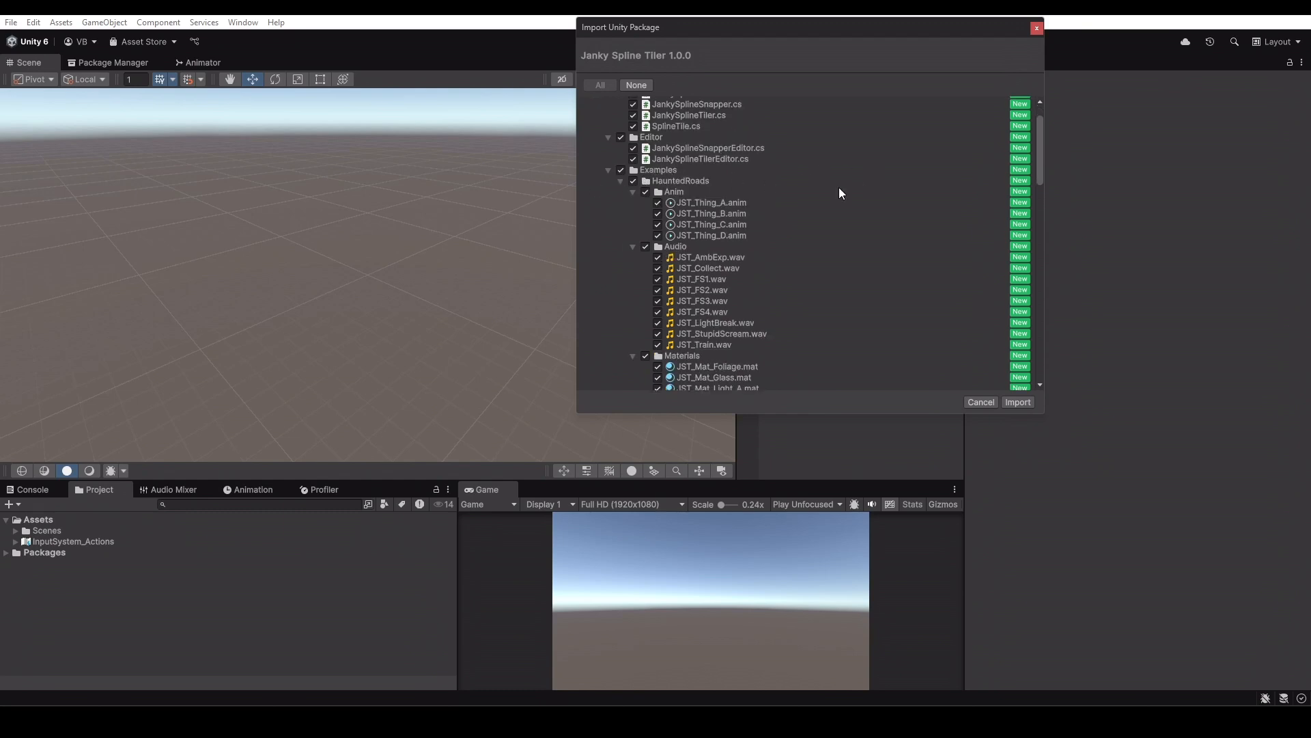
pyautogui.scroll(-2, 841, 223)
pyautogui.scroll(2, 844, 227)
pyautogui.scroll(-1, 846, 239)
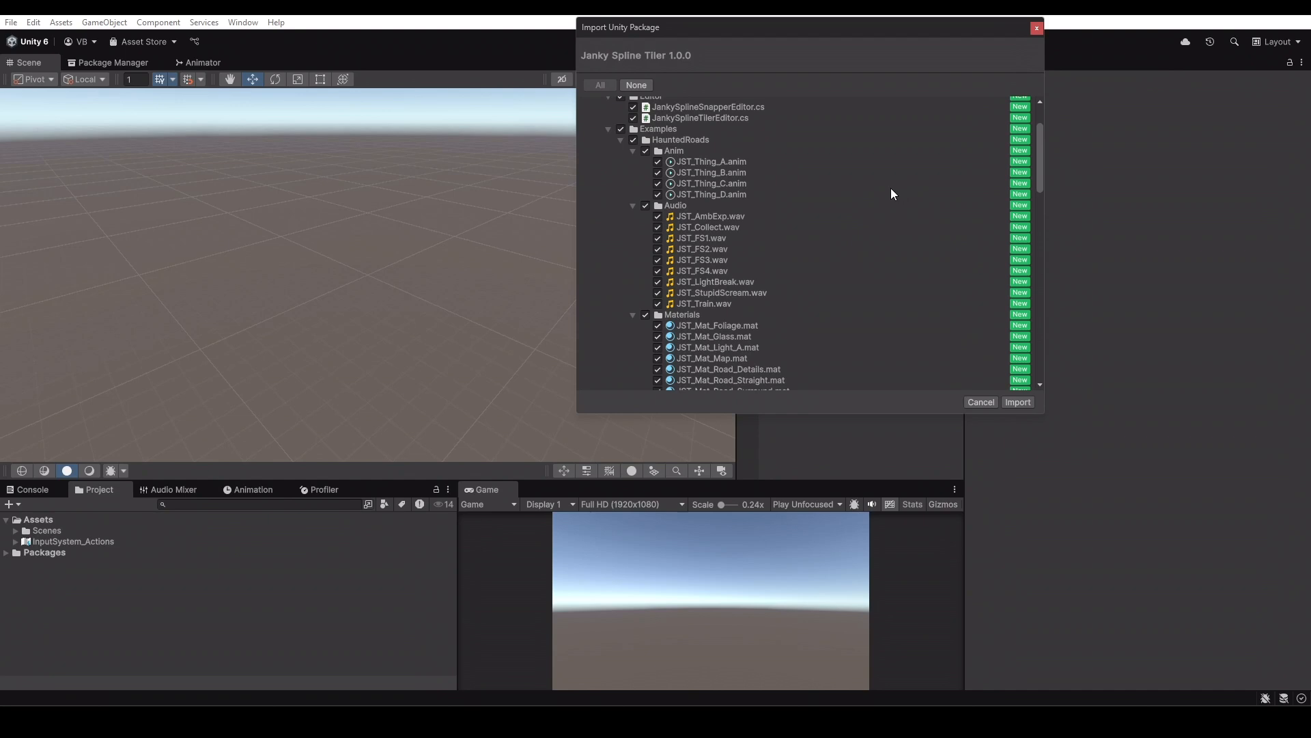
pyautogui.scroll(-9, 819, 179)
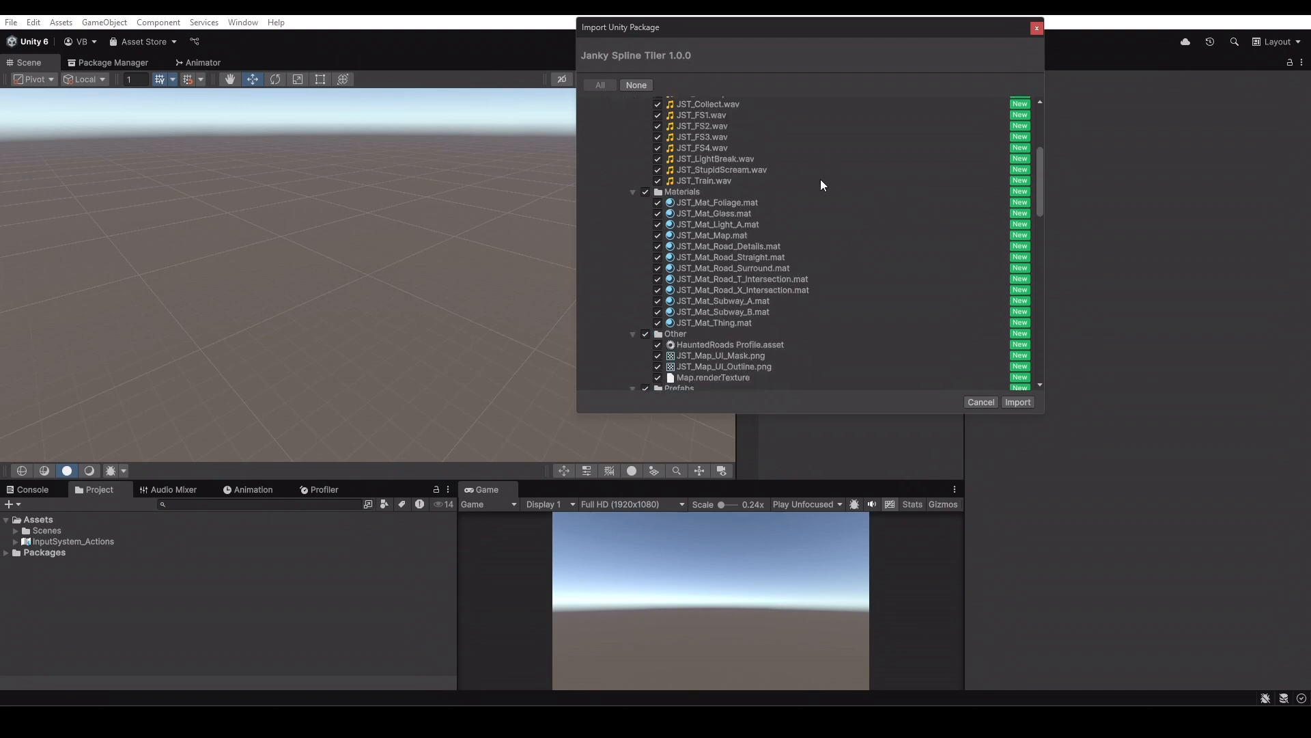
pyautogui.scroll(-3, 777, 186)
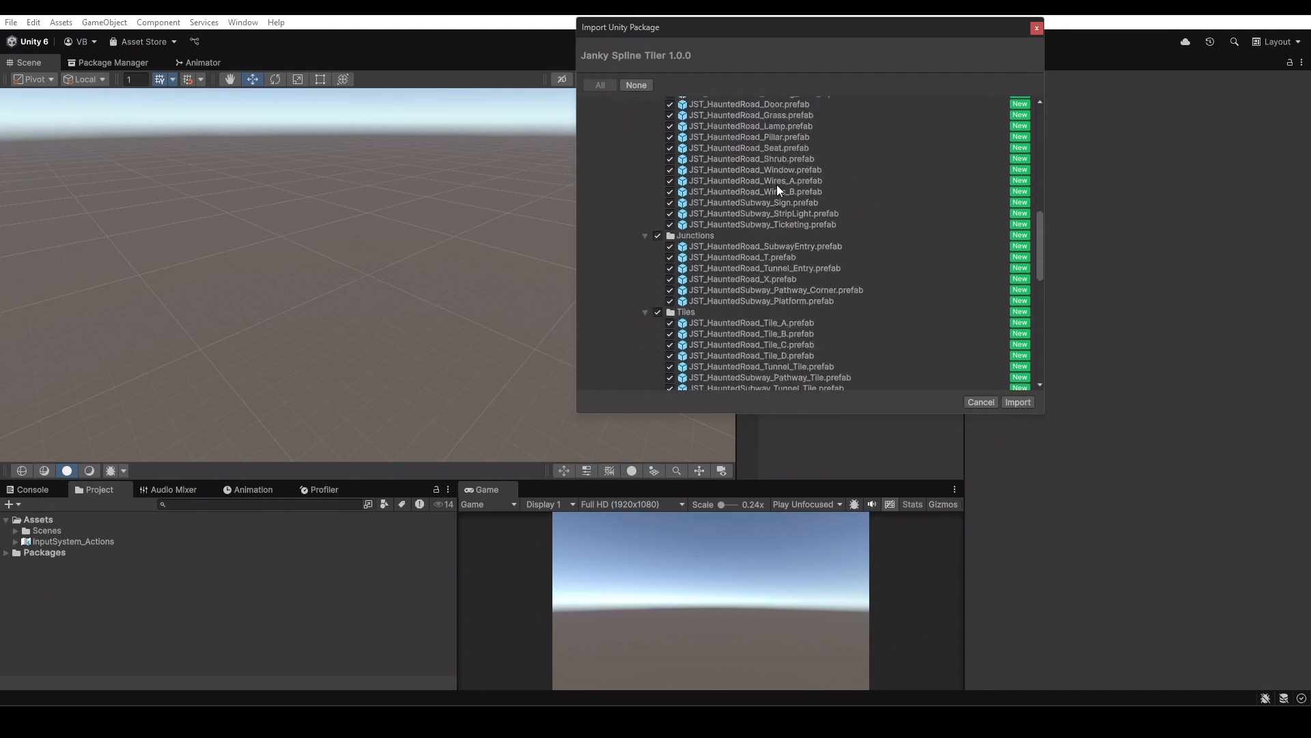
pyautogui.scroll(-3, 860, 171)
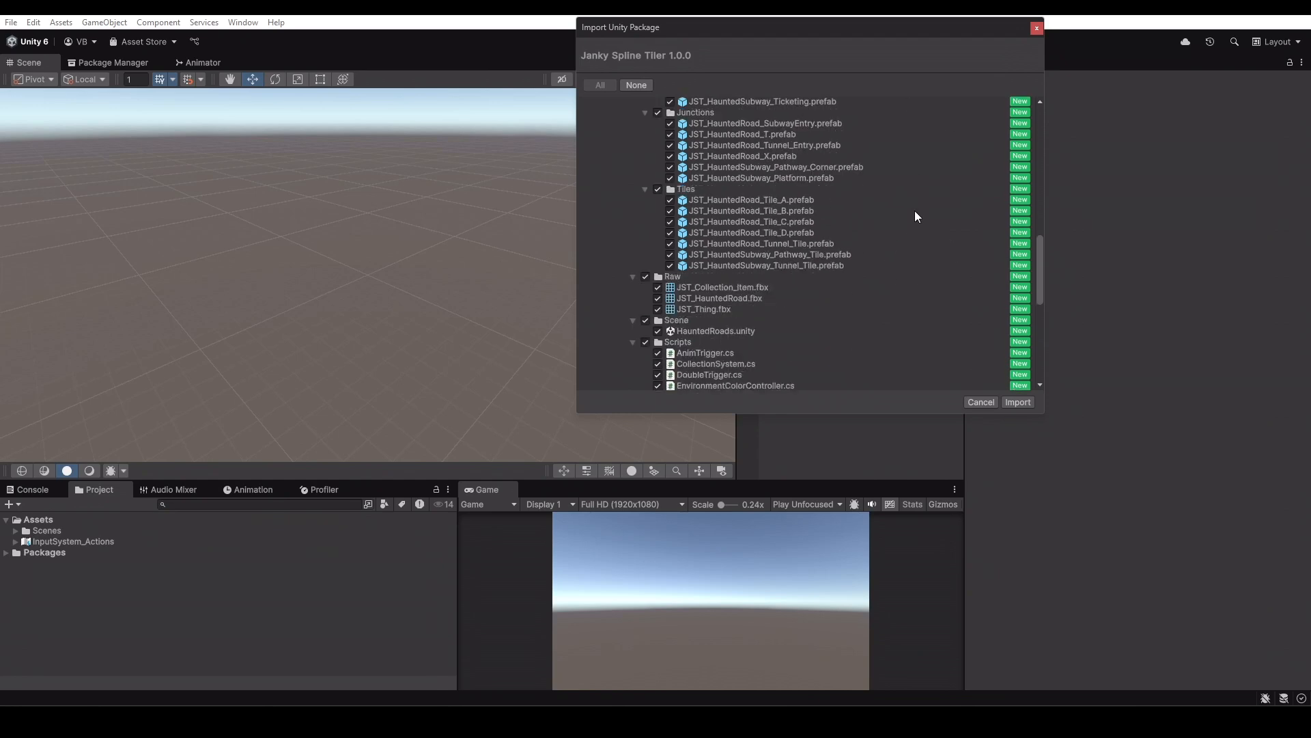
pyautogui.scroll(-6, 913, 203)
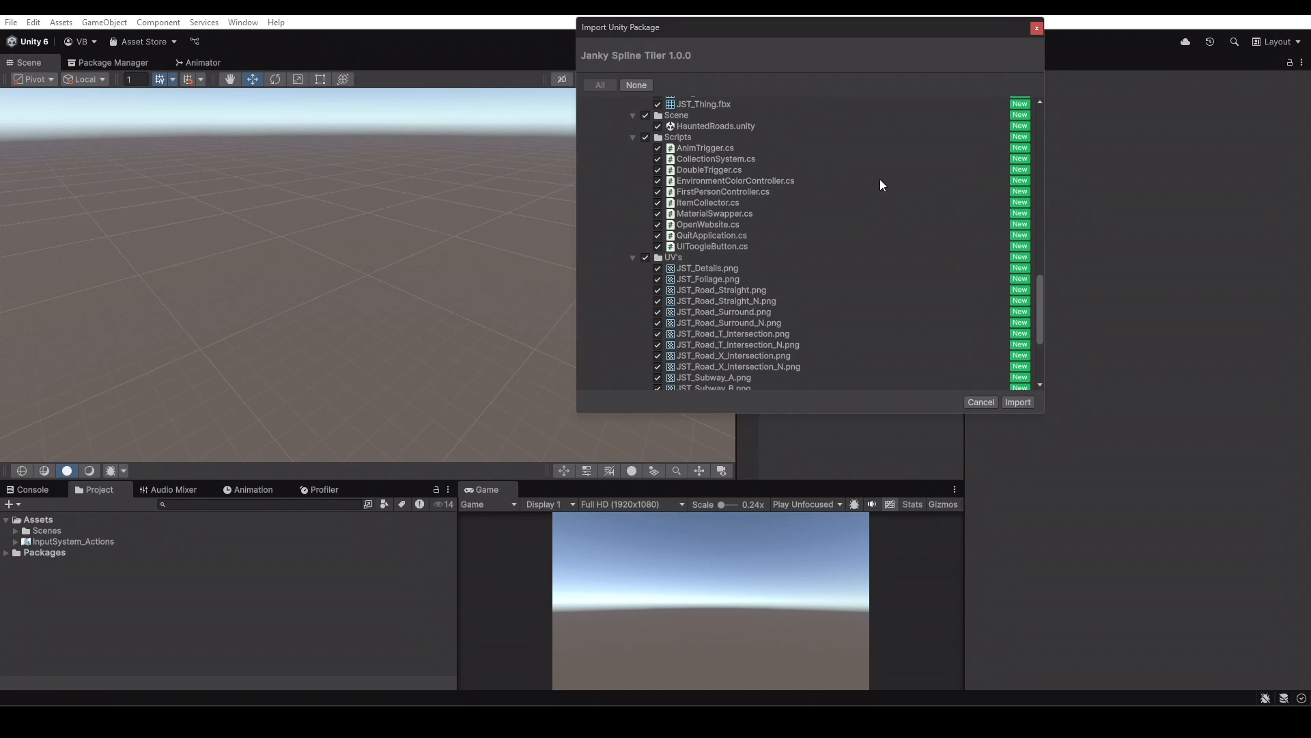
pyautogui.scroll(-5, 895, 211)
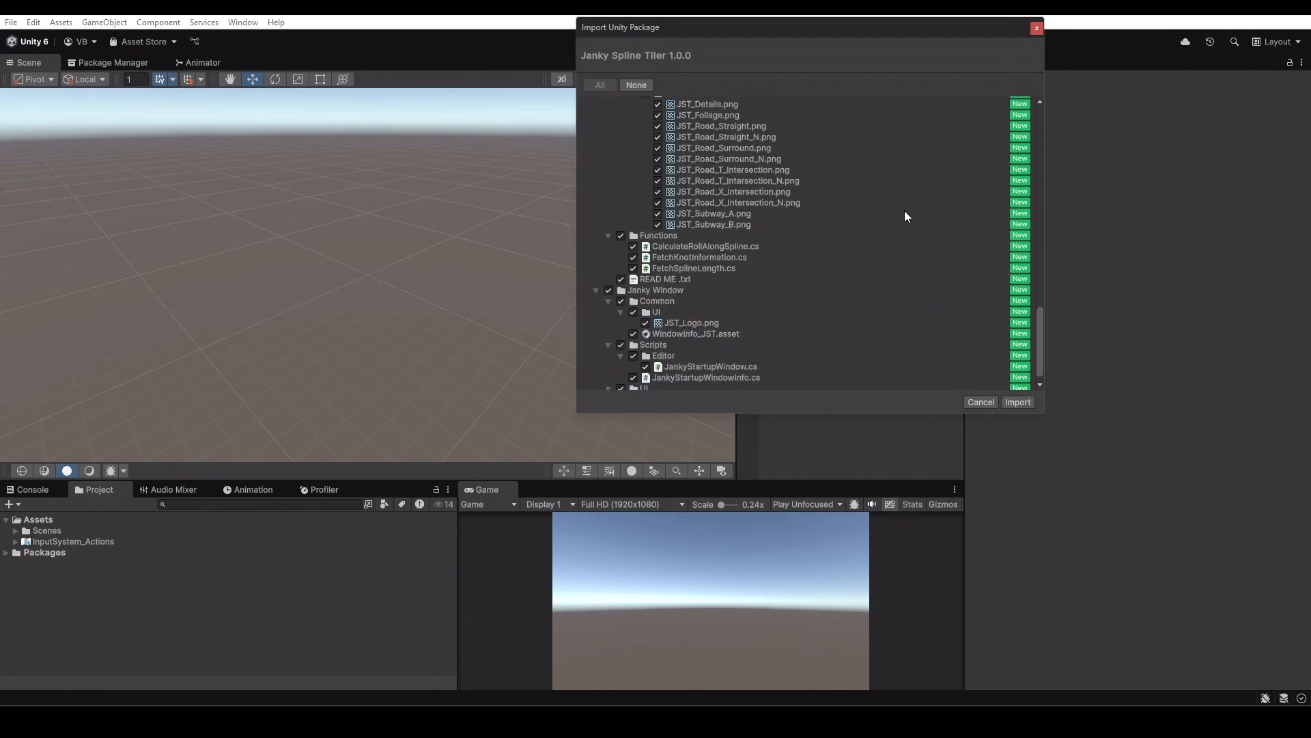
pyautogui.scroll(20, 894, 226)
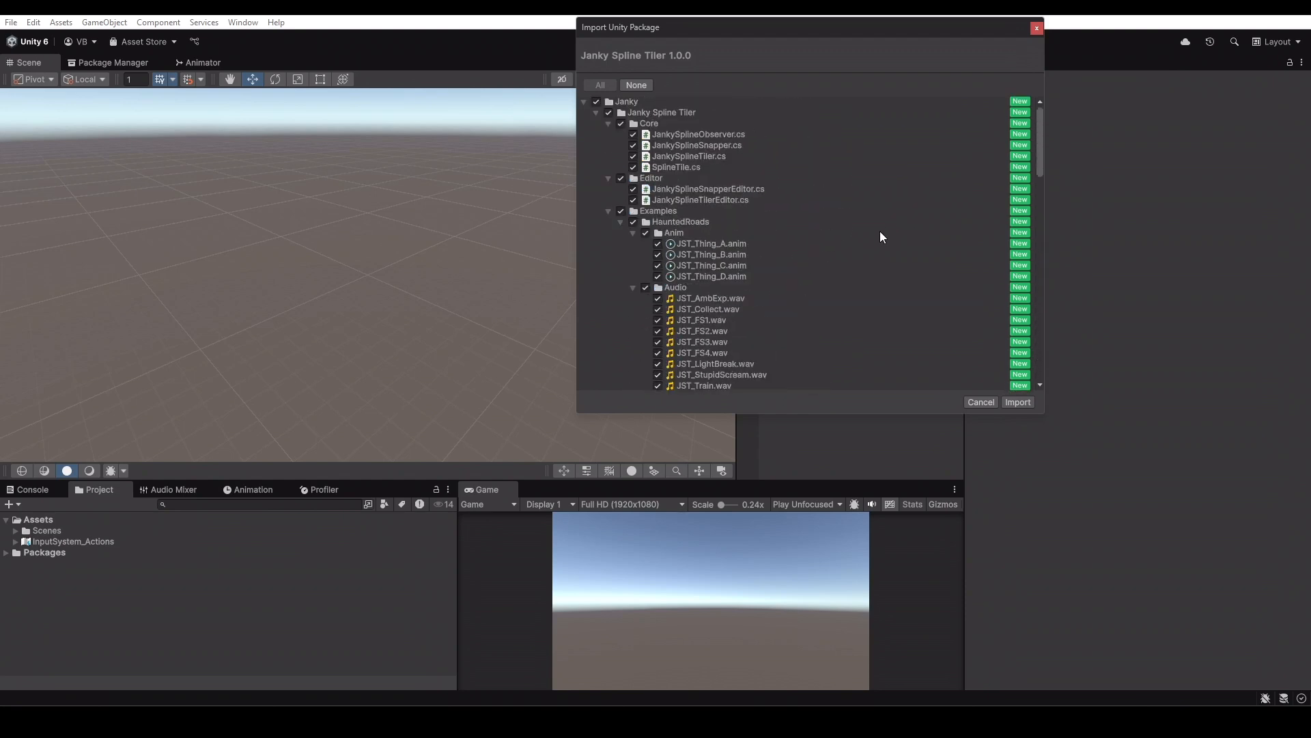
pyautogui.click(1017, 401)
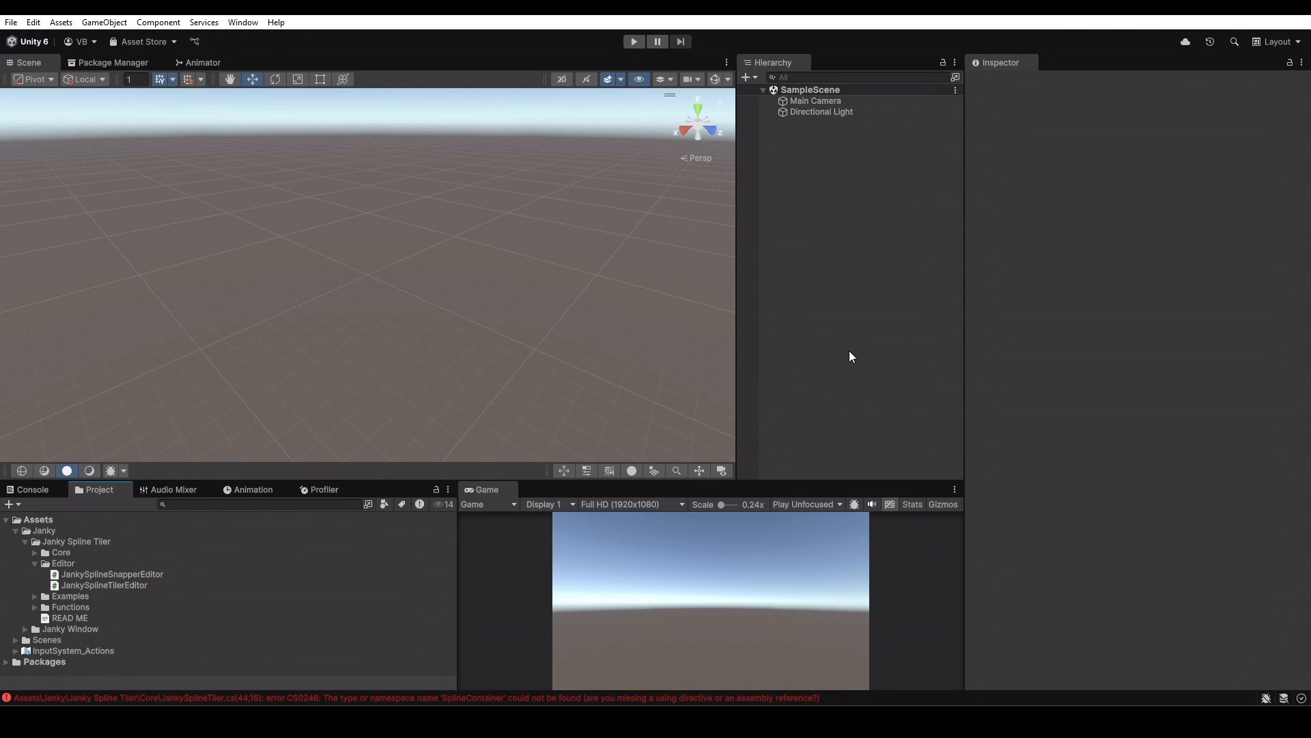
# Check the console errors, search the Unity Registry for "spline" and install the Splines 2.7.2 package
pyautogui.click(27, 489)
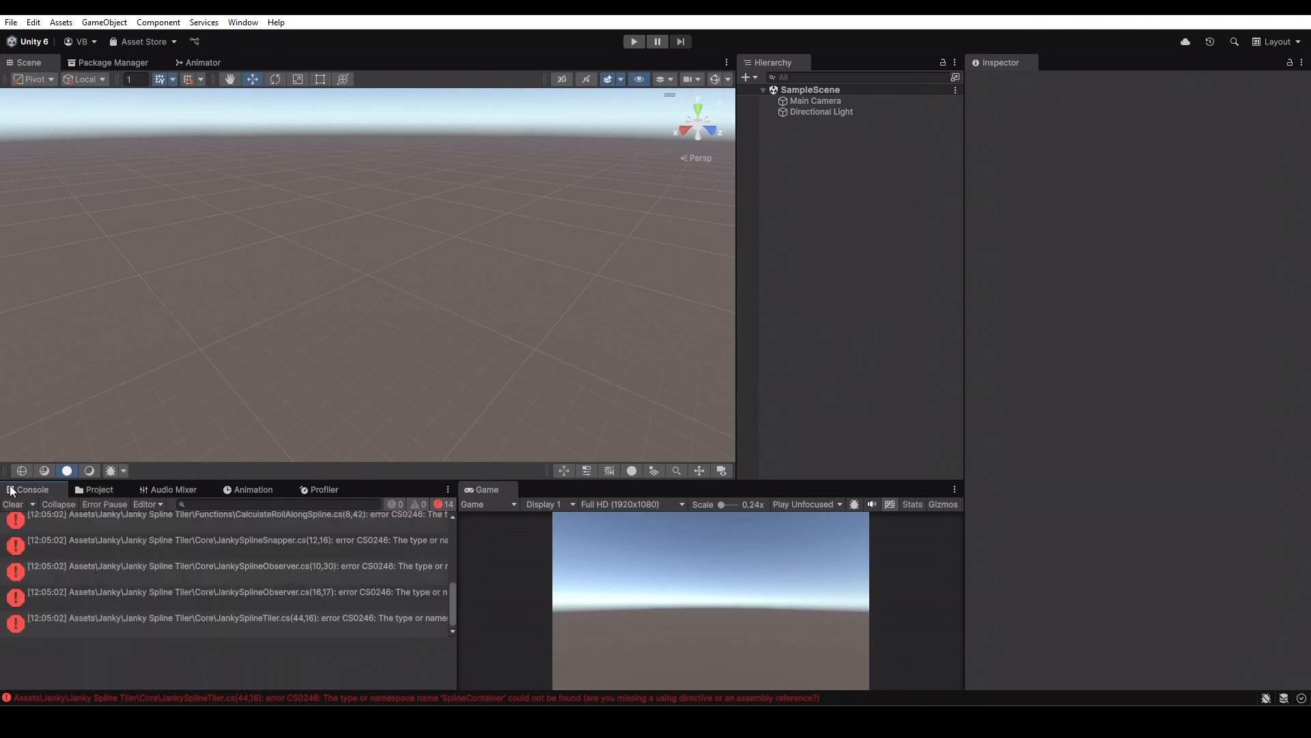
pyautogui.click(118, 63)
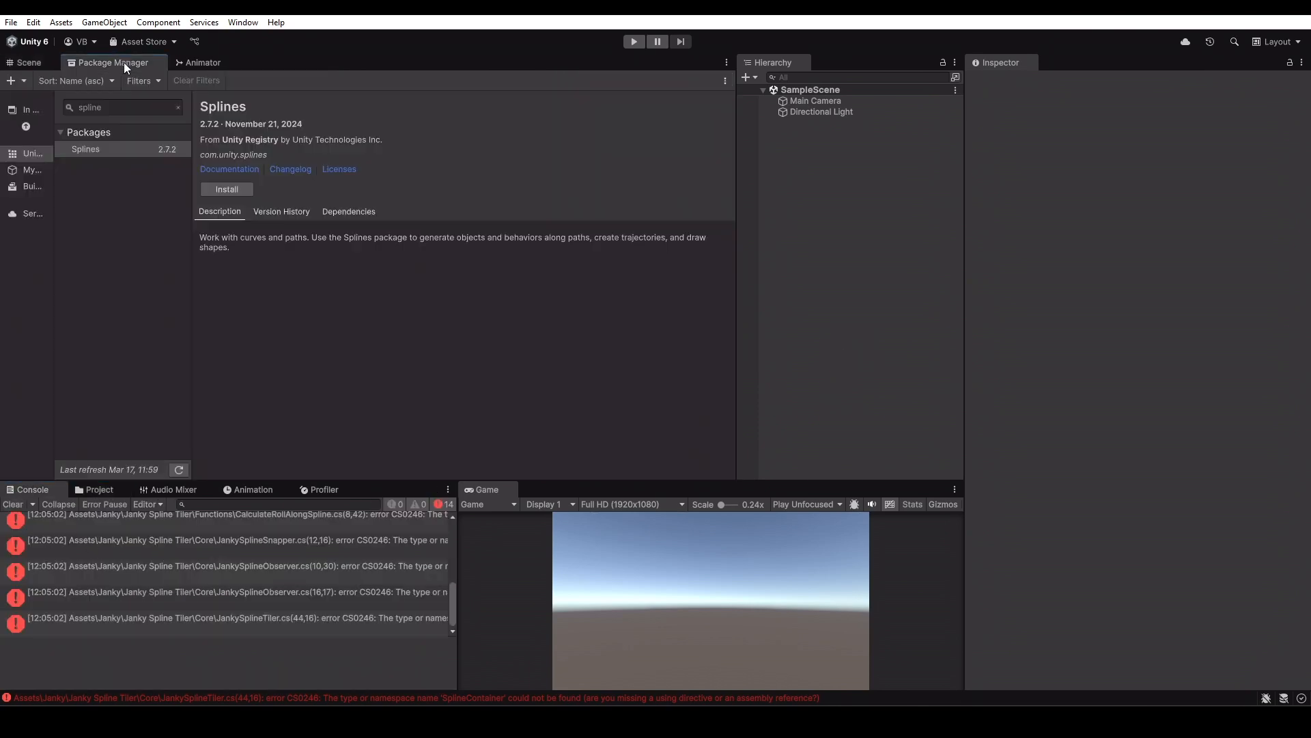
pyautogui.moveTo(55, 254); pyautogui.dragTo(111, 261)
pyautogui.click(40, 156)
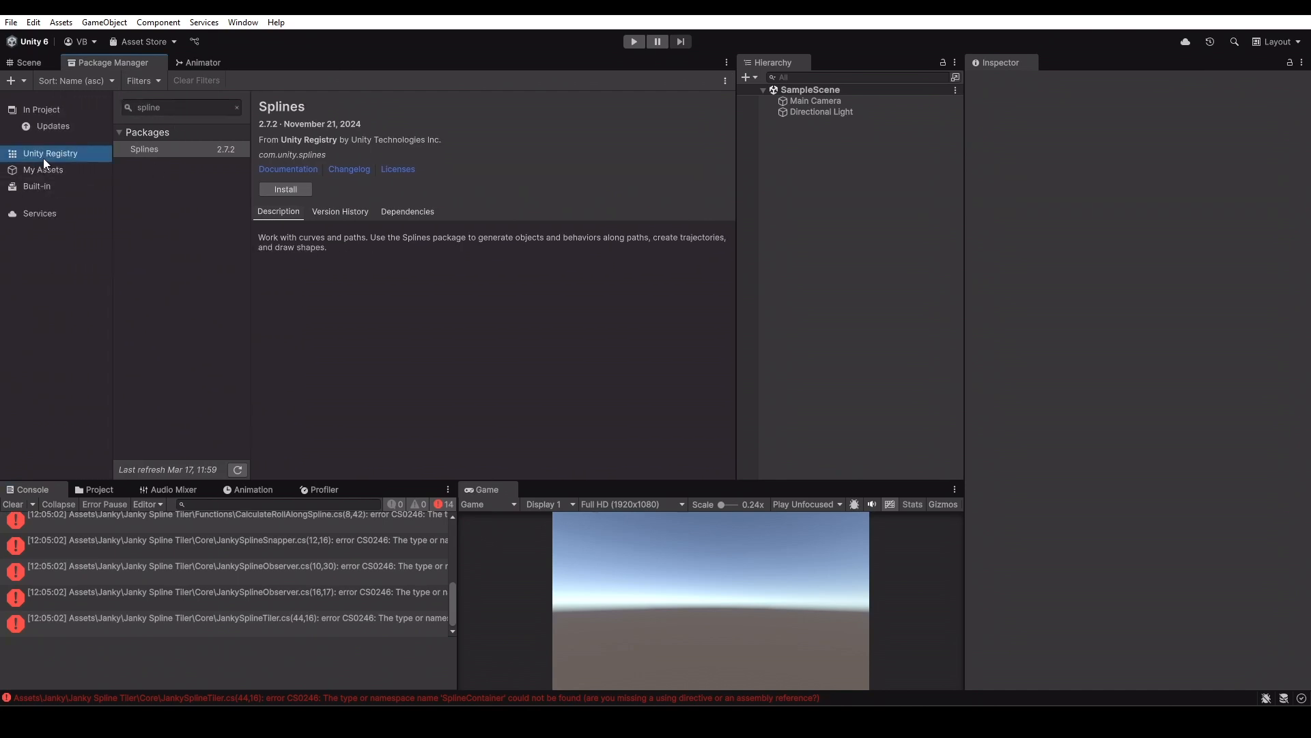
pyautogui.click(192, 106)
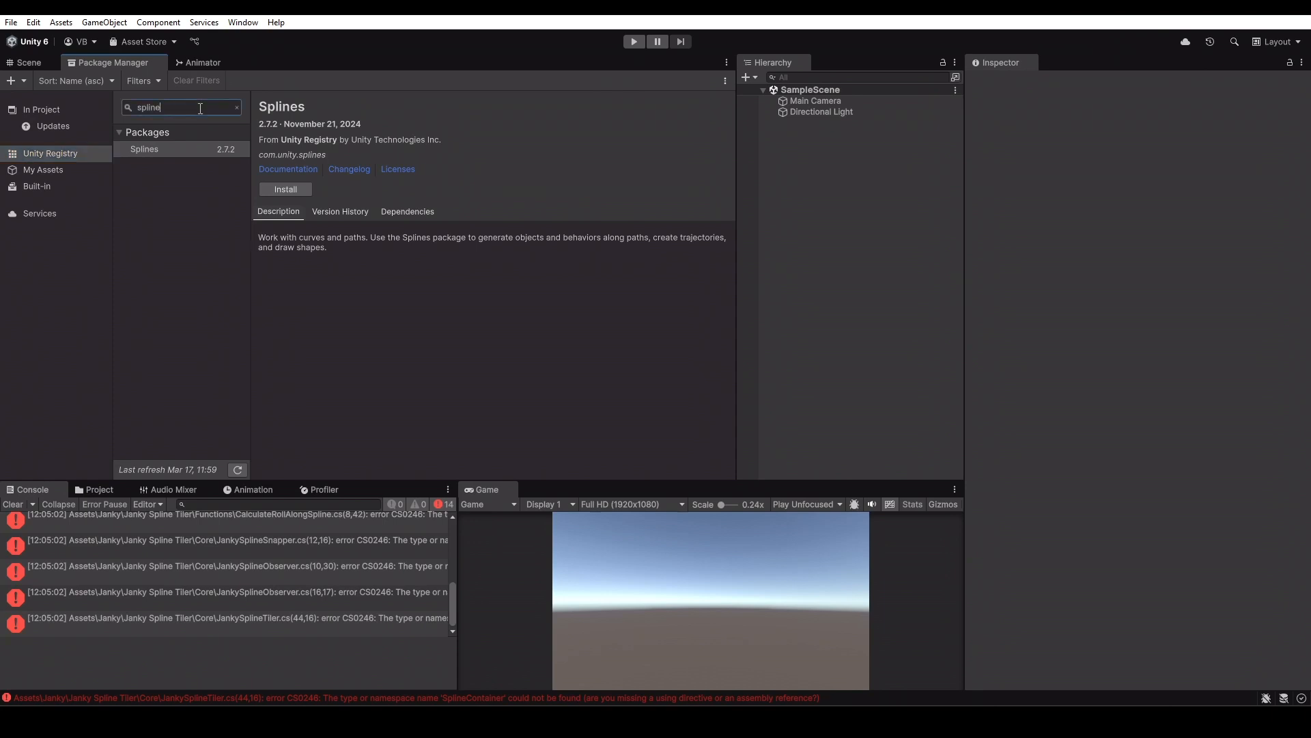
pyautogui.write('spline')
pyautogui.click(286, 186)
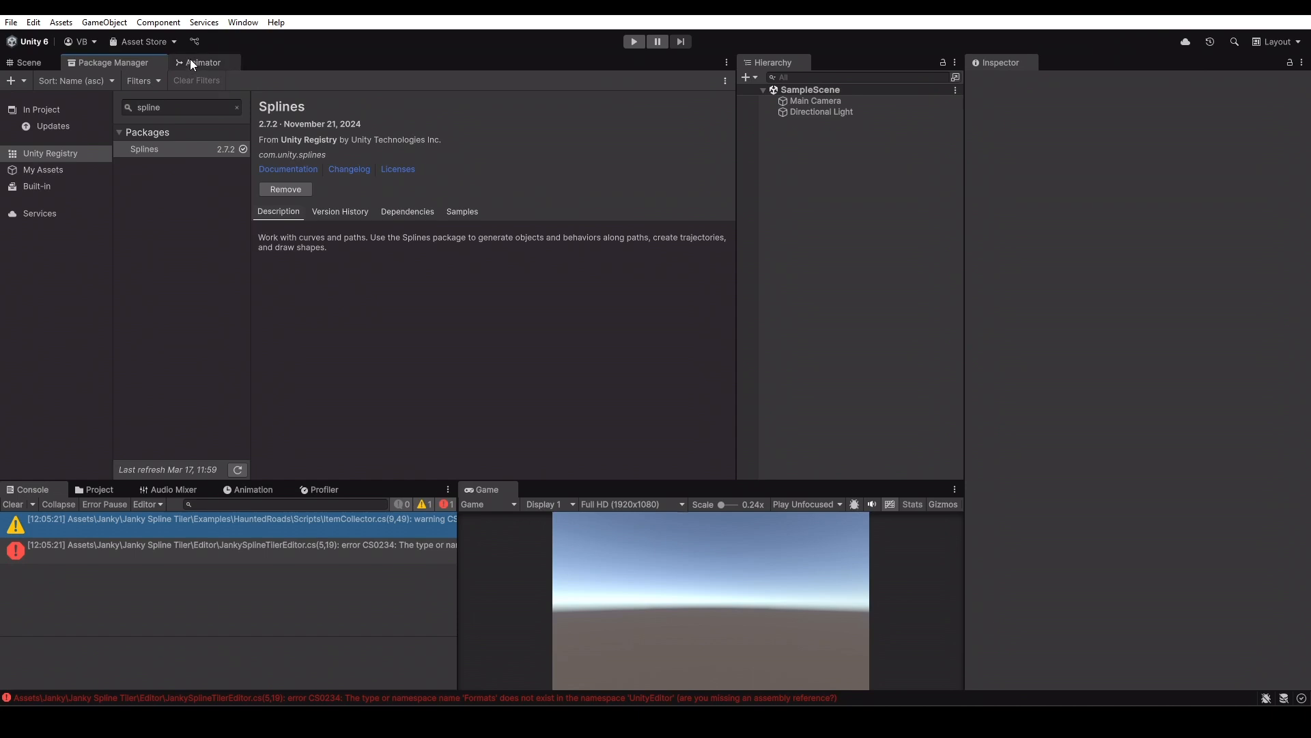
# Search the Unity Registry for "fbx", install the FBX Exporter 5.1.3 package and clear the console
pyautogui.doubleClick(161, 109)
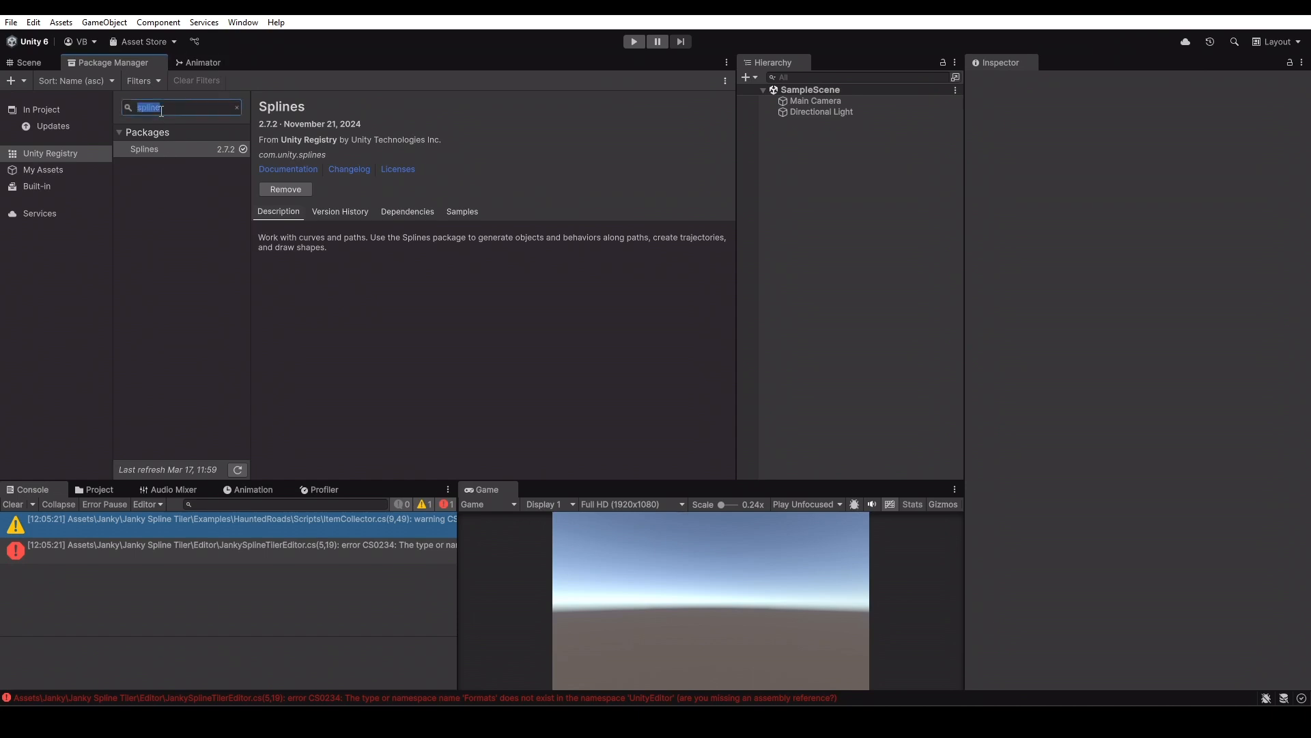
pyautogui.write('fbx')
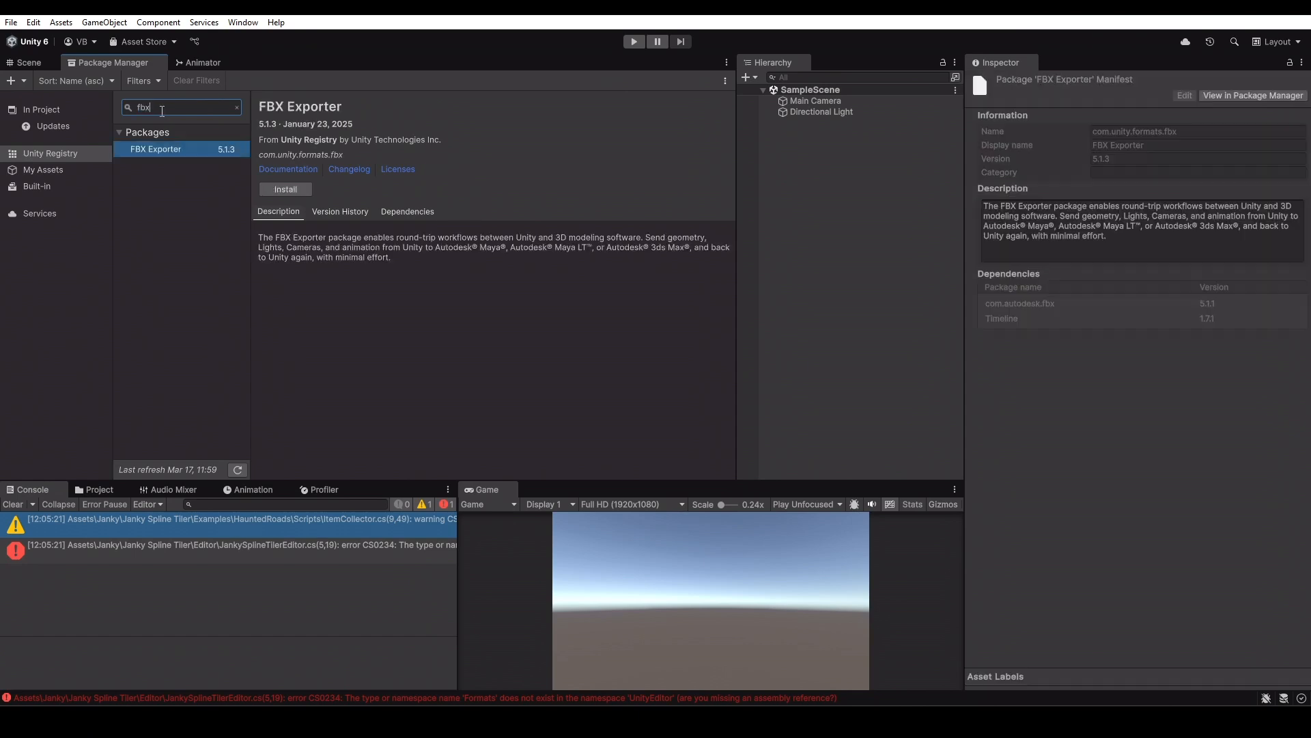
pyautogui.click(278, 191)
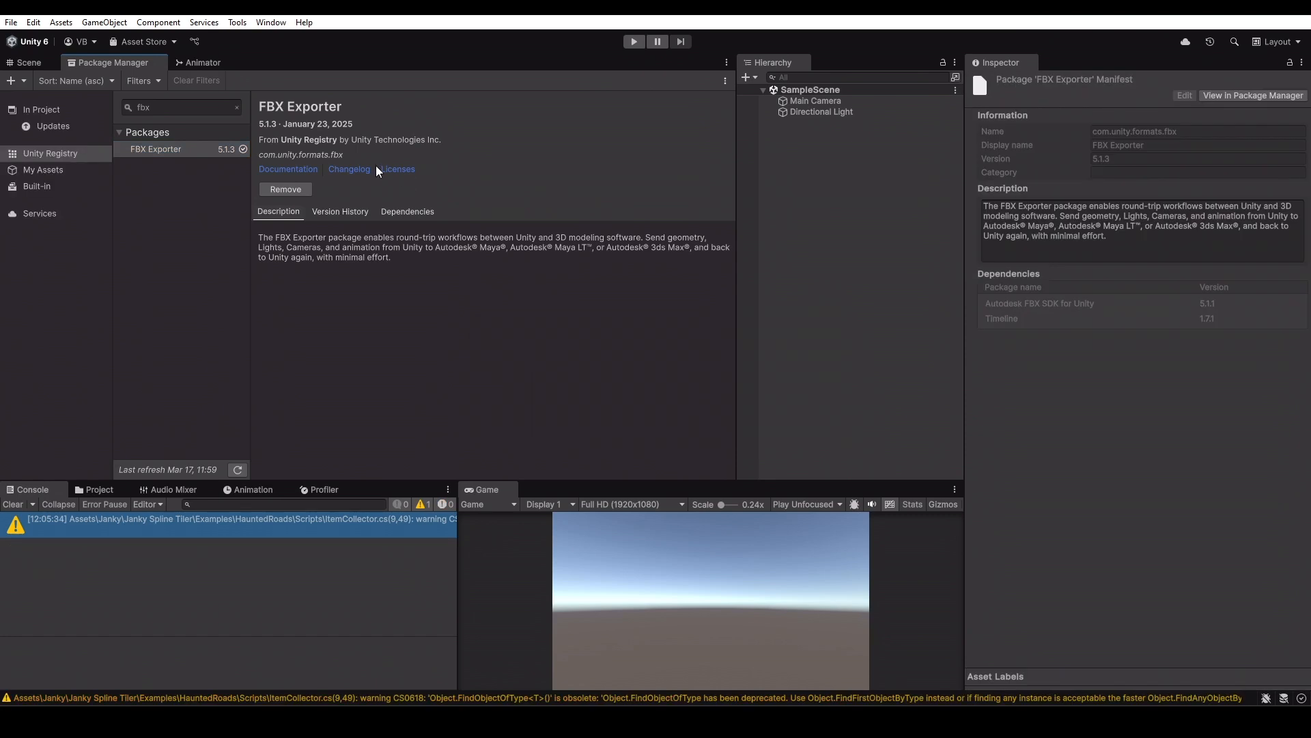
pyautogui.click(30, 62)
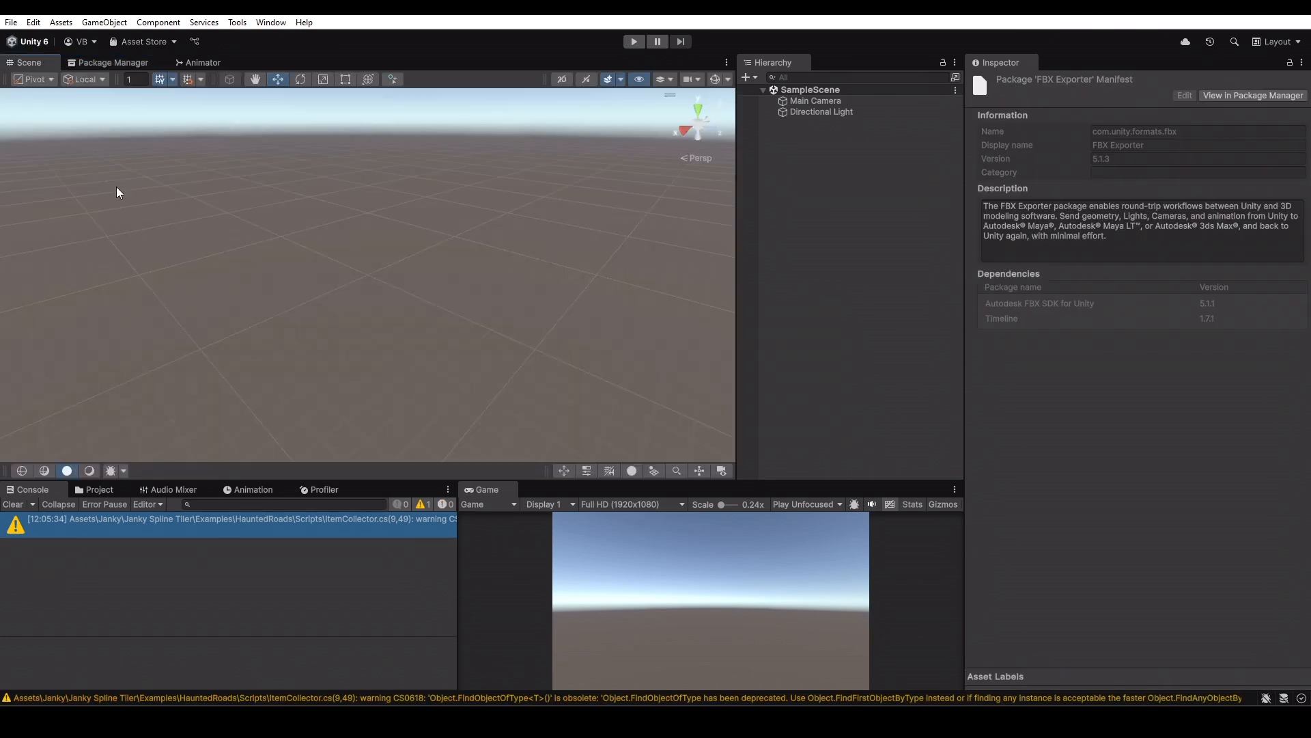
pyautogui.click(12, 504)
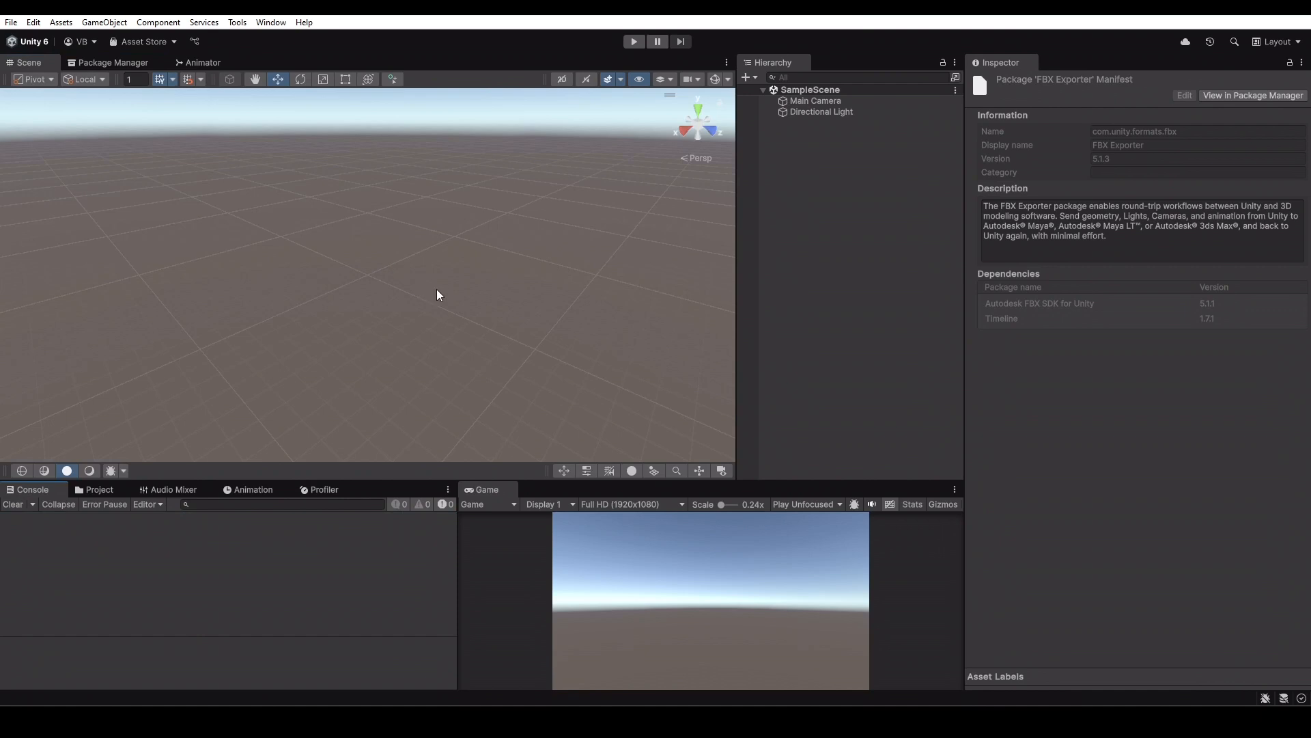
# Draw a winding spline with several knots across the ground grid of the scene, with Auto Smooth tangents
pyautogui.keyDown('alt'); pyautogui.moveTo(478, 254); pyautogui.dragTo(398, 254); pyautogui.keyUp('alt')
pyautogui.click(854, 247)
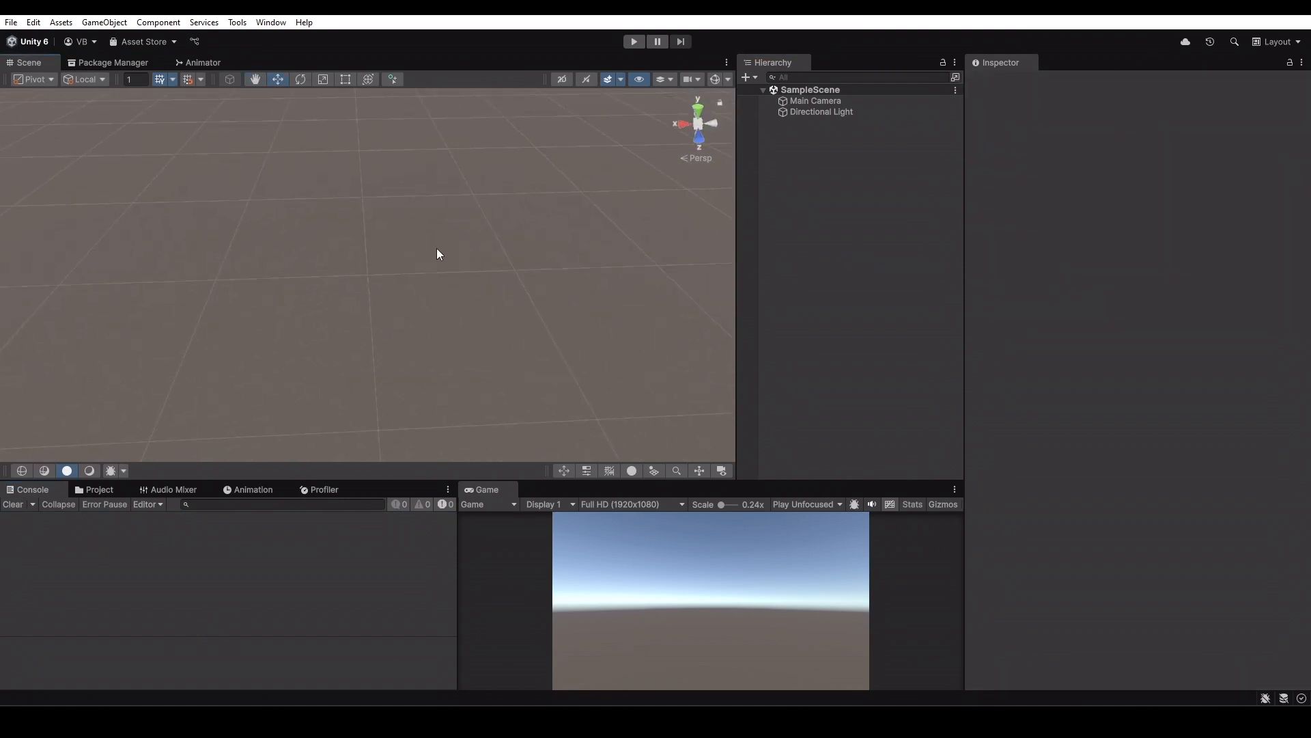
pyautogui.moveTo(498, 276)
pyautogui.keyDown('alt'); pyautogui.mouseDown()
pyautogui.moveTo(487, 282)
pyautogui.moveTo(489, 272)
pyautogui.mouseUp(); pyautogui.keyUp('alt')
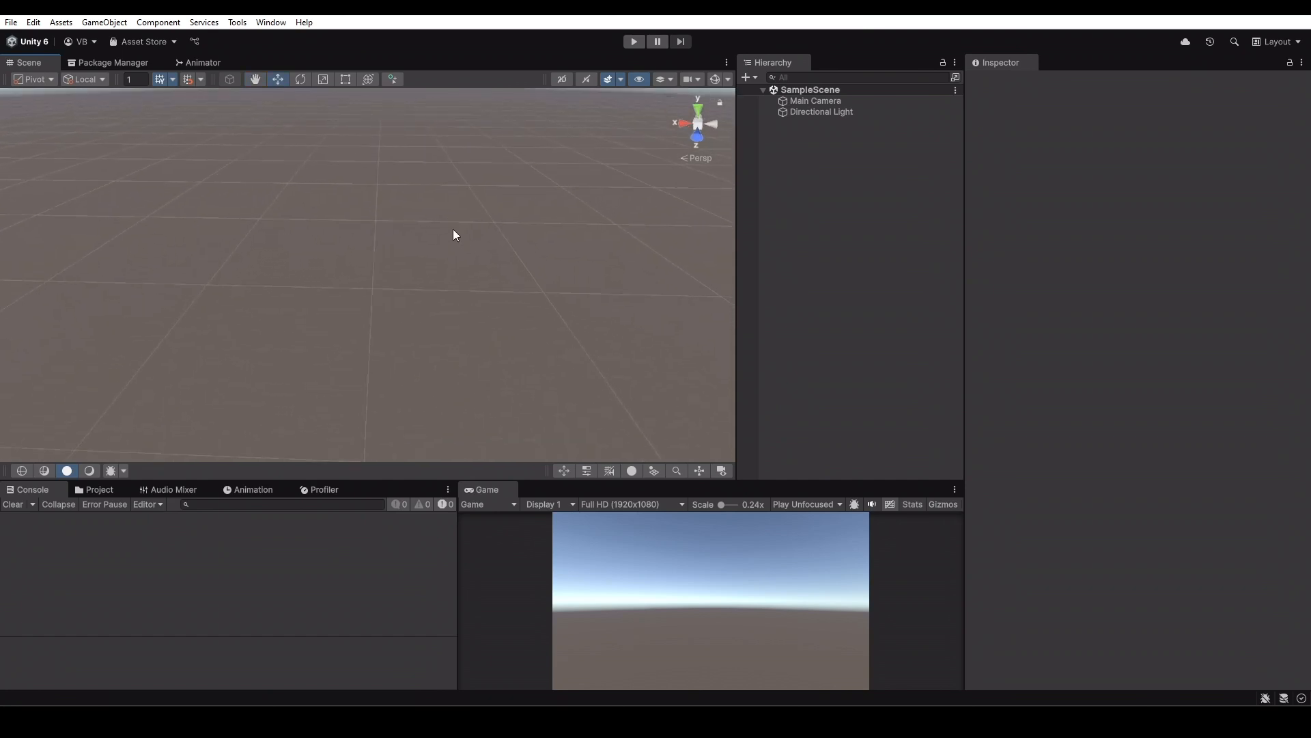
pyautogui.click(393, 80)
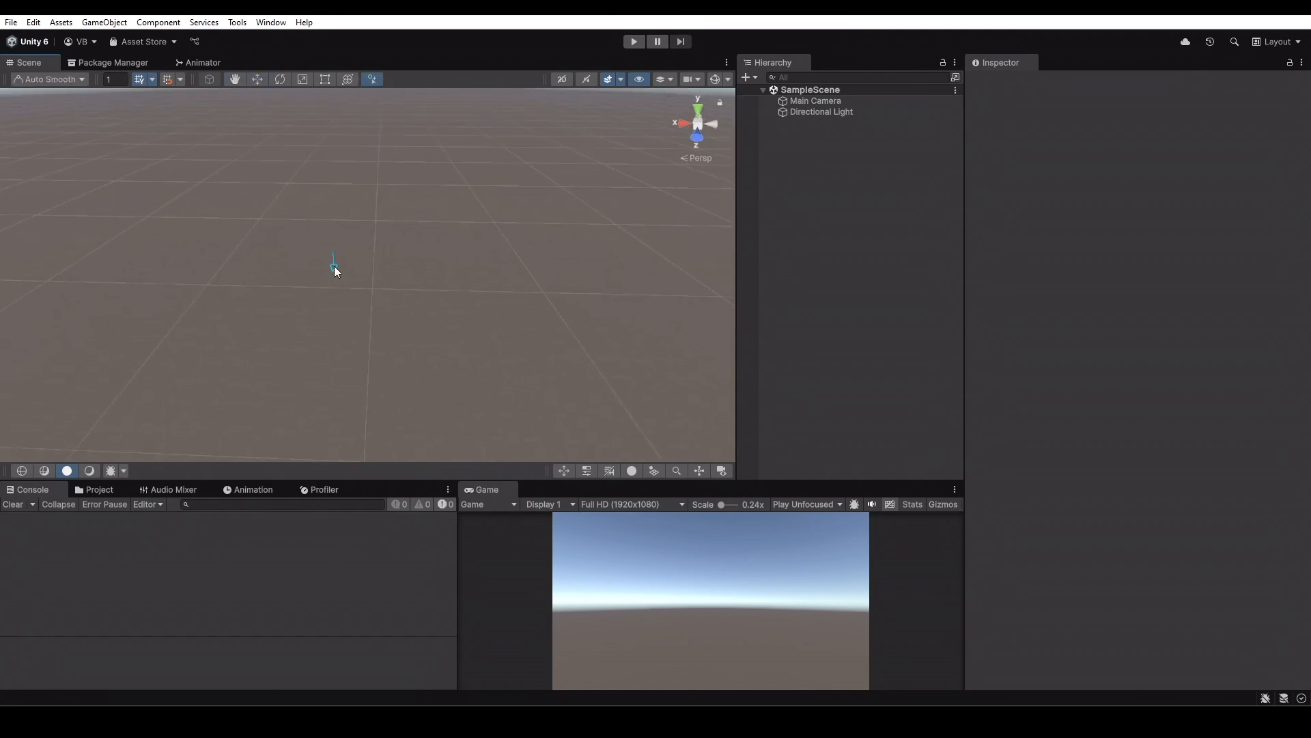
pyautogui.click(186, 299)
pyautogui.click(302, 272)
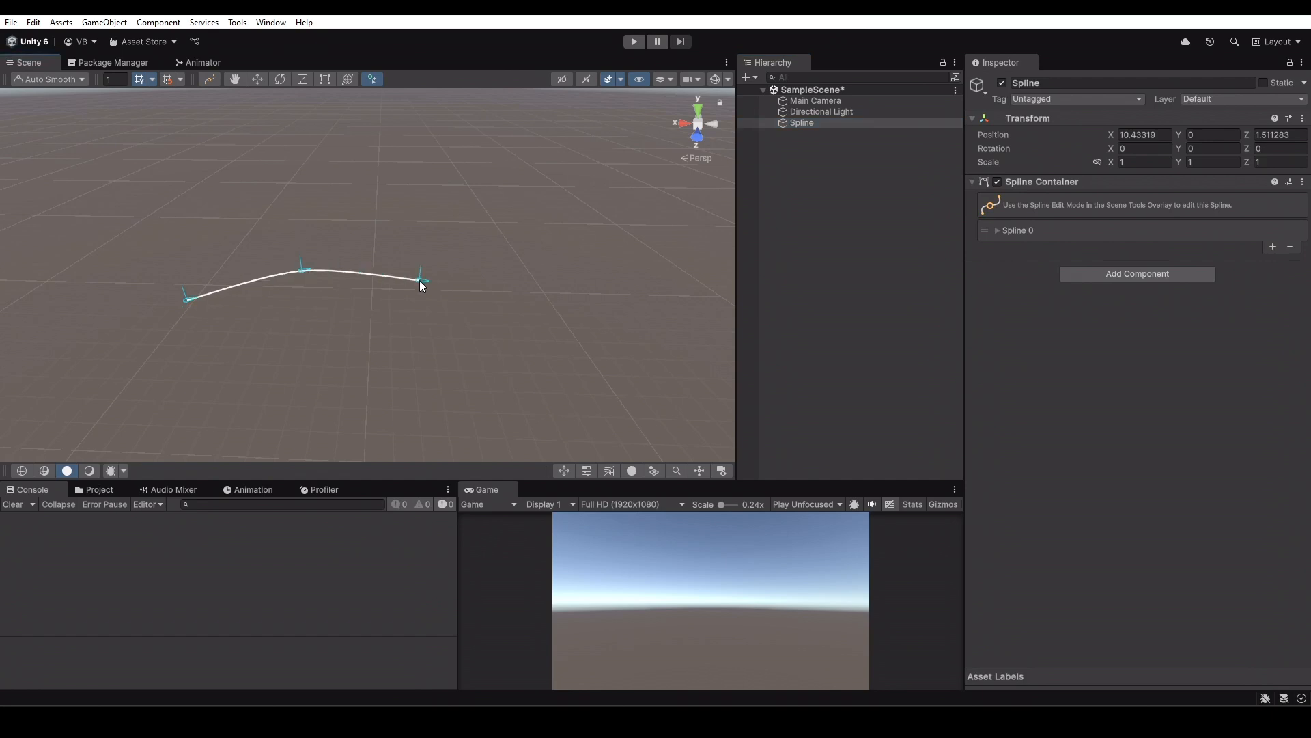
pyautogui.click(383, 310)
pyautogui.click(507, 307)
pyautogui.click(571, 273)
pyautogui.click(371, 79)
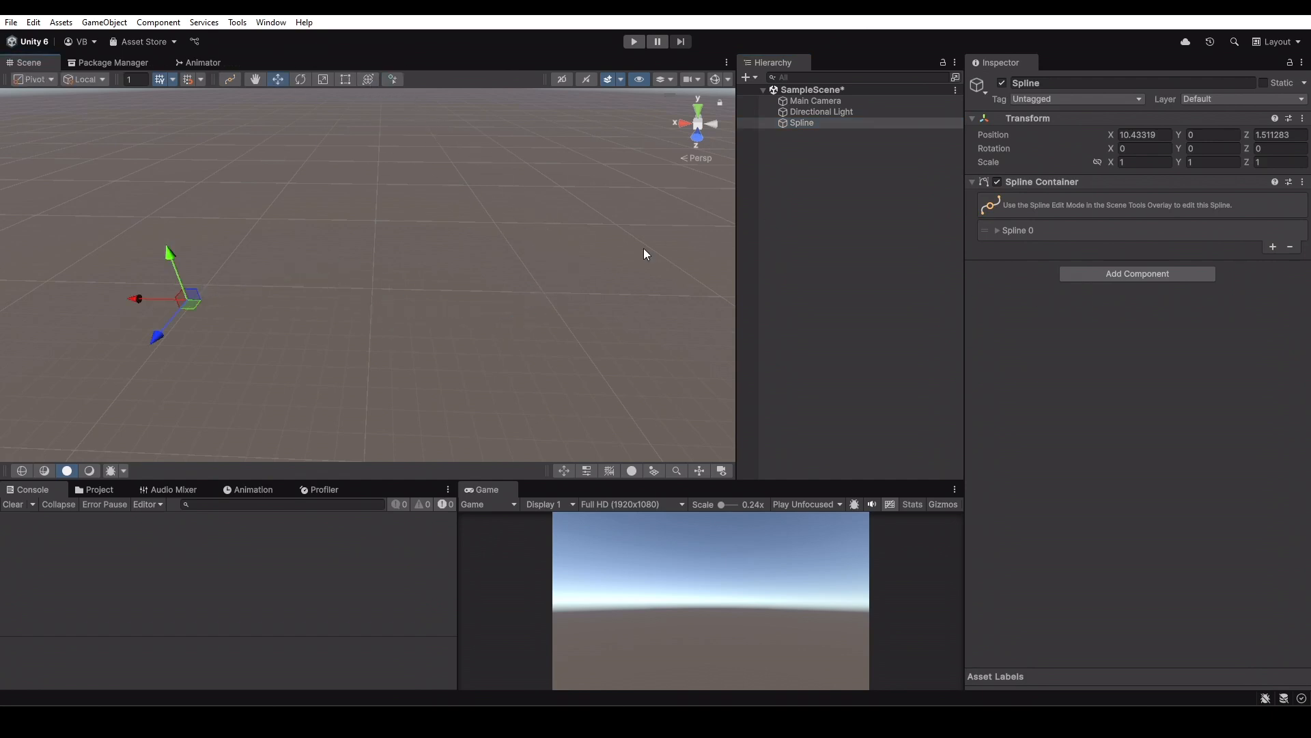
# Add the Janky Spline Tiler component to the Spline object and clear the console
pyautogui.click(1124, 272)
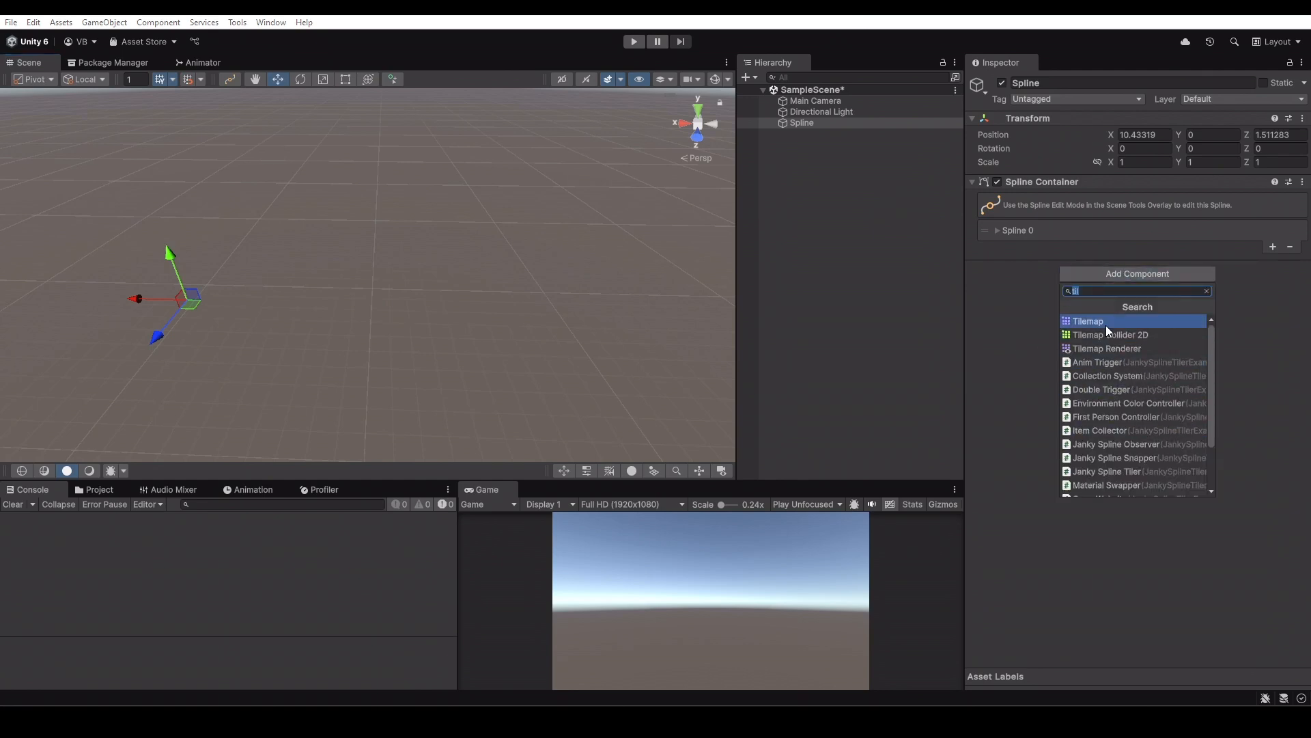
pyautogui.click(1174, 470)
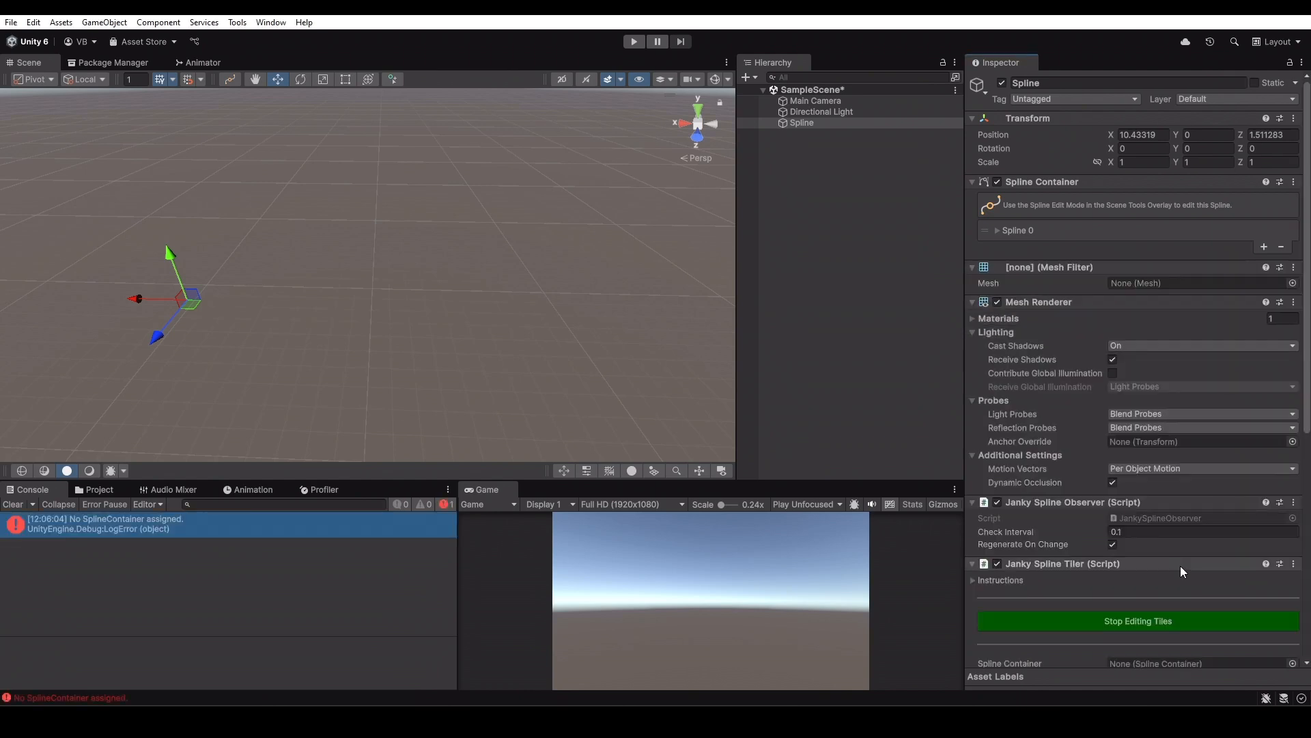
pyautogui.scroll(-3, 1056, 418)
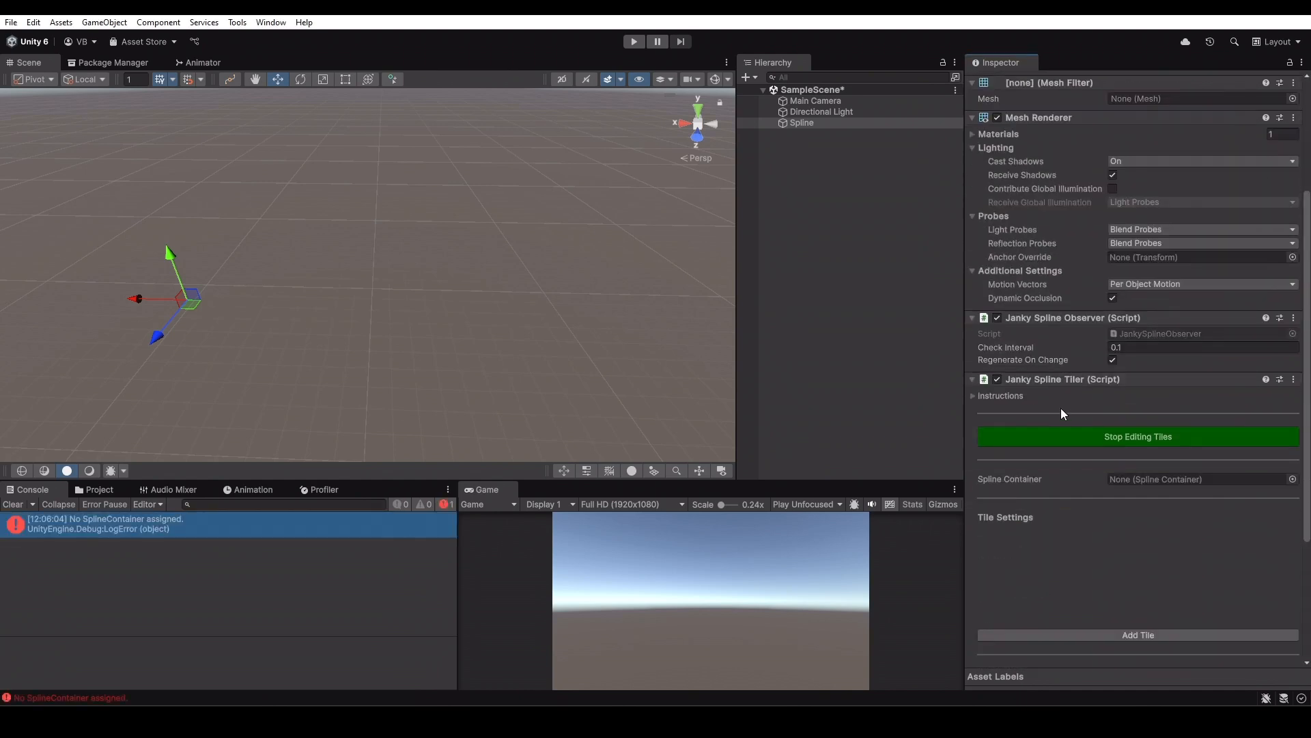
pyautogui.scroll(-2, 1058, 414)
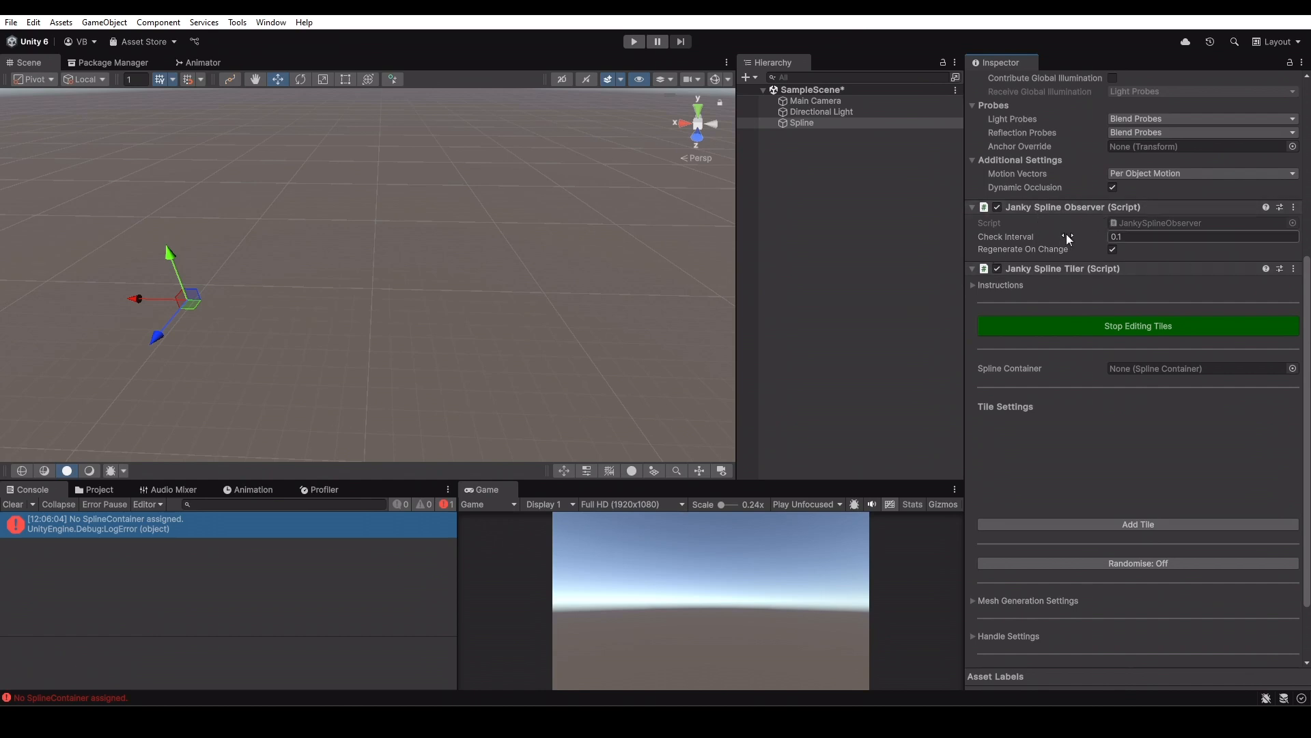
pyautogui.click(13, 504)
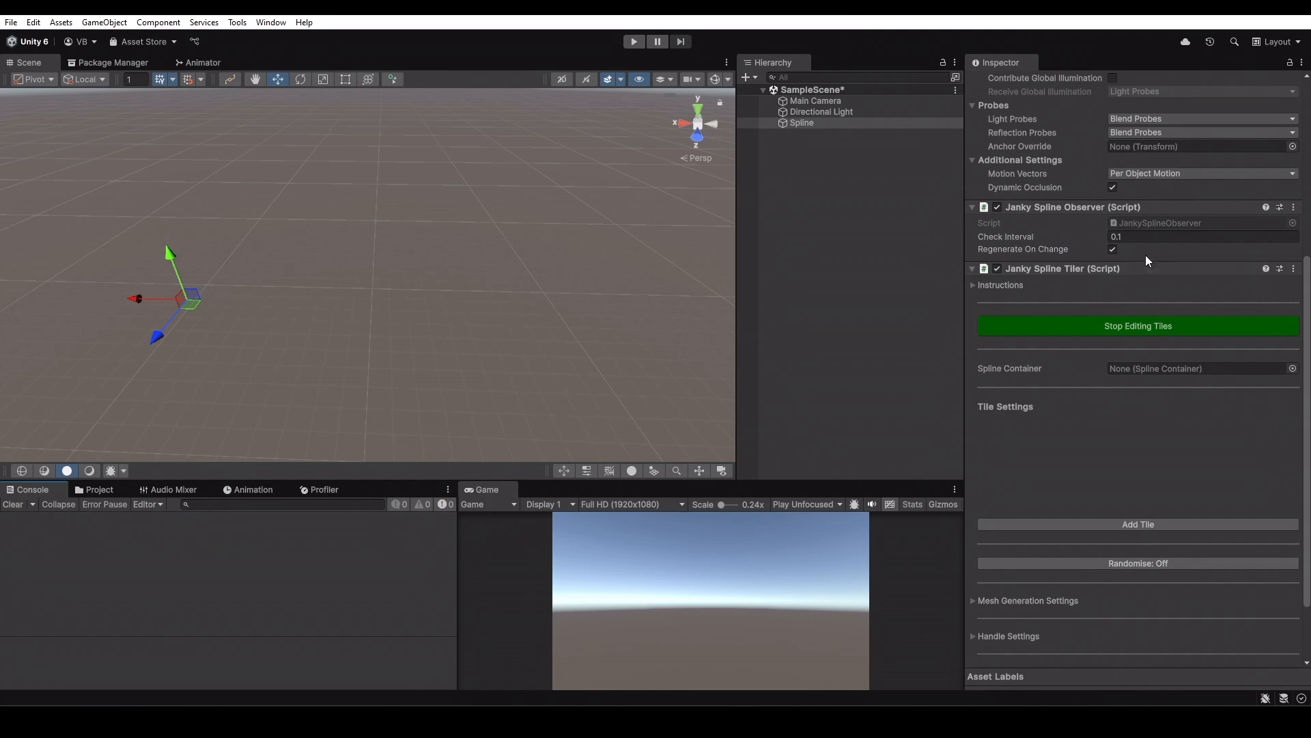
# Assign the Spline object as the tiler's Spline Container and add one tile to its Tile Settings
pyautogui.scroll(8, 1127, 274)
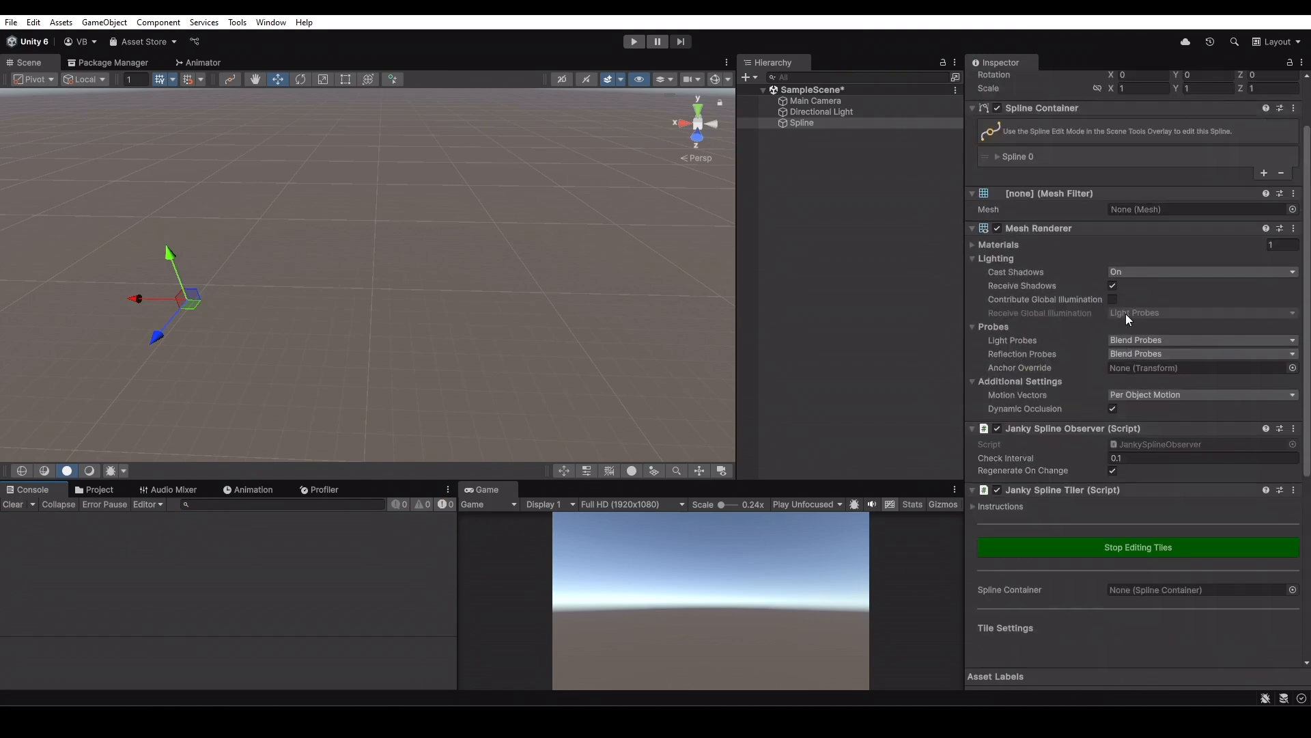
pyautogui.scroll(-6, 1160, 307)
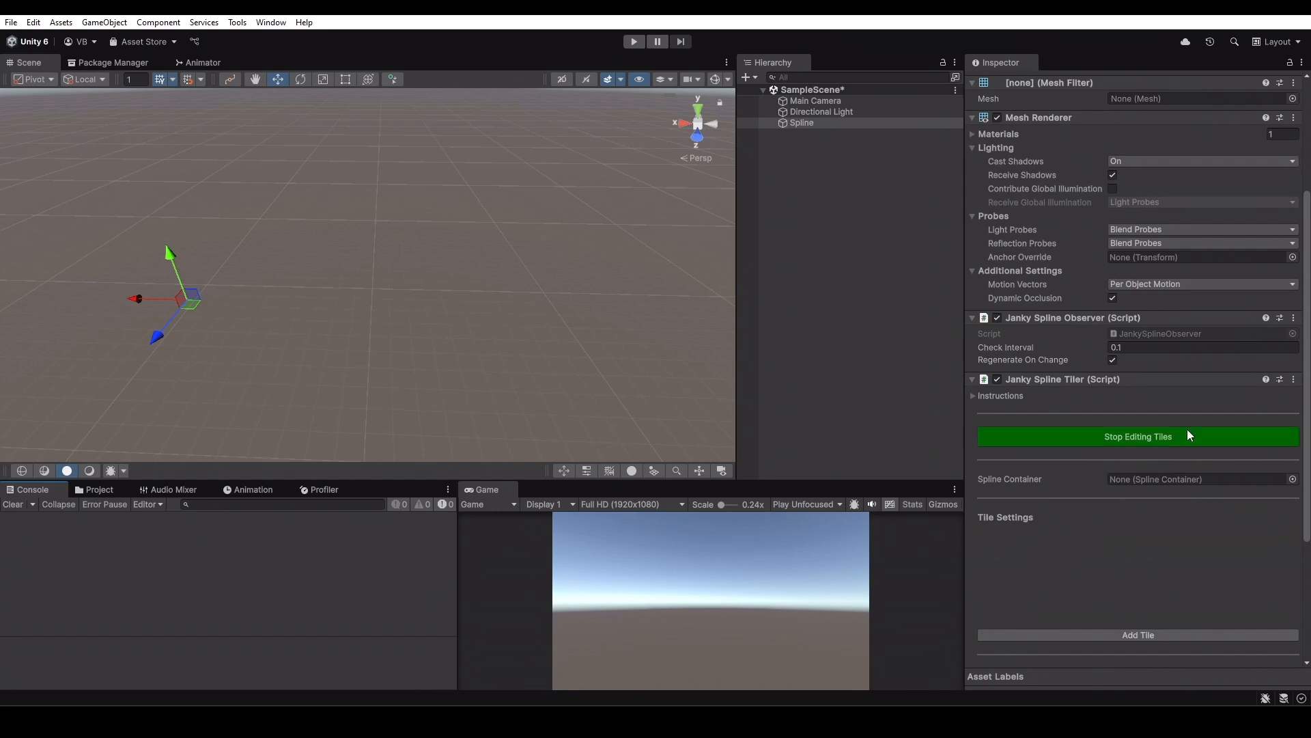
pyautogui.scroll(-3, 1223, 484)
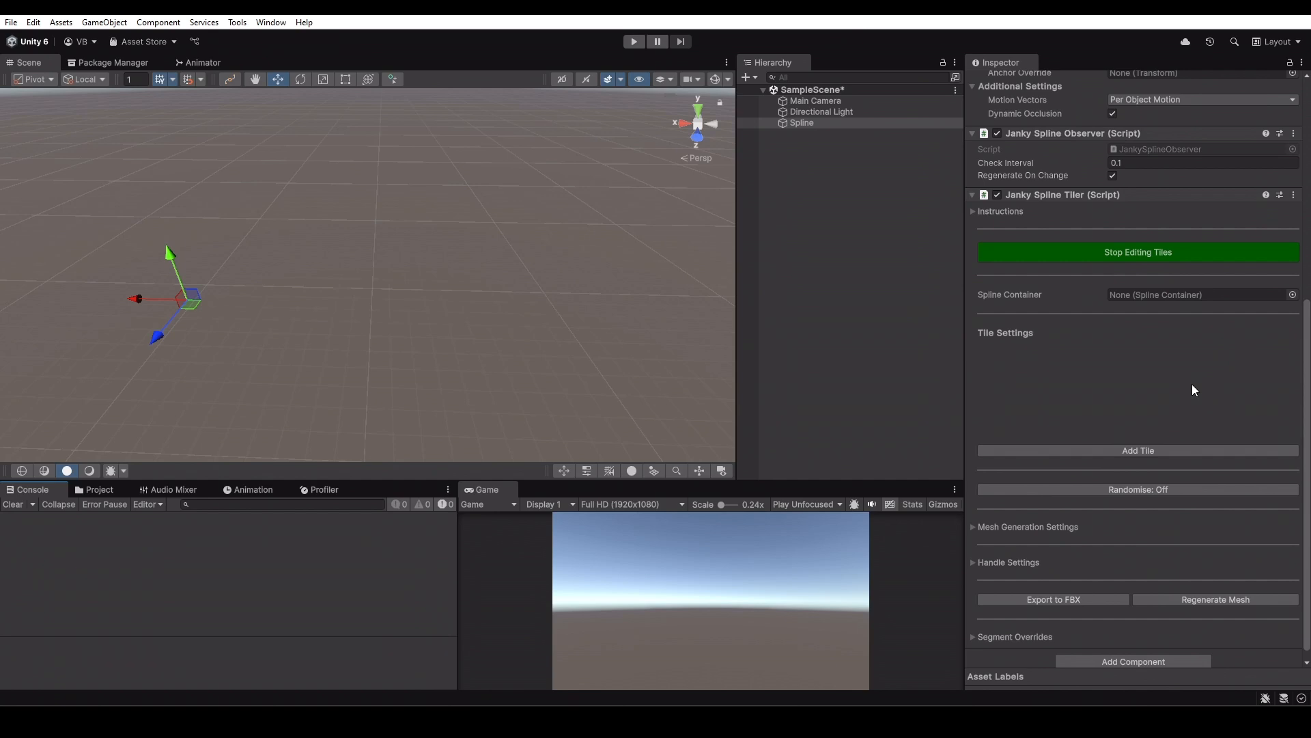
pyautogui.scroll(2, 1193, 382)
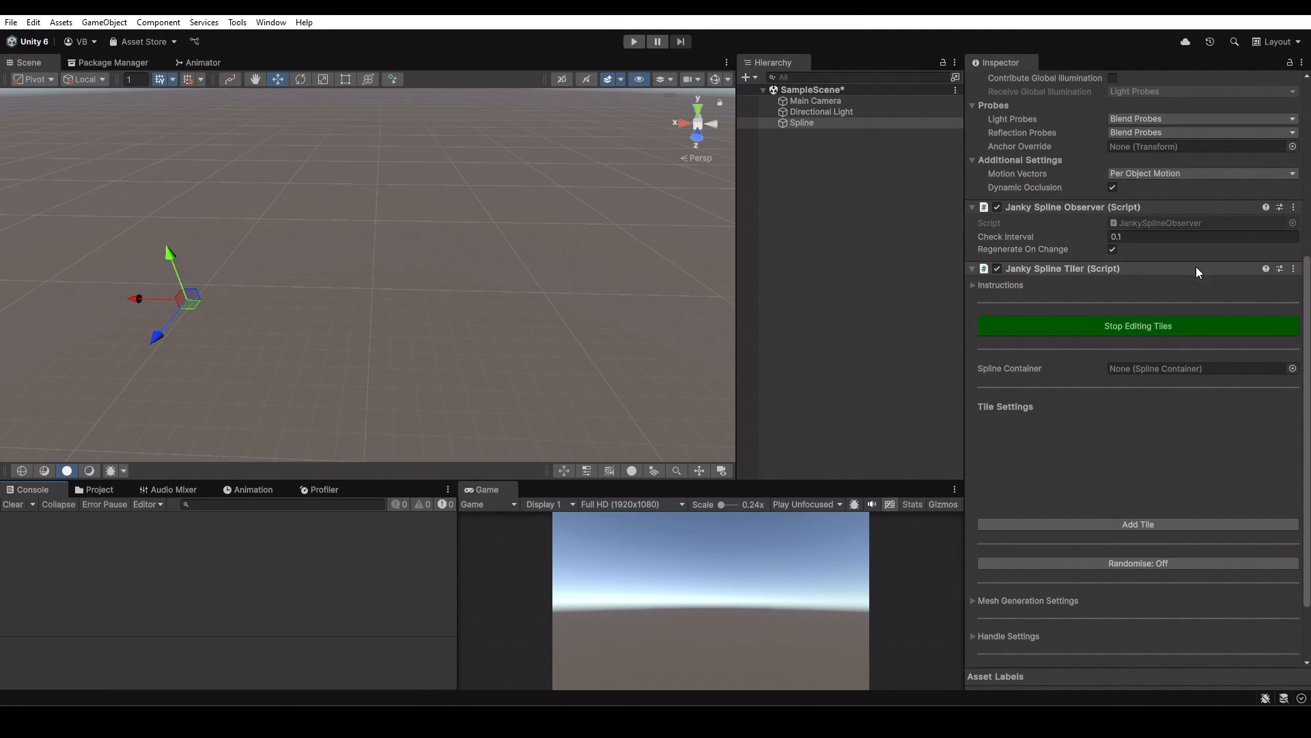
pyautogui.scroll(-3, 1198, 270)
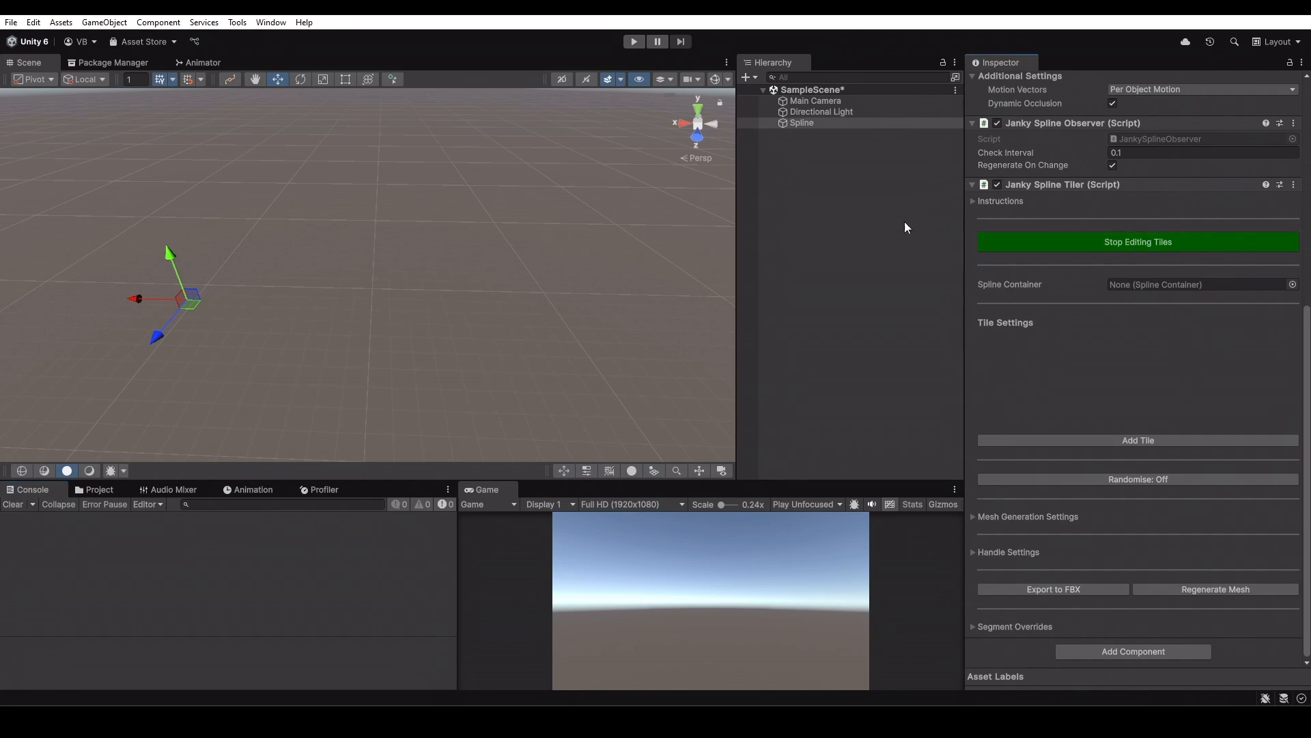
pyautogui.moveTo(809, 124); pyautogui.dragTo(1173, 292)
pyautogui.click(1162, 441)
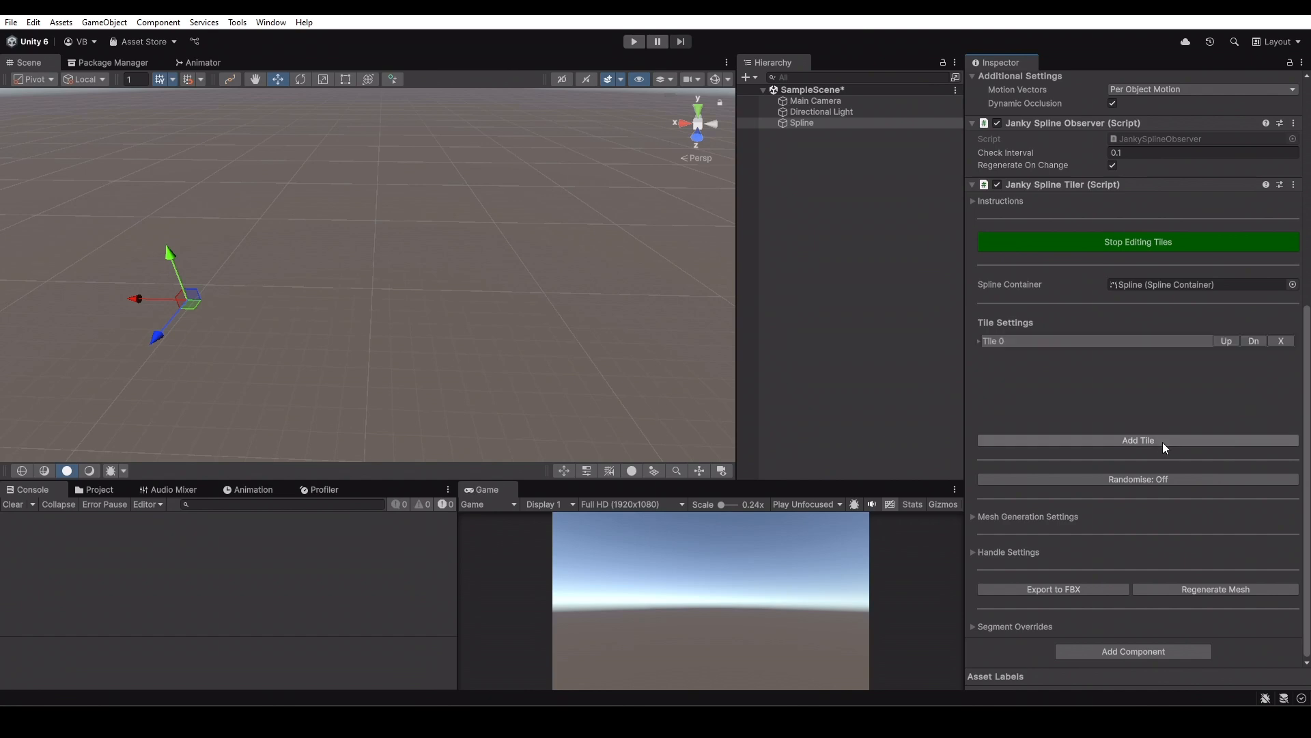
# Assign the JST_HauntedRoad_Tile_A prefab to the first tile and regenerate the mesh
pyautogui.click(1033, 341)
pyautogui.click(1291, 358)
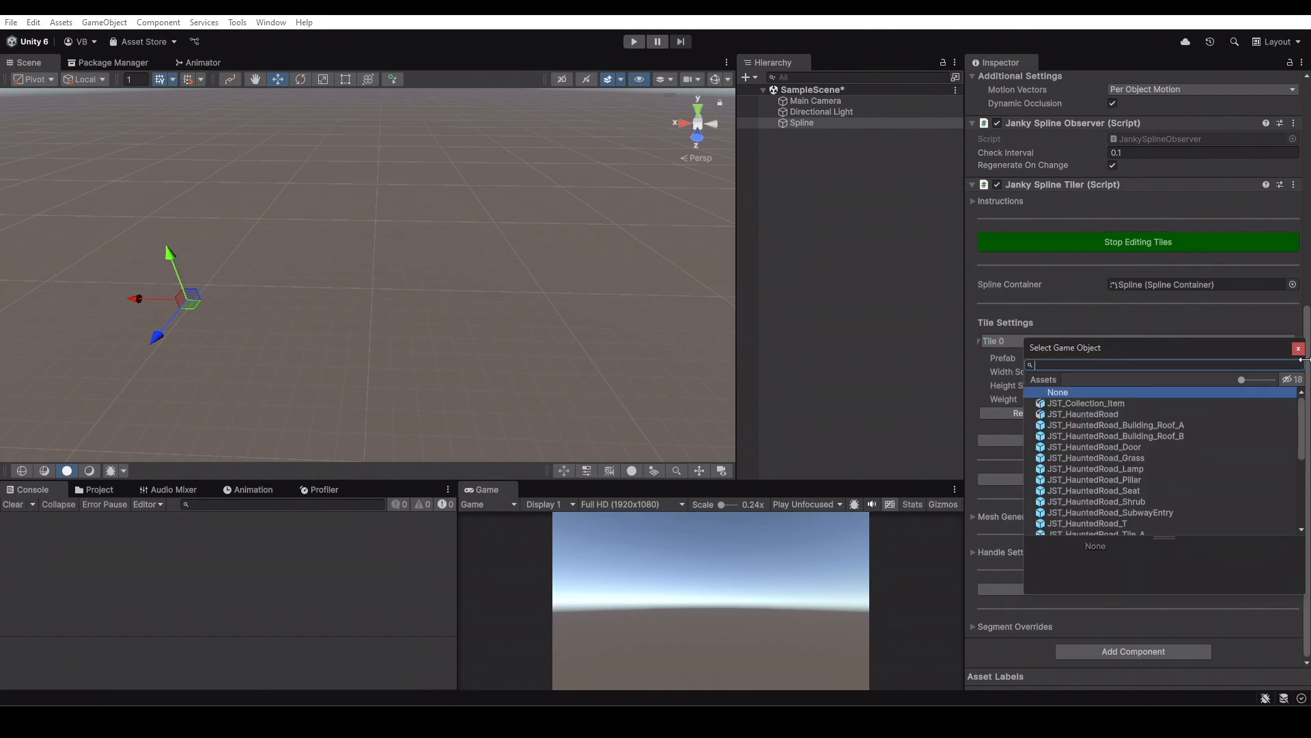
pyautogui.write('tile')
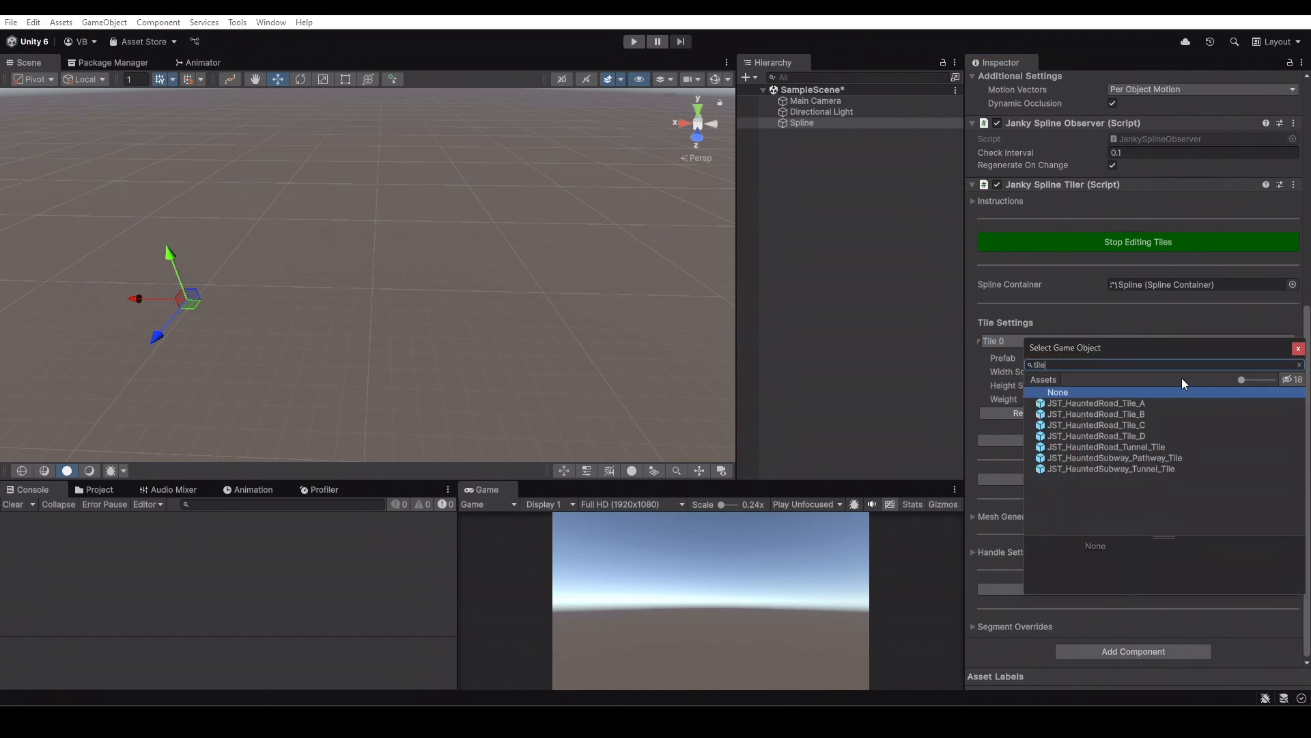
pyautogui.doubleClick(1125, 403)
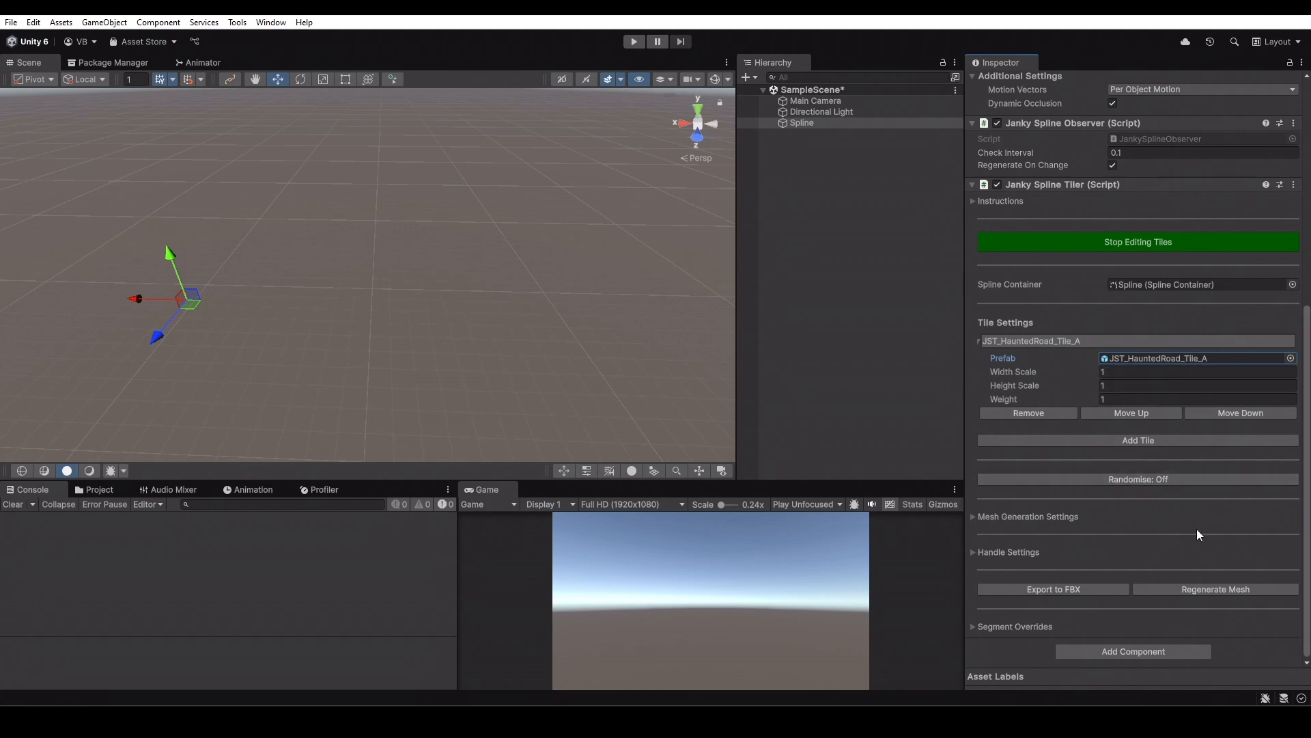
pyautogui.click(1212, 592)
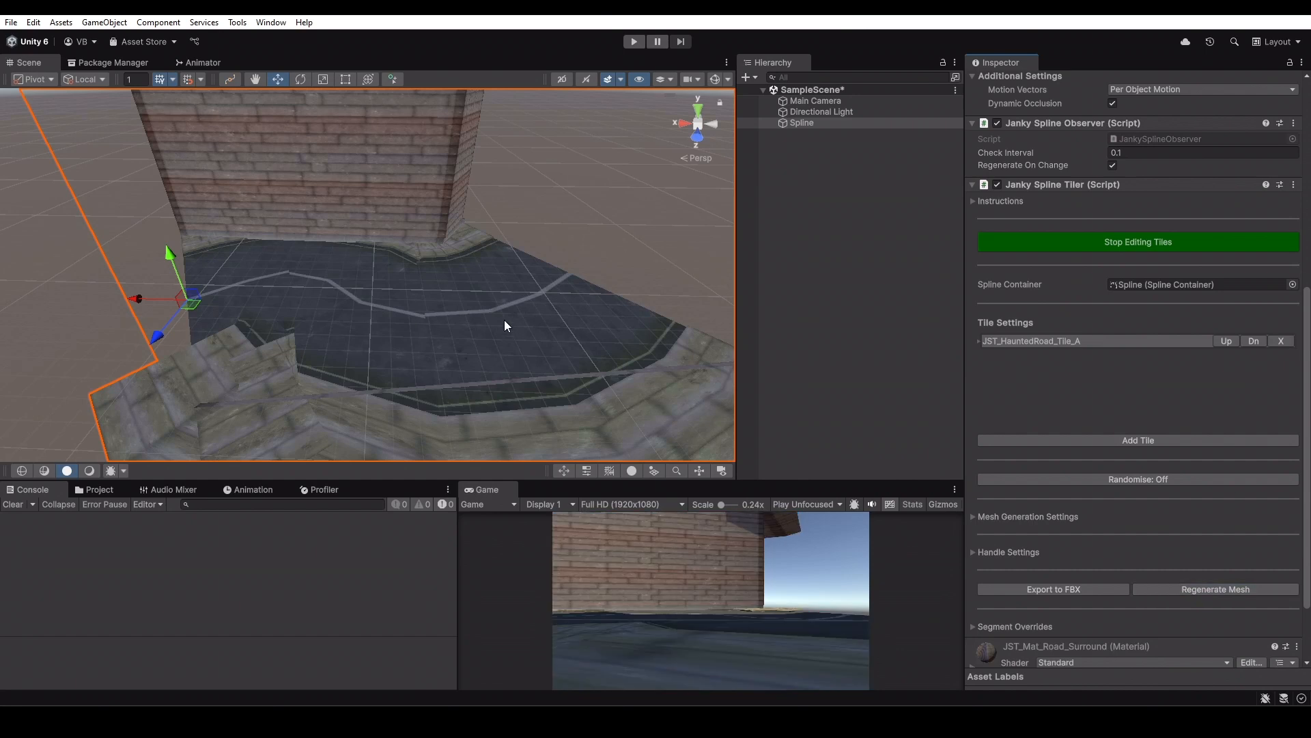
# Enter spline editing and pull the two end knots far apart so the road stretches in both directions
pyautogui.press('f')
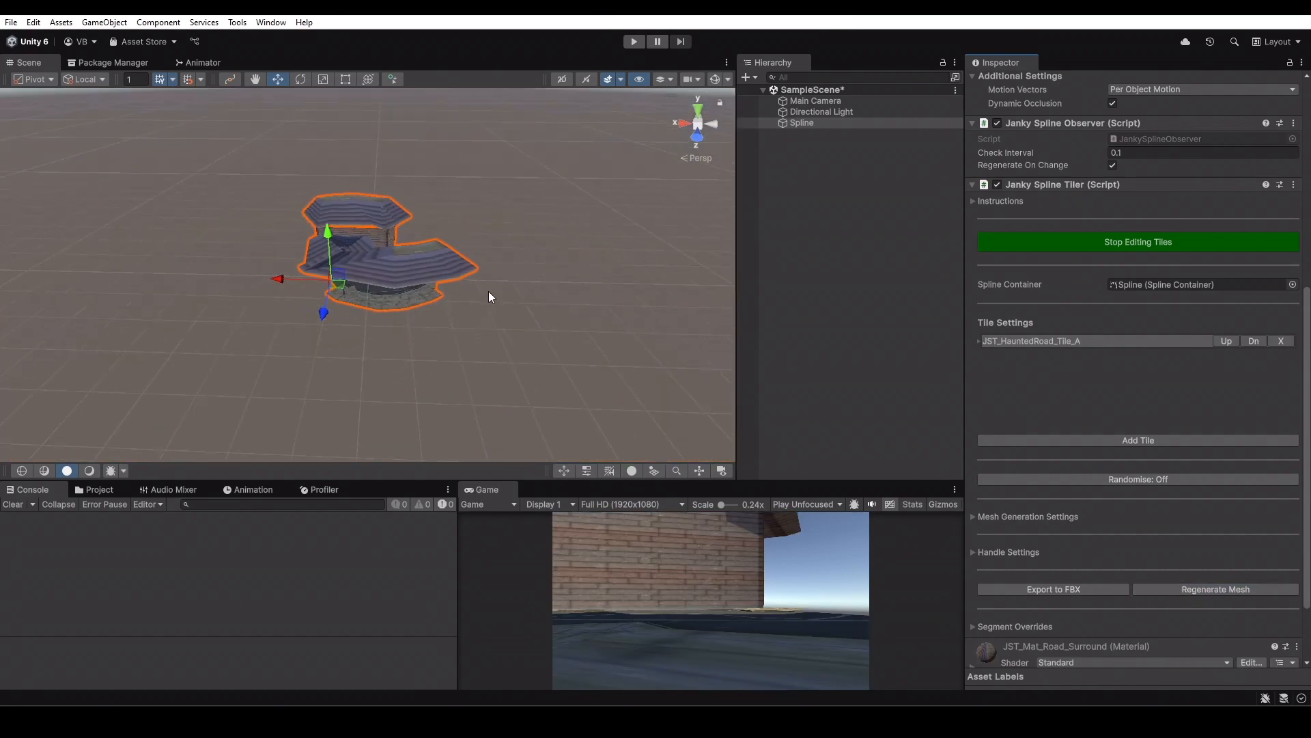
pyautogui.scroll(2, 526, 384)
pyautogui.scroll(3, 497, 172)
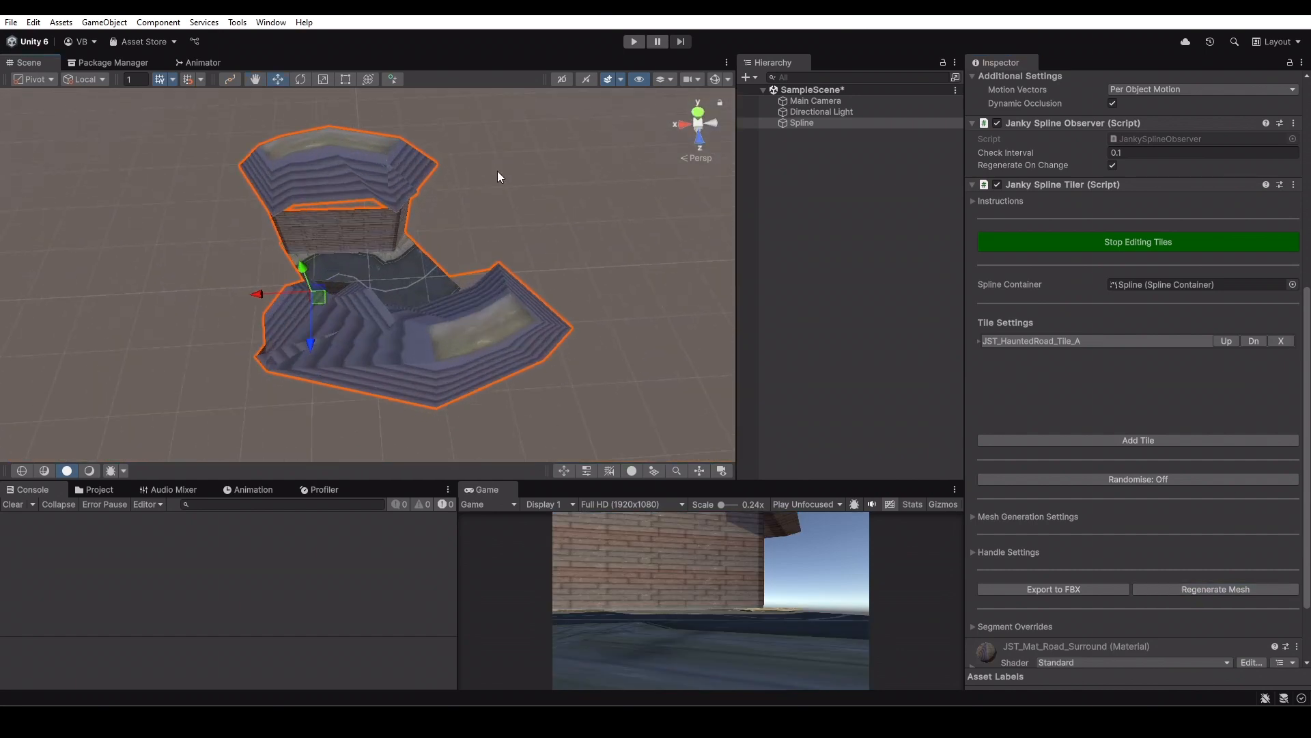
pyautogui.click(230, 80)
pyautogui.scroll(-3, 435, 203)
pyautogui.click(335, 288)
pyautogui.moveTo(335, 288); pyautogui.dragTo(107, 301)
pyautogui.moveTo(428, 259); pyautogui.dragTo(371, 280, button='middle')
pyautogui.click(297, 292)
pyautogui.moveTo(303, 299); pyautogui.dragTo(711, 267)
# Reposition the three inner knots to form gentle bends along the road, placing Knot 3 at about X -78, Z -0.1
pyautogui.click(280, 311)
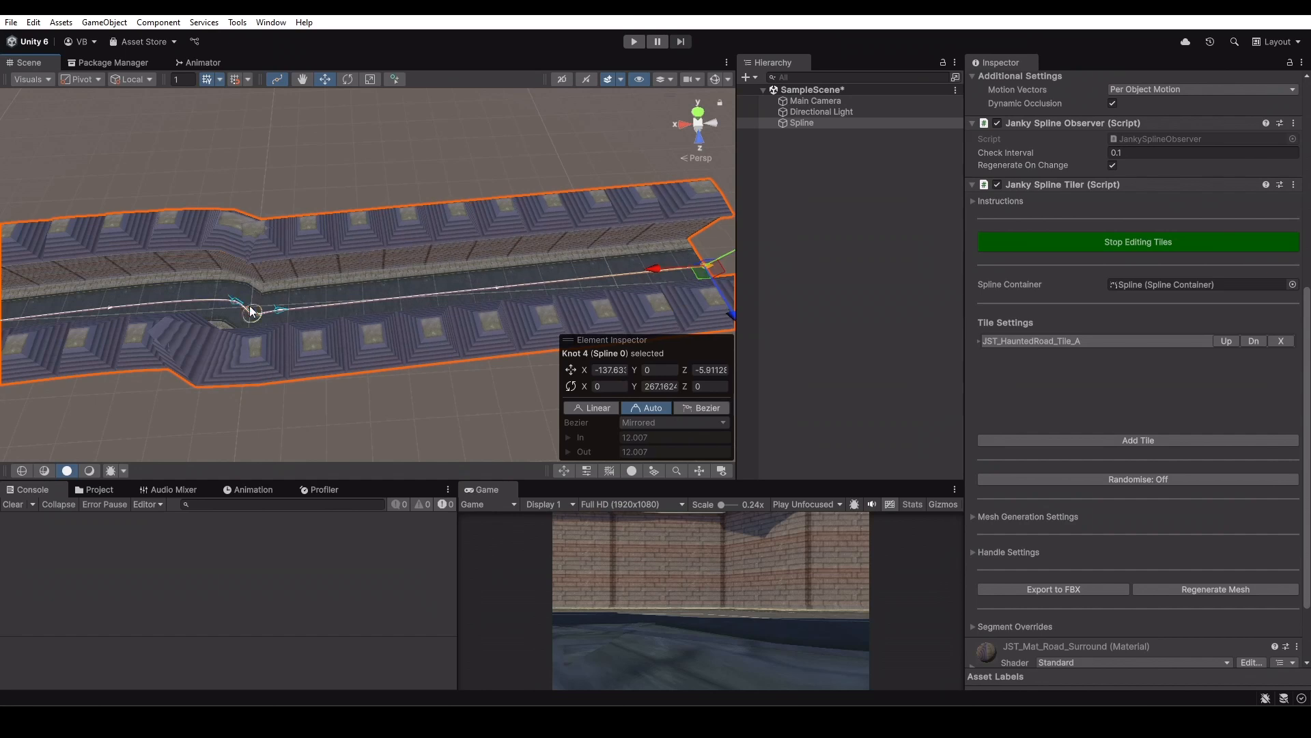
pyautogui.moveTo(285, 321); pyautogui.dragTo(437, 262)
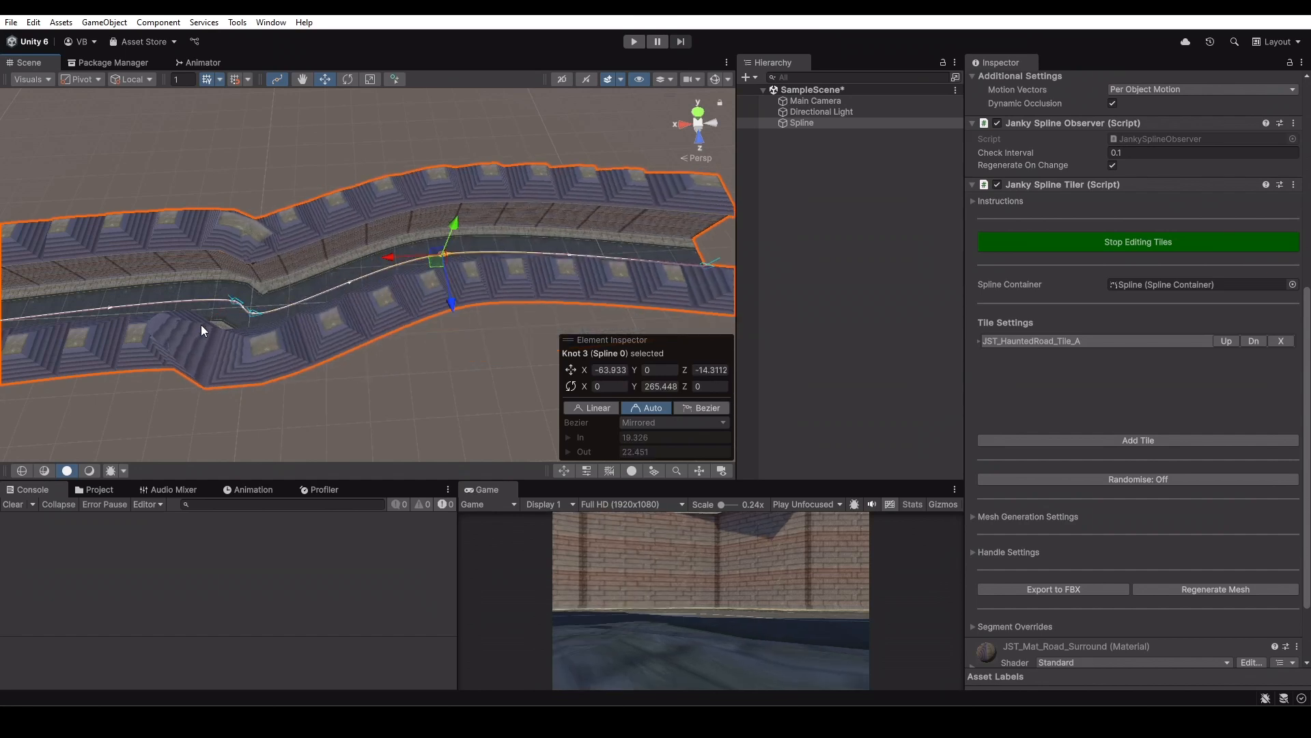
pyautogui.click(234, 305)
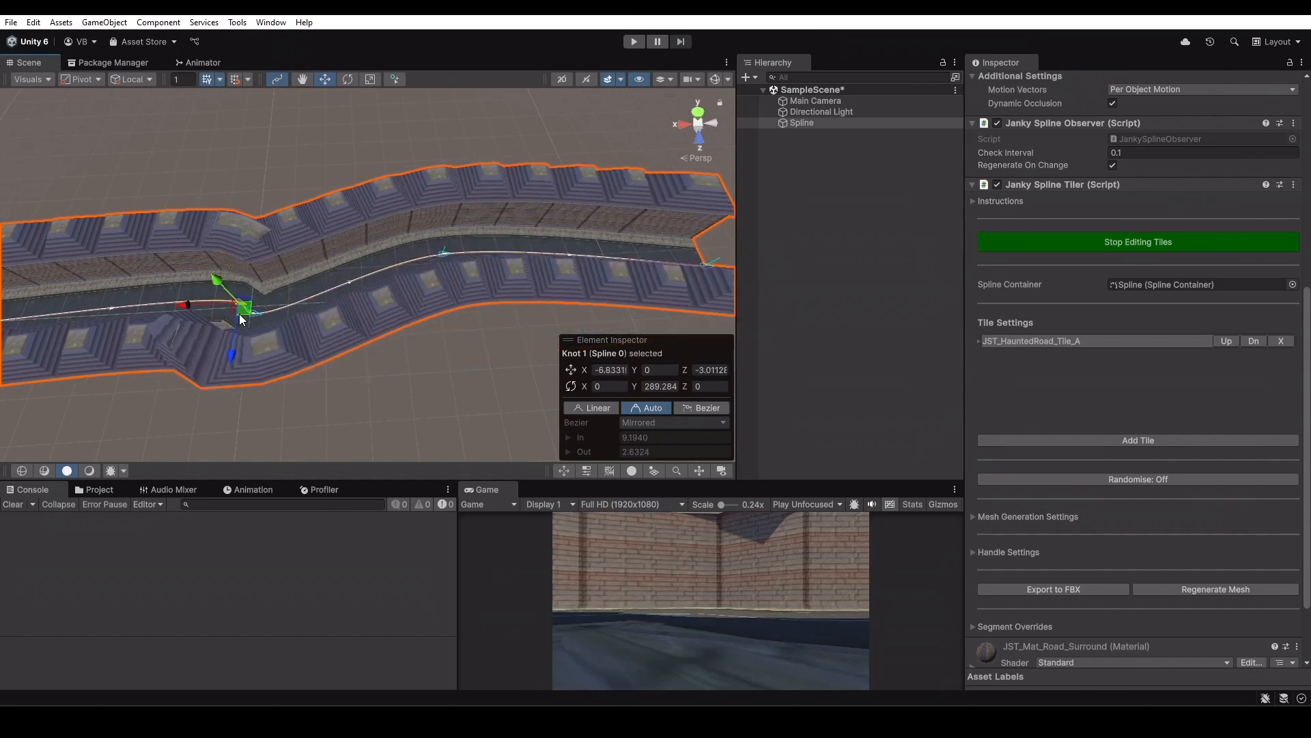
pyautogui.moveTo(236, 305); pyautogui.dragTo(139, 257)
pyautogui.click(259, 311)
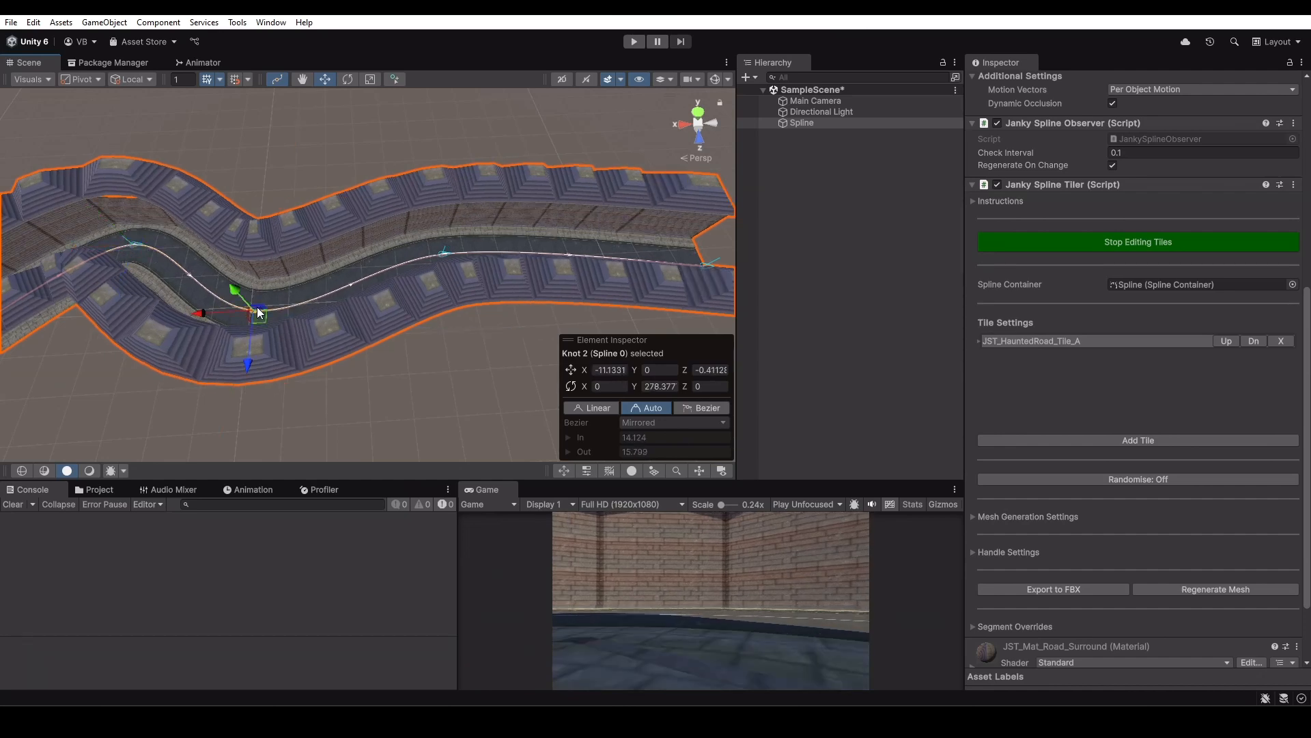
pyautogui.moveTo(260, 318); pyautogui.dragTo(330, 337)
pyautogui.click(443, 254)
pyautogui.moveTo(437, 261); pyautogui.dragTo(501, 306)
# Examine the generated road tiles along the street, both from road level and from above
pyautogui.moveTo(244, 287); pyautogui.dragTo(321, 263, button='middle')
pyautogui.keyDown('alt'); pyautogui.moveTo(321, 262); pyautogui.dragTo(87, 55); pyautogui.keyUp('alt')
pyautogui.scroll(3, 351, 311)
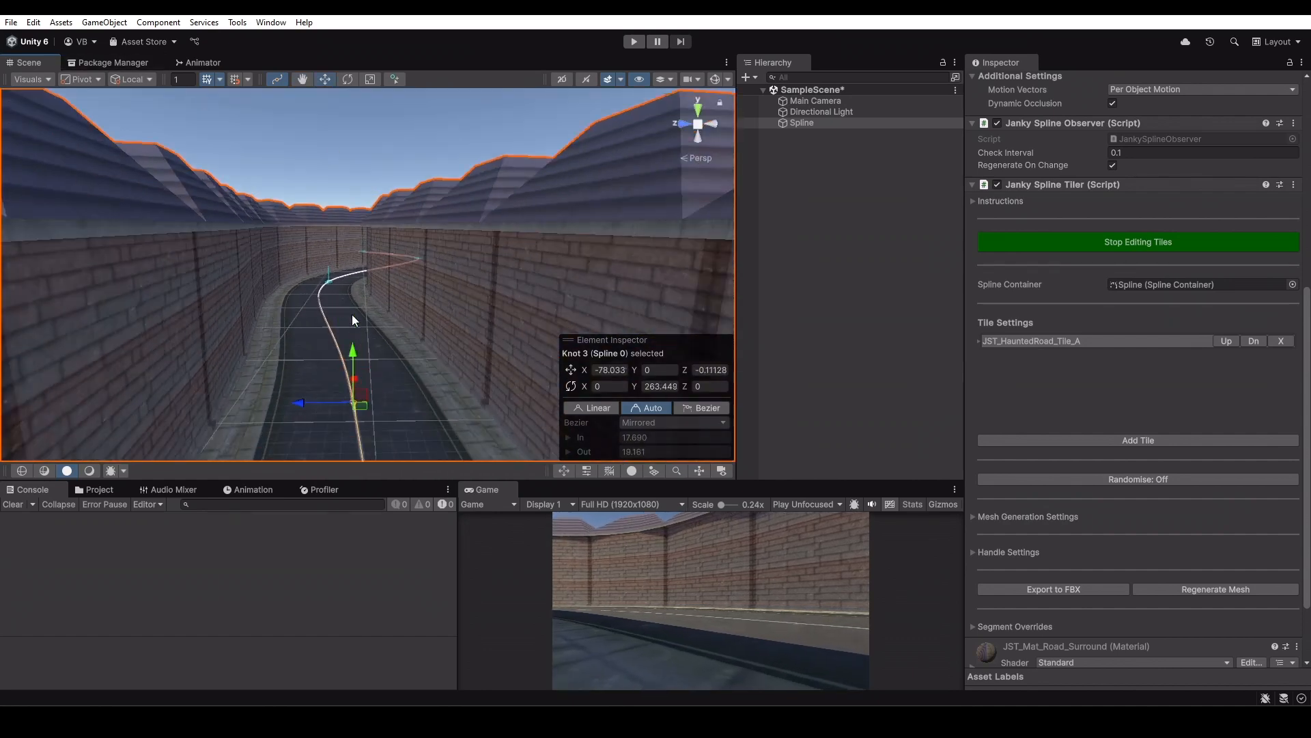
pyautogui.keyDown('alt'); pyautogui.moveTo(349, 305); pyautogui.dragTo(404, 273); pyautogui.keyUp('alt')
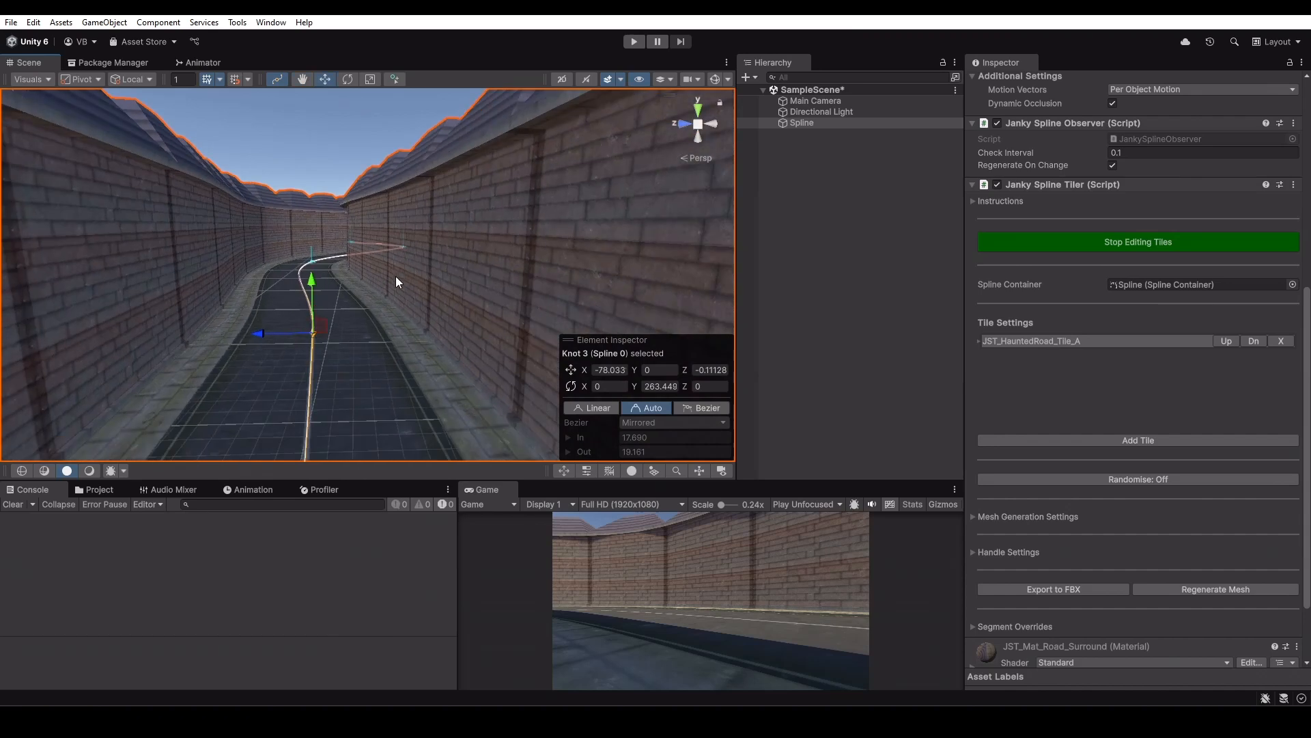
pyautogui.keyDown('alt'); pyautogui.moveTo(329, 257); pyautogui.dragTo(539, 315); pyautogui.keyUp('alt')
pyautogui.moveTo(539, 315); pyautogui.dragTo(359, 334, button='middle')
pyautogui.scroll(3, 459, 340)
pyautogui.keyDown('alt'); pyautogui.moveTo(459, 338); pyautogui.dragTo(635, 238); pyautogui.keyUp('alt')
pyautogui.keyDown('alt'); pyautogui.moveTo(521, 231); pyautogui.dragTo(698, 285); pyautogui.keyUp('alt')
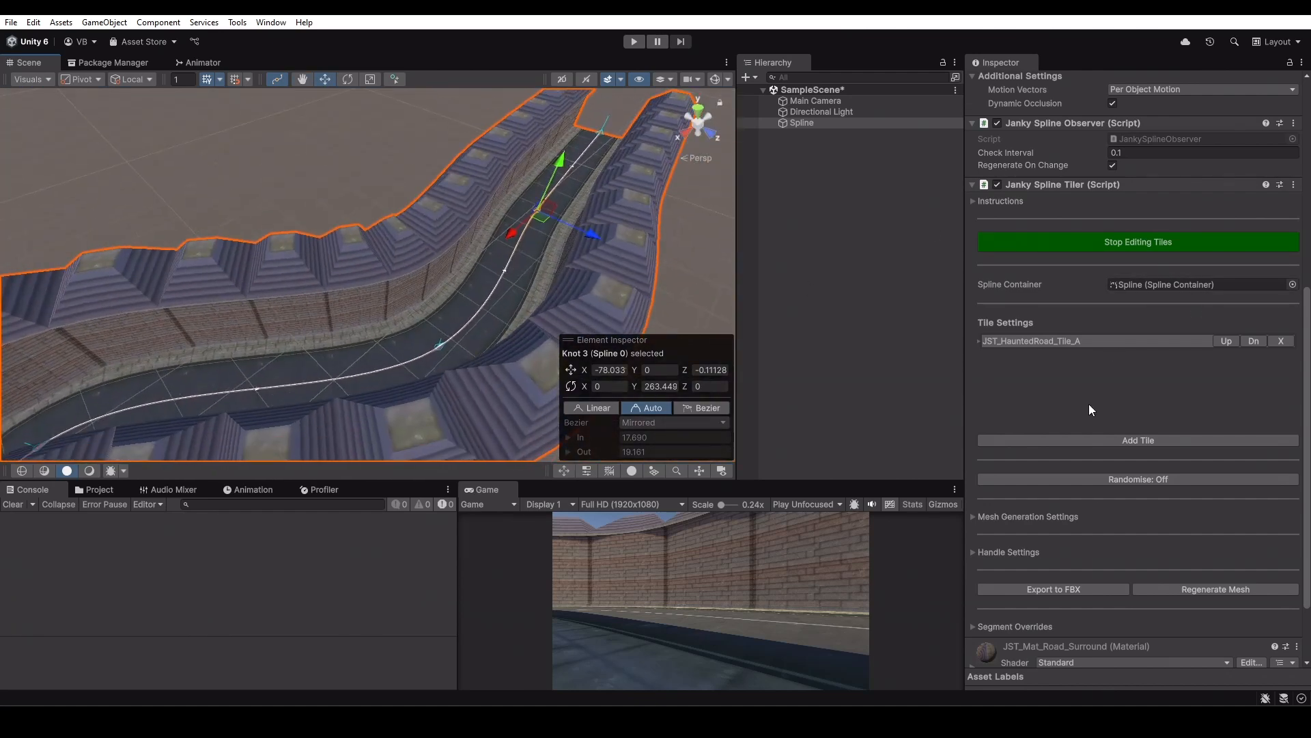
# Add a second tile to the Tile Settings with the JST_HauntedRoad_Tile_B prefab
pyautogui.click(1144, 441)
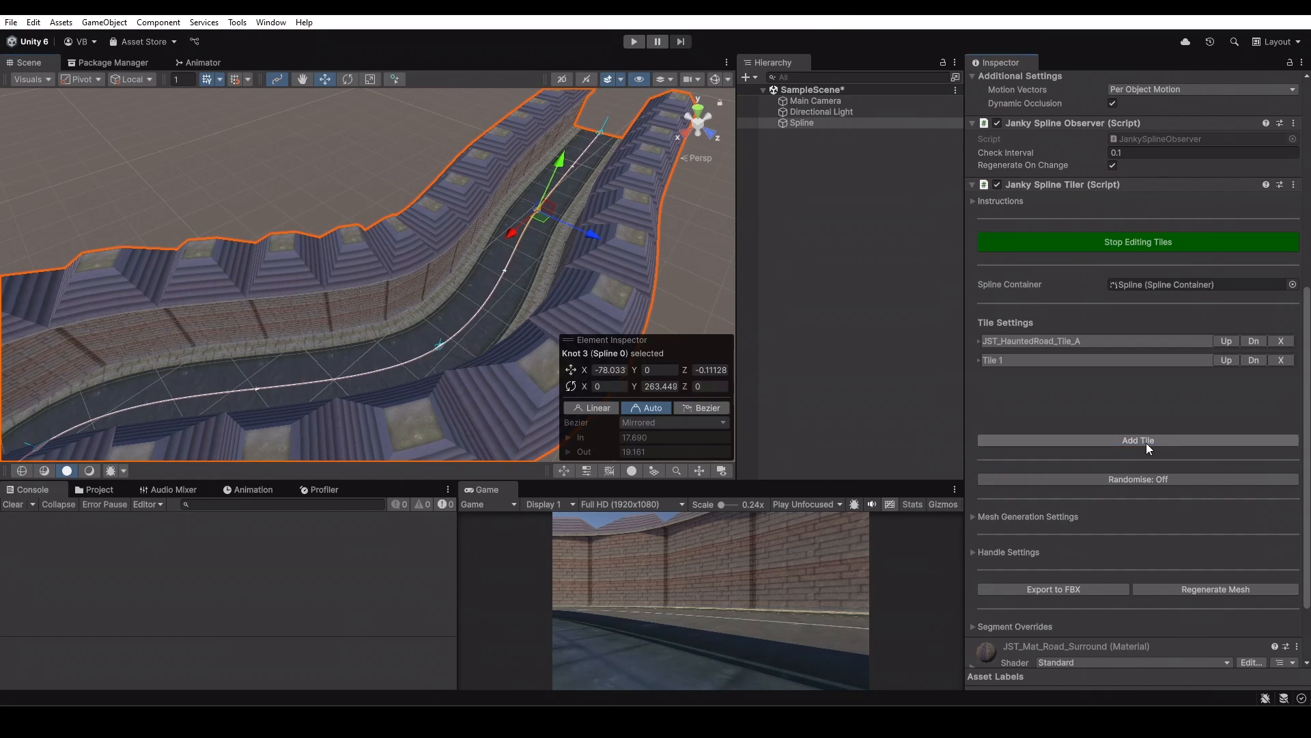
pyautogui.click(978, 360)
pyautogui.click(1284, 377)
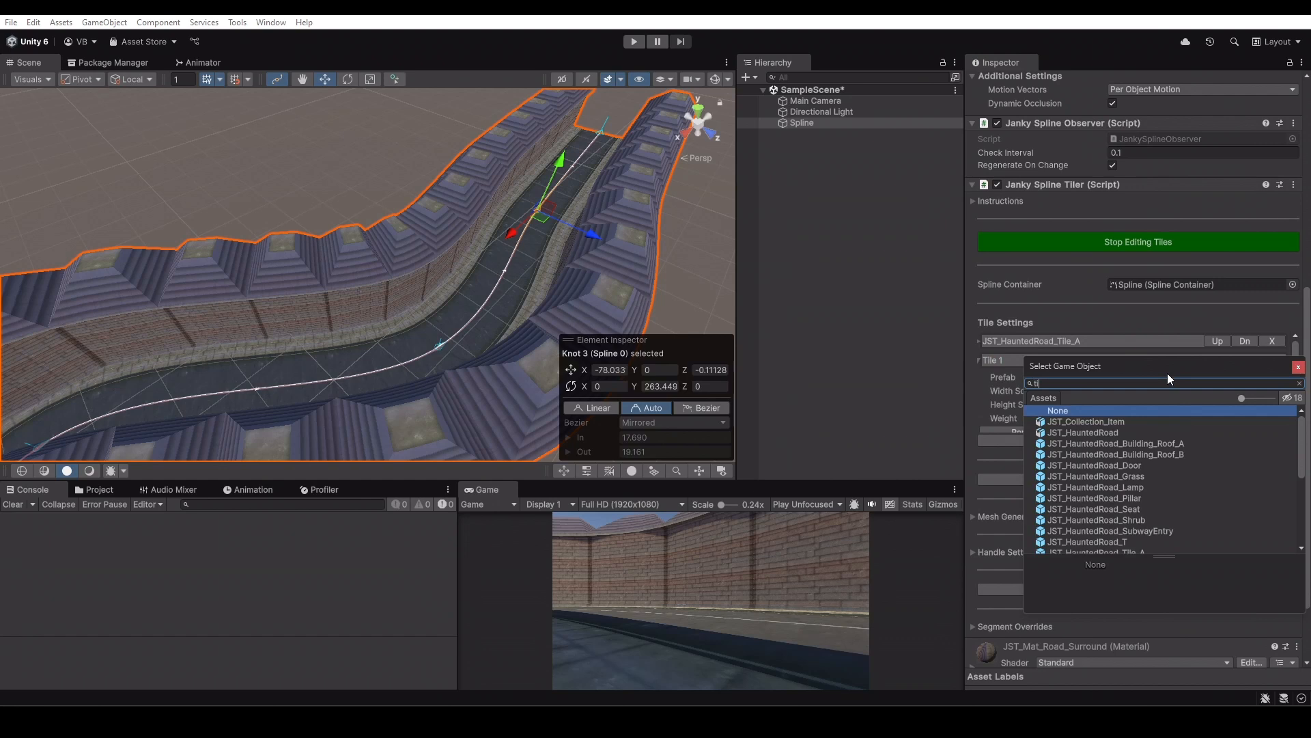
pyautogui.write('tile')
pyautogui.doubleClick(1120, 433)
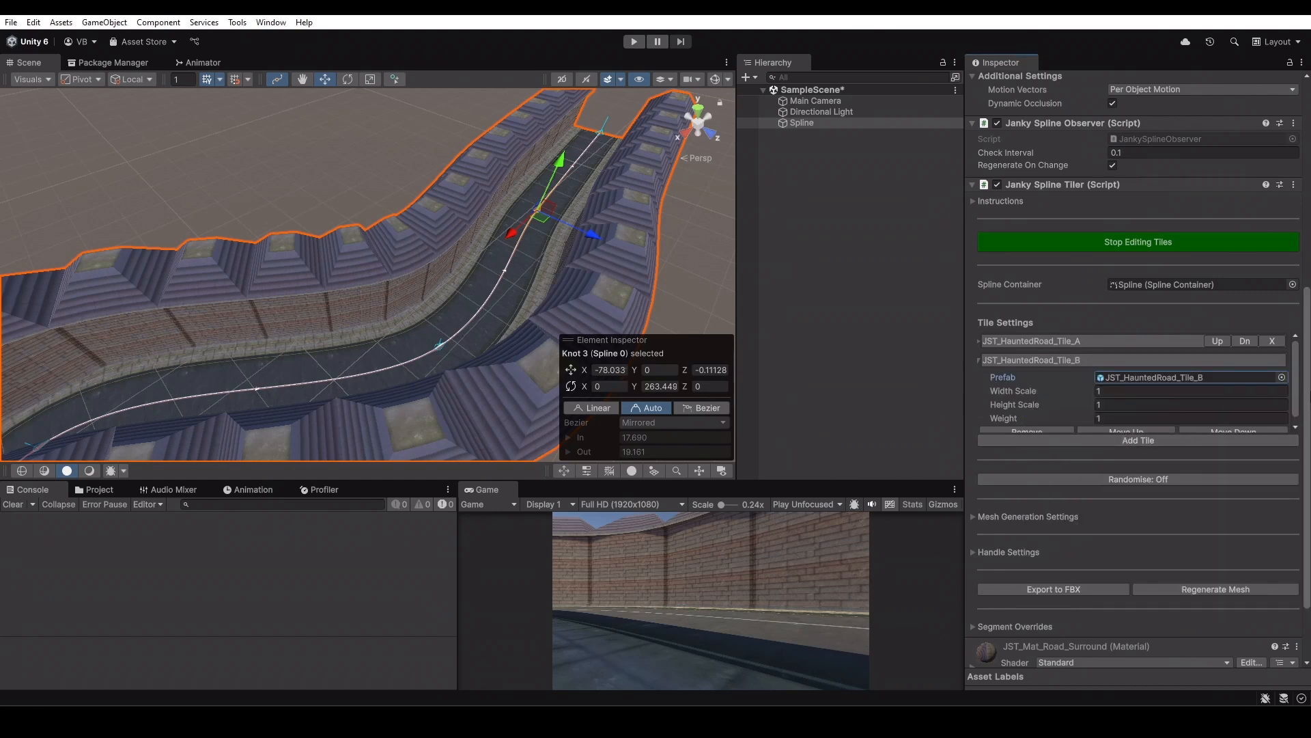
# Add a third tile with the JST_HauntedRoad_Tile_C prefab and collapse the expanded tile entries
pyautogui.click(1189, 440)
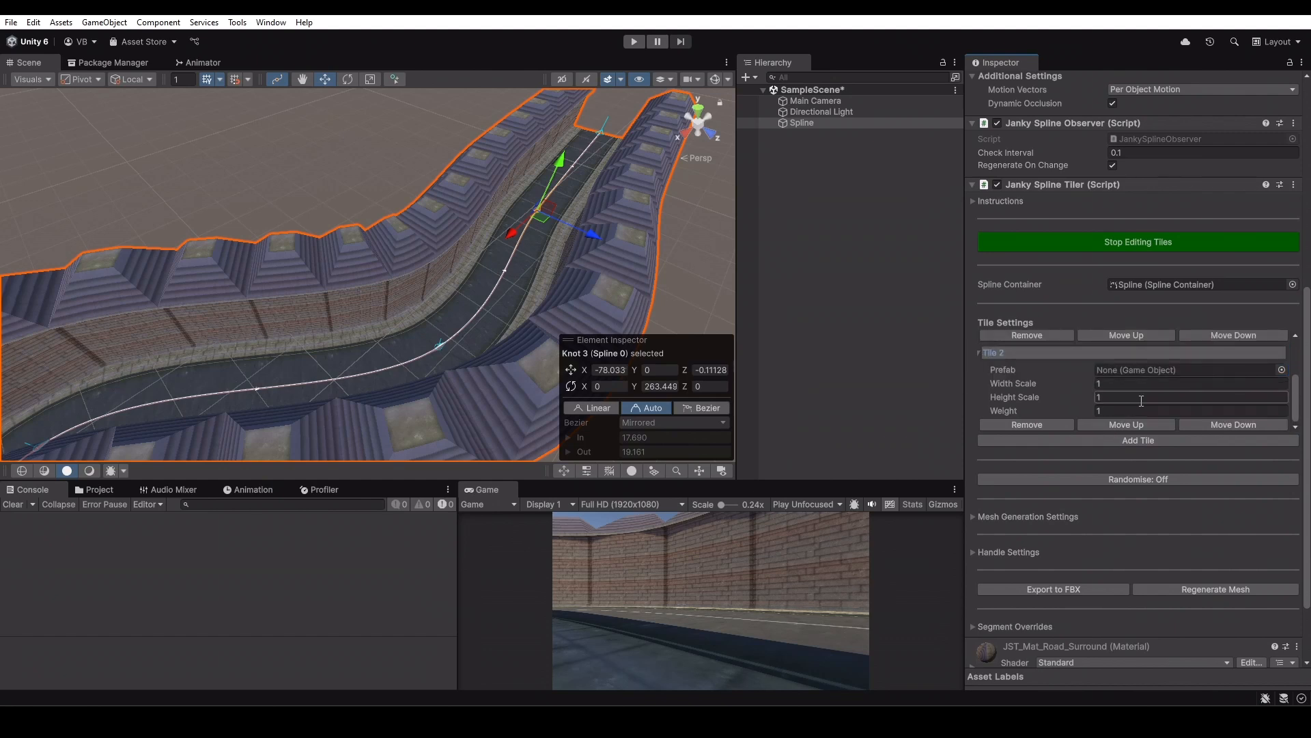
pyautogui.click(1281, 370)
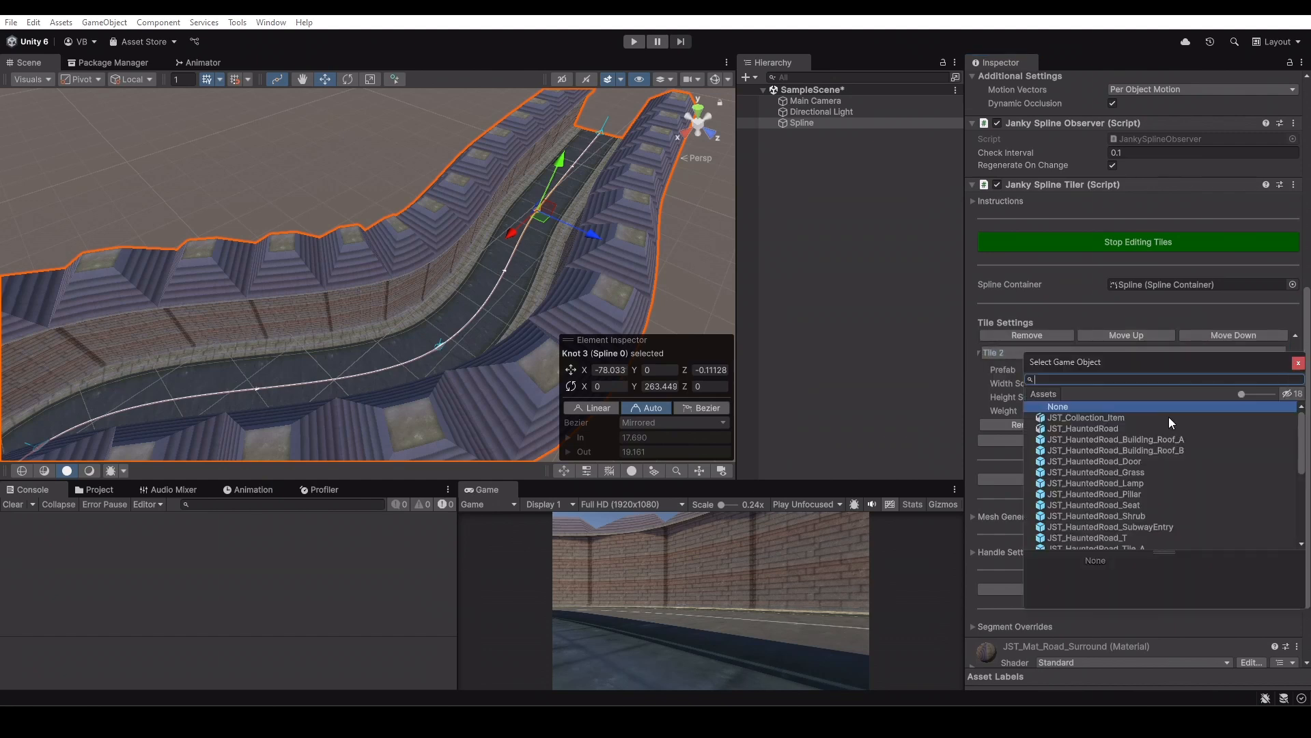
pyautogui.write('tile')
pyautogui.doubleClick(1118, 433)
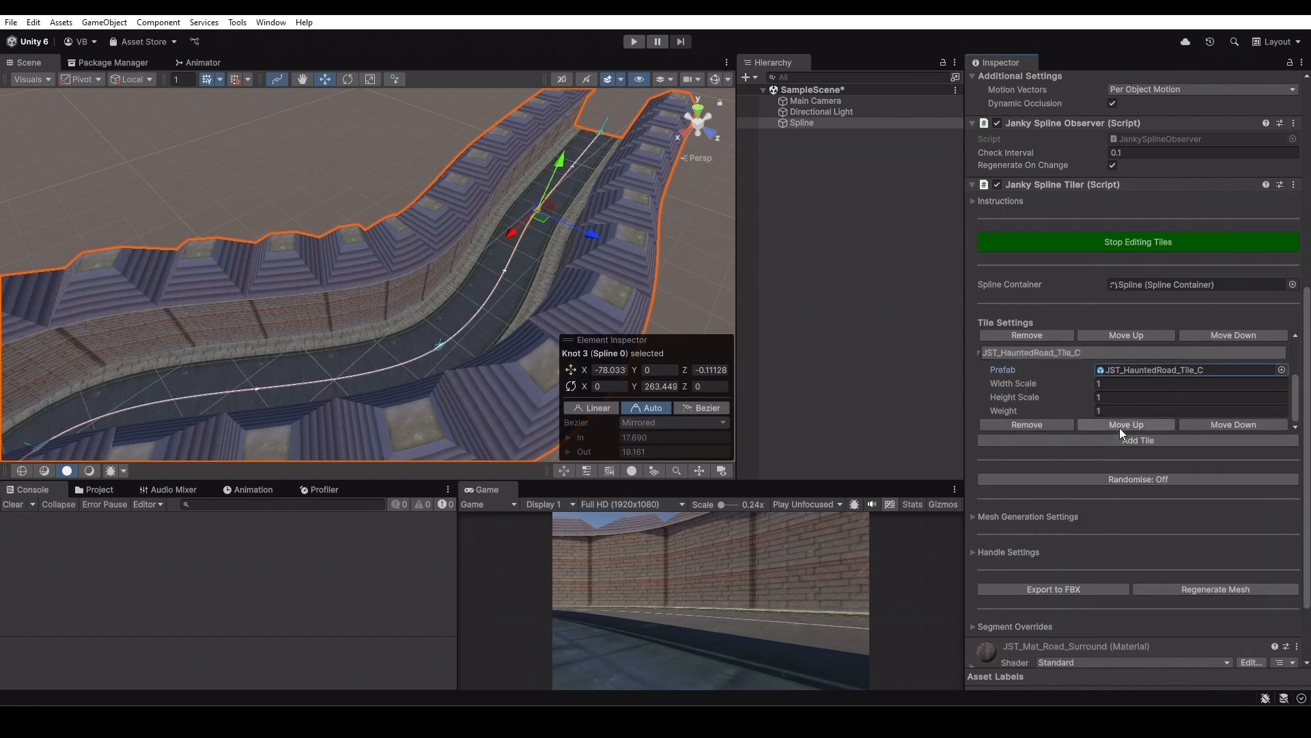
pyautogui.click(1042, 360)
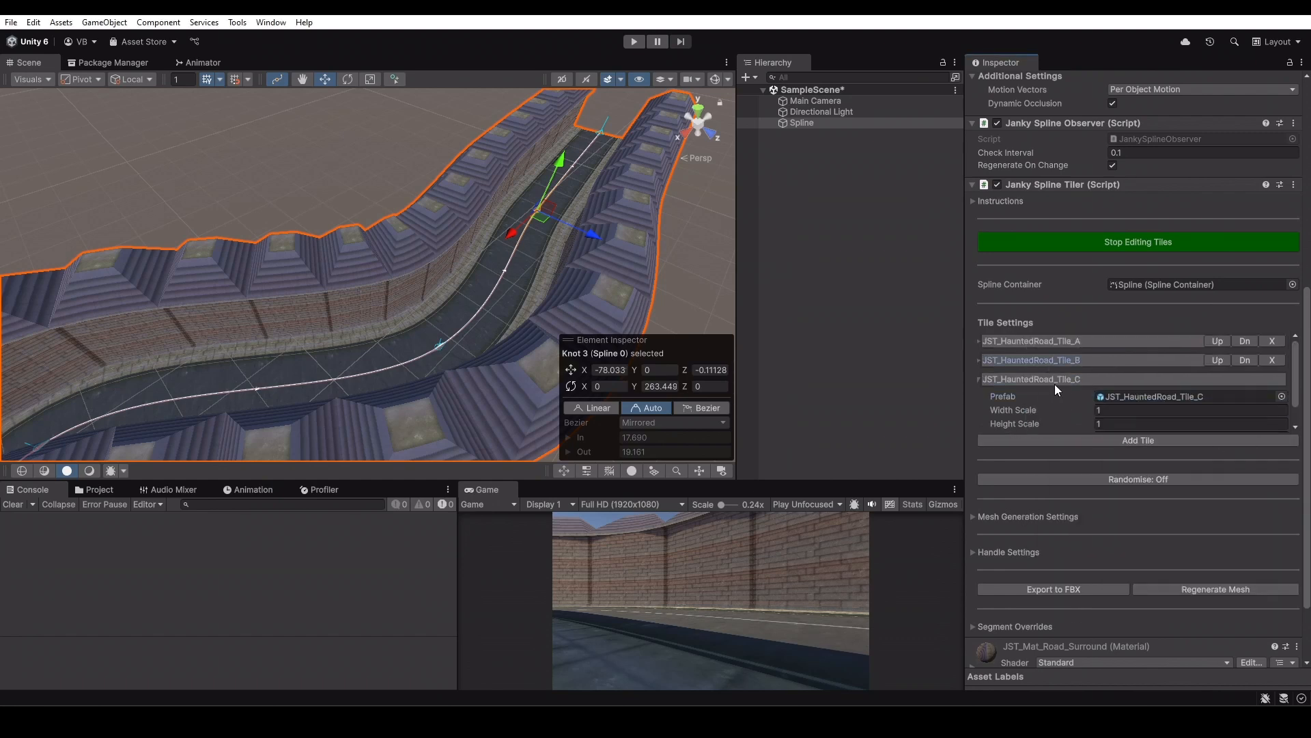
pyautogui.click(1054, 383)
# Add a fourth tile with the JST_HauntedRoad_Tile_D prefab and collapse its entry
pyautogui.scroll(-2, 1223, 397)
pyautogui.click(1154, 366)
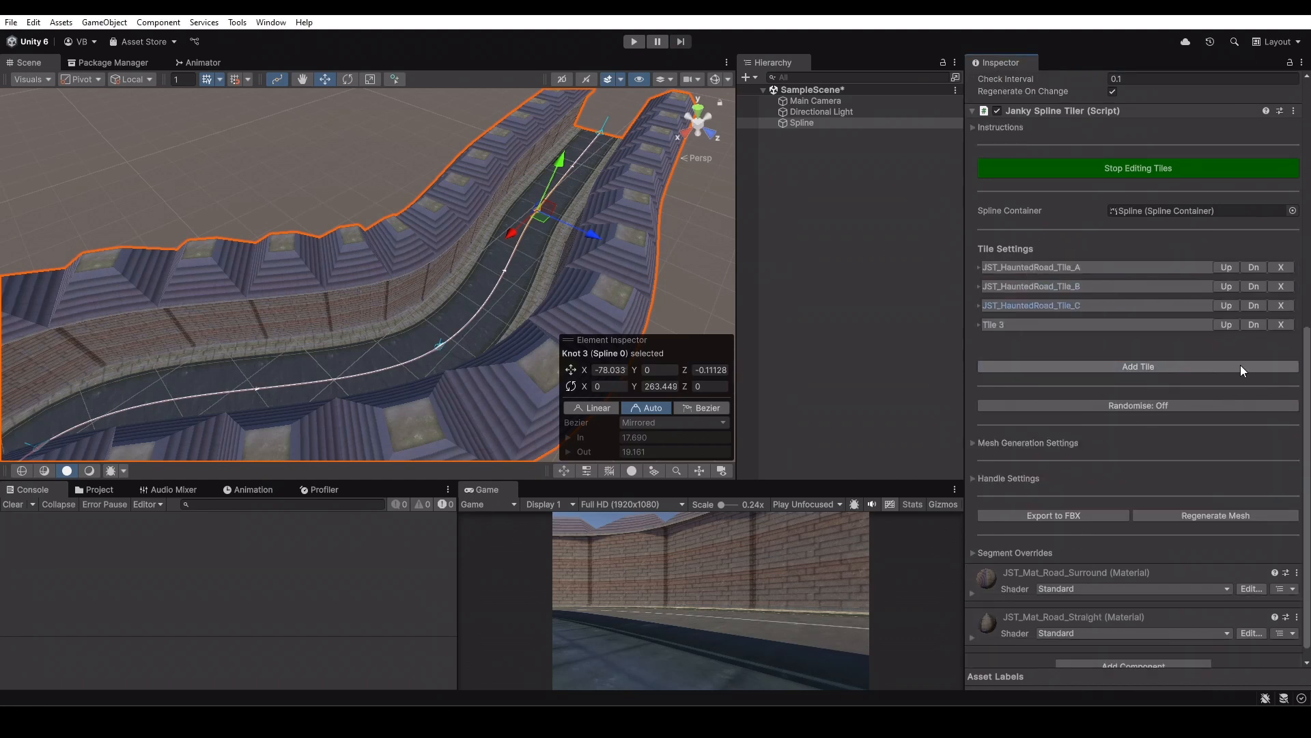
pyautogui.scroll(-2, 1239, 335)
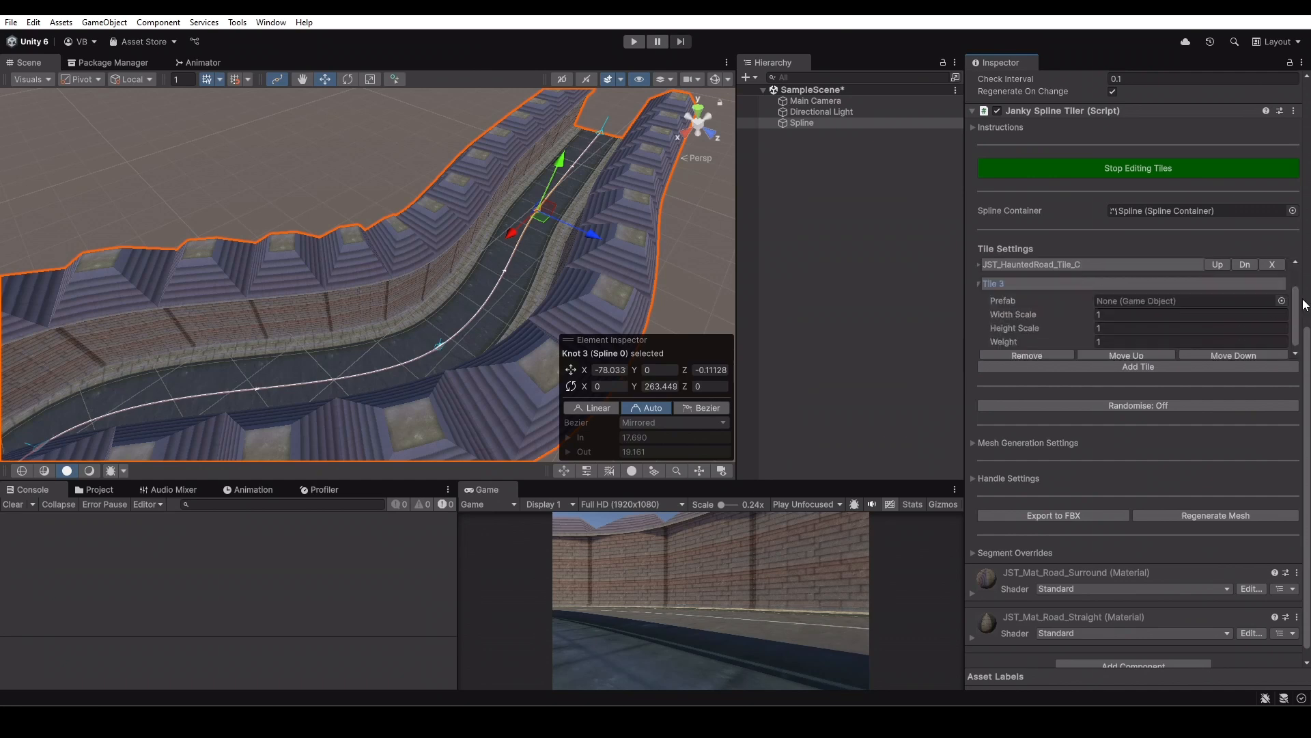
pyautogui.click(1283, 301)
pyautogui.write('ti')
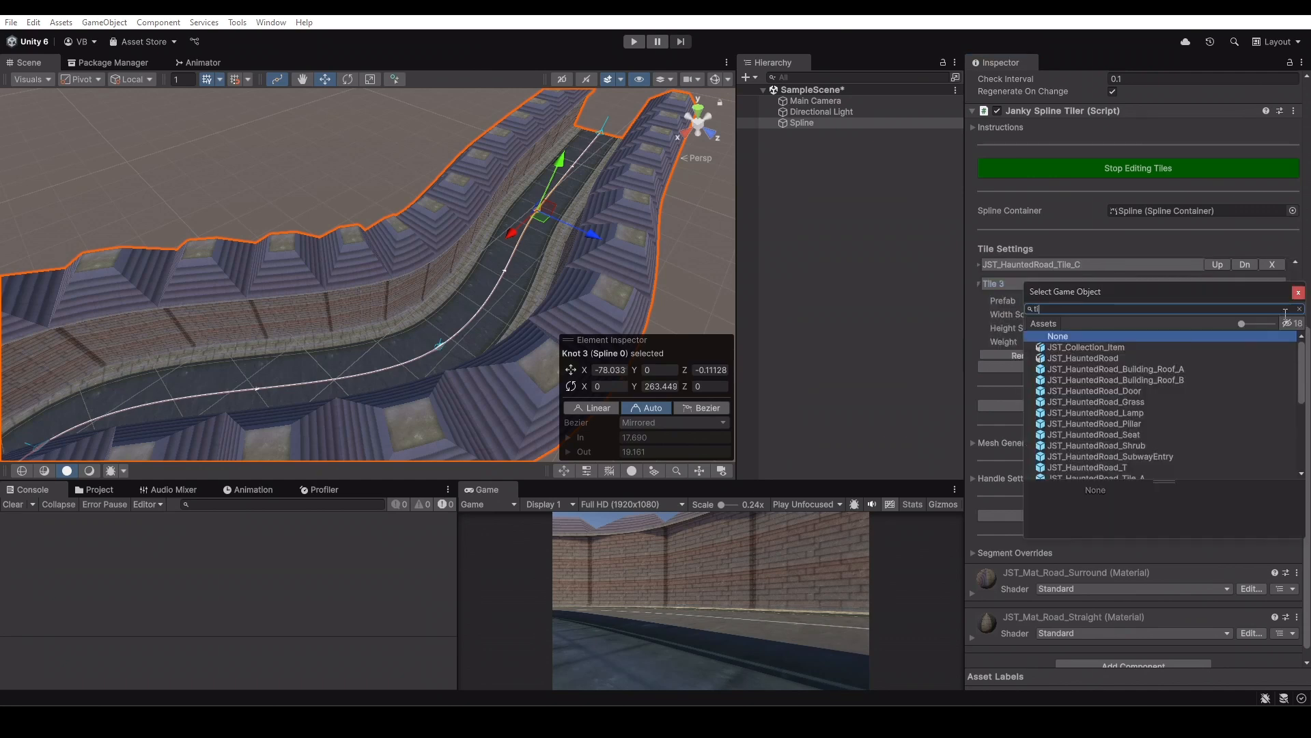
pyautogui.write('le')
pyautogui.doubleClick(1112, 380)
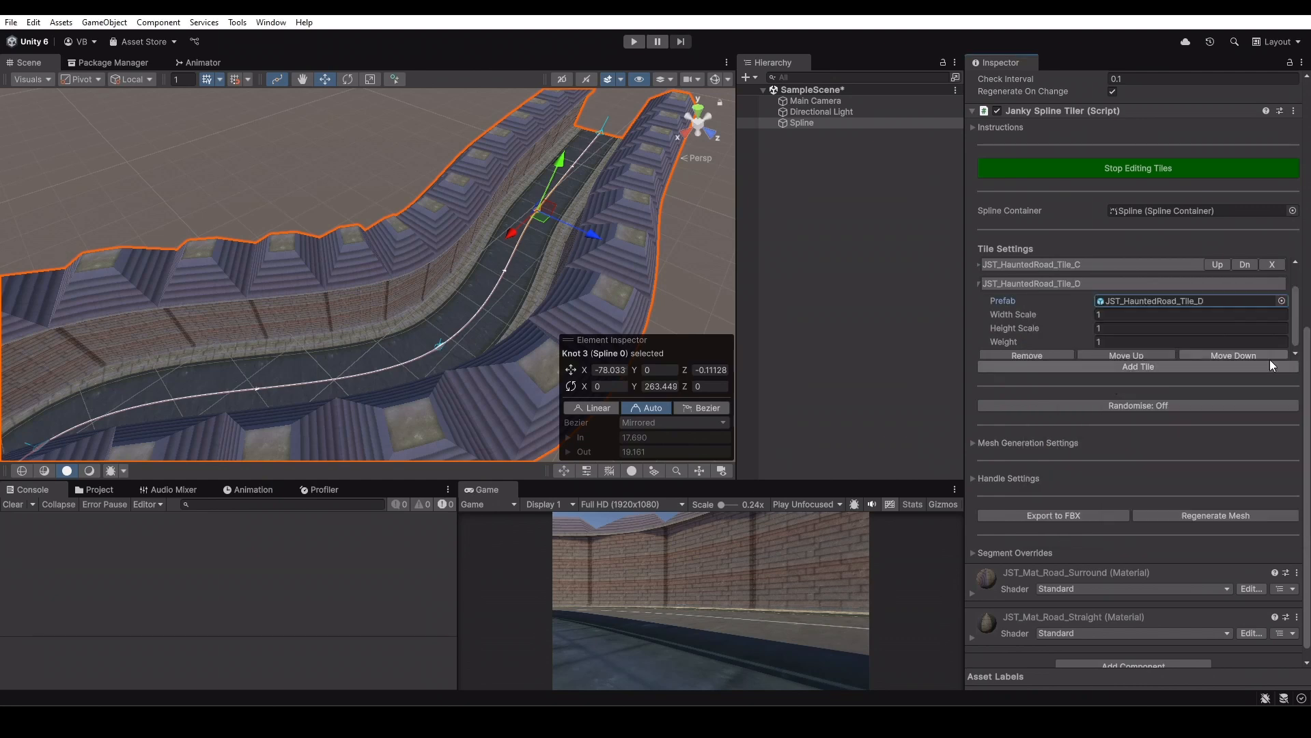
pyautogui.click(1076, 282)
# Regenerate the mesh, review the first tile's settings and turn Randomise on for the tiler
pyautogui.keyDown('alt'); pyautogui.moveTo(450, 322); pyautogui.dragTo(443, 290); pyautogui.keyUp('alt')
pyautogui.scroll(-3, 454, 257)
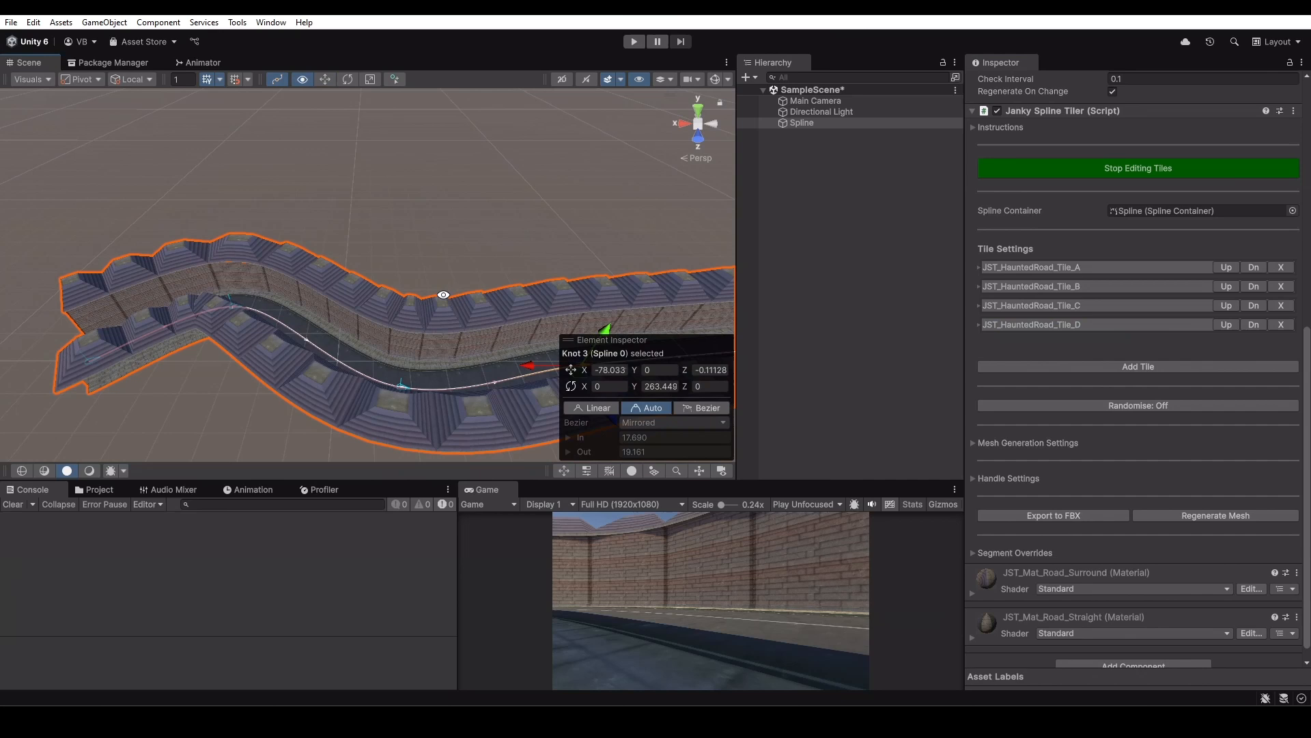
pyautogui.click(1216, 515)
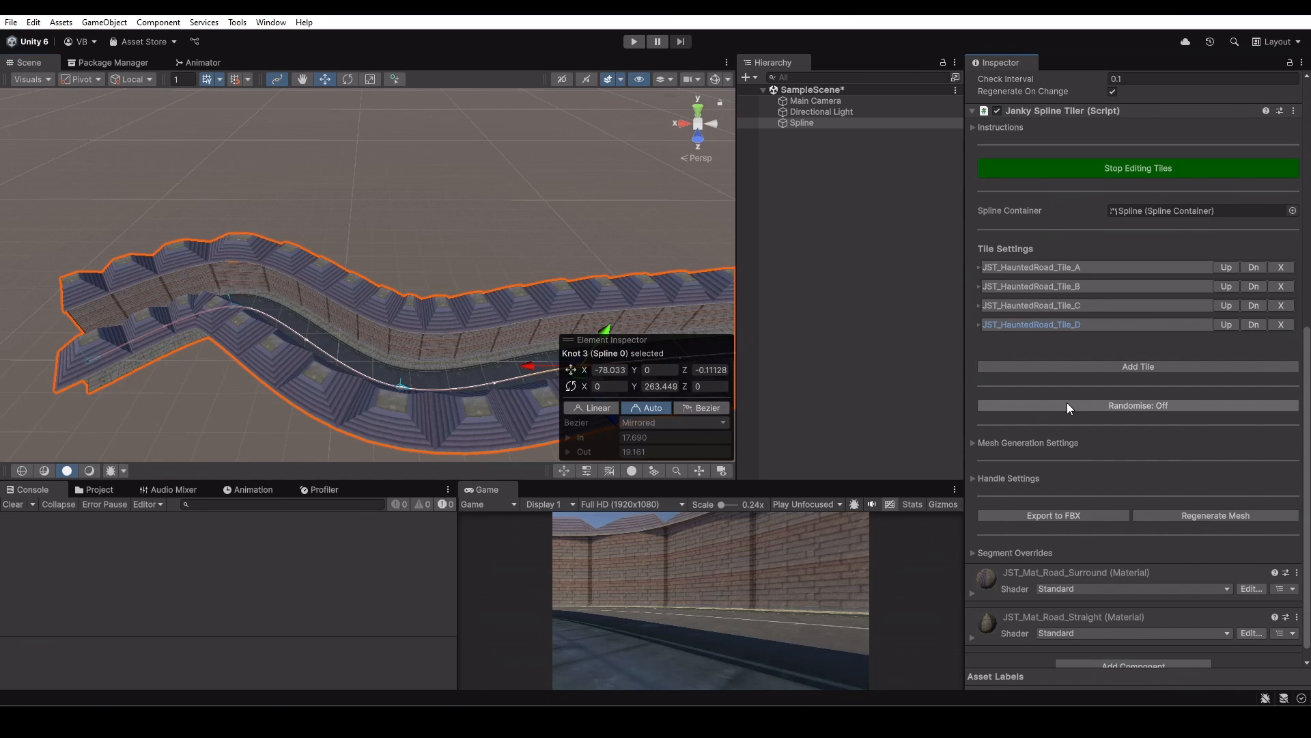
pyautogui.click(1087, 263)
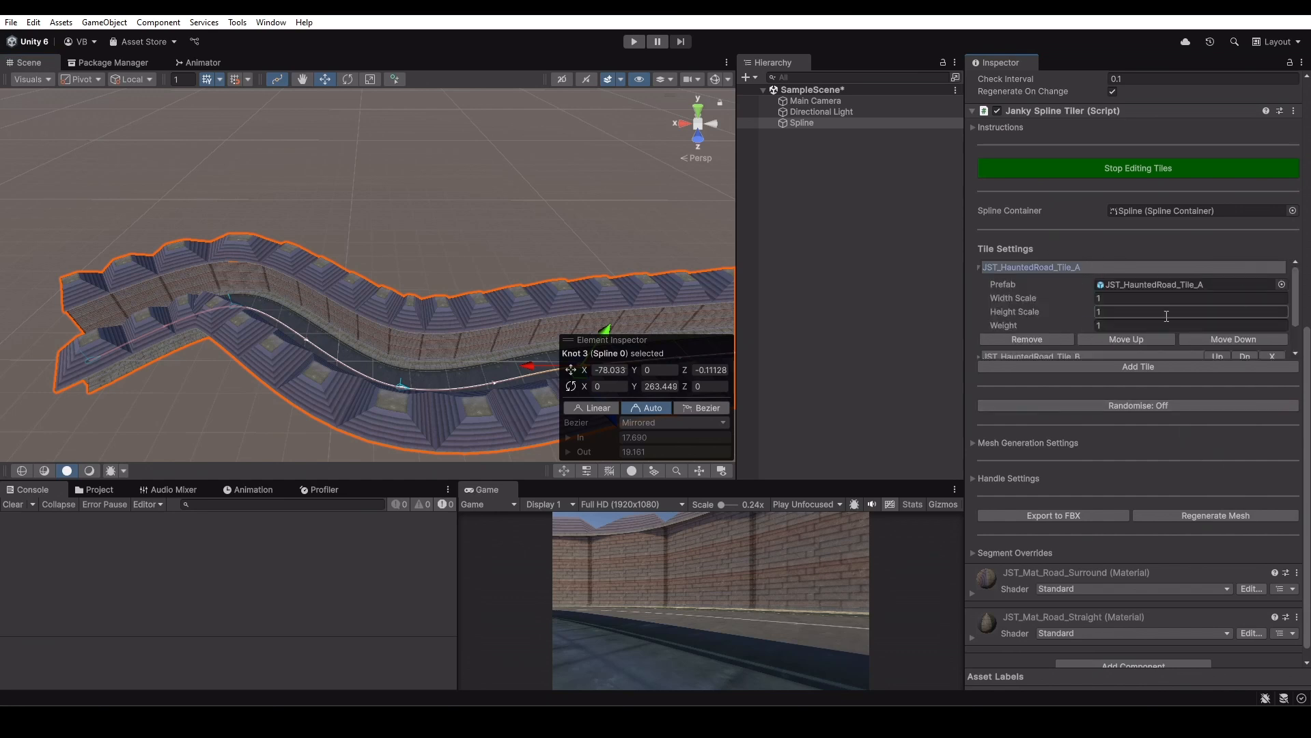
pyautogui.click(1107, 267)
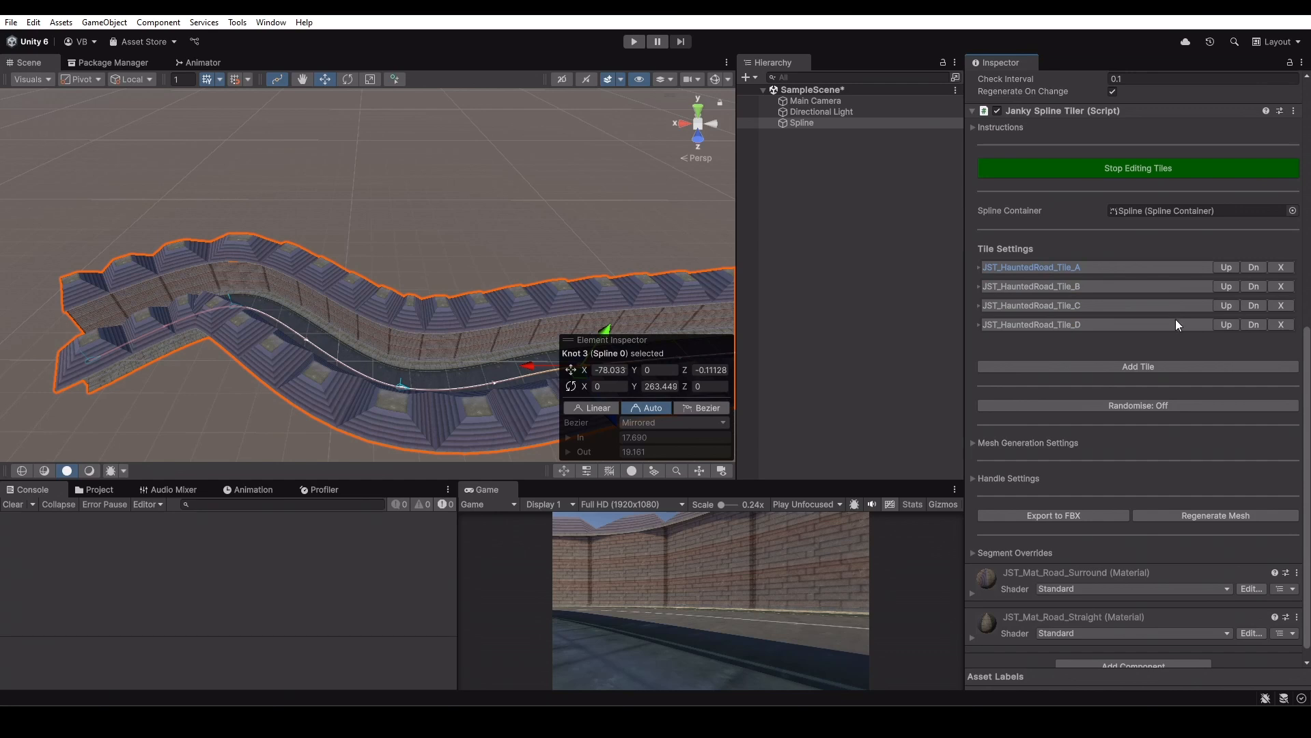
pyautogui.click(1122, 407)
# Examine the randomised building tiles along the whole street, from road level and from above
pyautogui.moveTo(515, 254); pyautogui.dragTo(479, 213, button='middle')
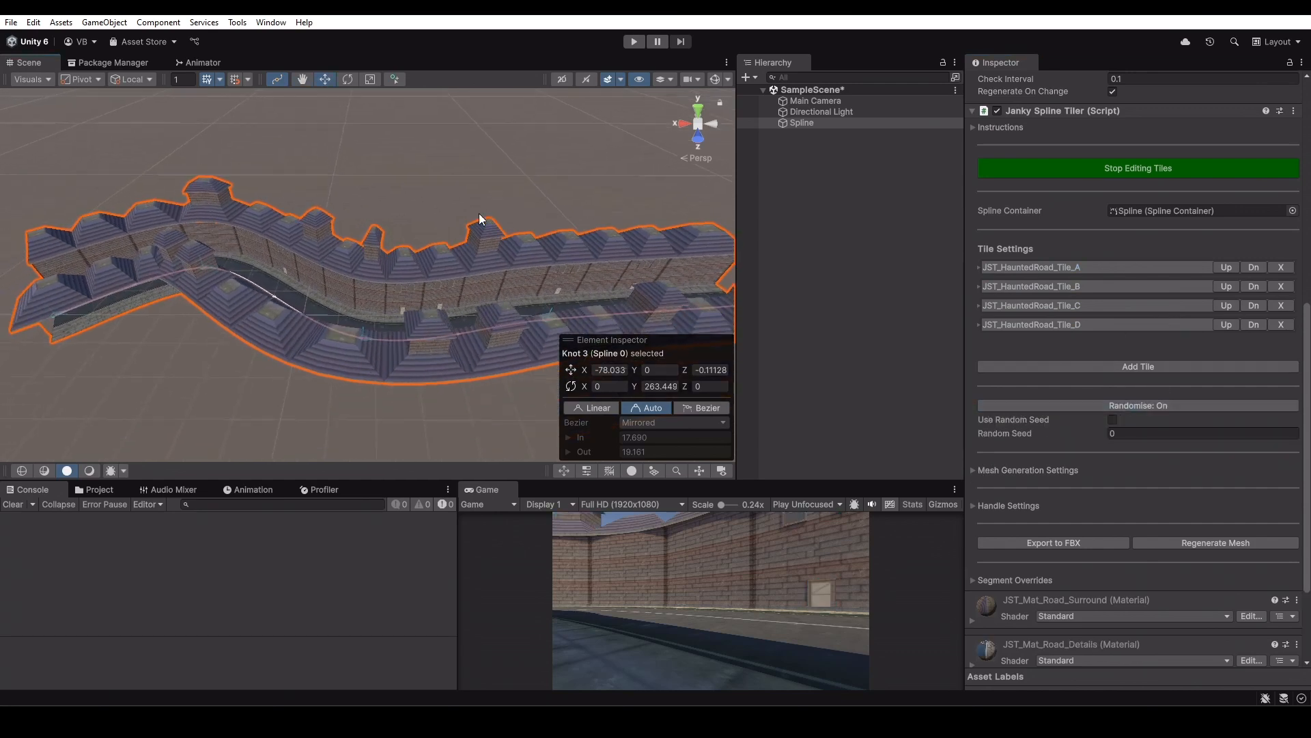
pyautogui.keyDown('alt'); pyautogui.moveTo(512, 243); pyautogui.dragTo(331, 138); pyautogui.keyUp('alt')
pyautogui.scroll(3, 382, 264)
pyautogui.scroll(3, 400, 186)
pyautogui.keyDown('alt'); pyautogui.moveTo(399, 190); pyautogui.dragTo(1027, 269); pyautogui.keyUp('alt')
pyautogui.scroll(4, 403, 224)
pyautogui.keyDown('alt'); pyautogui.moveTo(391, 267); pyautogui.dragTo(1170, 267); pyautogui.keyUp('alt')
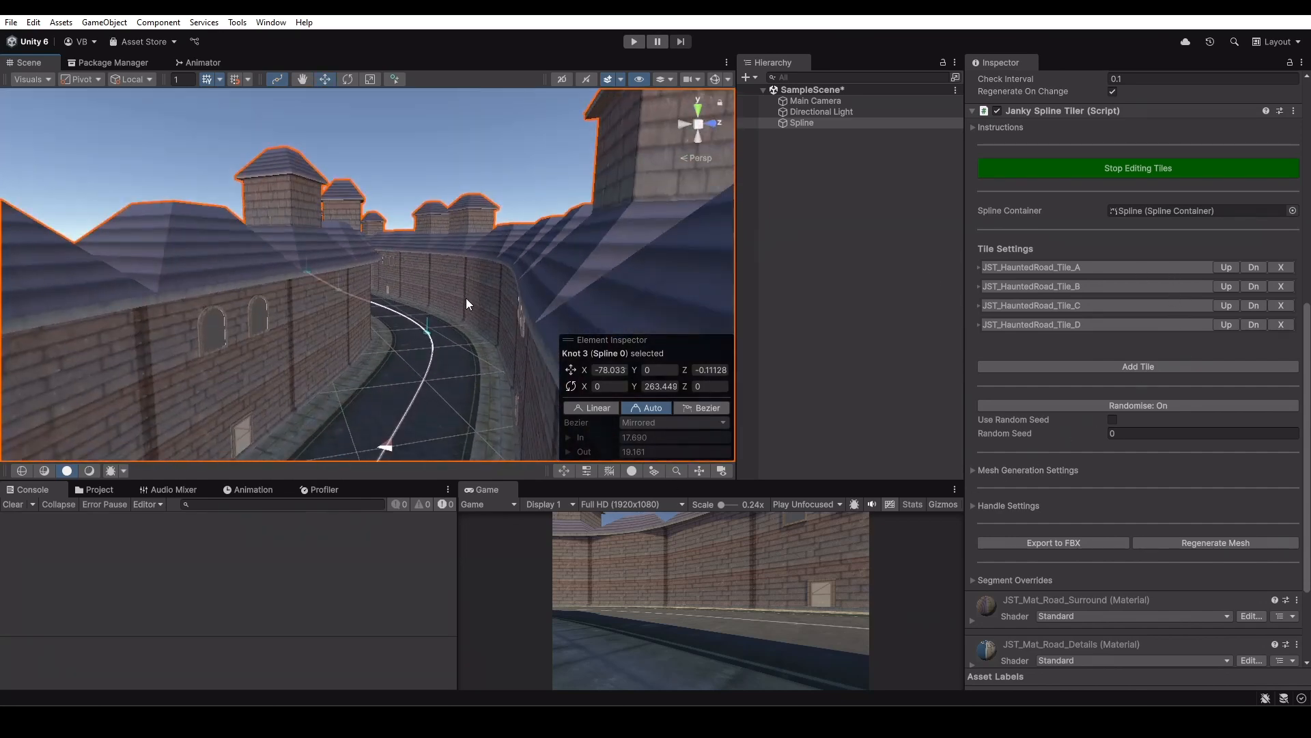
pyautogui.keyDown('alt'); pyautogui.moveTo(467, 298); pyautogui.dragTo(489, 267); pyautogui.keyUp('alt')
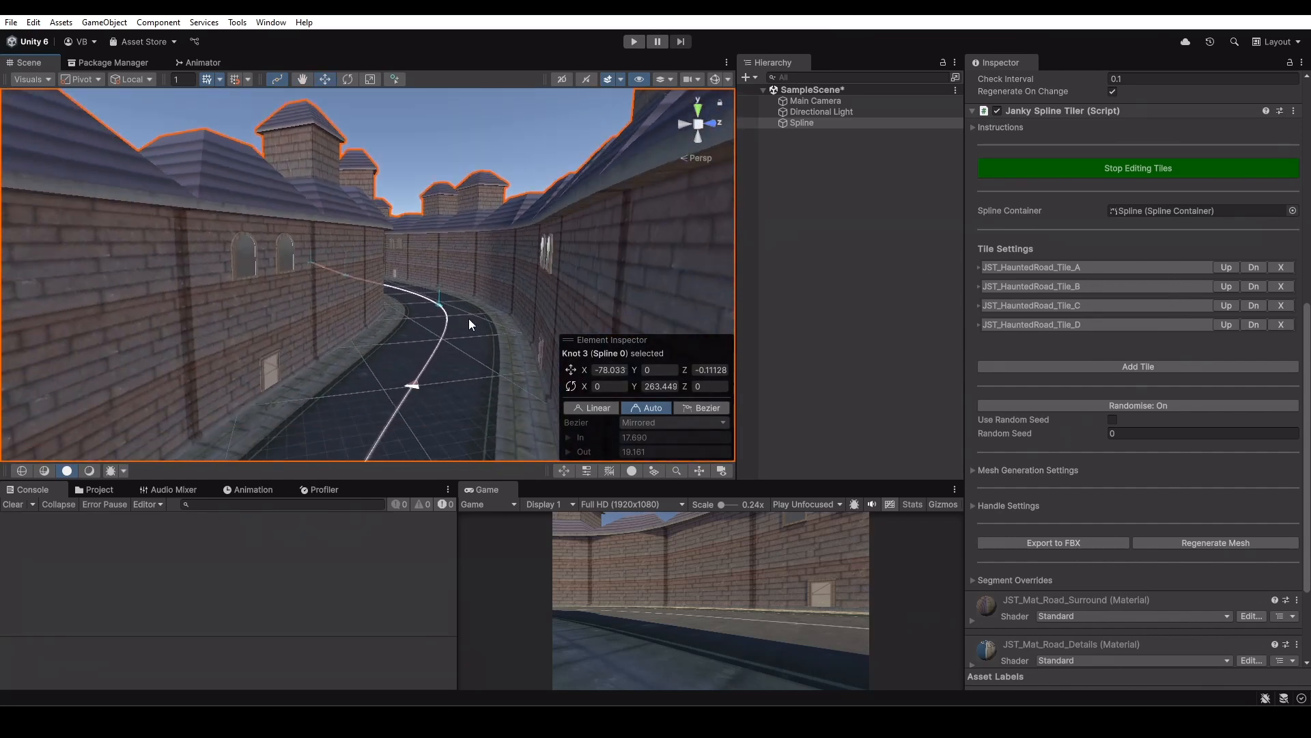
pyautogui.keyDown('alt'); pyautogui.moveTo(468, 318); pyautogui.dragTo(1196, 349); pyautogui.keyUp('alt')
pyautogui.scroll(3, 437, 291)
pyautogui.keyDown('alt'); pyautogui.moveTo(494, 310); pyautogui.dragTo(577, 476); pyautogui.keyUp('alt')
pyautogui.scroll(-4, 367, 252)
pyautogui.scroll(-5, 367, 253)
pyautogui.scroll(3, 370, 293)
pyautogui.keyDown('alt'); pyautogui.moveTo(370, 292); pyautogui.dragTo(468, 321); pyautogui.keyUp('alt')
pyautogui.scroll(-4, 469, 321)
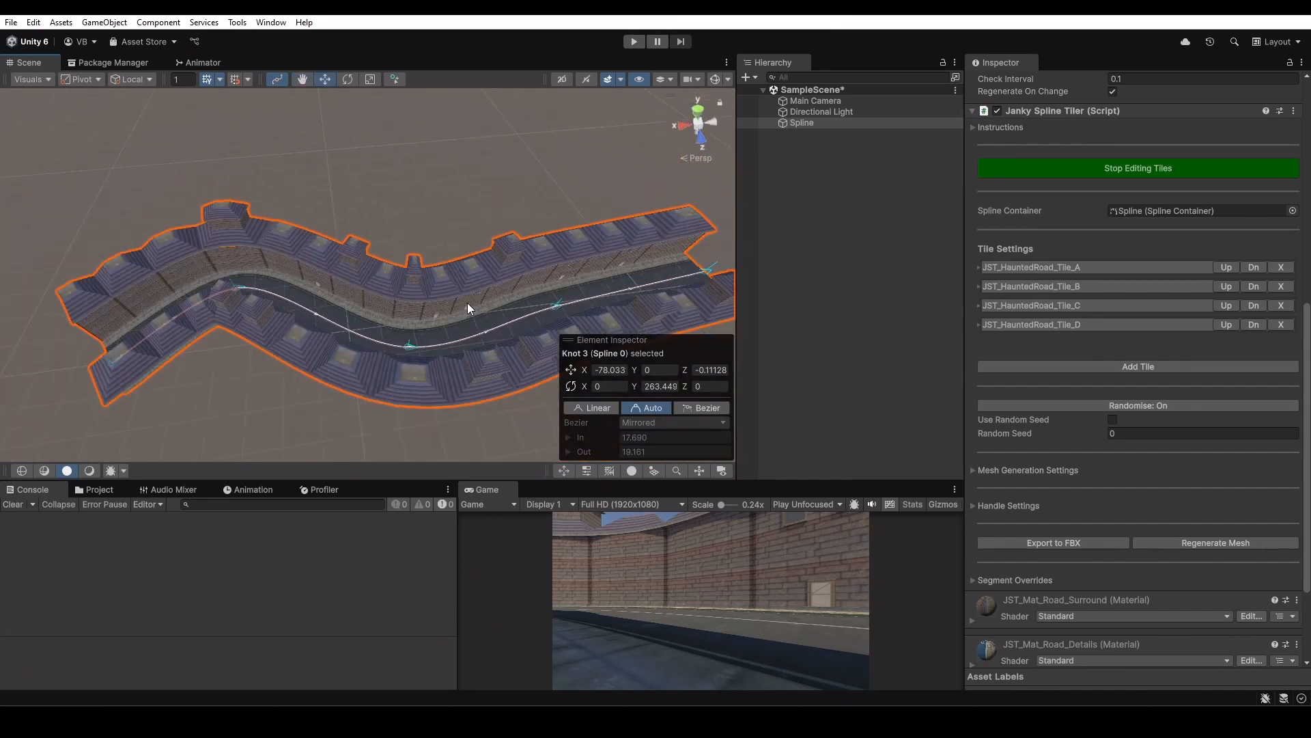
# Move the spline's end knot nearest the first bend slightly outward to reshape that end of the road
pyautogui.moveTo(464, 305); pyautogui.dragTo(540, 293, button='middle')
pyautogui.click(194, 357)
pyautogui.moveTo(197, 355); pyautogui.dragTo(149, 321)
pyautogui.click(205, 354)
# Draw a second spline of four knots beyond the far end of the existing street, as a separate curved road section
pyautogui.scroll(-3, 209, 355)
pyautogui.moveTo(229, 340); pyautogui.dragTo(489, 325, button='middle')
pyautogui.scroll(-2, 578, 301)
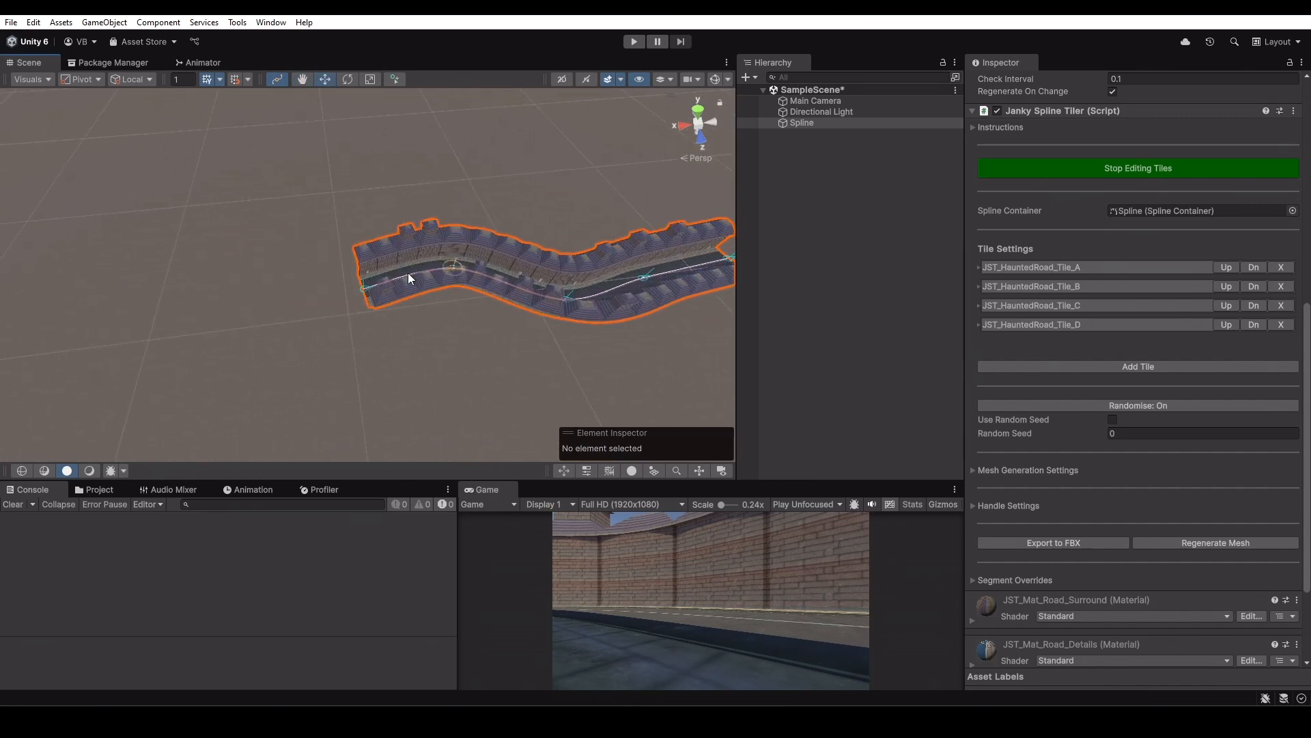
pyautogui.click(822, 122)
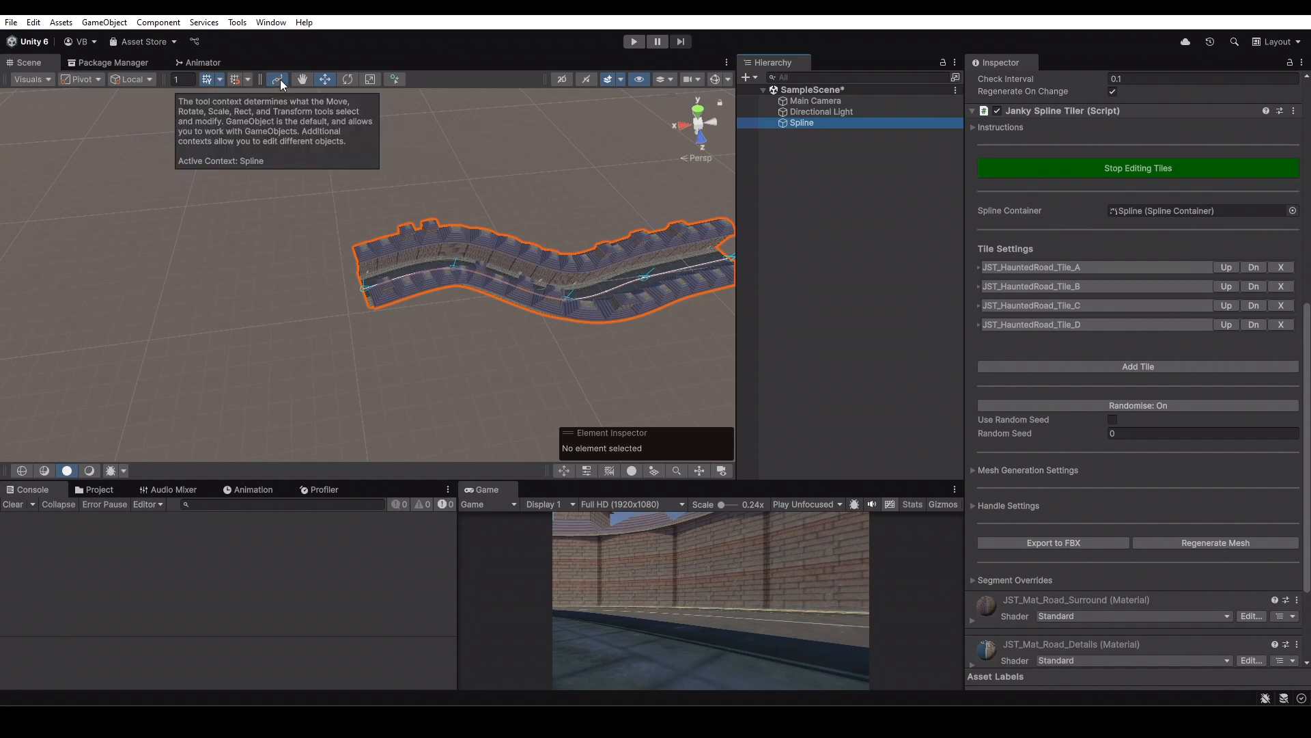
pyautogui.click(396, 78)
pyautogui.moveTo(191, 301); pyautogui.dragTo(363, 285, button='middle')
pyautogui.click(207, 288)
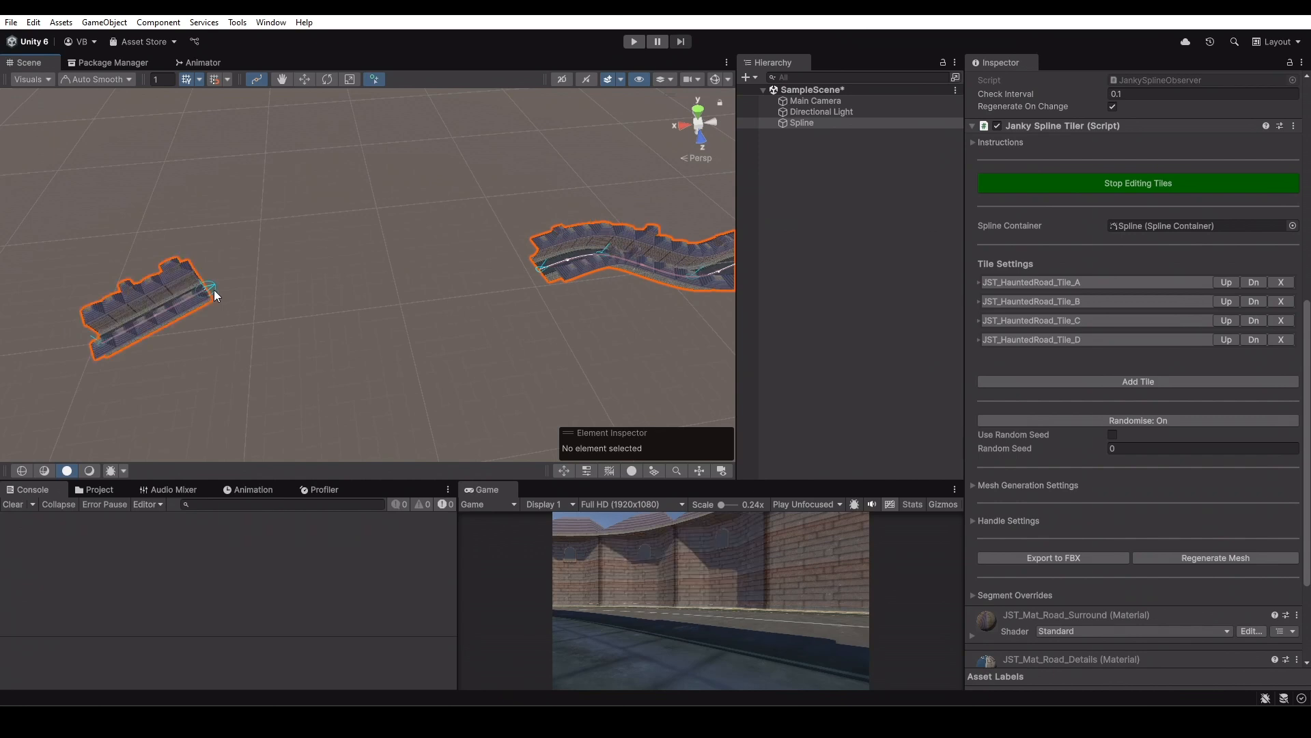
pyautogui.click(333, 315)
pyautogui.click(428, 304)
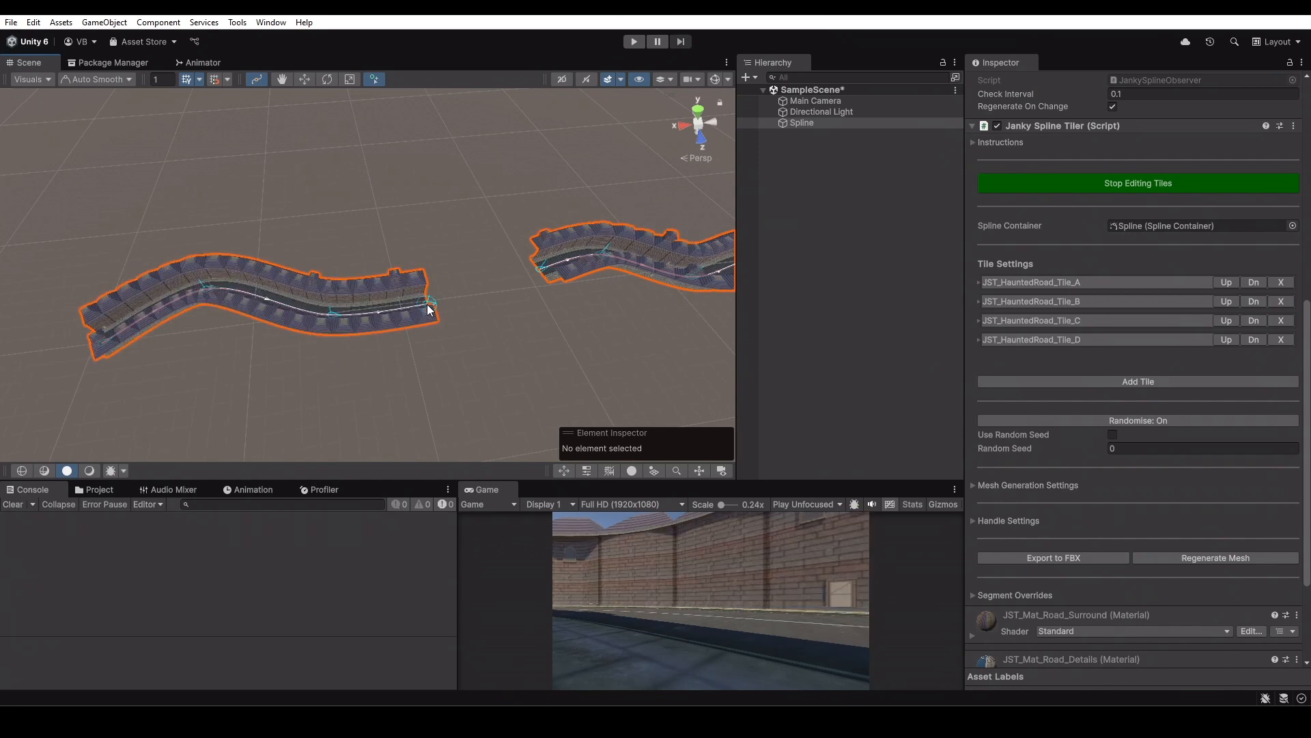
pyautogui.click(372, 78)
# Examine the two separate road sections and the list of splines in the Spline Container
pyautogui.keyDown('alt'); pyautogui.moveTo(507, 280); pyautogui.dragTo(341, 211); pyautogui.keyUp('alt')
pyautogui.moveTo(534, 290); pyautogui.dragTo(375, 248, button='middle')
pyautogui.keyDown('alt'); pyautogui.moveTo(364, 259); pyautogui.dragTo(477, 298); pyautogui.keyUp('alt')
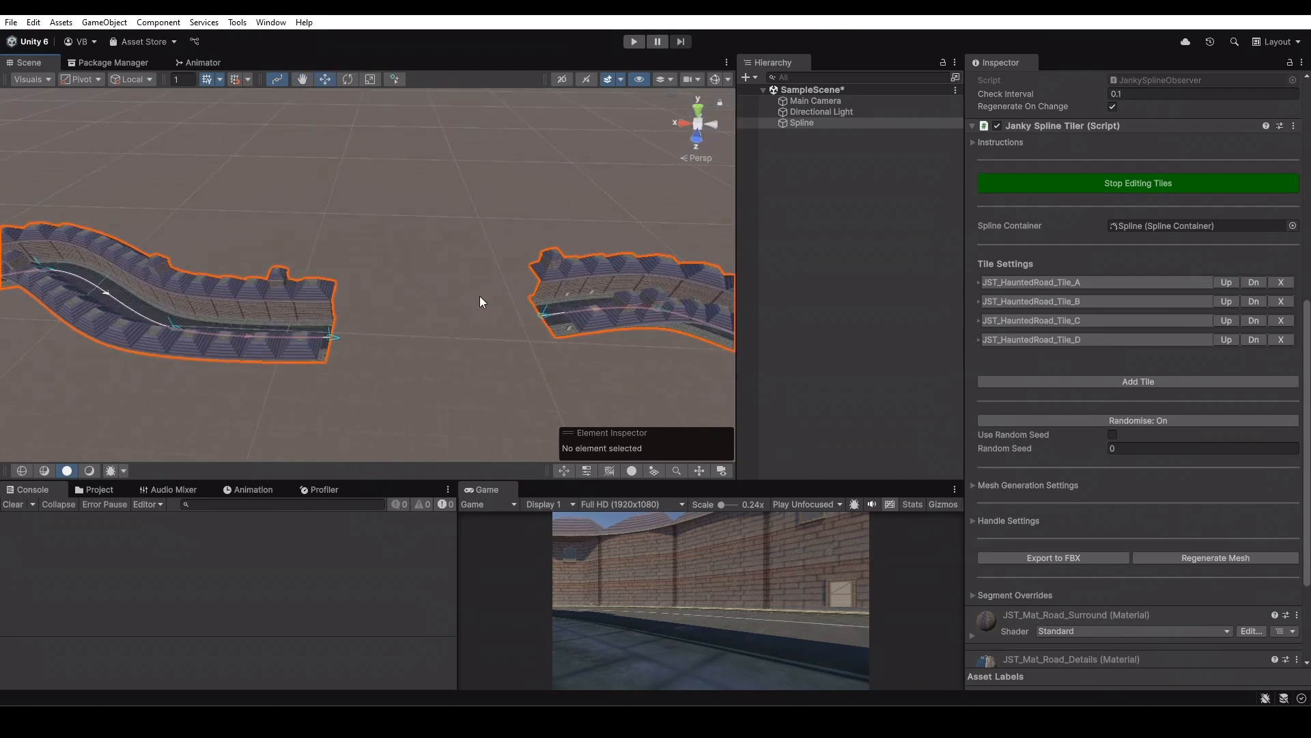
pyautogui.scroll(8, 1067, 288)
pyautogui.scroll(5, 1205, 253)
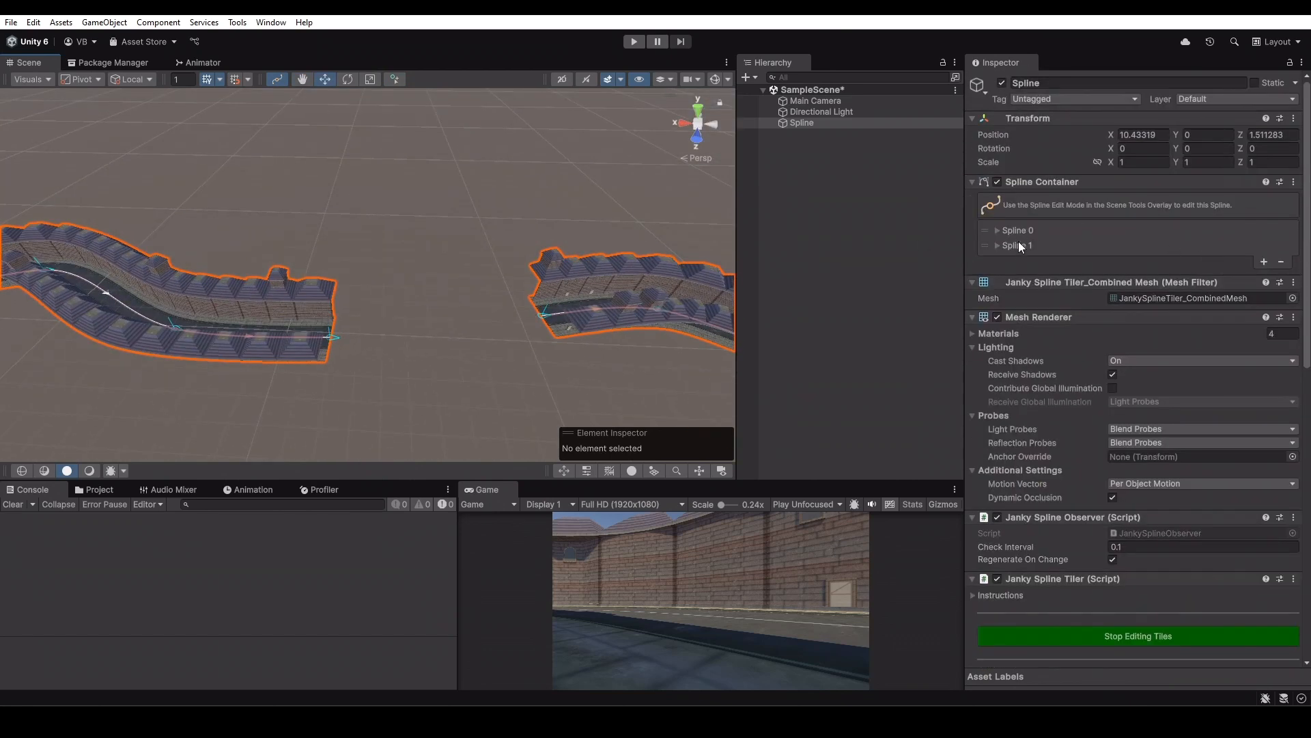
pyautogui.scroll(-7, 431, 240)
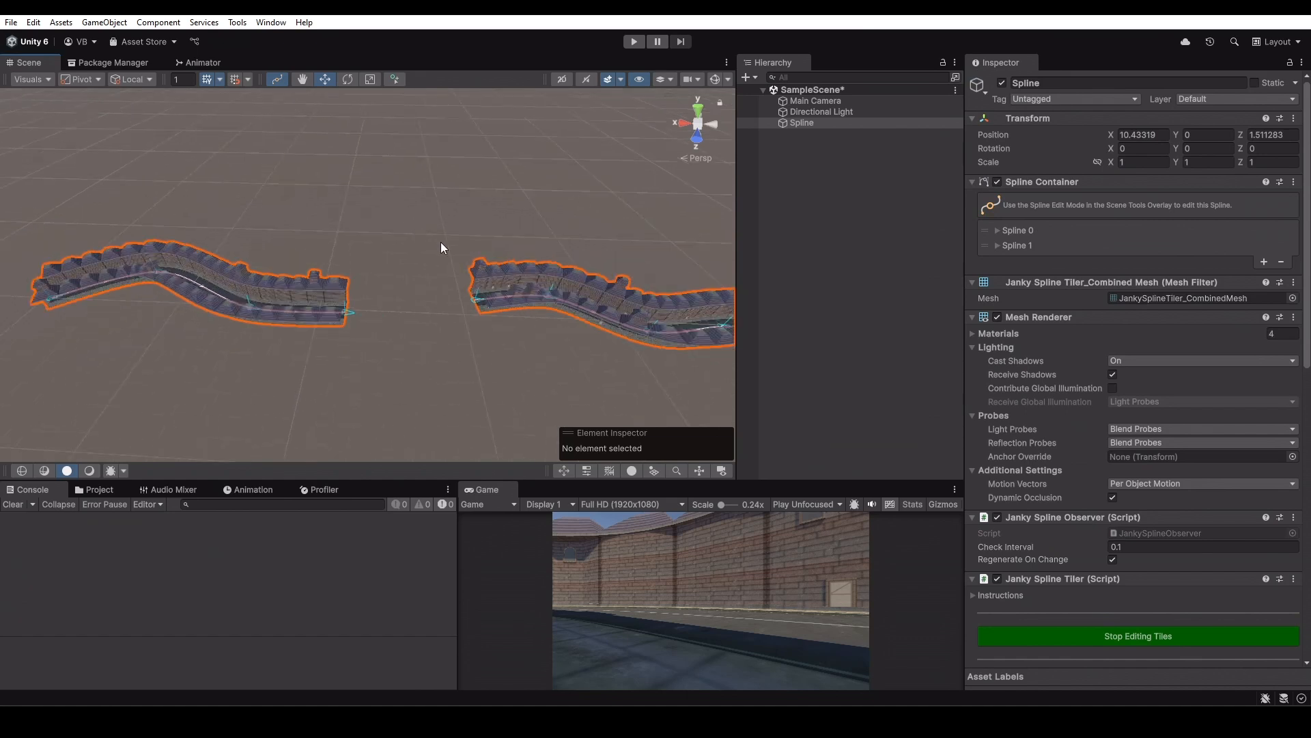
# Draw a third spline of three knots at one side of the gap, running in towards the space between the two roads
pyautogui.keyDown('alt'); pyautogui.moveTo(552, 228); pyautogui.dragTo(260, 275); pyautogui.keyUp('alt')
pyautogui.keyDown('alt'); pyautogui.moveTo(505, 276); pyautogui.dragTo(427, 284); pyautogui.keyUp('alt')
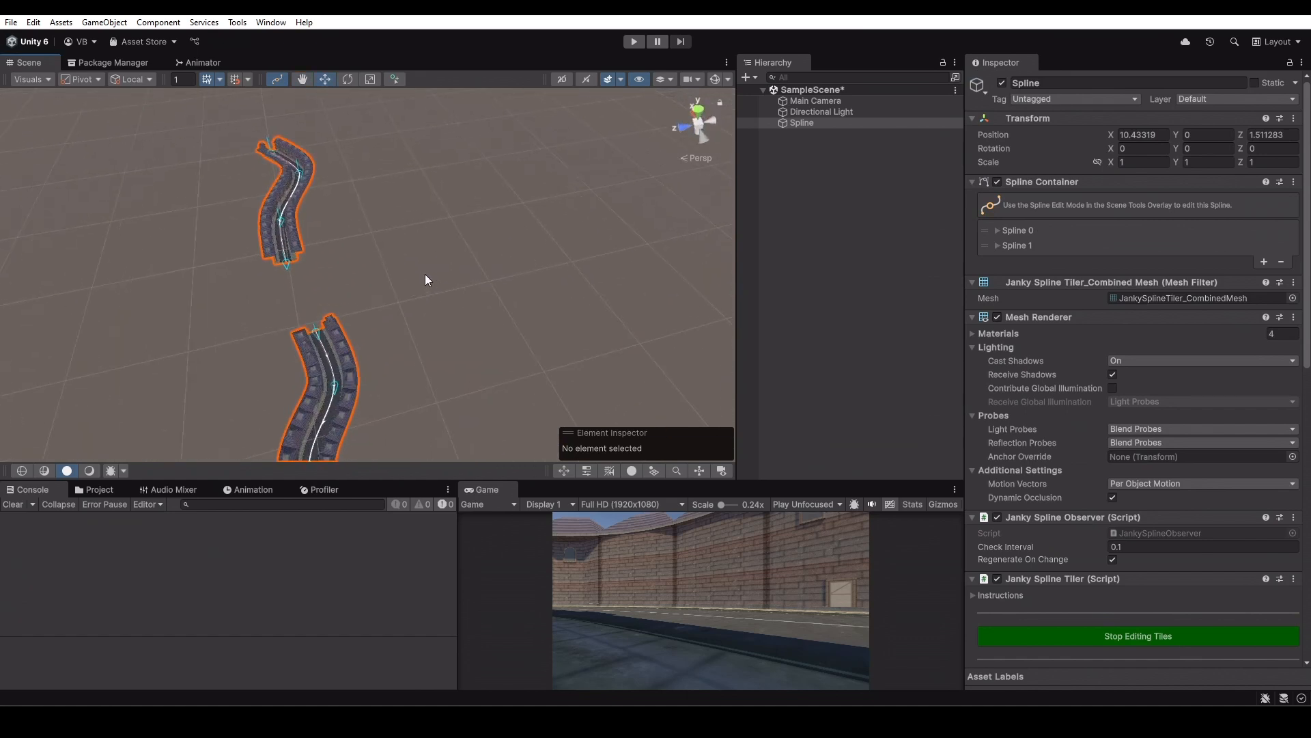
pyautogui.click(394, 79)
pyautogui.click(558, 234)
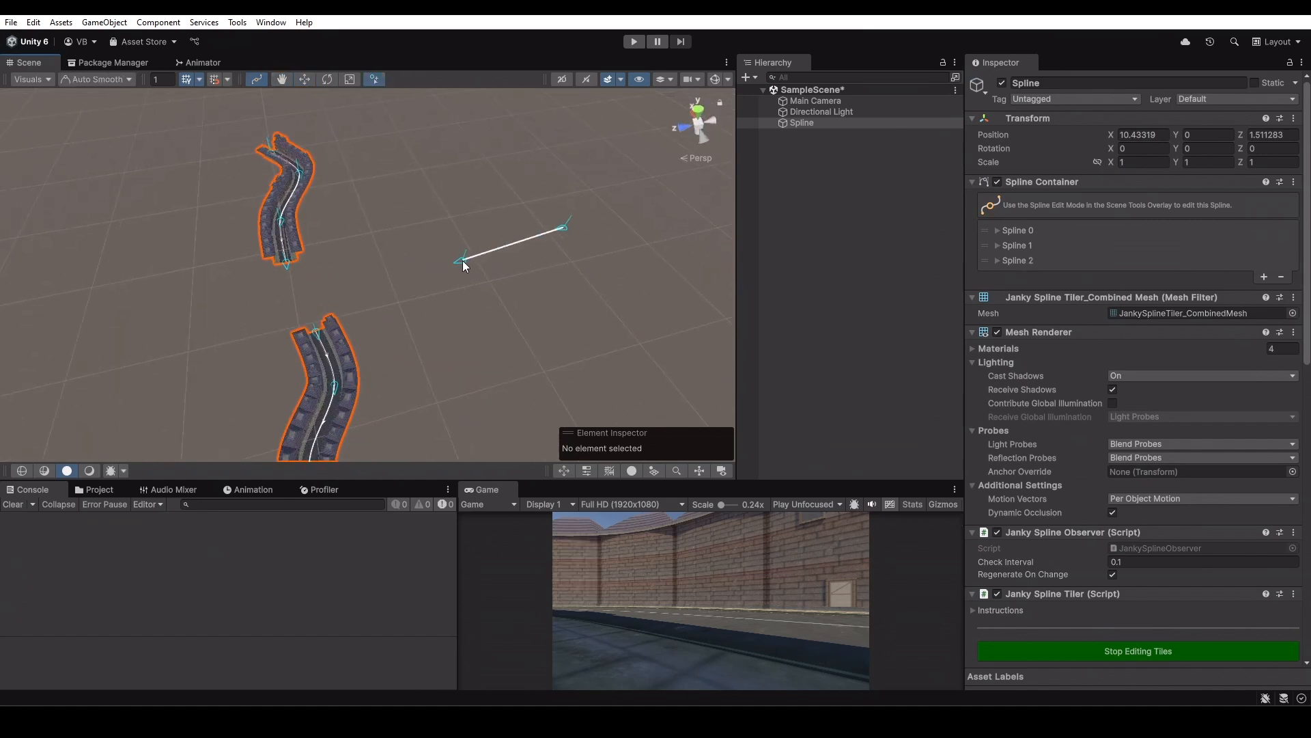
pyautogui.click(358, 269)
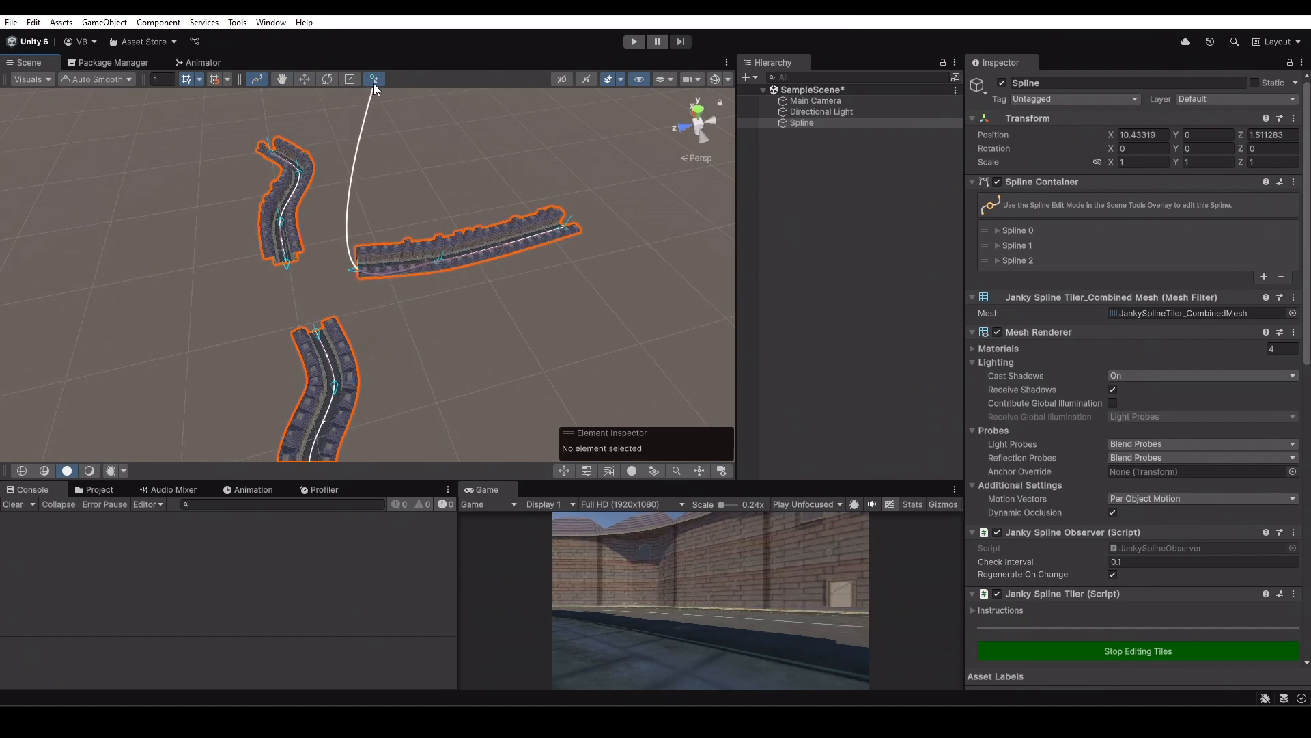
pyautogui.press('Escape')
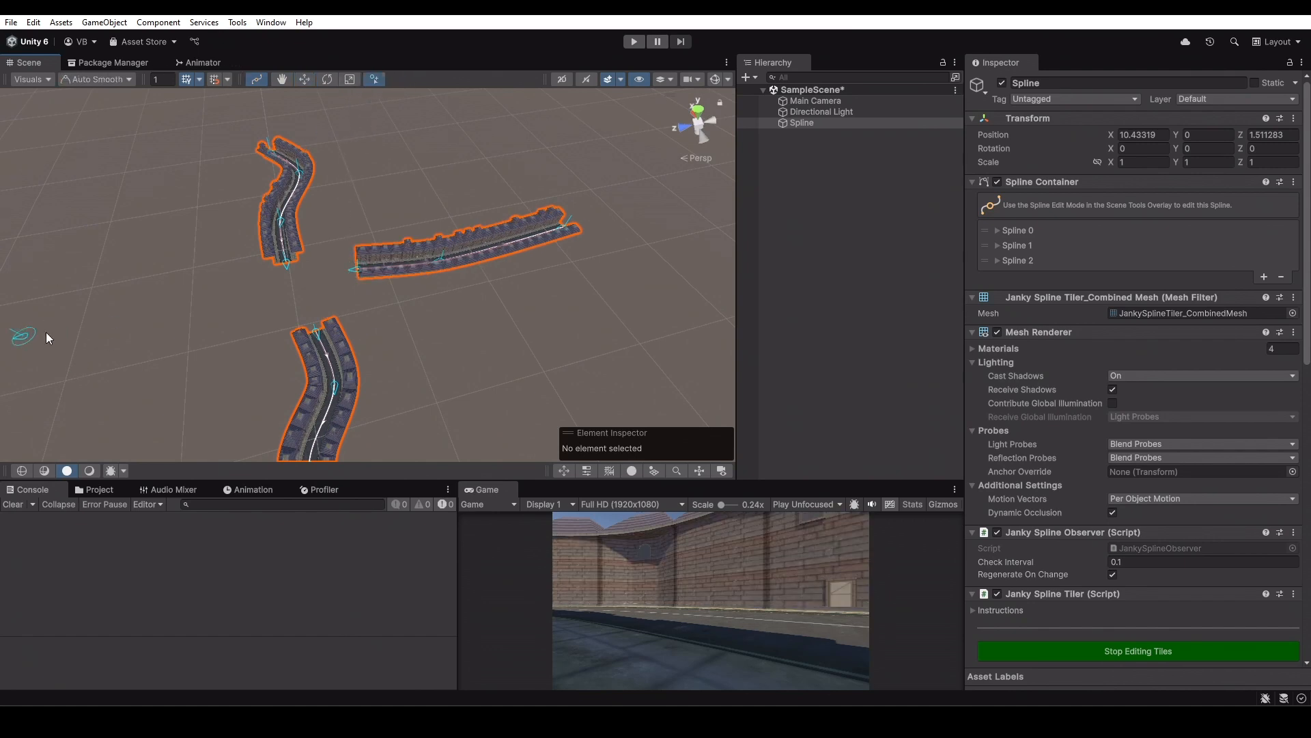
# Draw a fourth spline on the opposite side of the gap so that four roads meet around an open junction
pyautogui.click(21, 334)
pyautogui.click(138, 316)
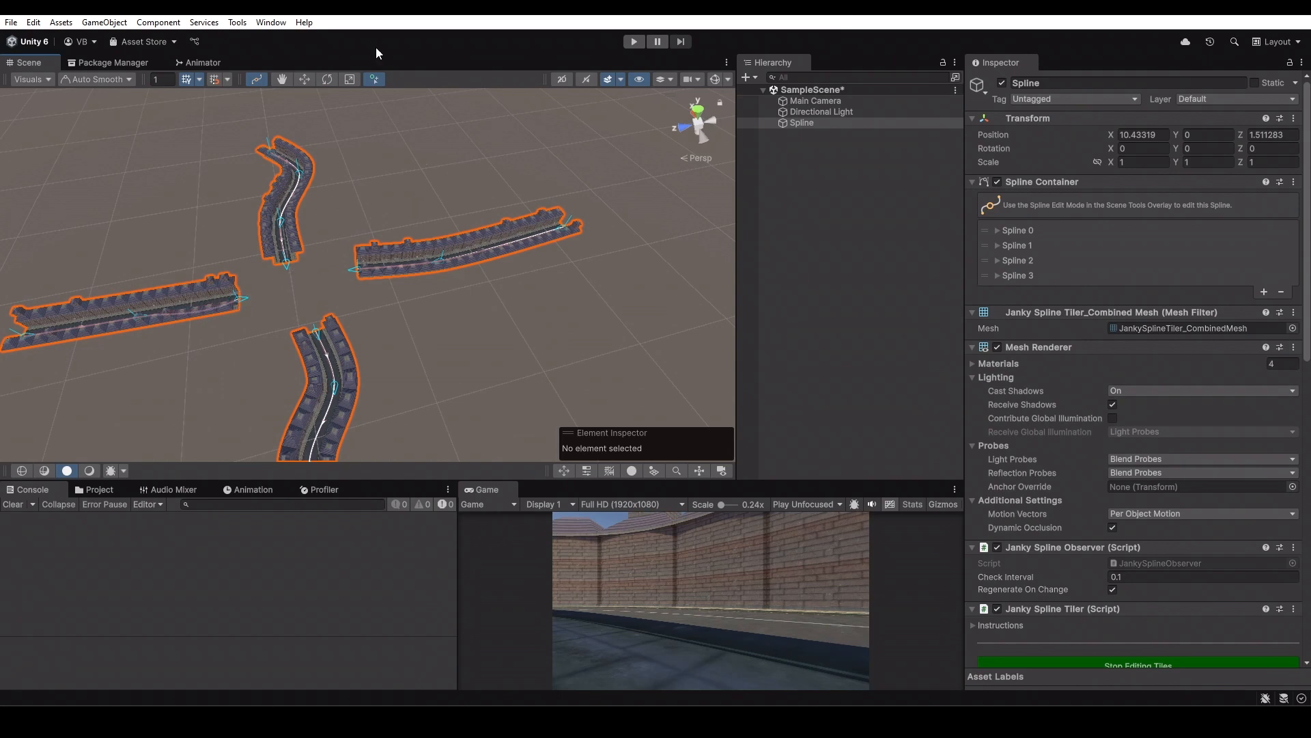
pyautogui.click(374, 80)
# Shift a knot of the road section closest to the view slightly to adjust its course near the junction
pyautogui.scroll(-2, 360, 371)
pyautogui.keyDown('alt'); pyautogui.moveTo(360, 376); pyautogui.dragTo(477, 293); pyautogui.keyUp('alt')
pyautogui.click(354, 383)
pyautogui.moveTo(309, 380); pyautogui.dragTo(287, 363)
pyautogui.click(445, 290)
pyautogui.keyDown('alt'); pyautogui.moveTo(445, 289); pyautogui.dragTo(395, 329); pyautogui.keyUp('alt')
pyautogui.click(479, 326)
# Set the weight of the JST_HauntedRoad_Tile_A tile to 0.1 and regenerate the mesh
pyautogui.scroll(-3, 490, 314)
pyautogui.scroll(-4, 489, 326)
pyautogui.keyDown('alt'); pyautogui.moveTo(487, 329); pyautogui.dragTo(386, 311); pyautogui.keyUp('alt')
pyautogui.scroll(3, 379, 363)
pyautogui.scroll(-10, 1161, 444)
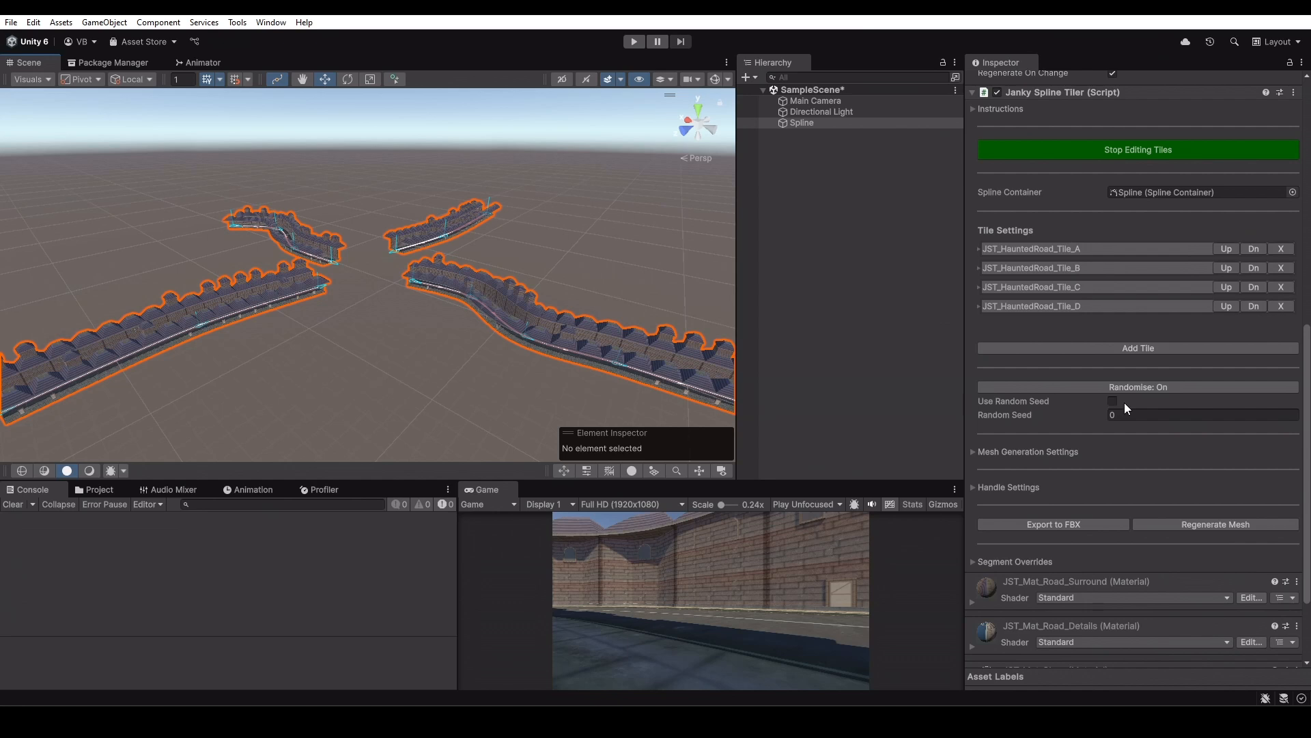
pyautogui.click(1094, 250)
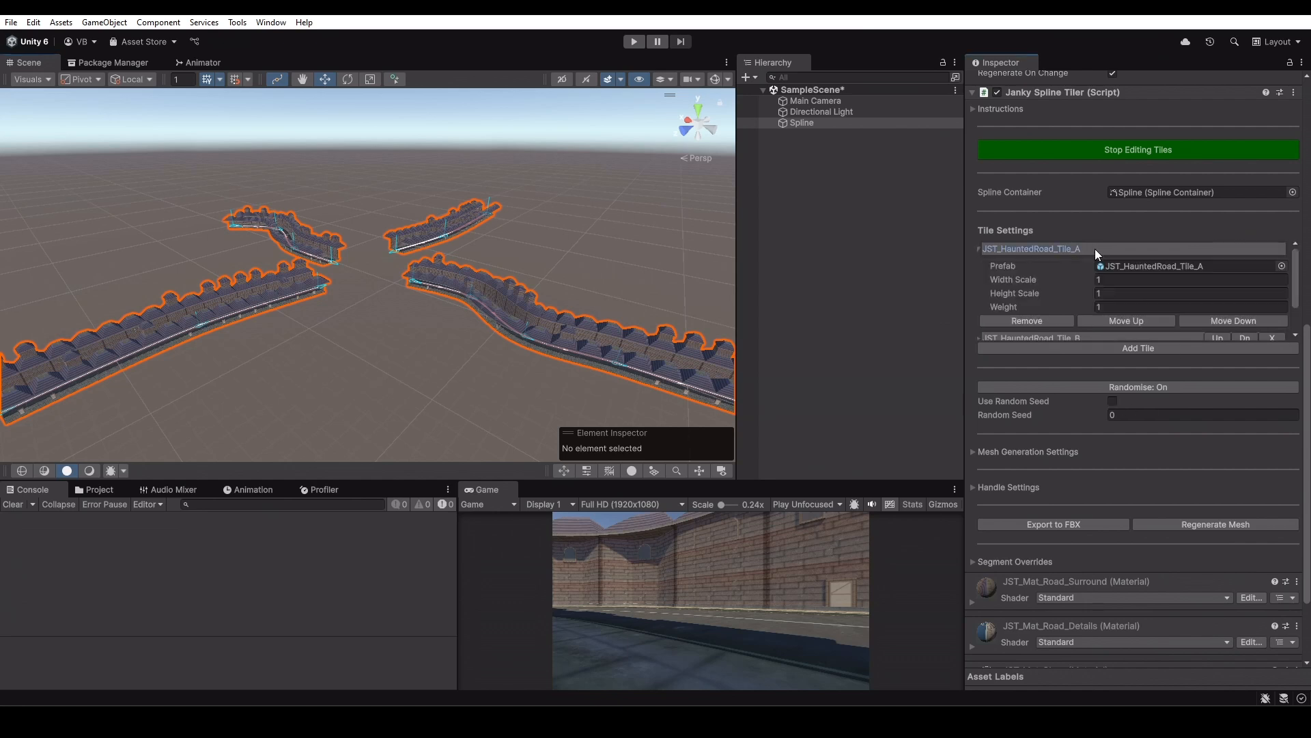
pyautogui.click(1119, 308)
pyautogui.scroll(2, 458, 289)
pyautogui.keyDown('alt'); pyautogui.moveTo(458, 288); pyautogui.dragTo(335, 335); pyautogui.keyUp('alt')
pyautogui.keyDown('alt'); pyautogui.moveTo(478, 334); pyautogui.dragTo(500, 303); pyautogui.keyUp('alt')
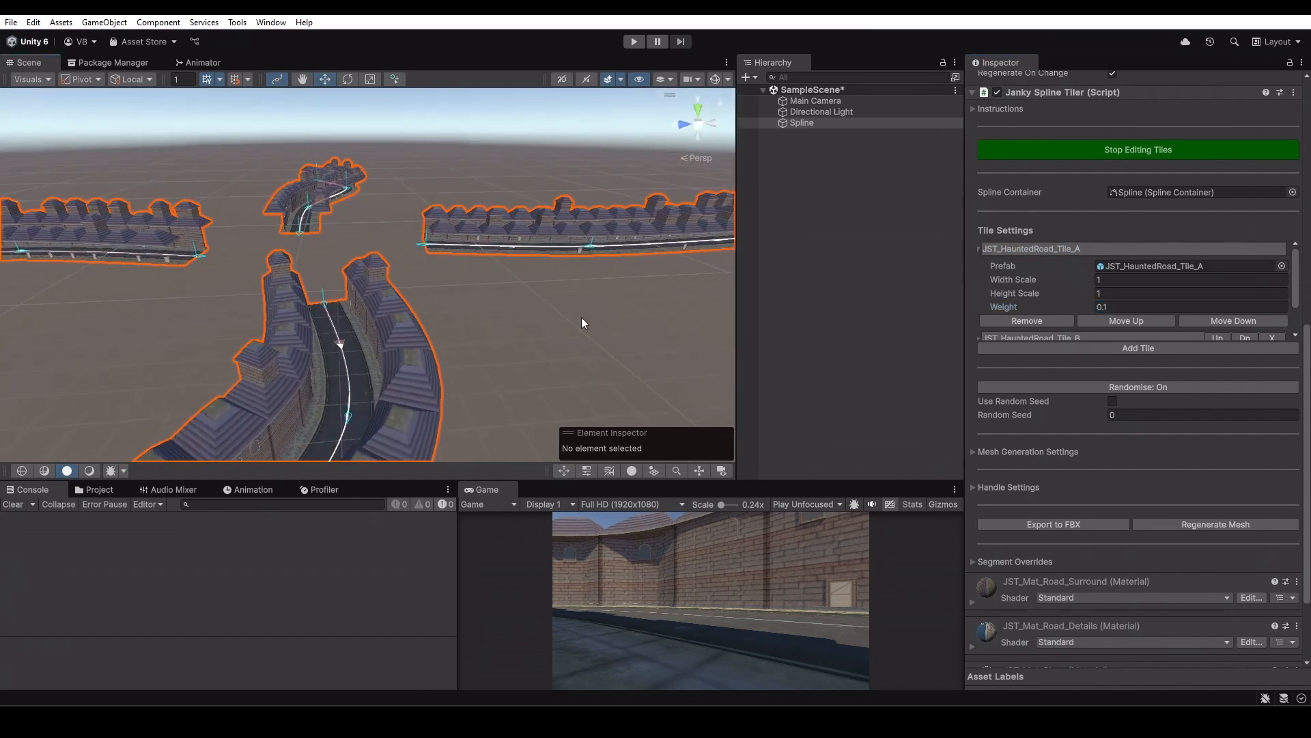
pyautogui.scroll(-4, 471, 260)
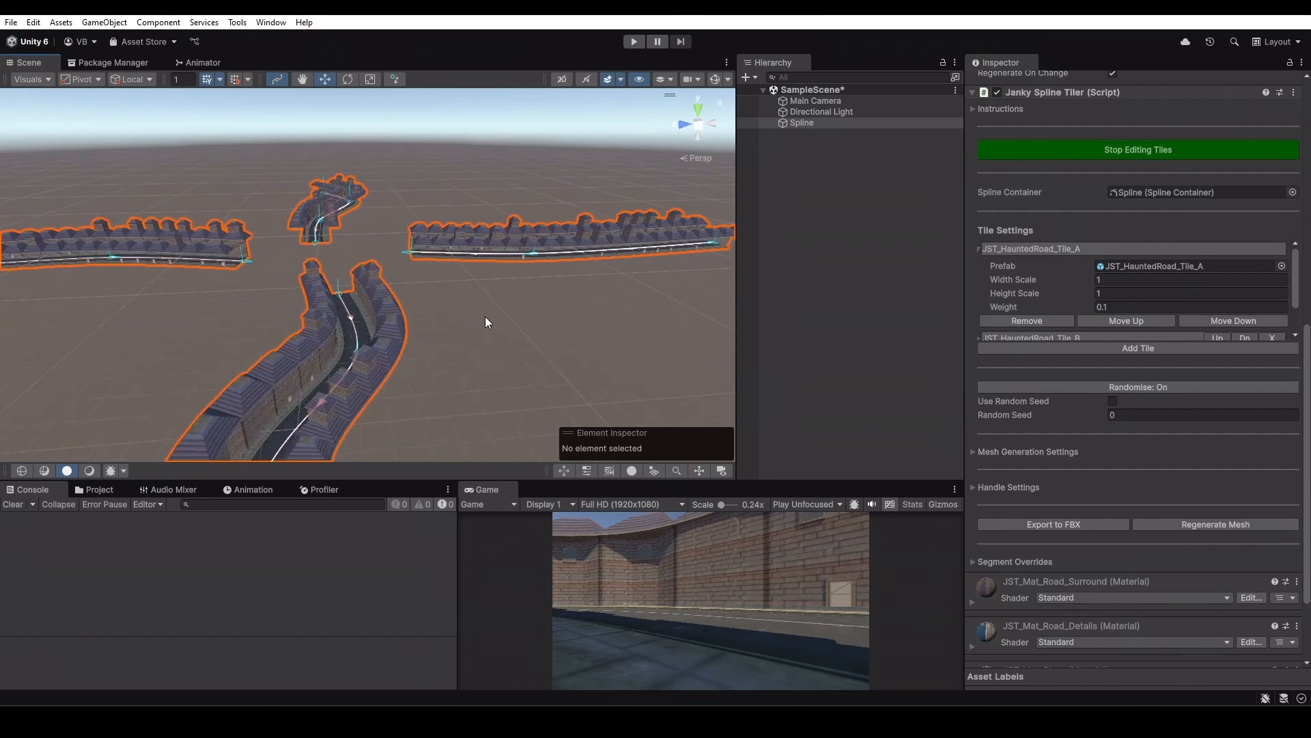
pyautogui.click(1218, 523)
# Set the weights of JST_HauntedRoad_Tile_B to 0.2 and JST_HauntedRoad_Tile_C to 0.3, and regenerate the mesh
pyautogui.keyDown('alt'); pyautogui.moveTo(452, 360); pyautogui.dragTo(628, 335); pyautogui.keyUp('alt')
pyautogui.scroll(-3, 1112, 236)
pyautogui.click(1199, 255)
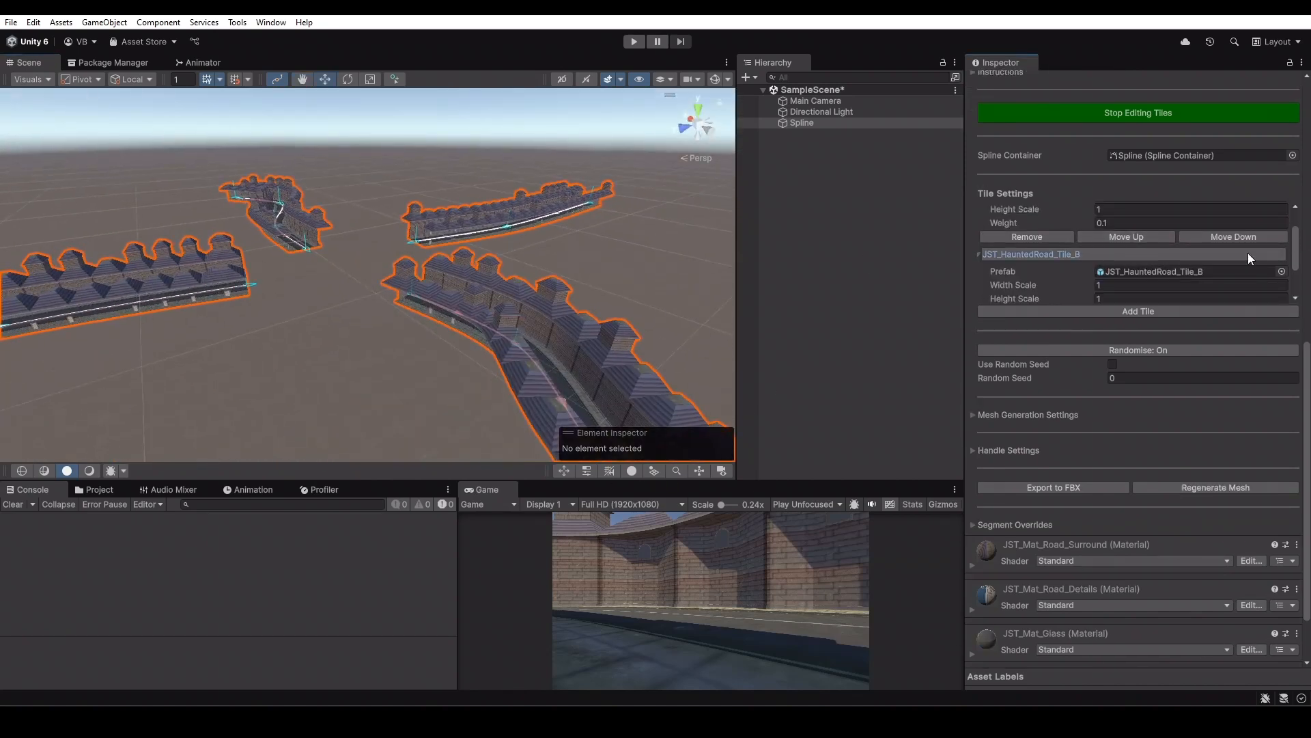
pyautogui.scroll(-2, 1222, 257)
pyautogui.click(1190, 241)
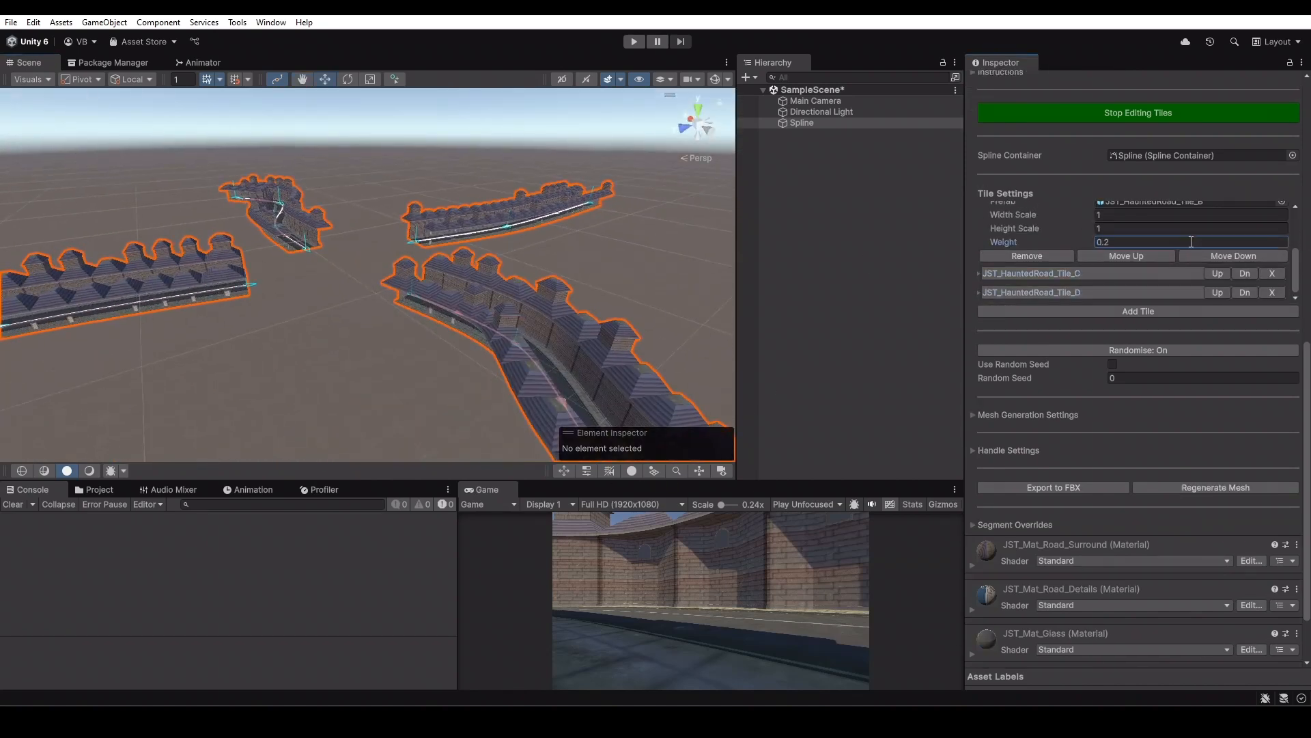
pyautogui.click(1151, 273)
pyautogui.click(1137, 261)
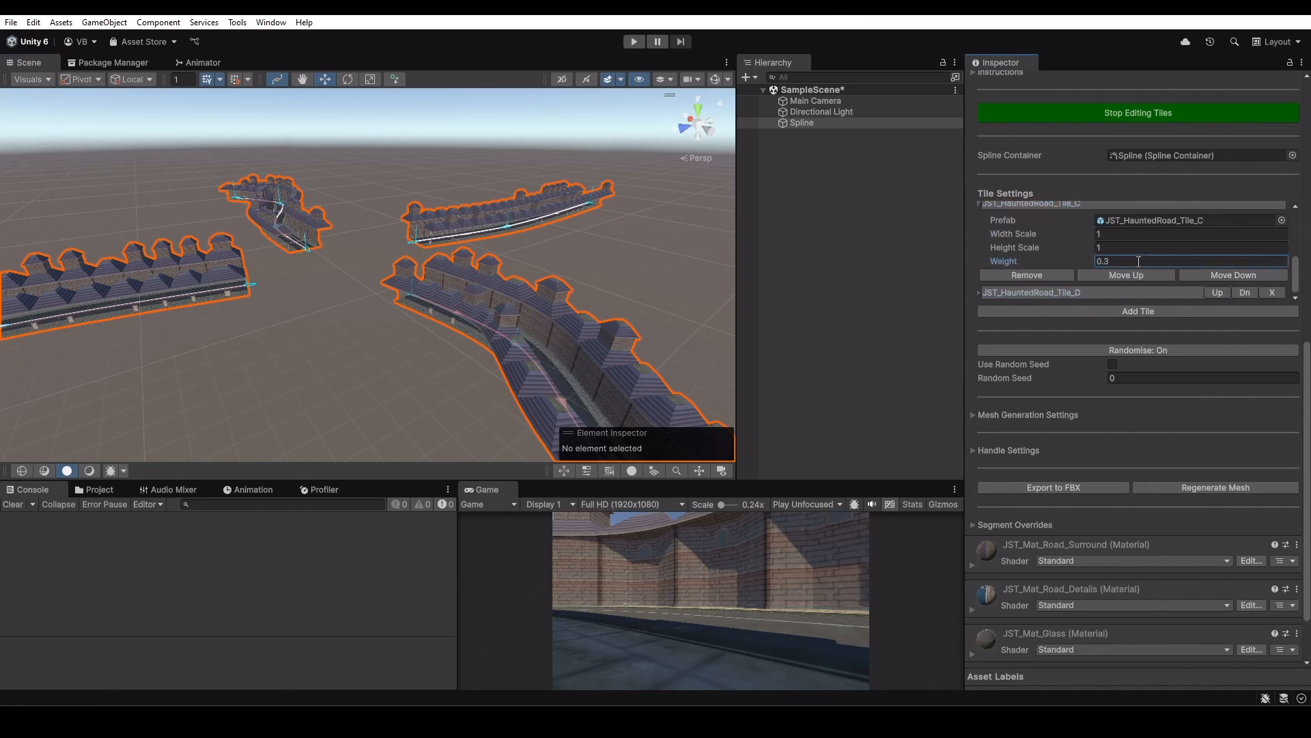
pyautogui.scroll(-3, 1222, 393)
pyautogui.click(1249, 409)
# Review the weighted roads, reset the edited tile weights to 1 and collapse the second and third tile entries
pyautogui.keyDown('alt'); pyautogui.moveTo(351, 279); pyautogui.dragTo(517, 360); pyautogui.keyUp('alt')
pyautogui.scroll(-4, 130, 272)
pyautogui.scroll(3, 486, 281)
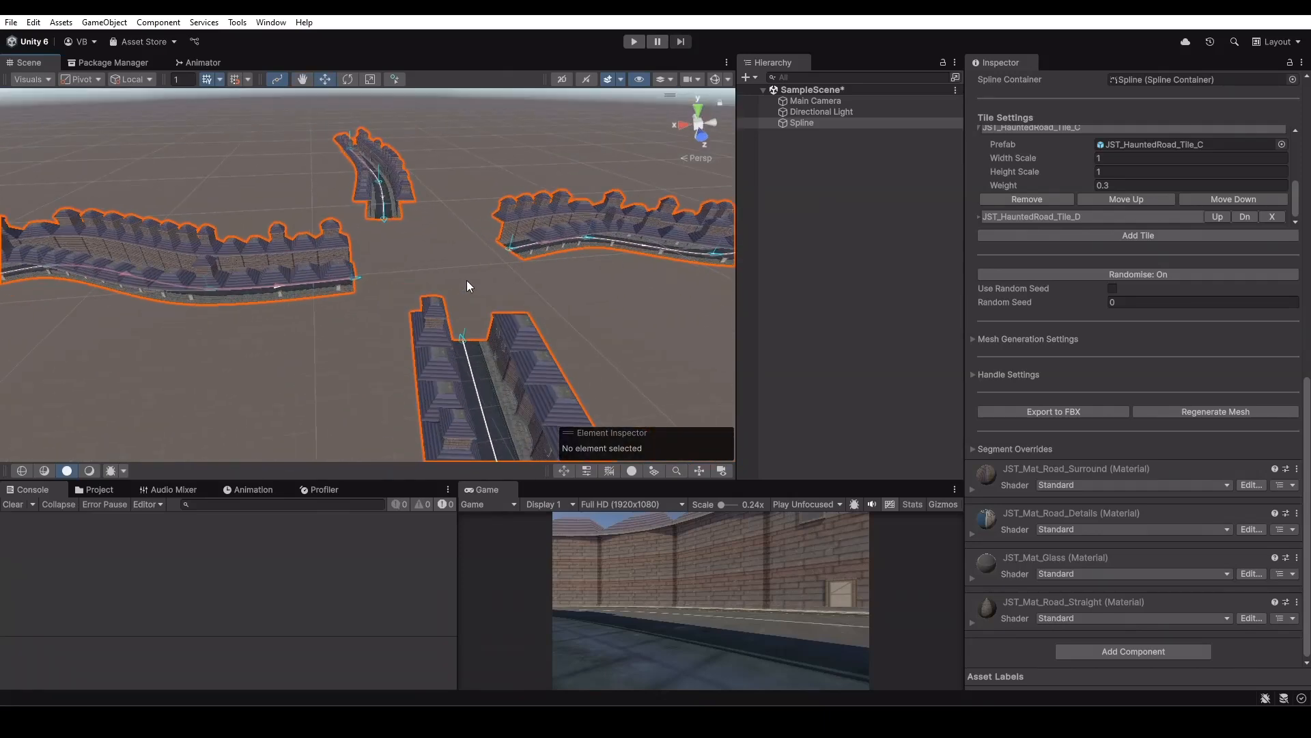
pyautogui.keyDown('alt'); pyautogui.moveTo(485, 280); pyautogui.dragTo(456, 299); pyautogui.keyUp('alt')
pyautogui.moveTo(456, 298); pyautogui.dragTo(422, 350, button='middle')
pyautogui.scroll(5, 1165, 194)
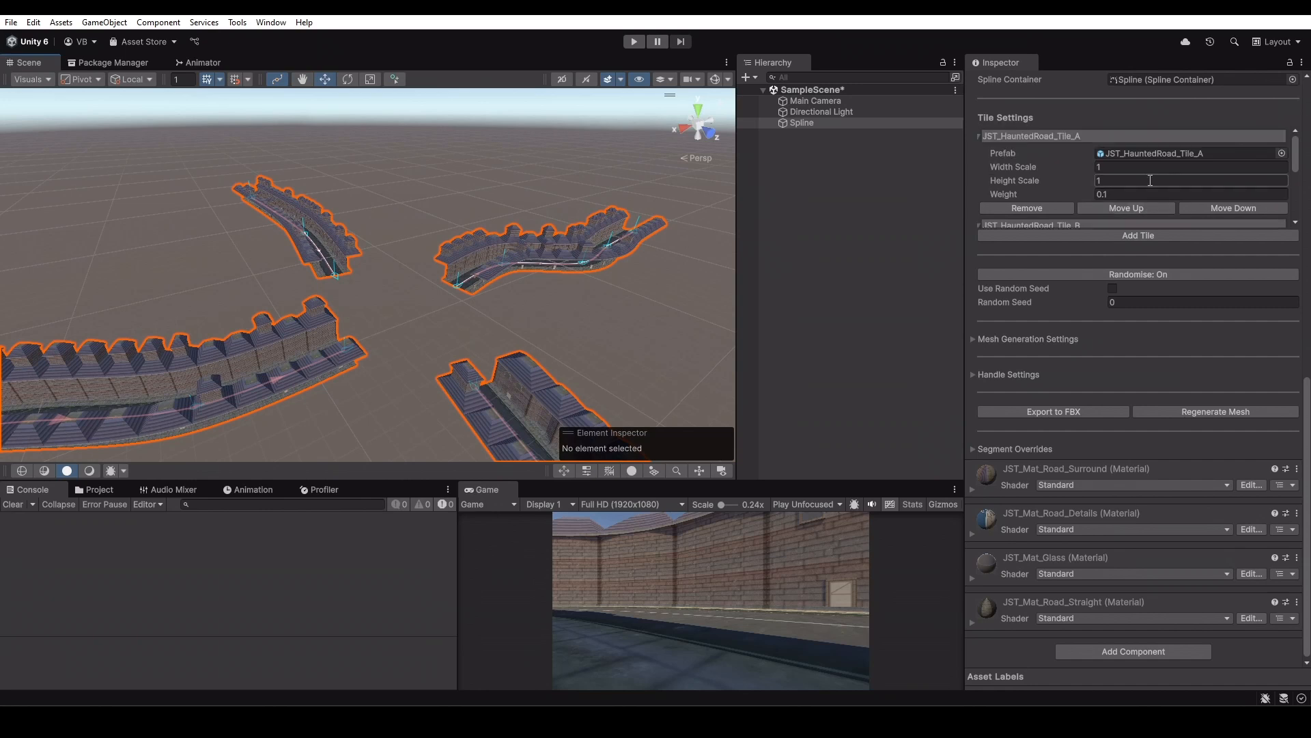
pyautogui.click(1132, 194)
pyautogui.scroll(-3, 1153, 186)
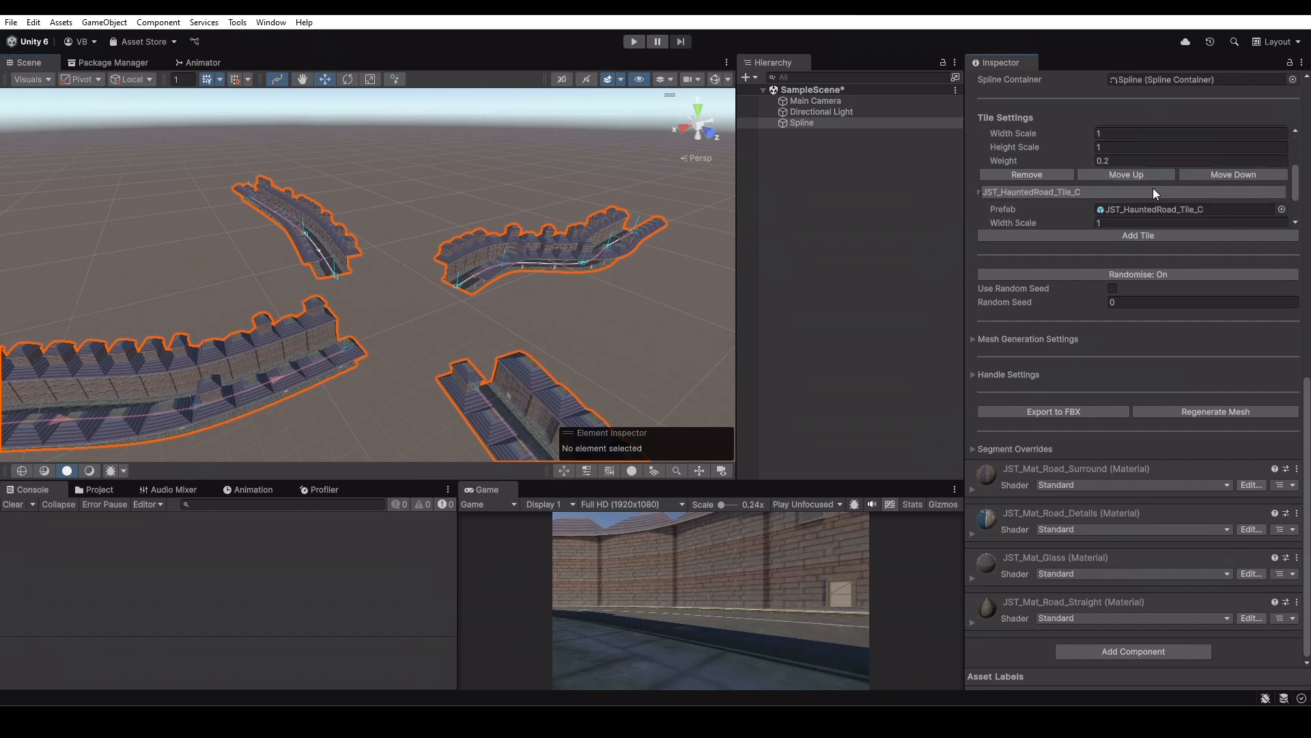
pyautogui.scroll(-2, 1220, 157)
pyautogui.click(1145, 186)
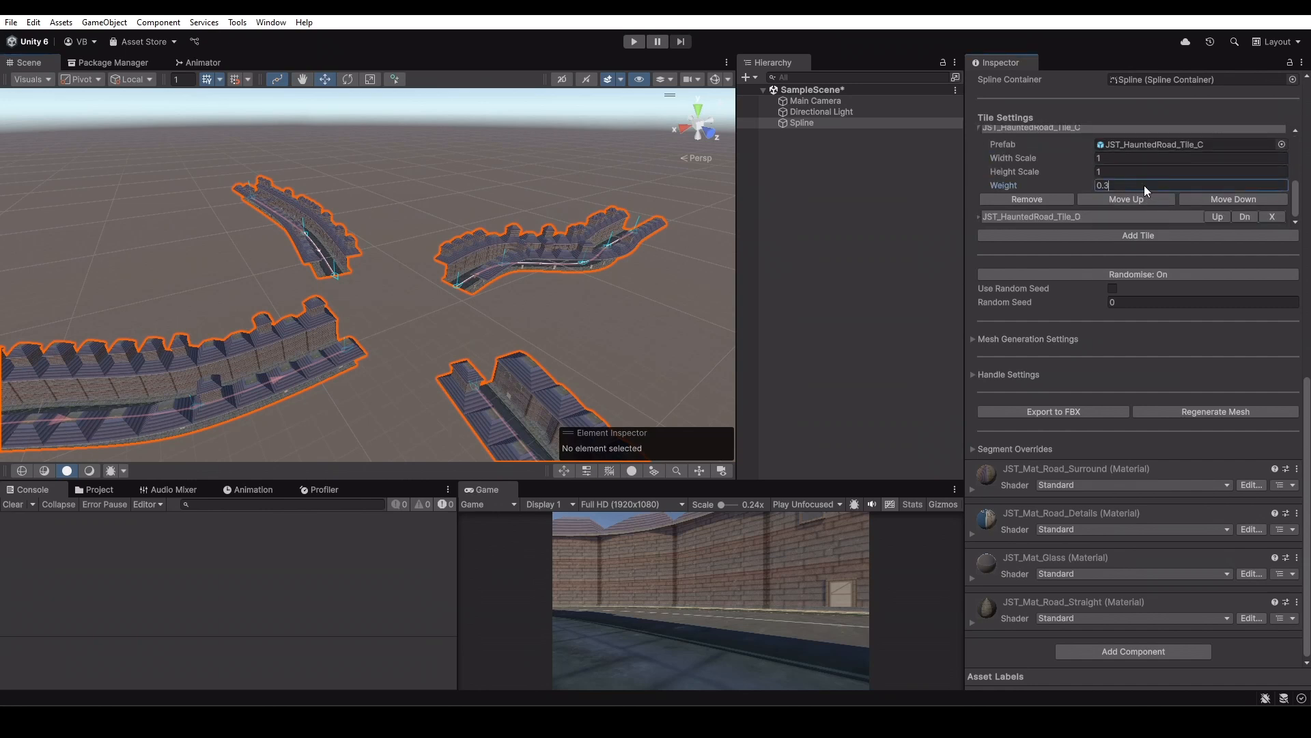
pyautogui.scroll(3, 1142, 182)
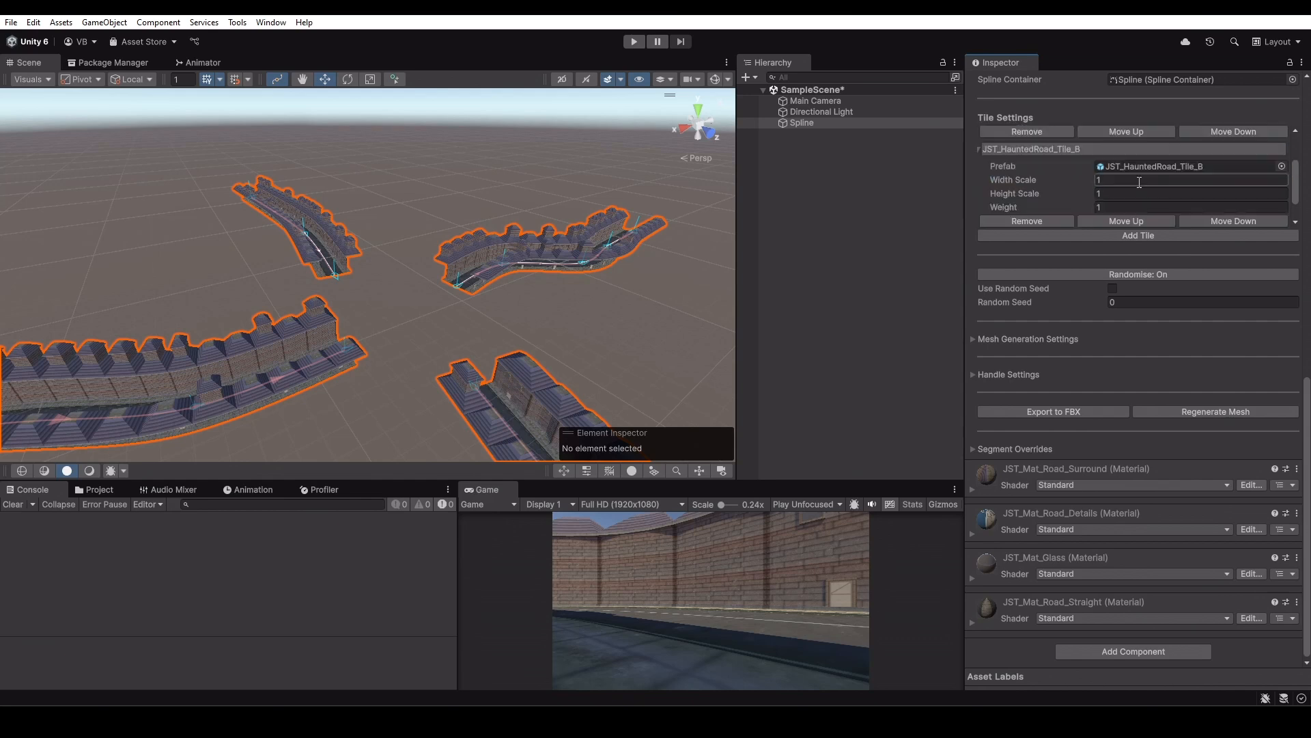
pyautogui.click(1059, 181)
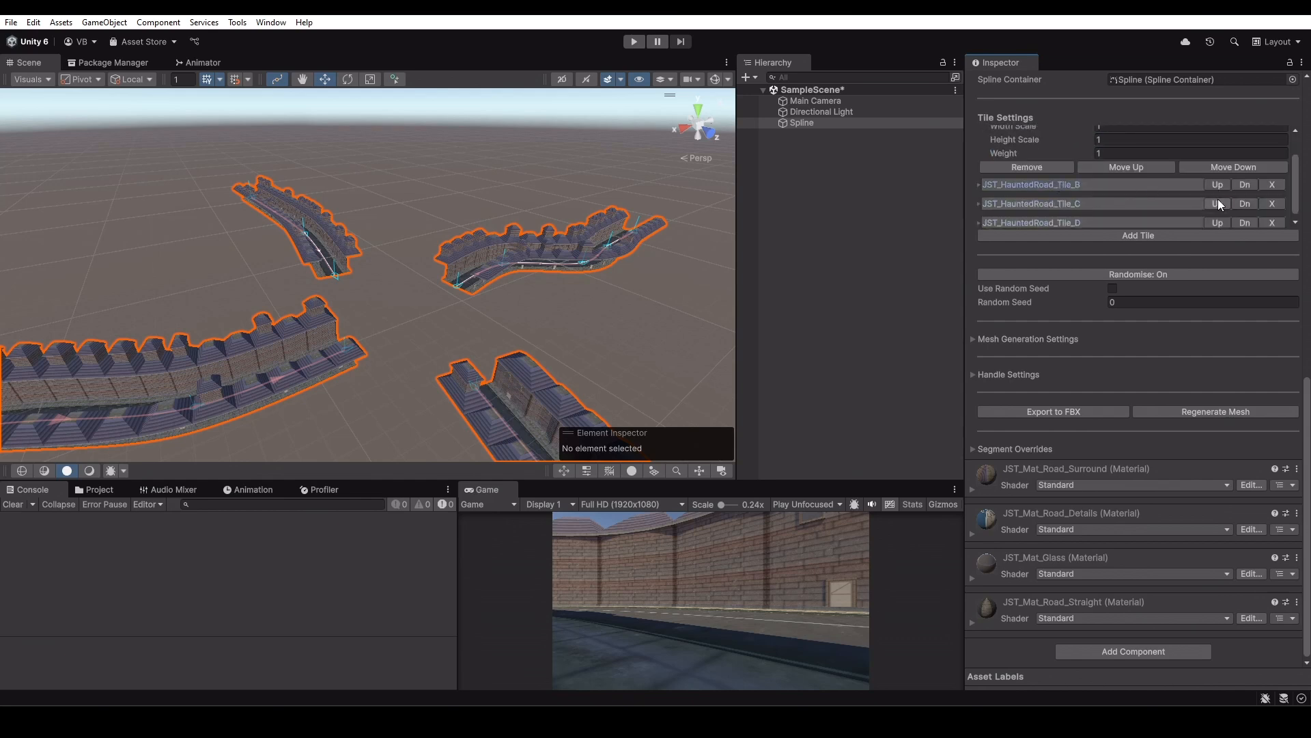
# Turn on Use Random Seed, set the random seed to 123 and regenerate the mesh
pyautogui.keyDown('alt'); pyautogui.moveTo(465, 325); pyautogui.dragTo(552, 307); pyautogui.keyUp('alt')
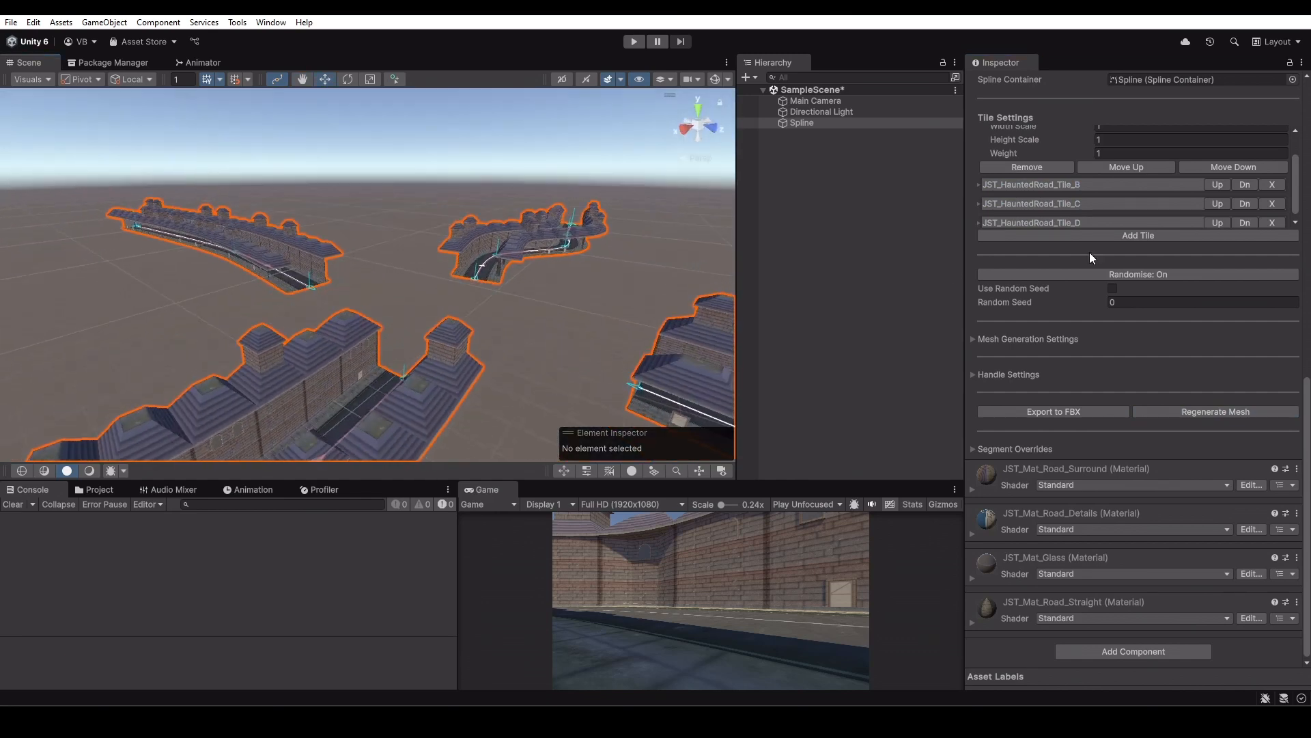
pyautogui.click(1114, 288)
pyautogui.click(1157, 301)
pyautogui.write('123')
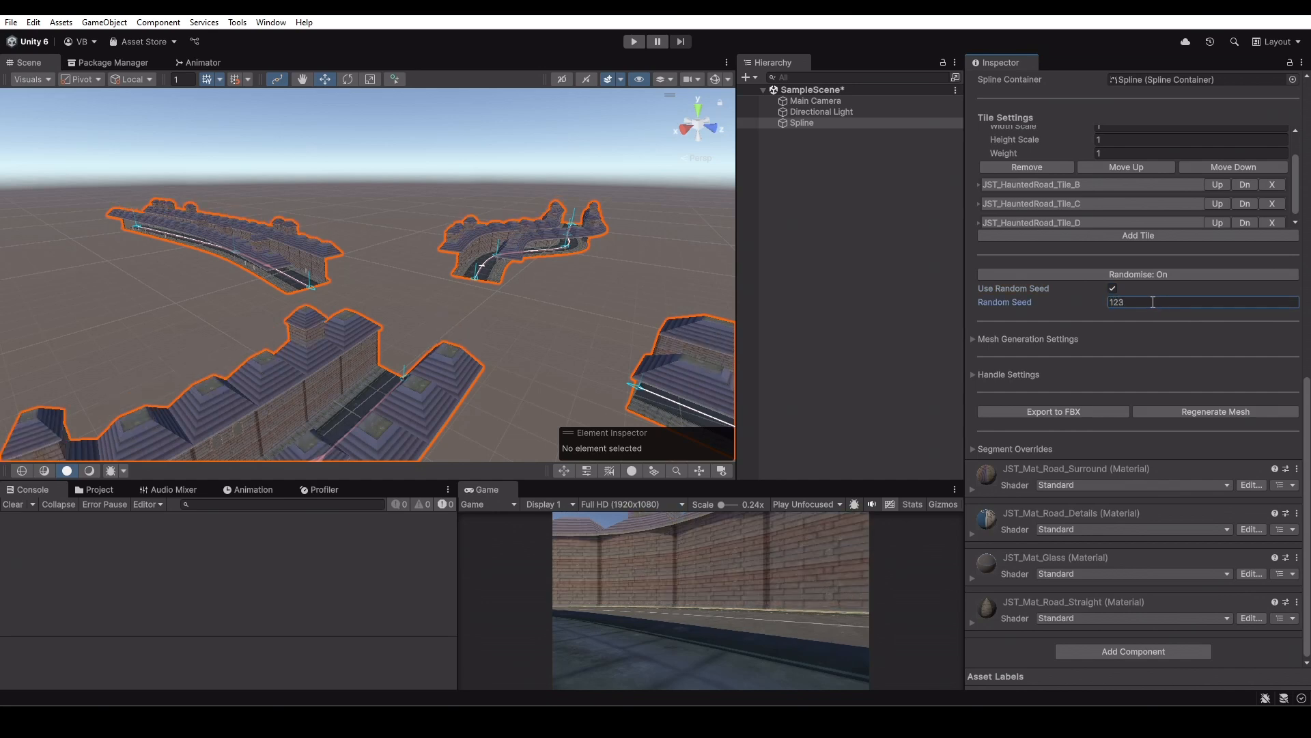
pyautogui.click(1202, 411)
pyautogui.click(1202, 412)
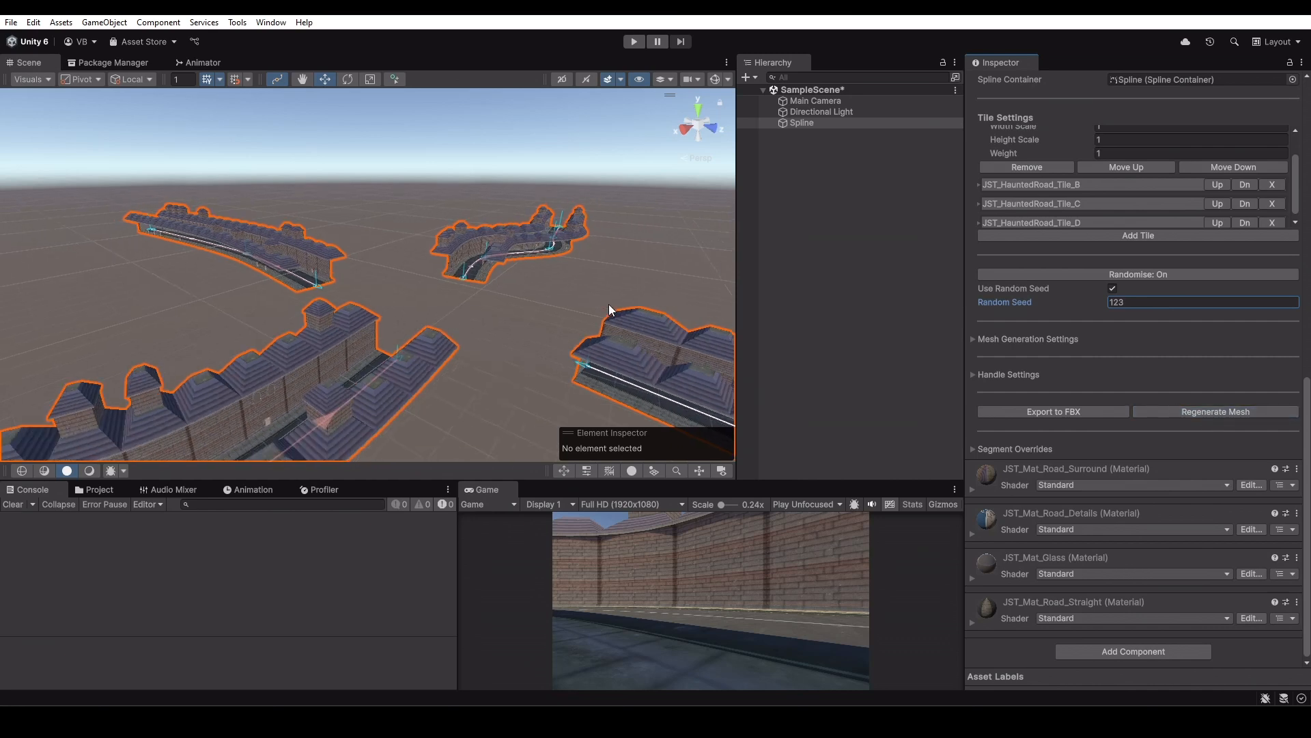
# Move knot 2 of Spline 1 to about X 241.8, Z -5.5 and turn Use Random Seed off
pyautogui.moveTo(538, 291); pyautogui.dragTo(352, 284, button='right')
pyautogui.click(330, 380)
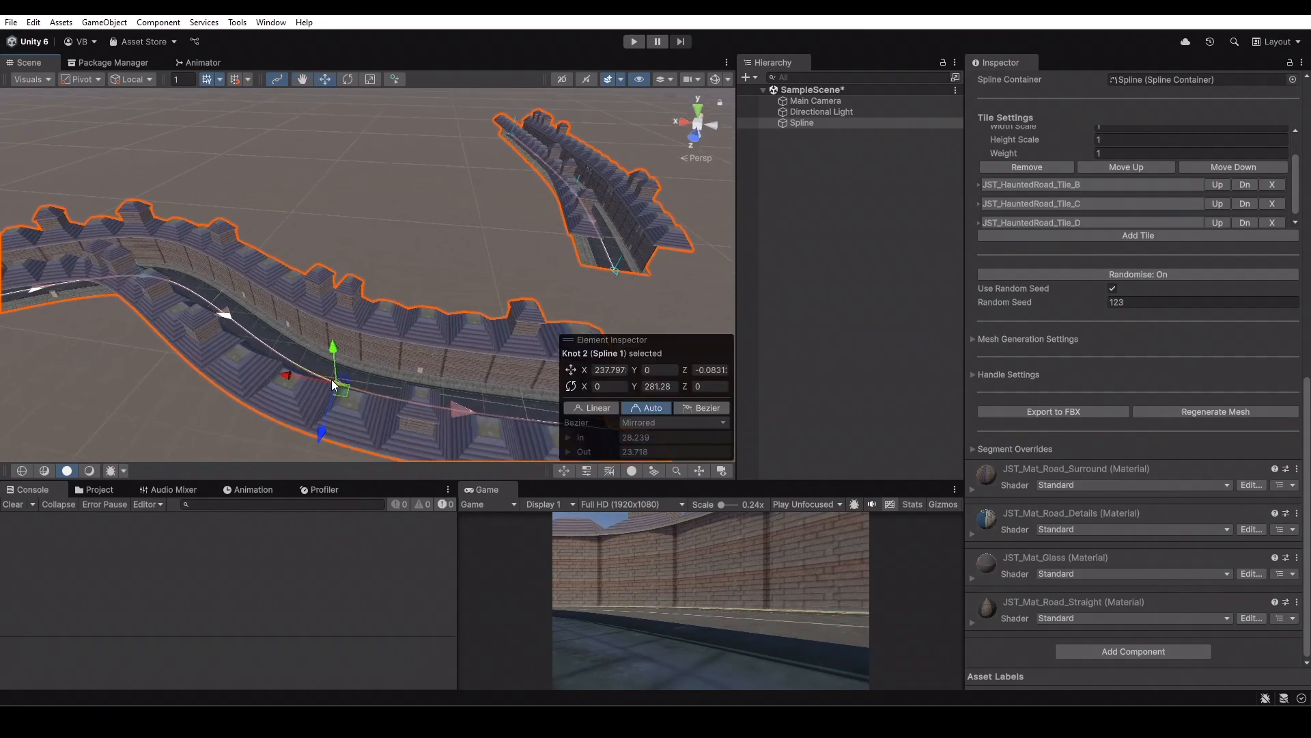
pyautogui.moveTo(338, 392)
pyautogui.mouseDown()
pyautogui.moveTo(318, 359)
pyautogui.moveTo(311, 380)
pyautogui.moveTo(334, 352)
pyautogui.moveTo(329, 394)
pyautogui.moveTo(346, 351)
pyautogui.moveTo(332, 372)
pyautogui.mouseUp()
pyautogui.click(1112, 288)
pyautogui.moveTo(440, 243)
pyautogui.keyDown('alt'); pyautogui.mouseDown()
pyautogui.moveTo(419, 228)
pyautogui.moveTo(369, 243)
pyautogui.moveTo(445, 150)
pyautogui.moveTo(431, 258)
pyautogui.moveTo(422, 244)
pyautogui.mouseUp(); pyautogui.keyUp('alt')
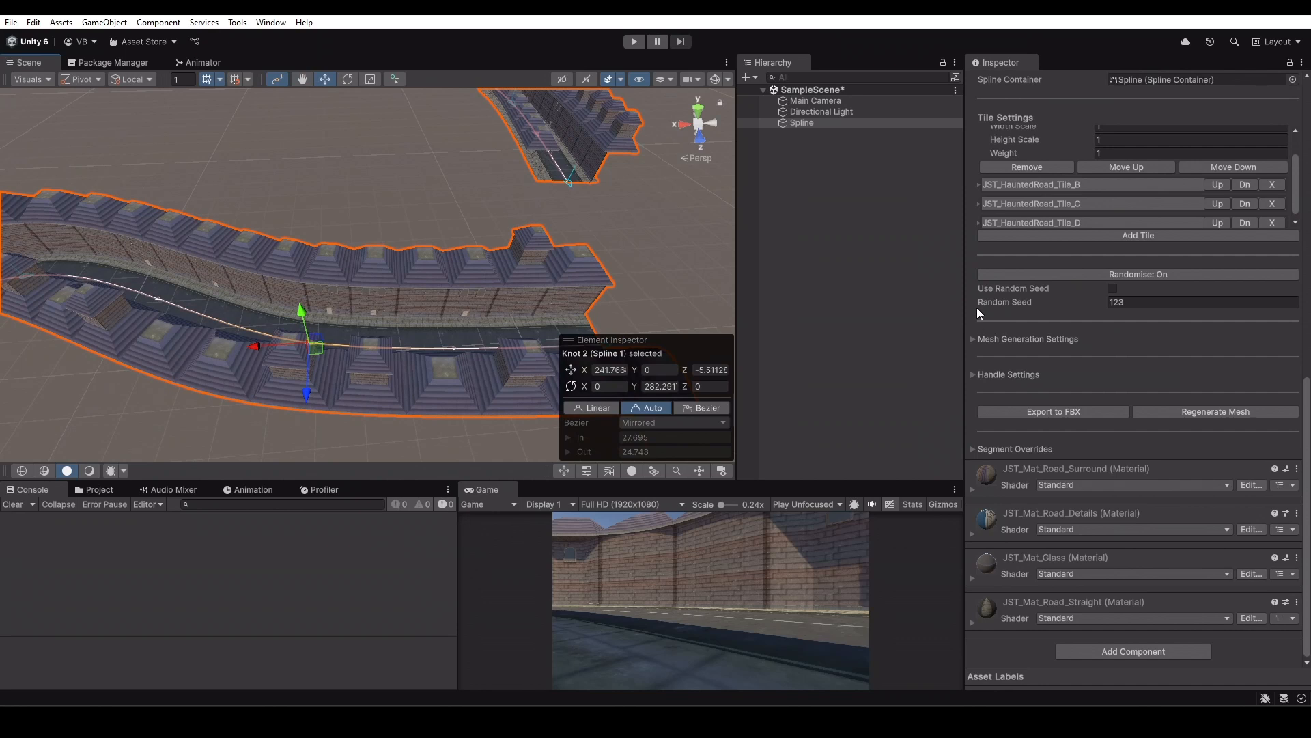
# Restart tile editing and turn on the Scene view gizmos to display the tile handles along the road spline
pyautogui.scroll(5, 1214, 323)
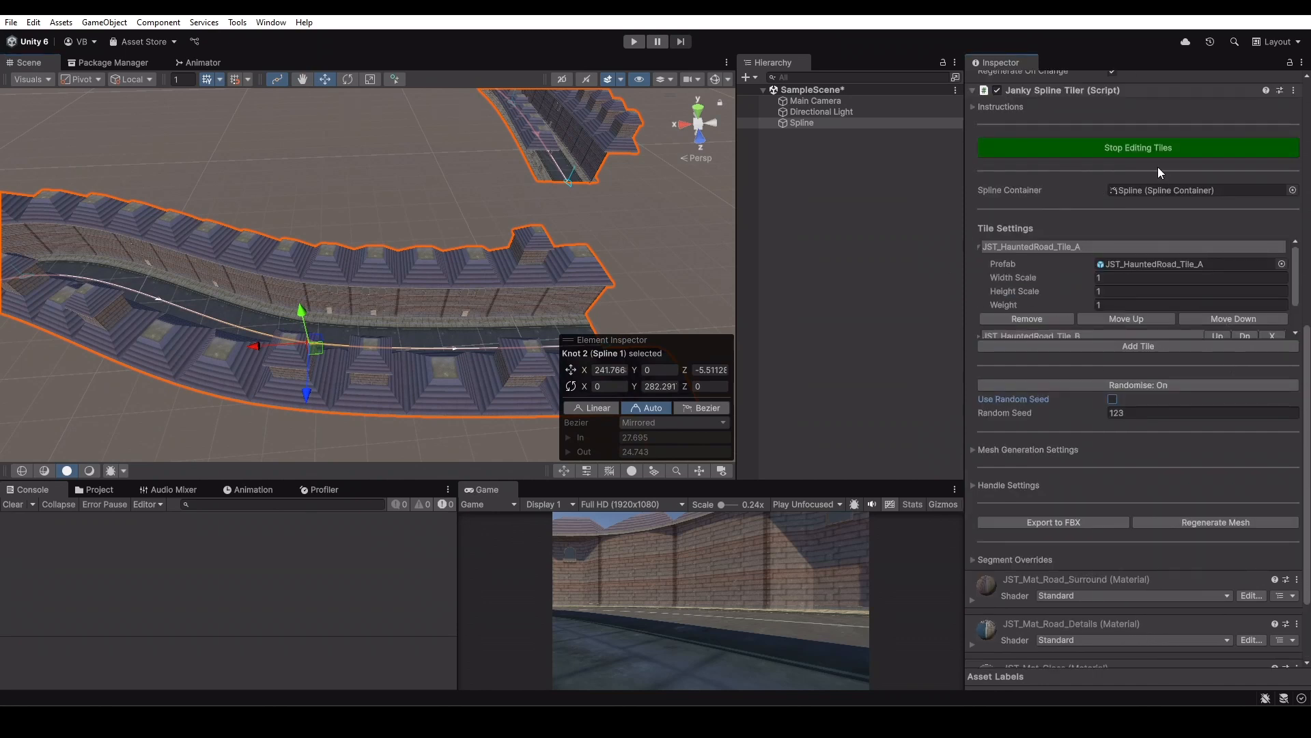
pyautogui.click(1068, 147)
pyautogui.click(1067, 142)
pyautogui.click(719, 79)
pyautogui.moveTo(489, 287); pyautogui.dragTo(492, 181, button='middle')
pyautogui.scroll(5, 491, 181)
pyautogui.keyDown('alt'); pyautogui.moveTo(492, 184); pyautogui.dragTo(399, 229); pyautogui.keyUp('alt')
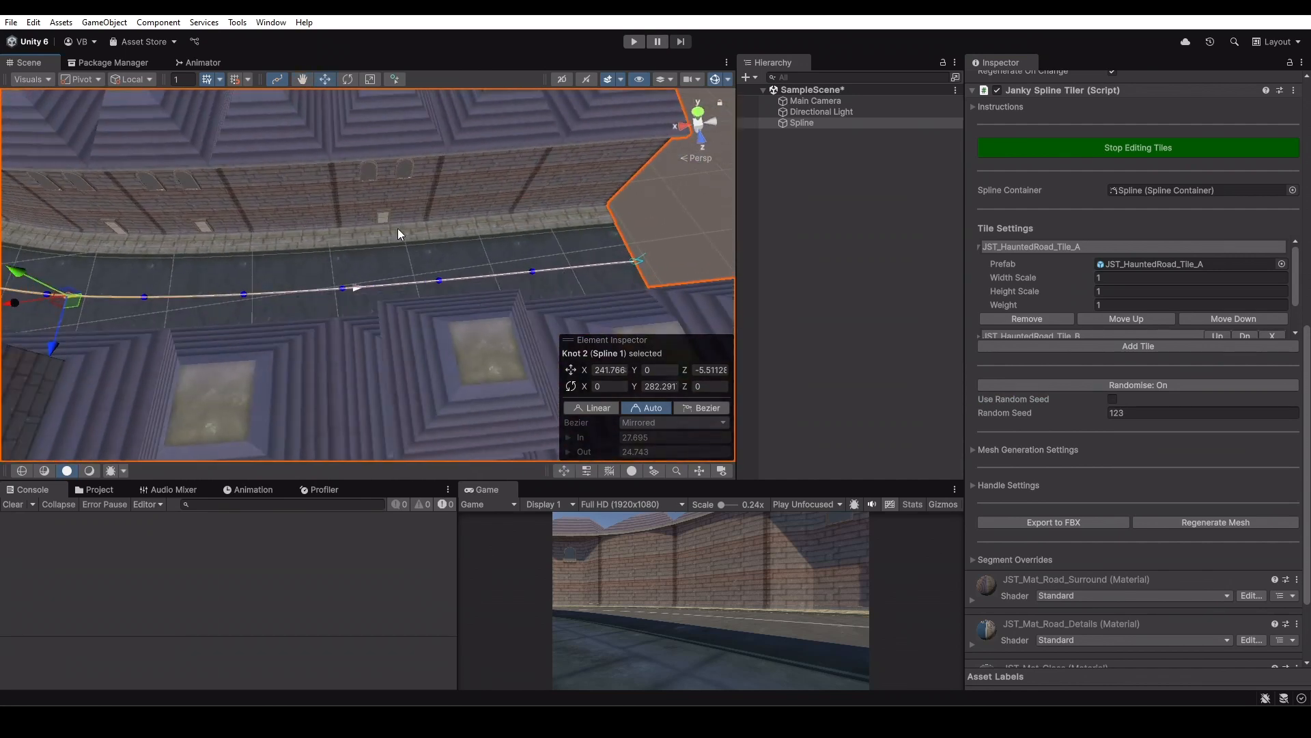
# Switch tile editing off and on again to inspect the individual tile handles along the road up close
pyautogui.scroll(4, 398, 228)
pyautogui.click(1132, 153)
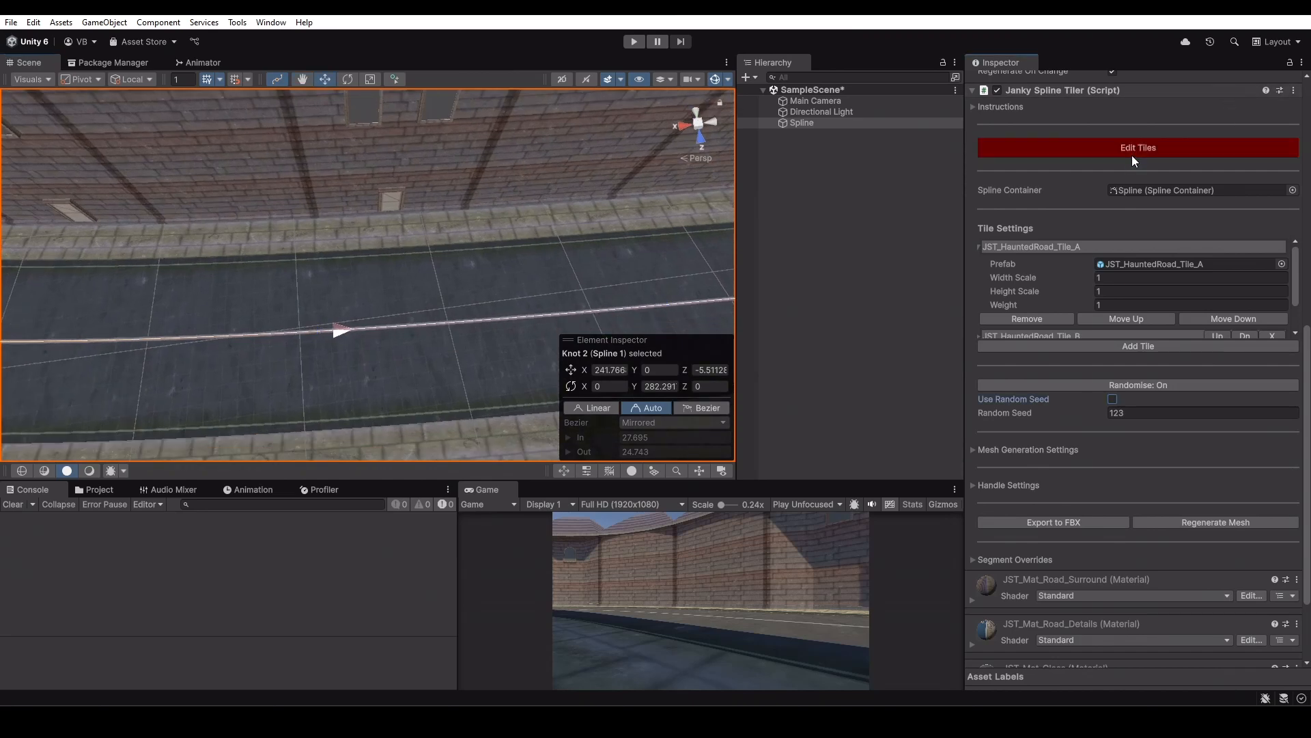
pyautogui.click(1076, 155)
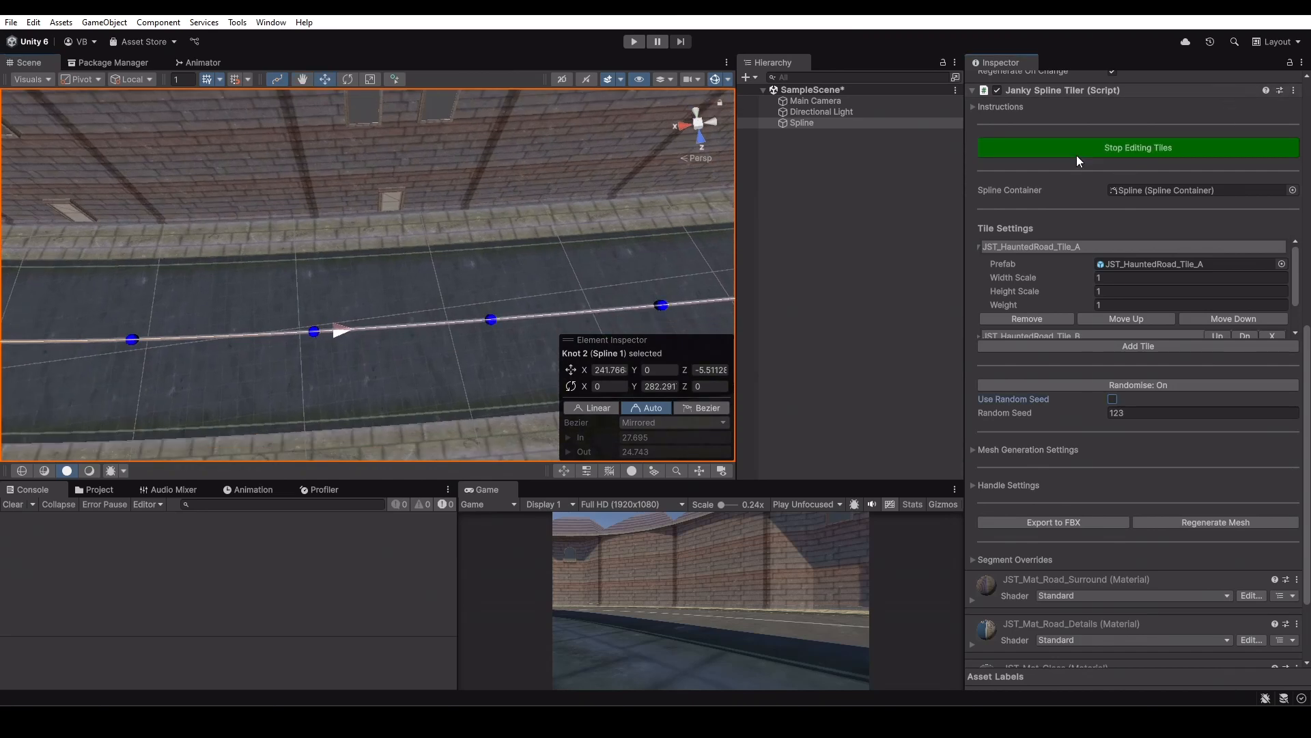
pyautogui.keyDown('alt'); pyautogui.moveTo(498, 215); pyautogui.dragTo(465, 259); pyautogui.keyUp('alt')
pyautogui.scroll(5, 450, 254)
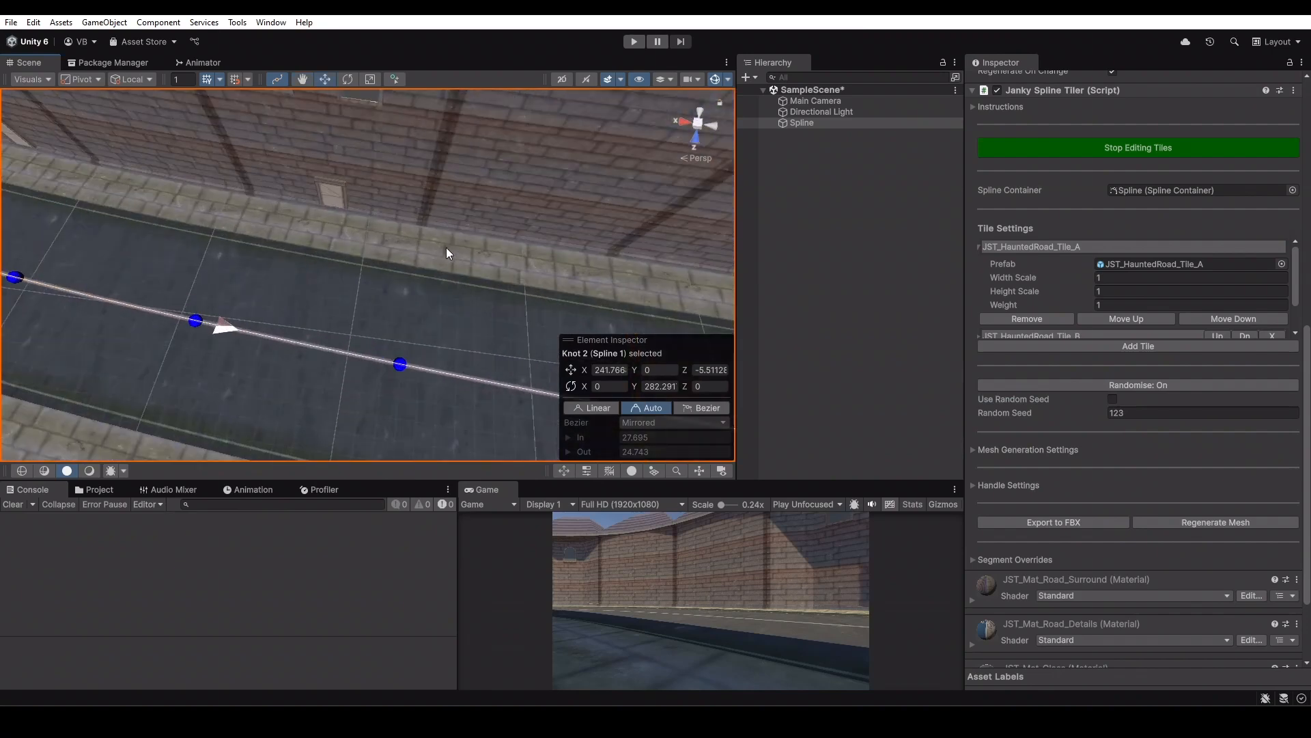
# Try to open the tile choices of the second road handle from knot 3 with the spline editing context active
pyautogui.click(401, 371)
pyautogui.scroll(-4, 401, 371)
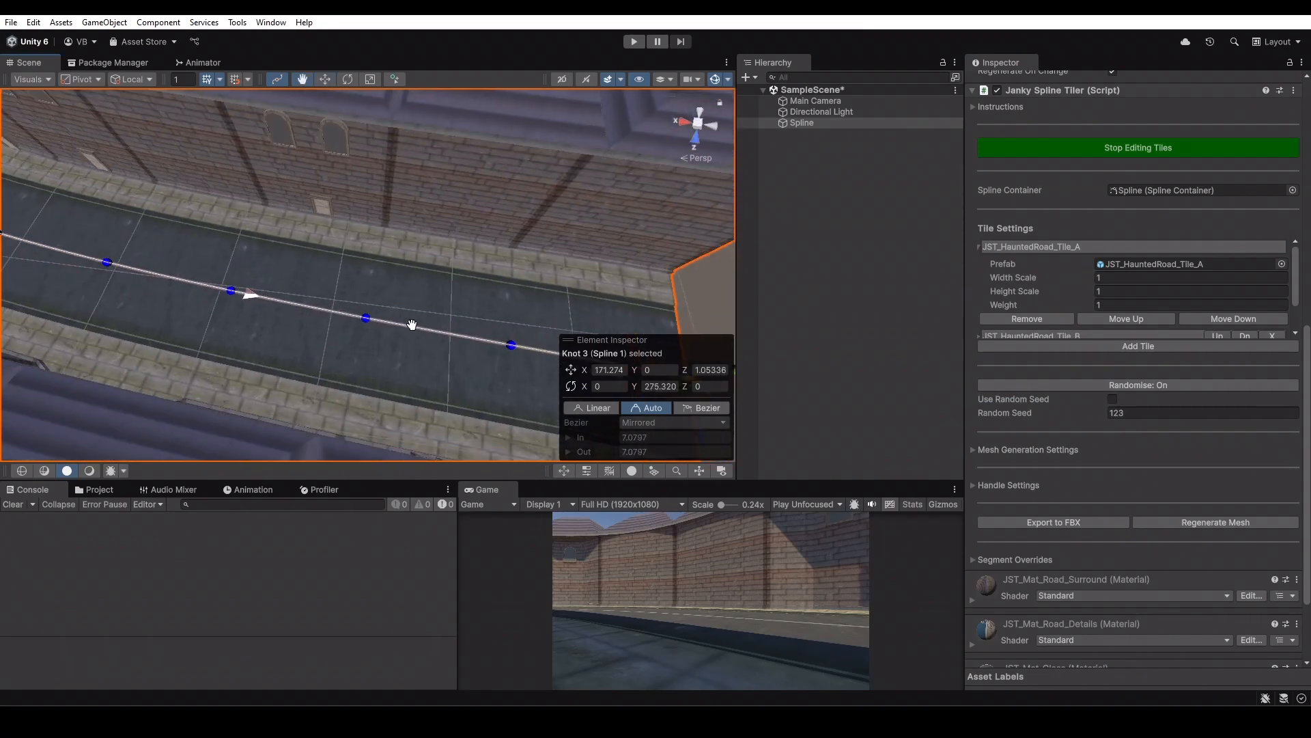
pyautogui.rightClick(362, 315)
pyautogui.click(349, 325)
pyautogui.moveTo(399, 318)
pyautogui.keyDown('alt'); pyautogui.mouseDown()
pyautogui.moveTo(459, 319)
pyautogui.moveTo(503, 270)
pyautogui.moveTo(420, 324)
pyautogui.mouseUp(); pyautogui.keyUp('alt')
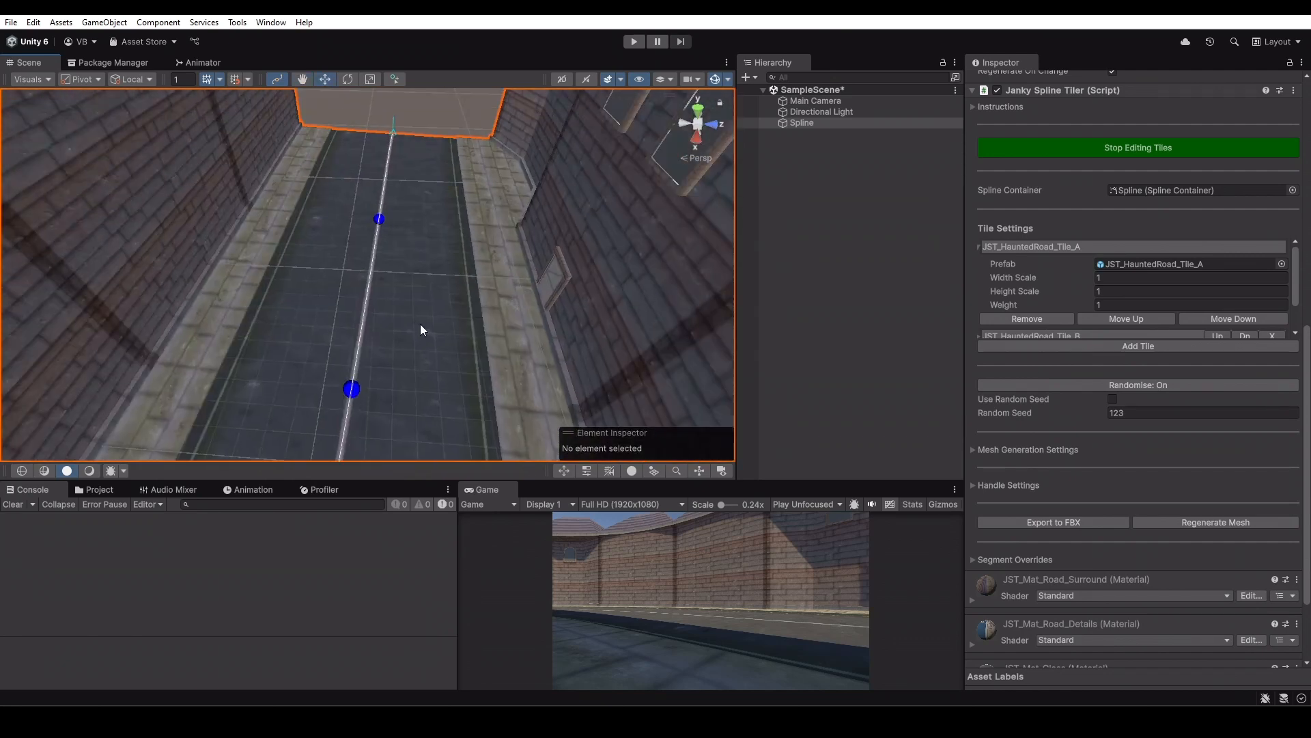
pyautogui.click(360, 392)
pyautogui.rightClick(361, 387)
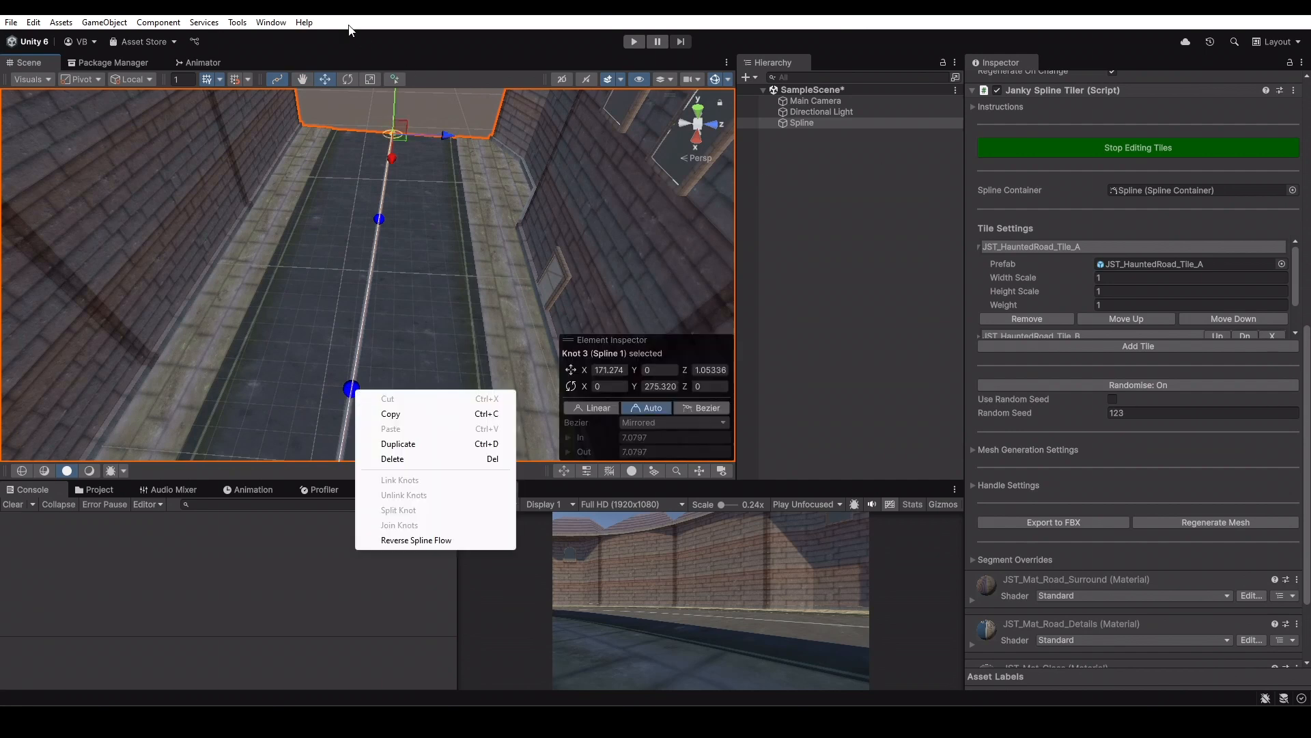
# Leave the spline editing context and set the second tile from the road's end at knot 3 to JST_HauntedRoad_Tile_B
pyautogui.click(278, 77)
pyautogui.click(277, 78)
pyautogui.click(351, 389)
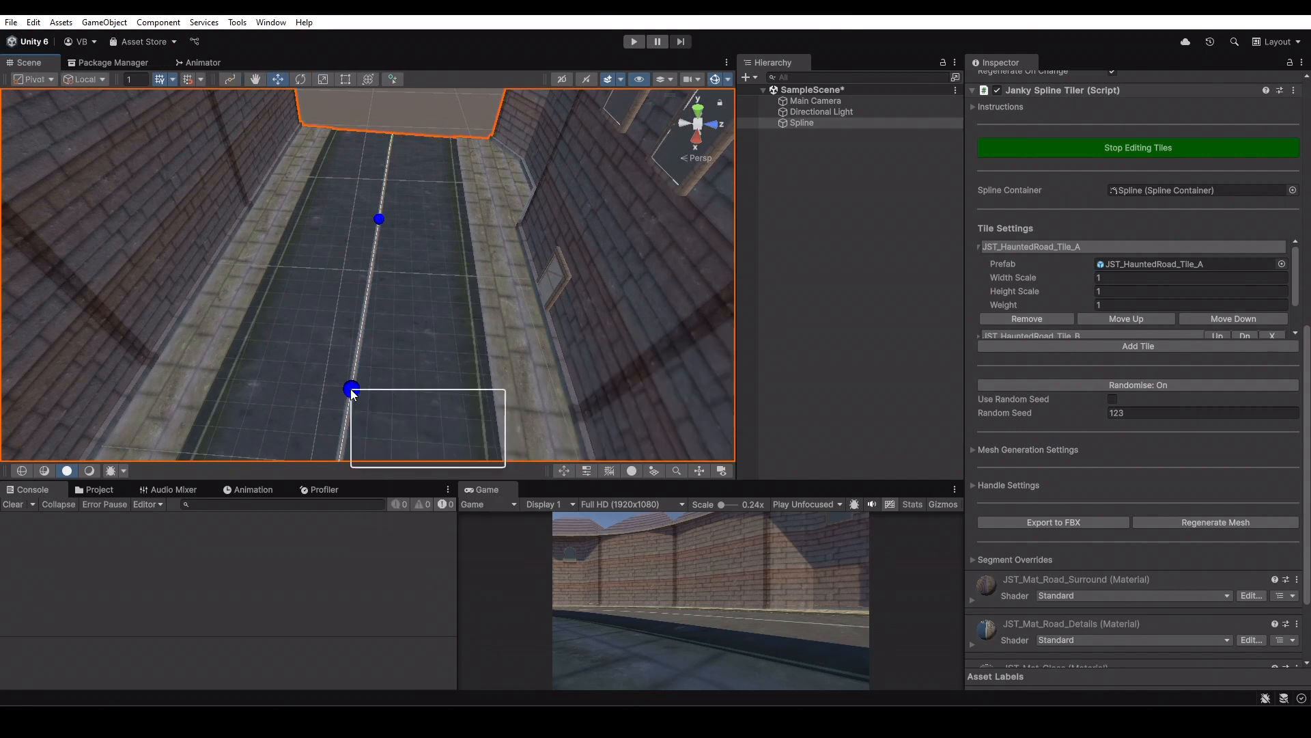
pyautogui.click(345, 376)
pyautogui.click(452, 288)
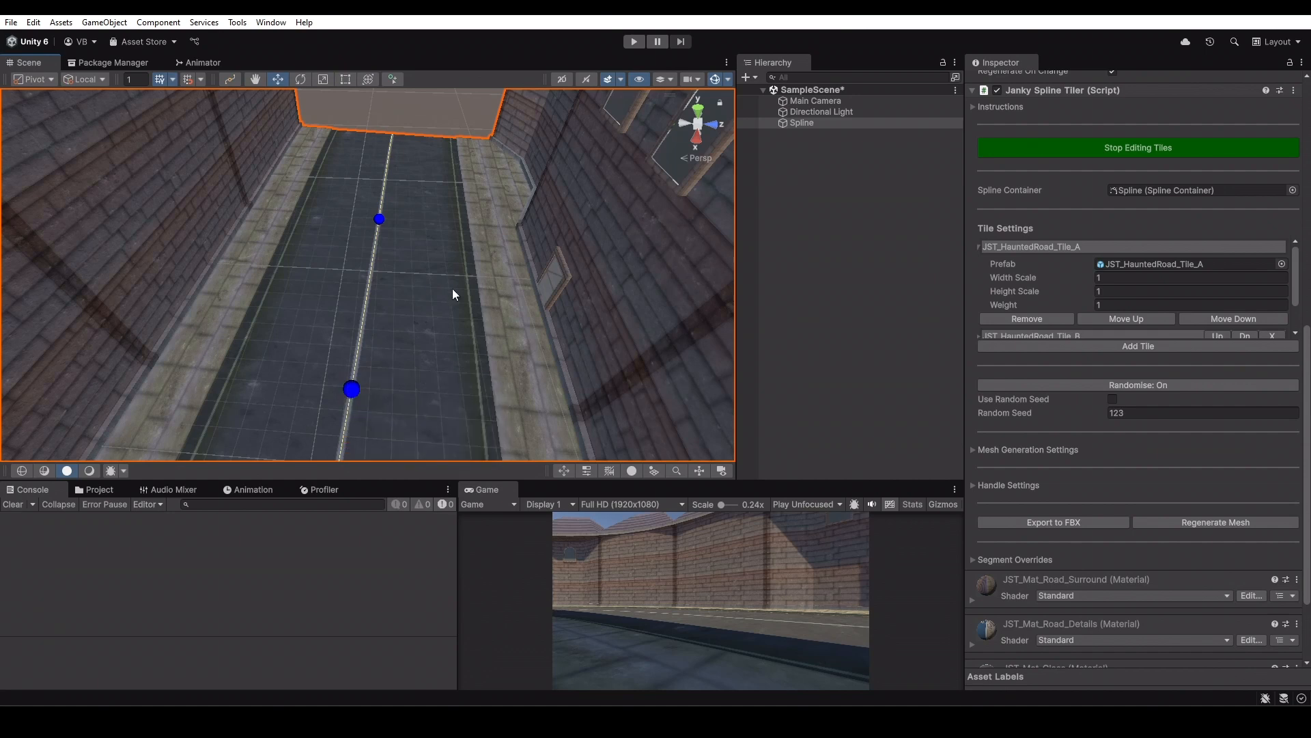
pyautogui.click(230, 77)
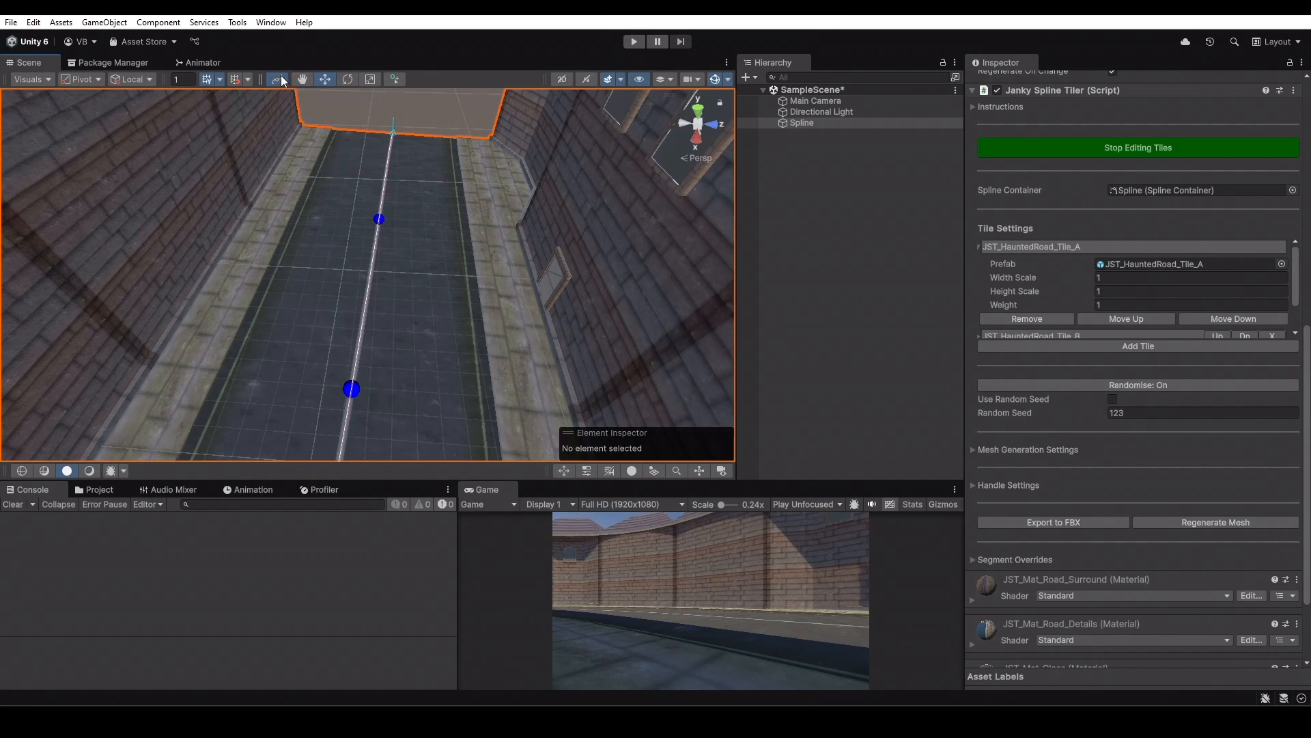
pyautogui.click(280, 79)
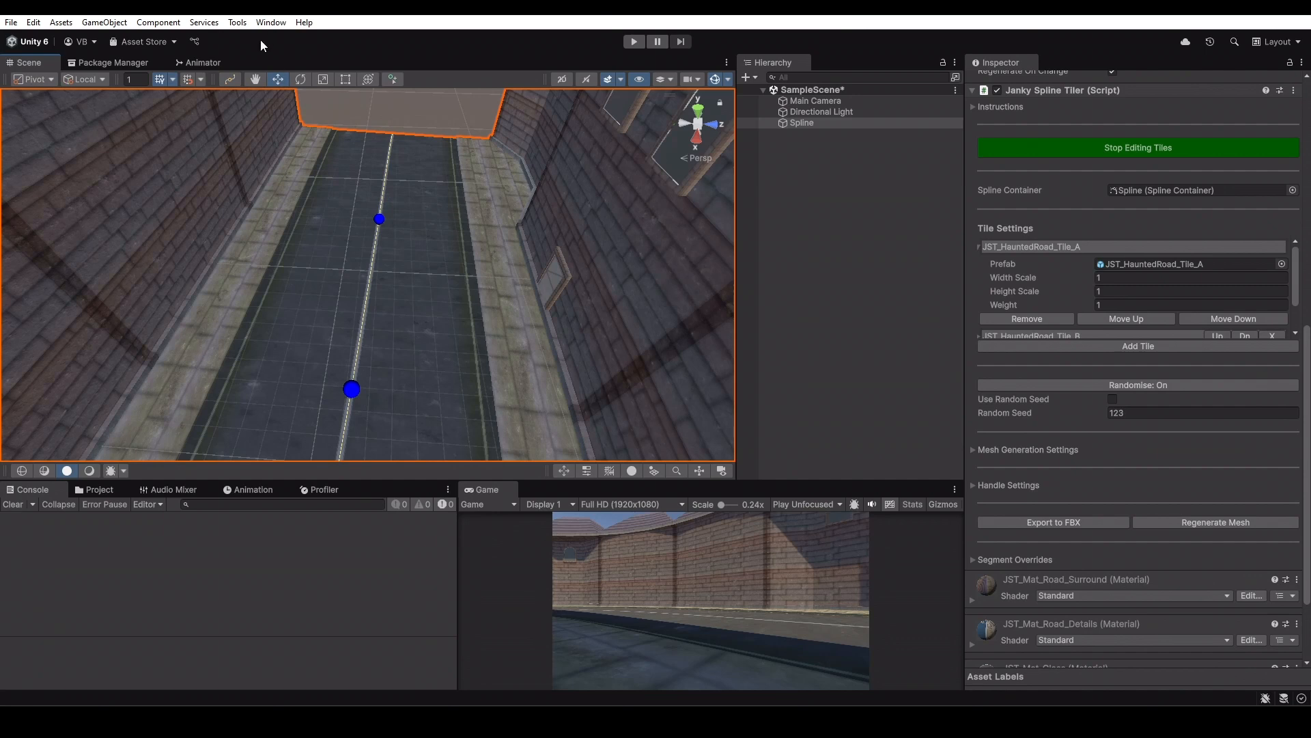
pyautogui.click(356, 393)
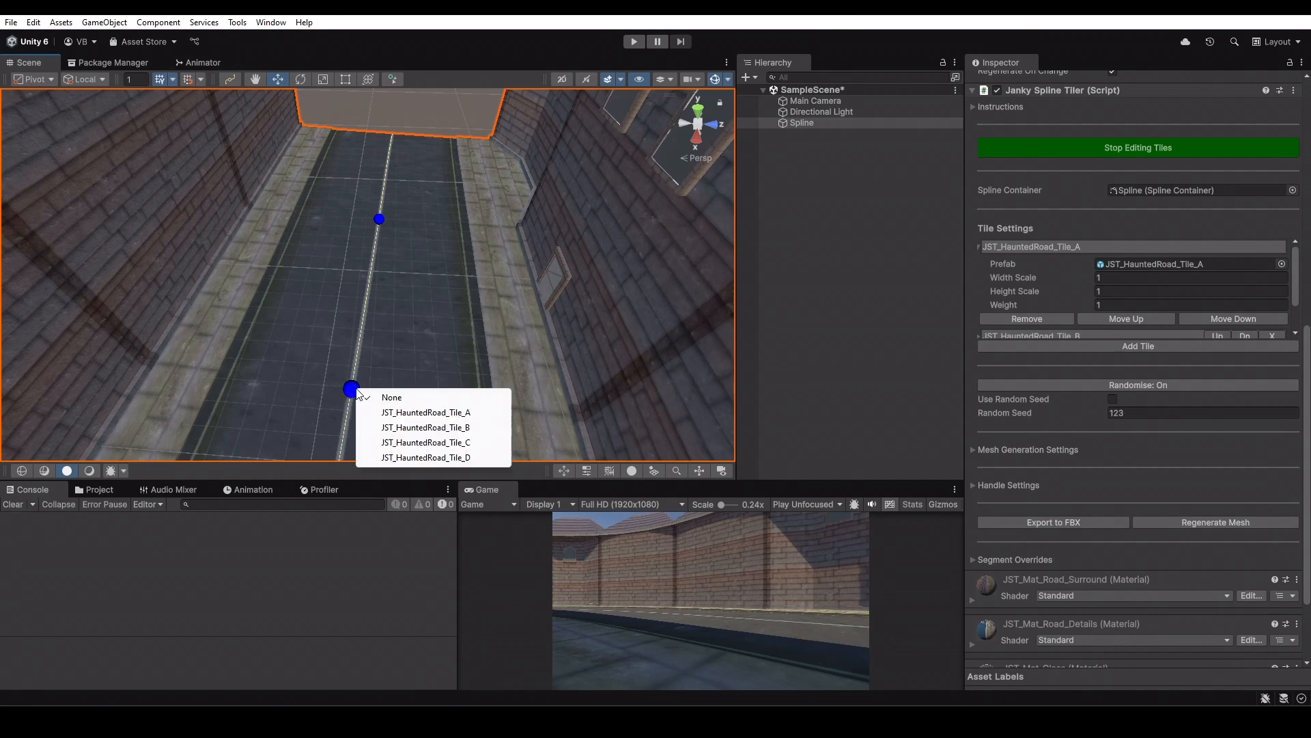
pyautogui.click(448, 428)
# With Use Random Seed off, switch the second tile from the road's end to JST_HauntedRoad_Tile_A, Tile_C and back to Tile_A
pyautogui.scroll(-6, 447, 383)
pyautogui.keyDown('alt'); pyautogui.moveTo(448, 320); pyautogui.dragTo(579, 352); pyautogui.keyUp('alt')
pyautogui.scroll(4, 552, 335)
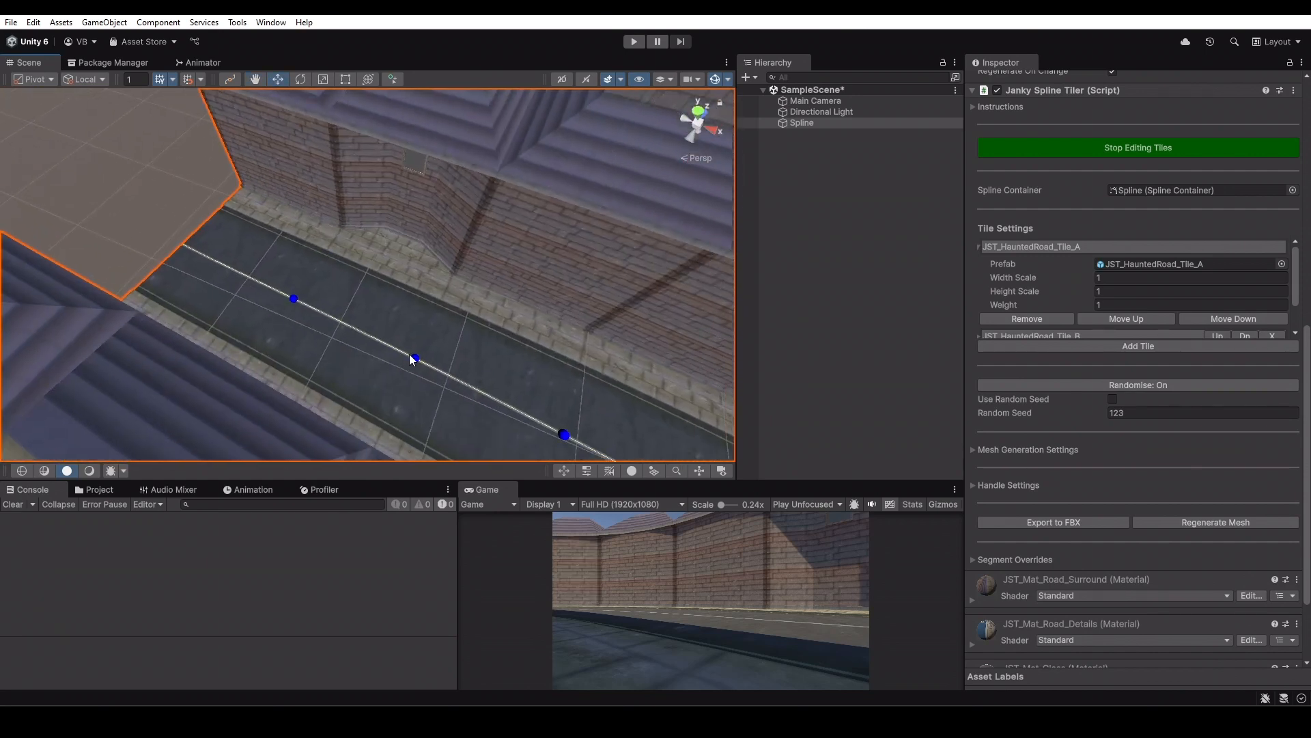
pyautogui.click(413, 357)
pyautogui.click(513, 384)
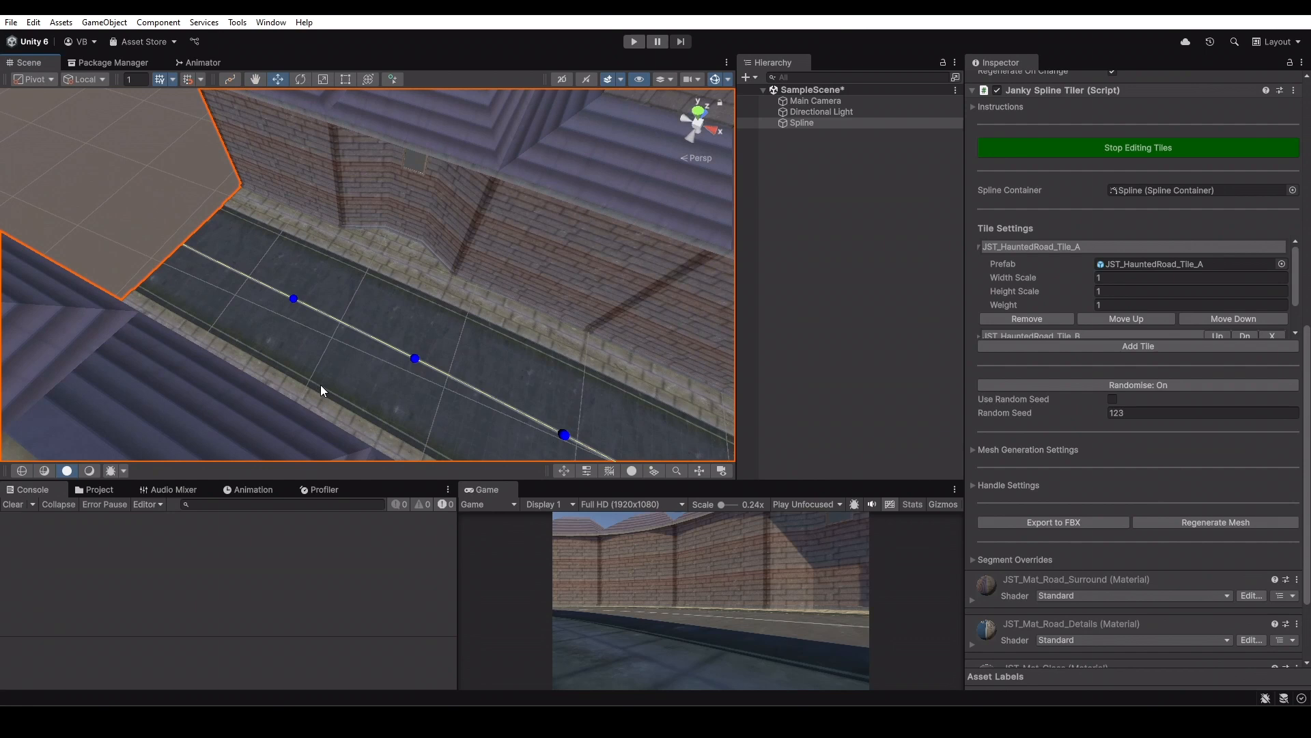
pyautogui.click(415, 359)
pyautogui.click(481, 411)
pyautogui.click(415, 358)
pyautogui.click(462, 381)
# Turn on Use Random Seed and switch the second tile from the road's end through JST_HauntedRoad_Tile_B, Tile_C and Tile_D
pyautogui.click(1113, 399)
pyautogui.click(414, 358)
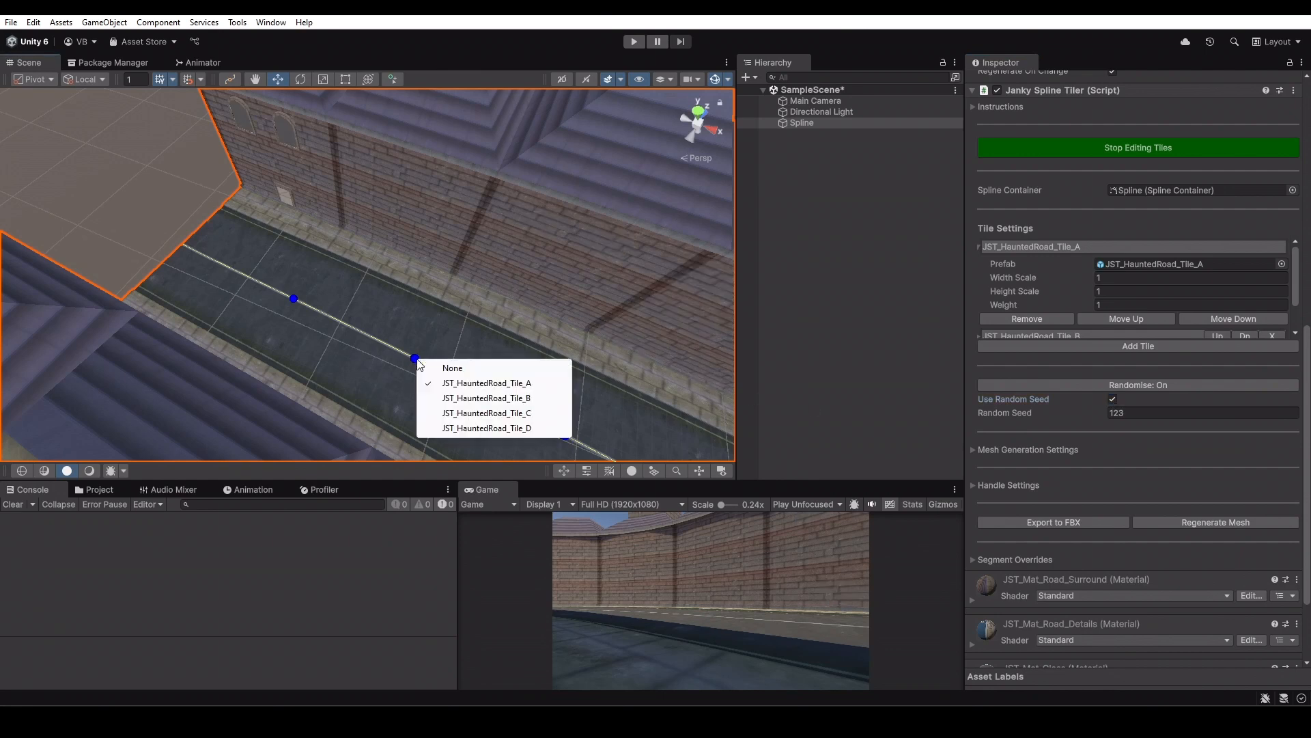
pyautogui.click(454, 400)
pyautogui.click(415, 358)
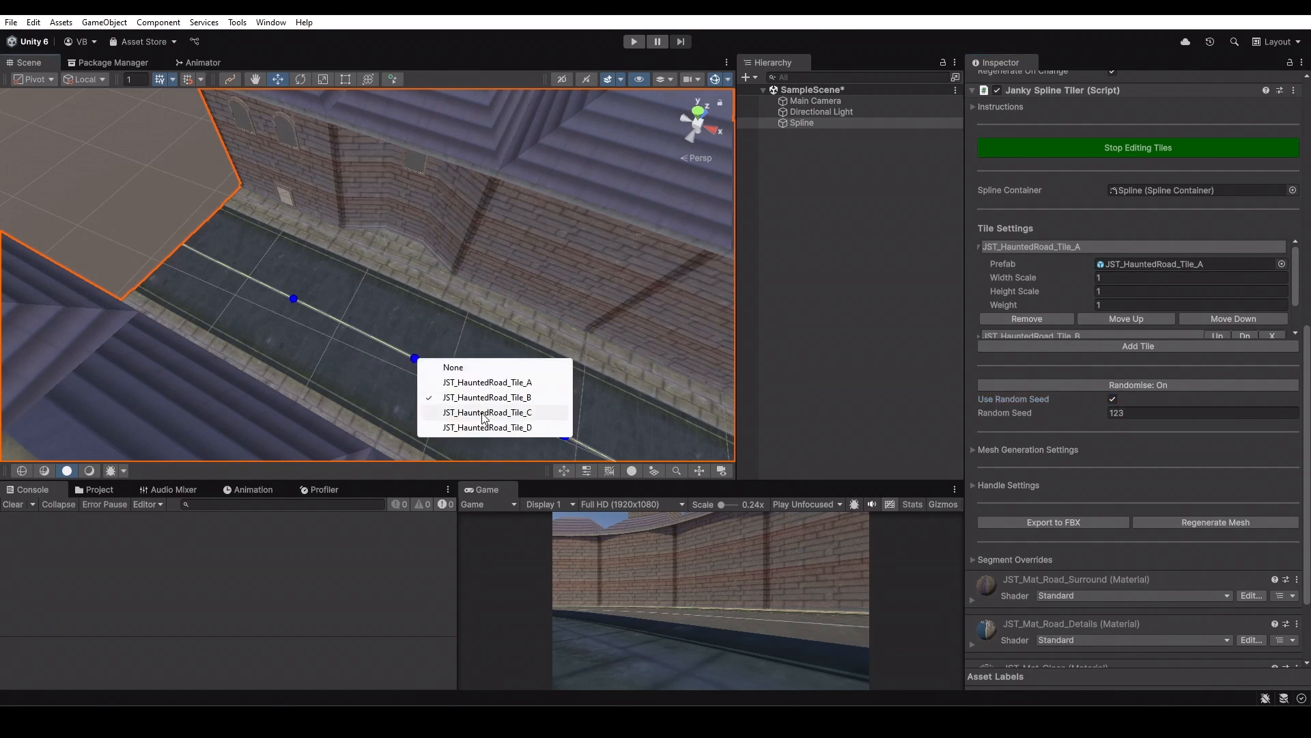
pyautogui.click(488, 415)
pyautogui.click(414, 358)
pyautogui.click(489, 431)
# Change the second tile from the road's end to JST_HauntedRoad_Tile_B and again to JST_HauntedRoad_Tile_C
pyautogui.keyDown('alt'); pyautogui.moveTo(420, 361); pyautogui.dragTo(476, 327); pyautogui.keyUp('alt')
pyautogui.click(456, 292)
pyautogui.click(521, 333)
pyautogui.scroll(-4, 519, 295)
pyautogui.moveTo(519, 295)
pyautogui.keyDown('alt'); pyautogui.mouseDown()
pyautogui.moveTo(523, 278)
pyautogui.moveTo(539, 304)
pyautogui.mouseUp(); pyautogui.keyUp('alt')
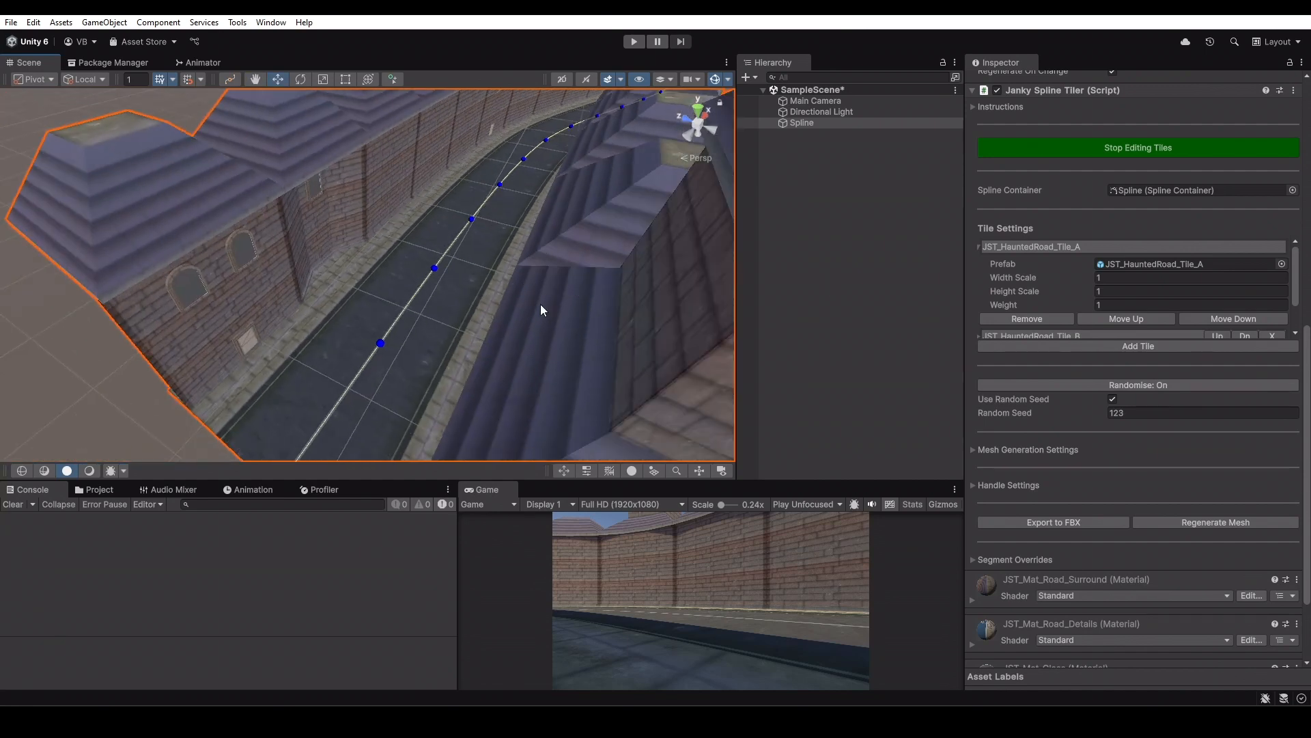
pyautogui.click(435, 269)
pyautogui.click(506, 329)
# Switch the same road tile to JST_HauntedRoad_Tile_A and finally to JST_HauntedRoad_Tile_B
pyautogui.scroll(5, 457, 237)
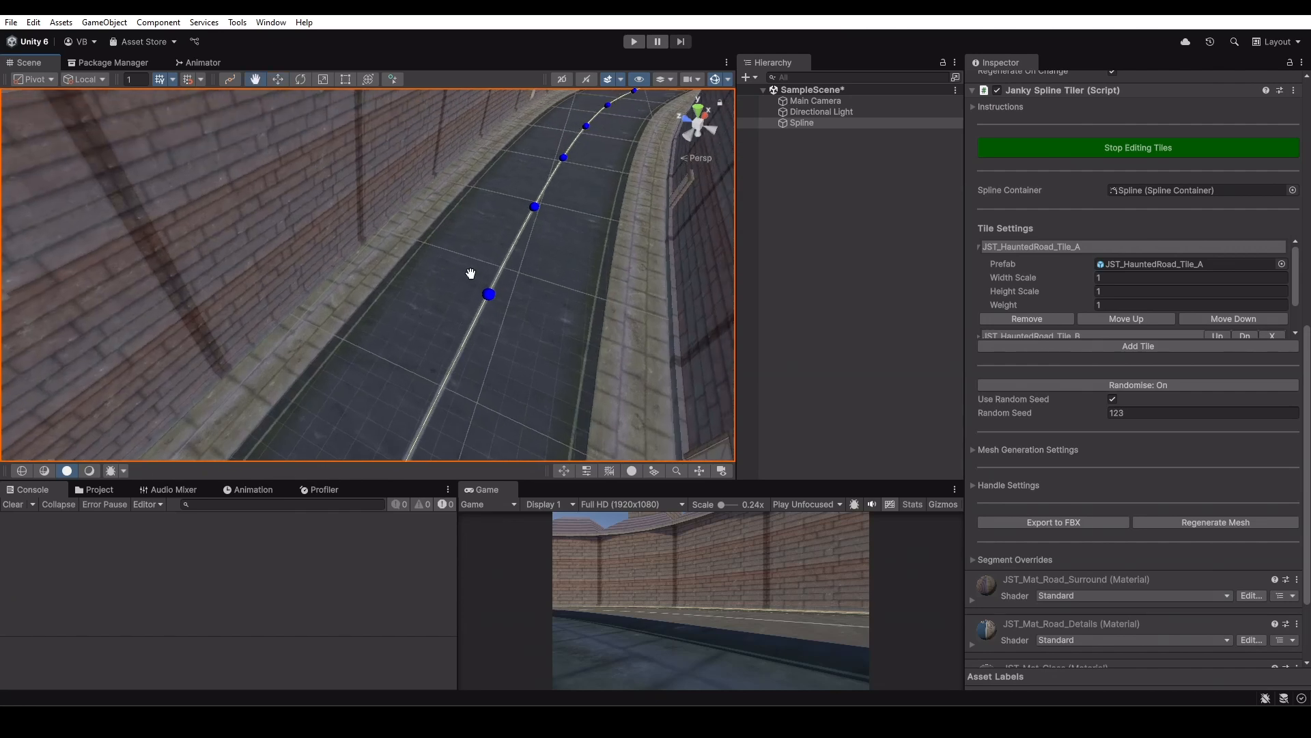
pyautogui.click(486, 295)
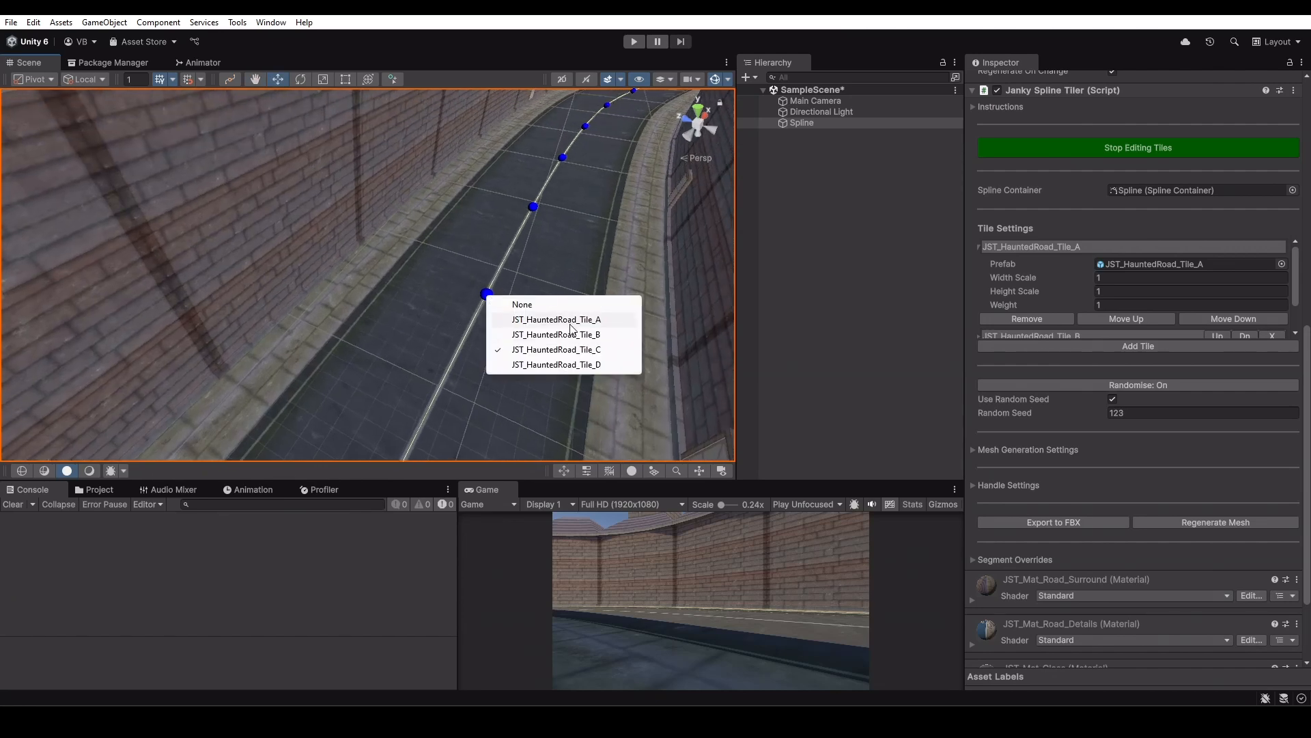
pyautogui.click(574, 330)
pyautogui.click(486, 295)
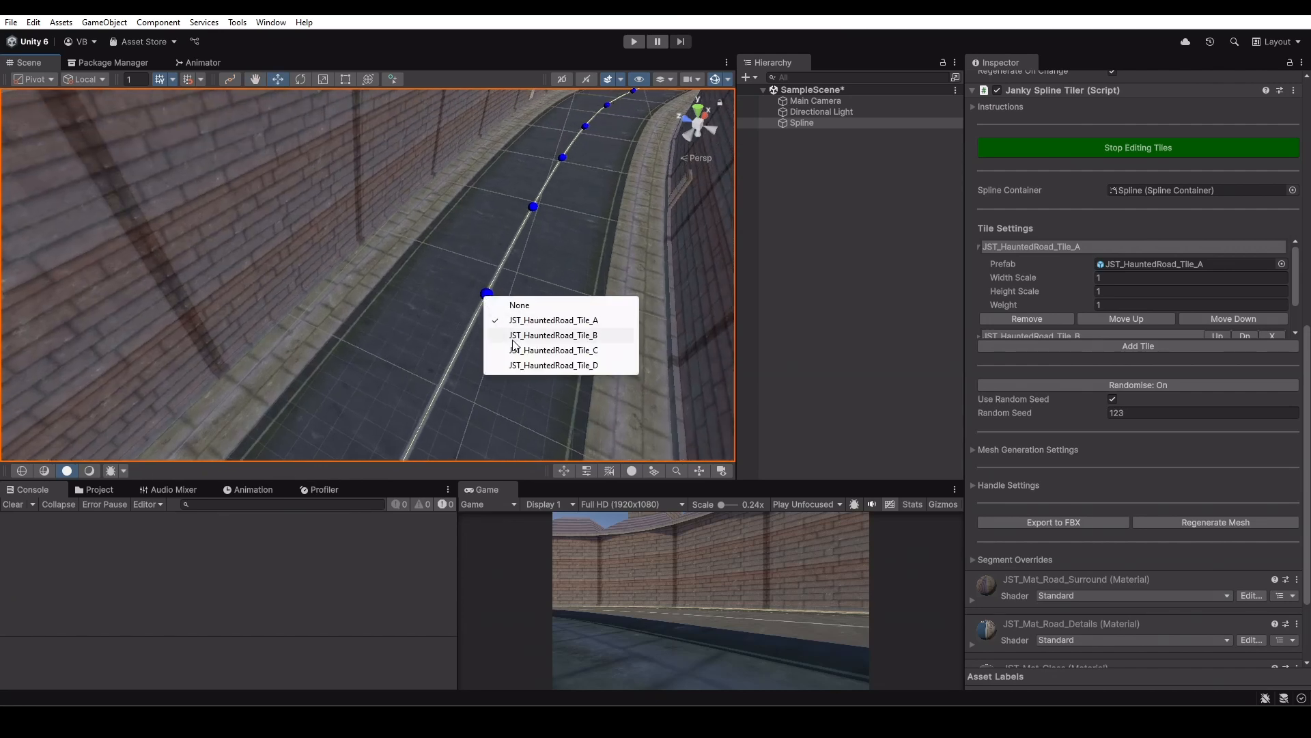
pyautogui.click(519, 334)
# Reactivate the spline editing context and extend the road by moving knot 3 of Spline 1 to about X 153.4, Z 2.5
pyautogui.scroll(-3, 468, 260)
pyautogui.moveTo(470, 273); pyautogui.dragTo(397, 360, button='right')
pyautogui.moveTo(385, 396); pyautogui.dragTo(432, 338, button='middle')
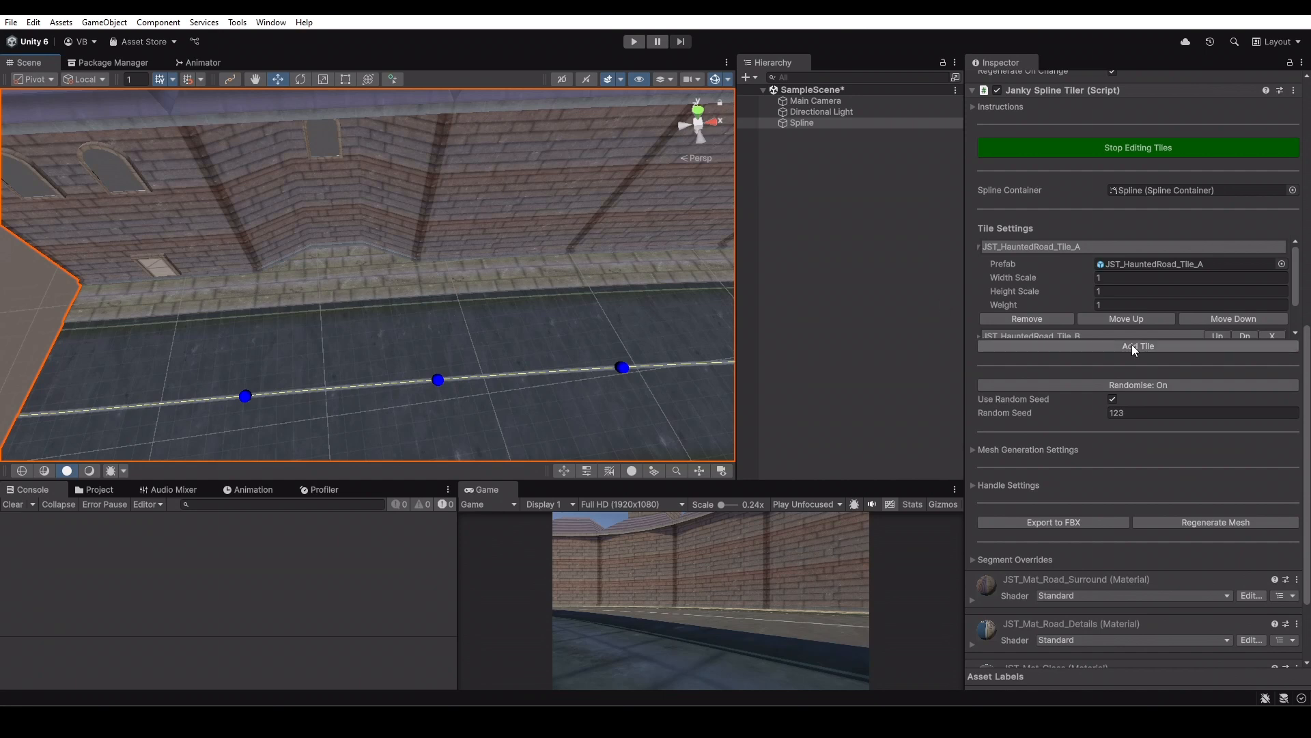
pyautogui.moveTo(540, 300); pyautogui.dragTo(476, 316, button='right')
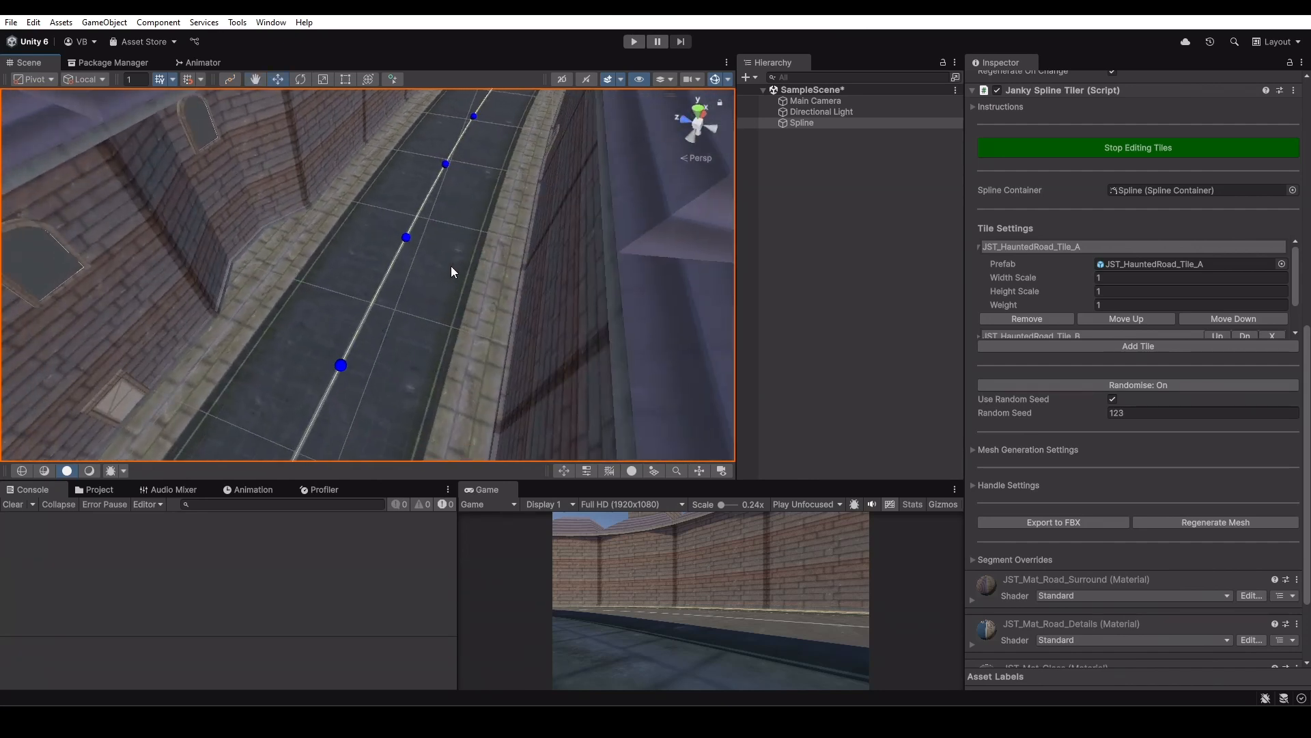
pyautogui.moveTo(473, 222); pyautogui.dragTo(192, 277, button='right')
pyautogui.moveTo(265, 296); pyautogui.dragTo(325, 291, button='middle')
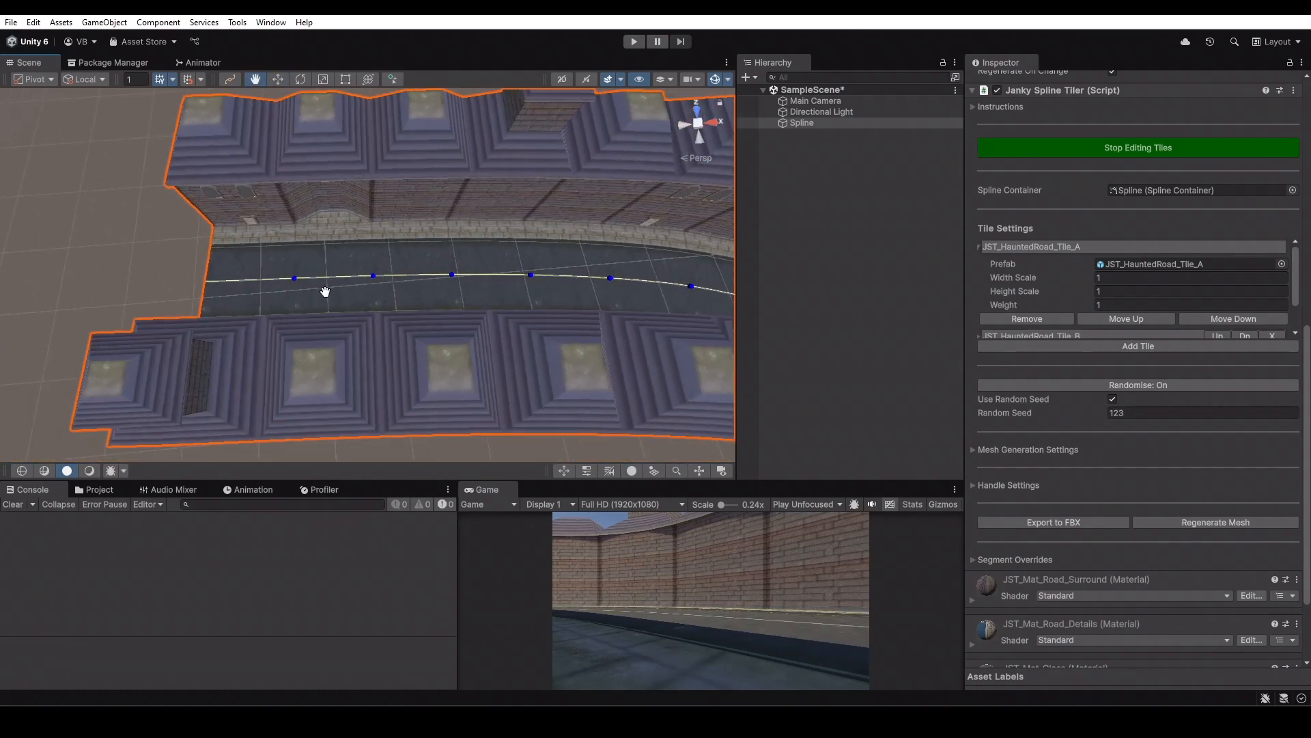
pyautogui.click(230, 79)
pyautogui.click(203, 280)
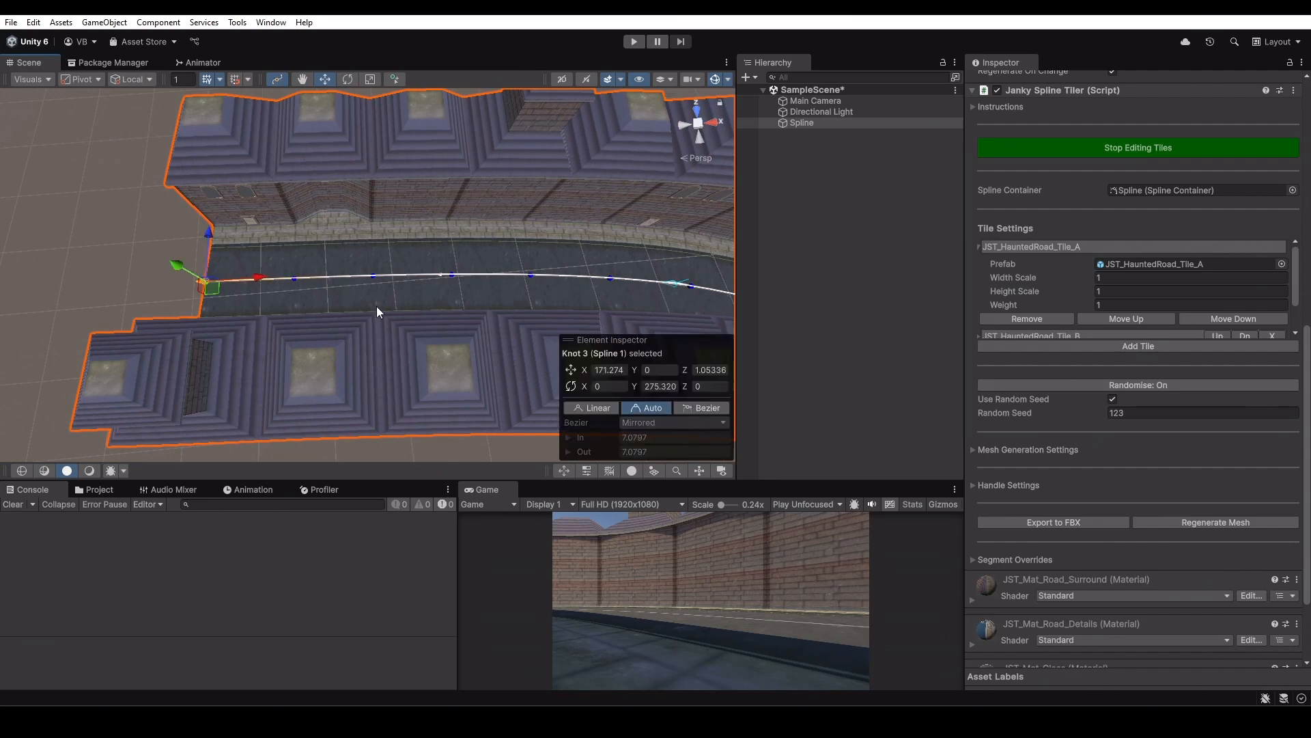
pyautogui.moveTo(215, 285); pyautogui.dragTo(111, 293)
pyautogui.moveTo(151, 301)
pyautogui.mouseDown()
pyautogui.moveTo(39, 297)
pyautogui.moveTo(173, 285)
pyautogui.moveTo(40, 287)
pyautogui.moveTo(140, 281)
pyautogui.mouseUp()
# With tile editing stopped, turn Use Random Seed off and move knot 3 of Spline 1 to about X 158.3, Z 3.3
pyautogui.click(1215, 149)
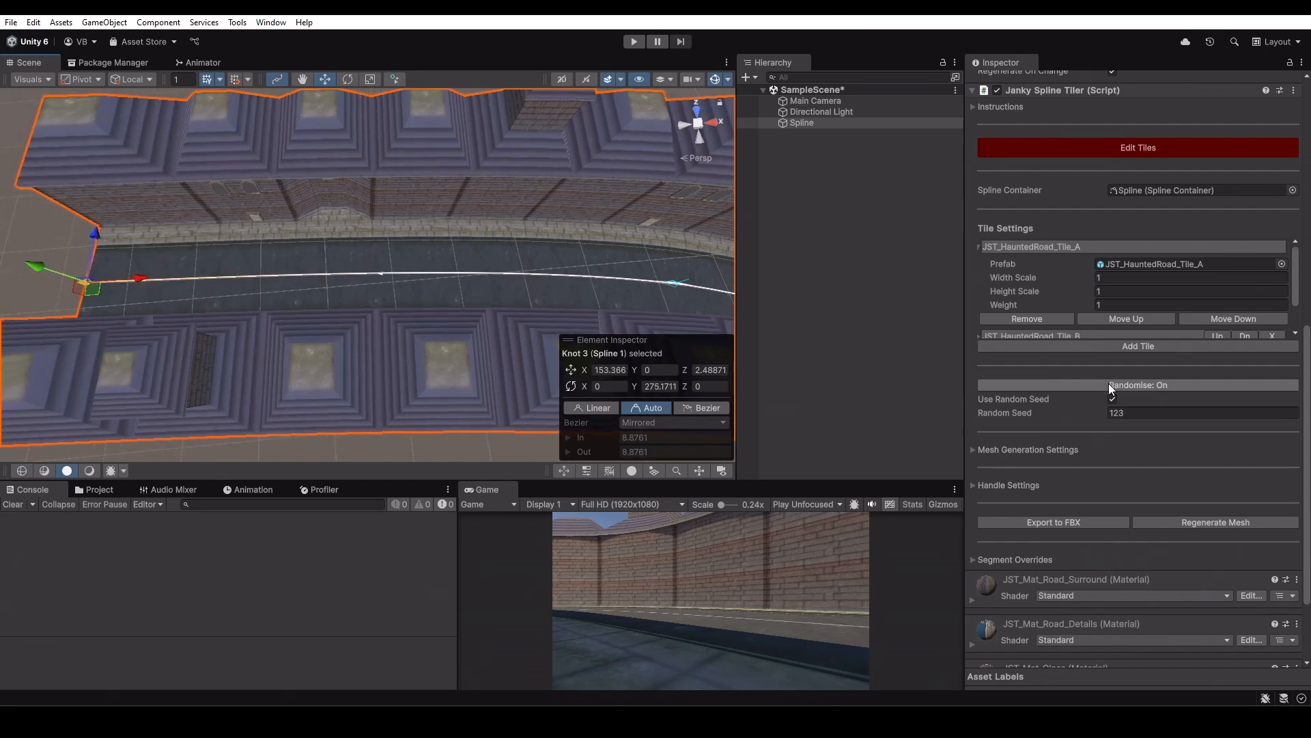
pyautogui.click(1112, 400)
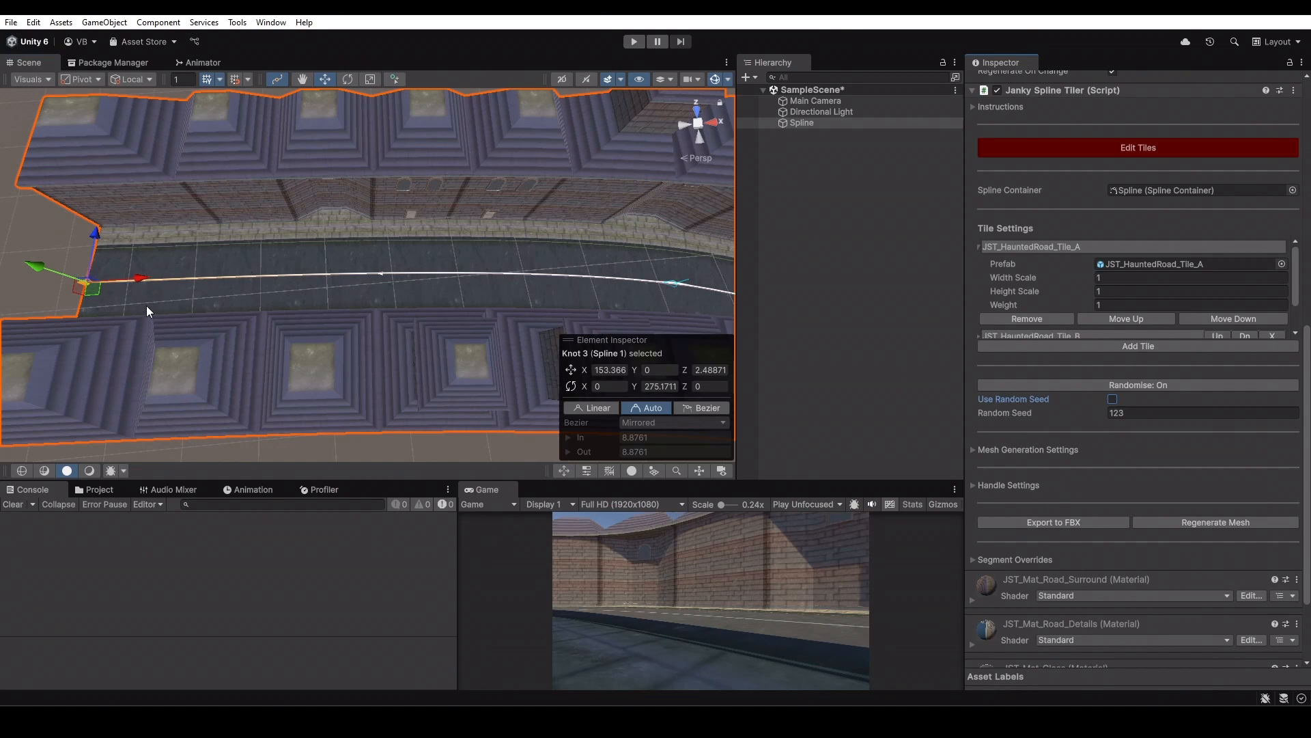
pyautogui.moveTo(94, 289); pyautogui.dragTo(128, 280)
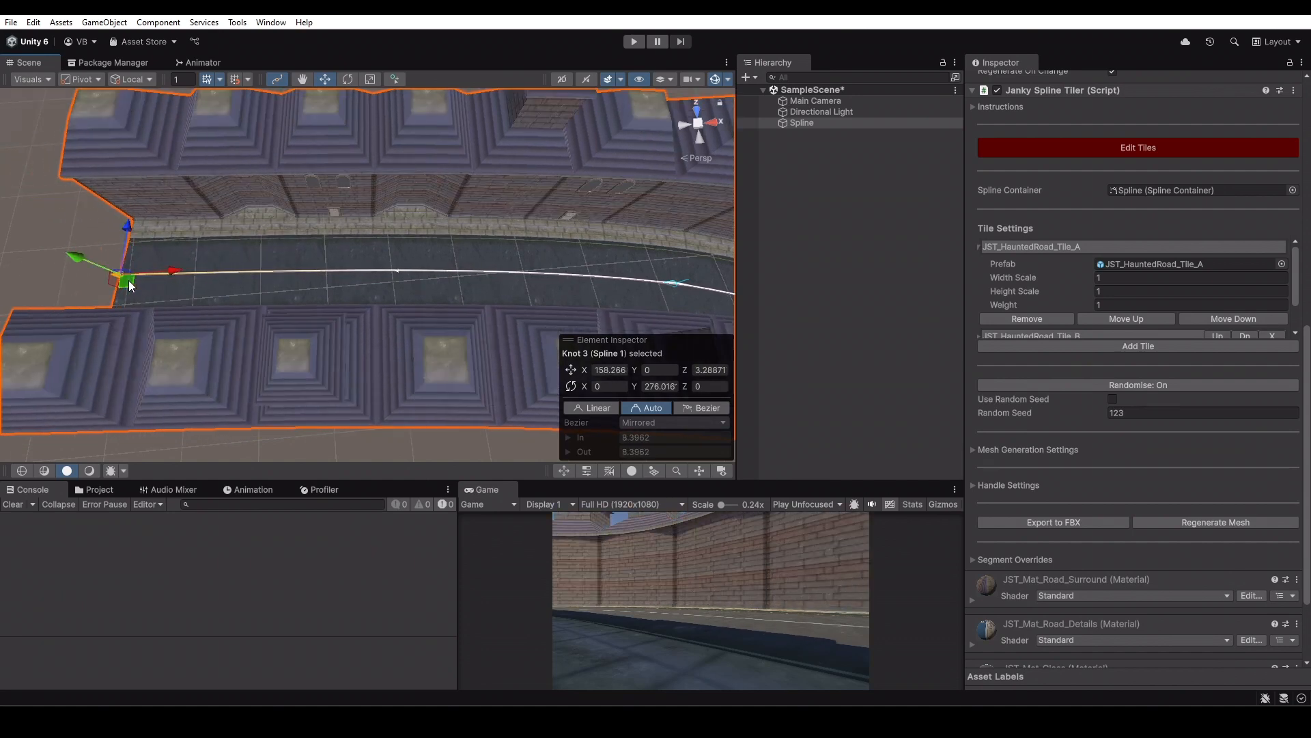
# Restart tile editing and override a mid-road tile with JST_HauntedRoad_Tile_A, clearing that override back to None
pyautogui.click(1098, 145)
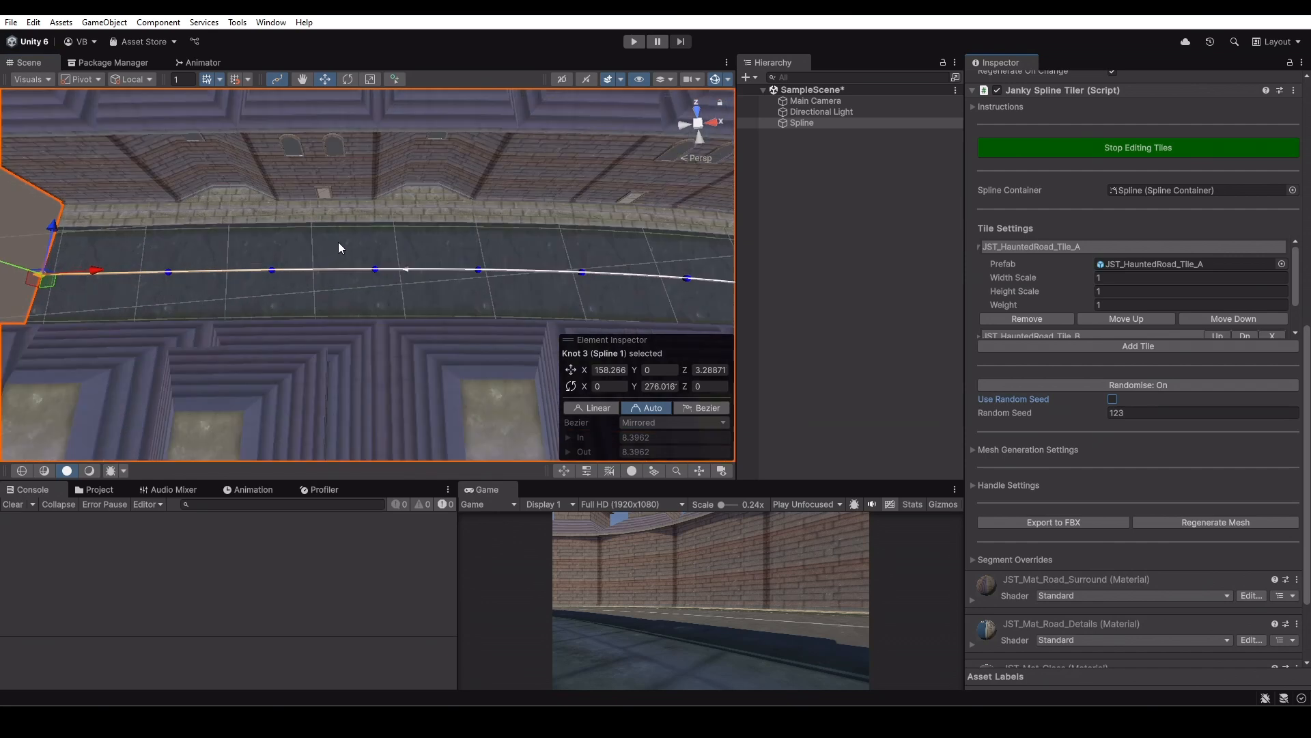
pyautogui.moveTo(439, 228); pyautogui.dragTo(420, 268, button='middle')
pyautogui.scroll(5, 419, 267)
pyautogui.keyDown('alt'); pyautogui.moveTo(414, 262); pyautogui.dragTo(347, 195); pyautogui.keyUp('alt')
pyautogui.moveTo(347, 195); pyautogui.dragTo(374, 234, button='middle')
pyautogui.click(398, 287)
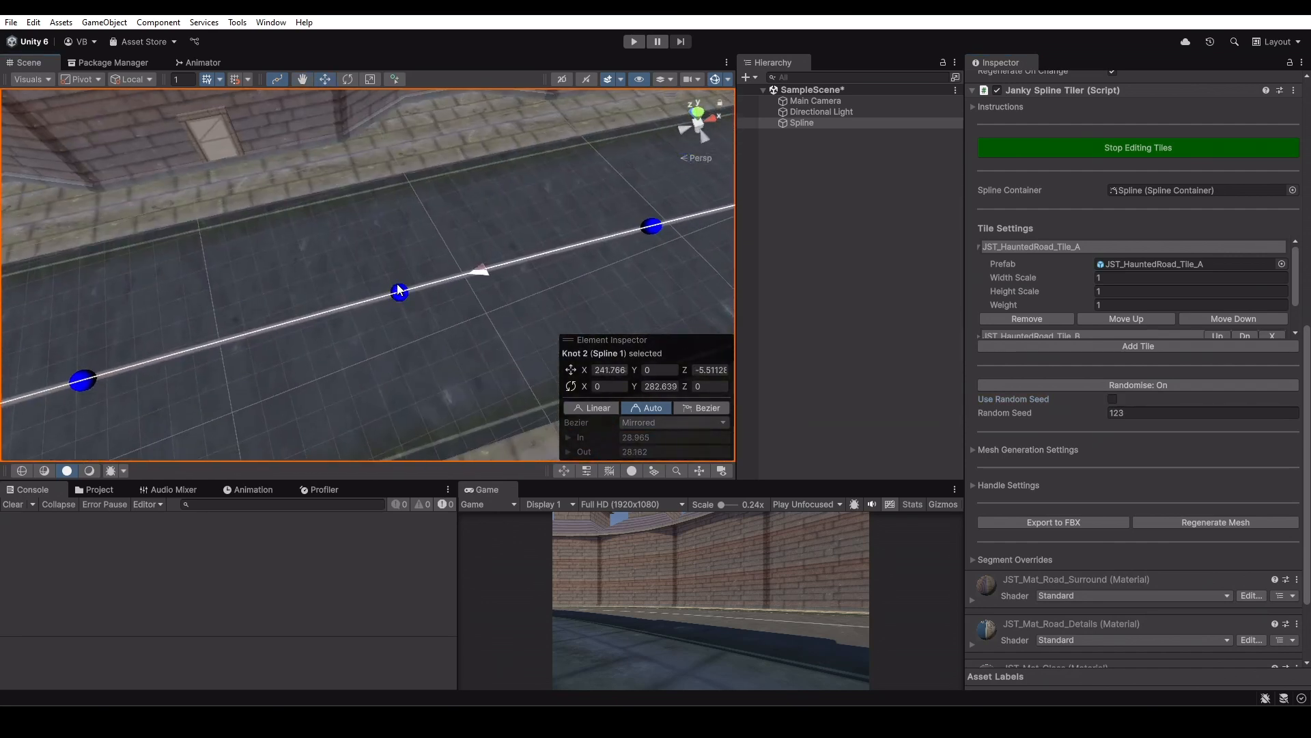
pyautogui.click(396, 282)
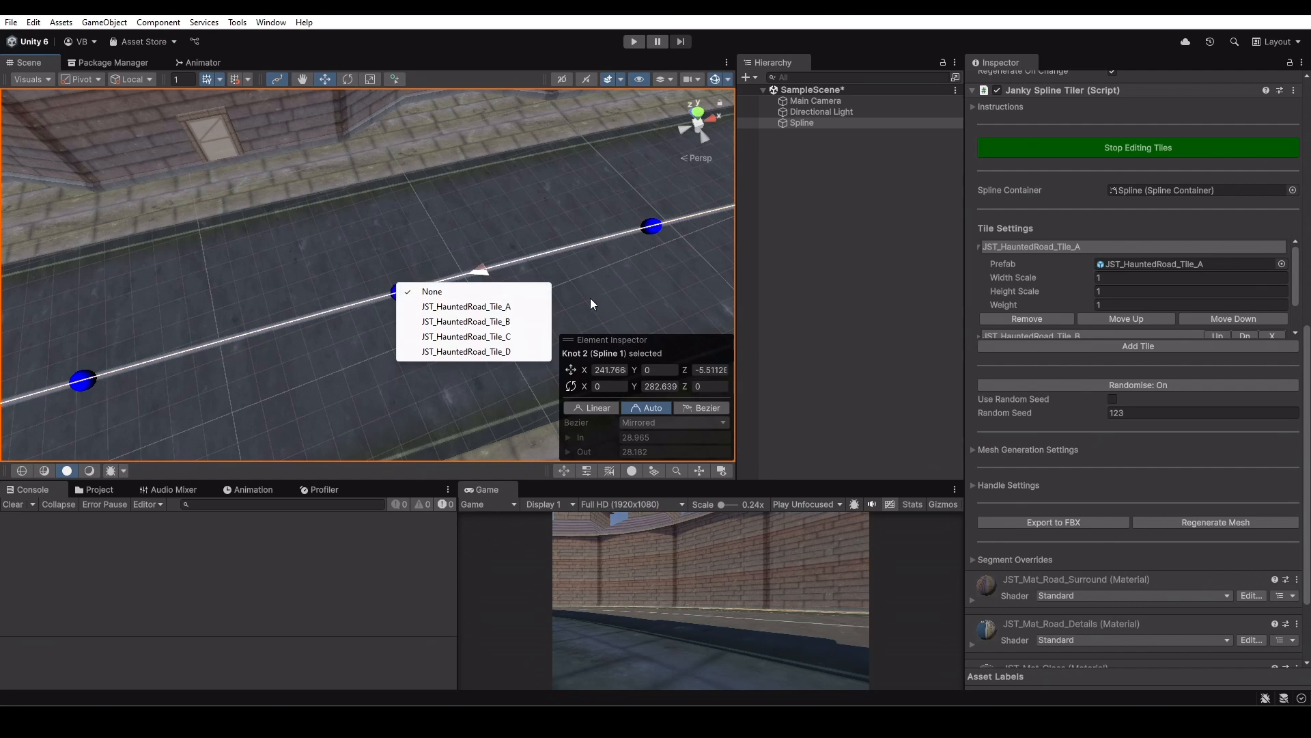
pyautogui.click(446, 306)
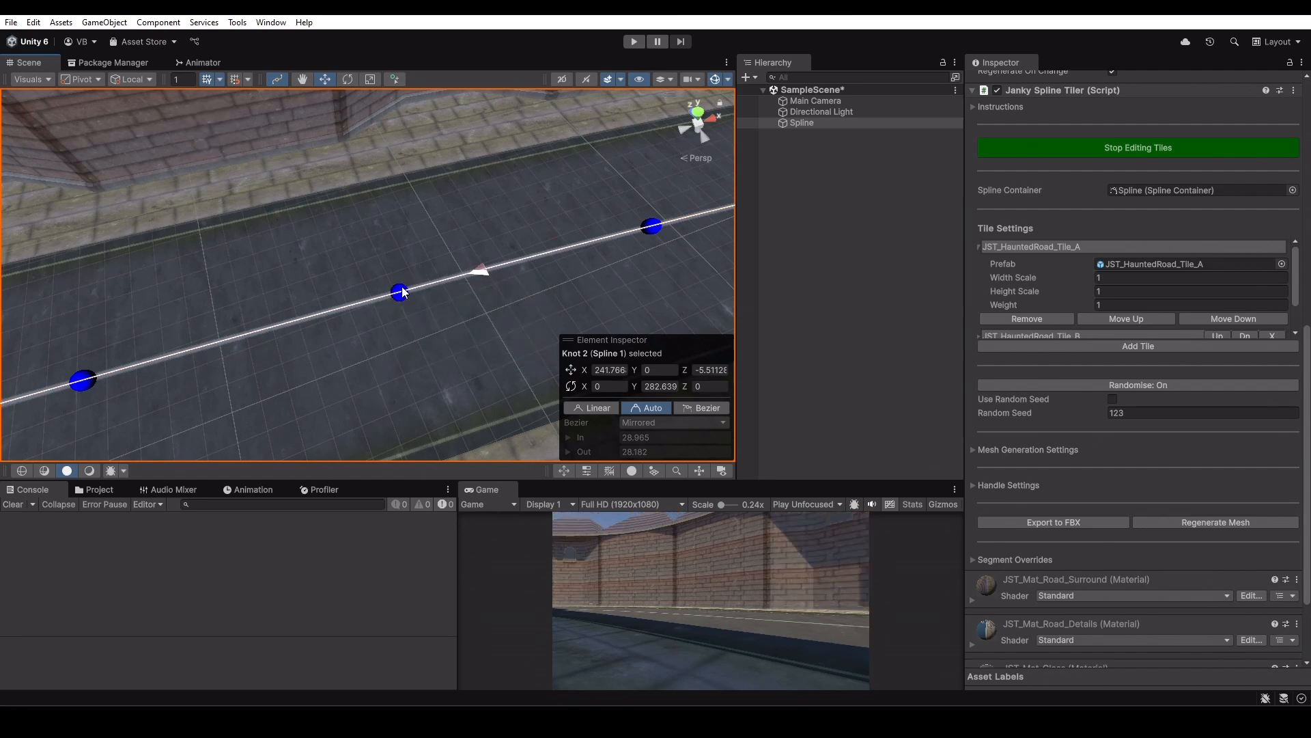
pyautogui.click(396, 287)
pyautogui.click(444, 295)
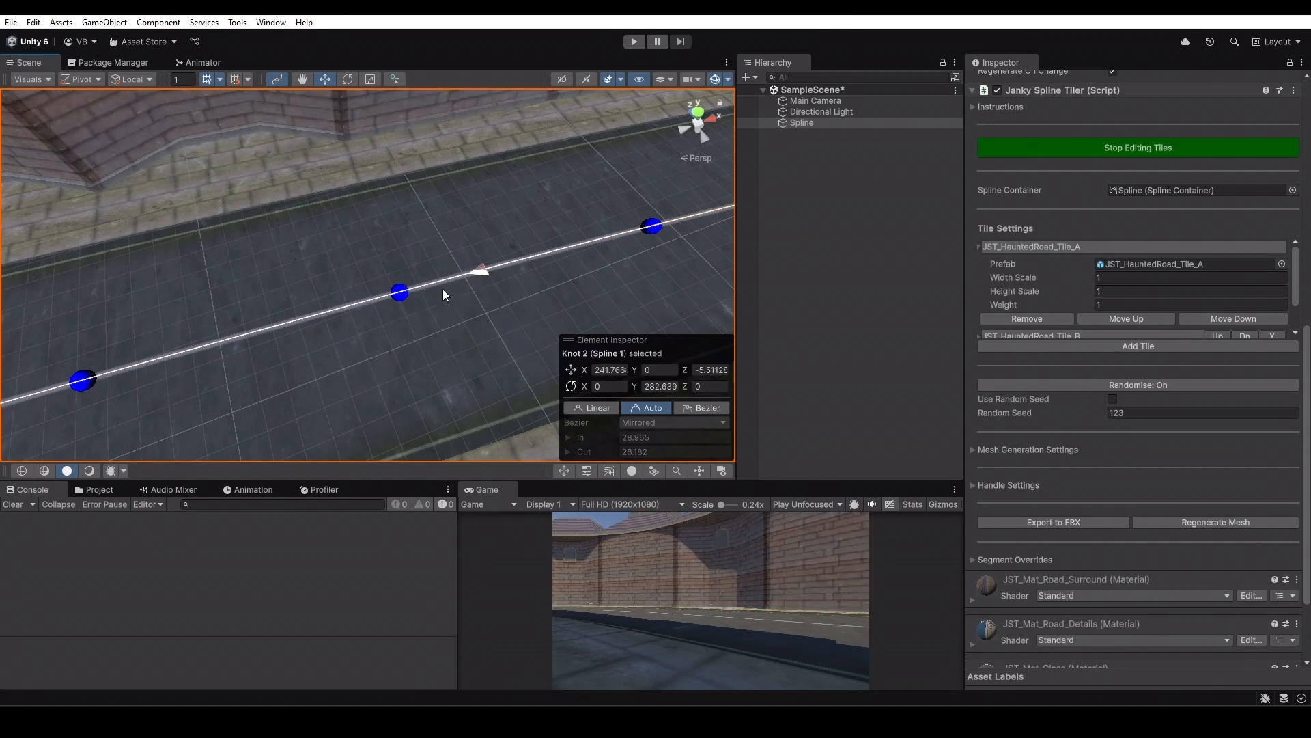
# Leave the spline editing context and examine the generated street's walls, roofs and tile handles from above and at road level
pyautogui.click(274, 80)
pyautogui.scroll(-10, 439, 273)
pyautogui.keyDown('alt'); pyautogui.moveTo(452, 270); pyautogui.dragTo(624, 255); pyautogui.keyUp('alt')
pyautogui.scroll(-3, 311, 266)
pyautogui.scroll(4, 357, 253)
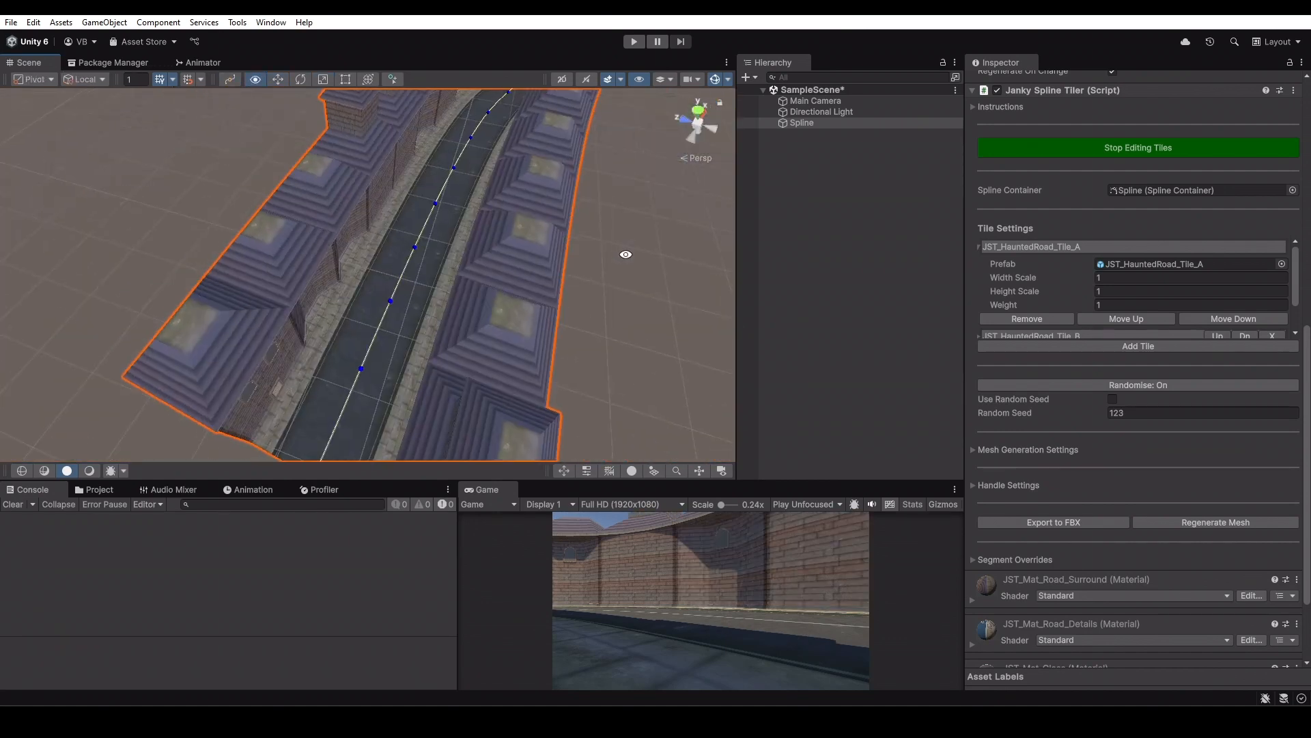
pyautogui.scroll(4, 415, 292)
pyautogui.keyDown('alt'); pyautogui.moveTo(416, 292); pyautogui.dragTo(472, 242); pyautogui.keyUp('alt')
pyautogui.scroll(5, 482, 236)
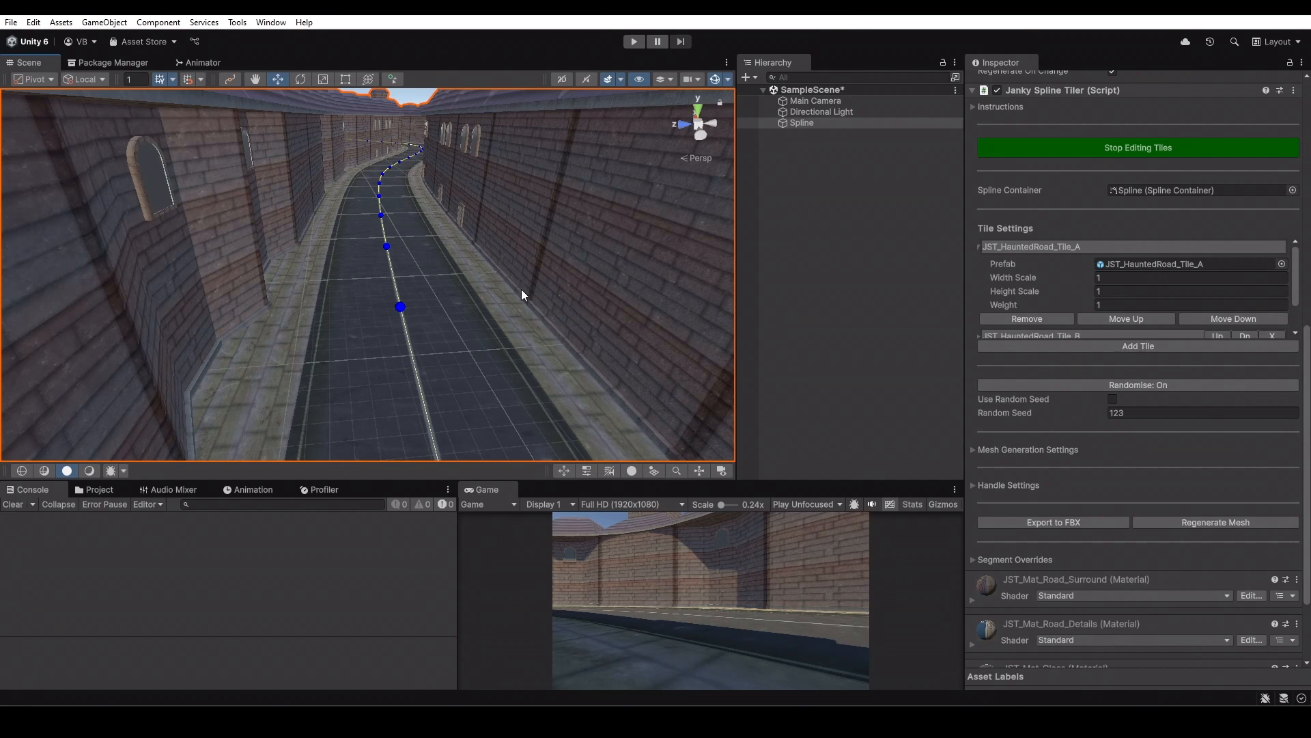
pyautogui.scroll(3, 449, 269)
pyautogui.keyDown('alt'); pyautogui.moveTo(448, 269); pyautogui.dragTo(469, 319); pyautogui.keyUp('alt')
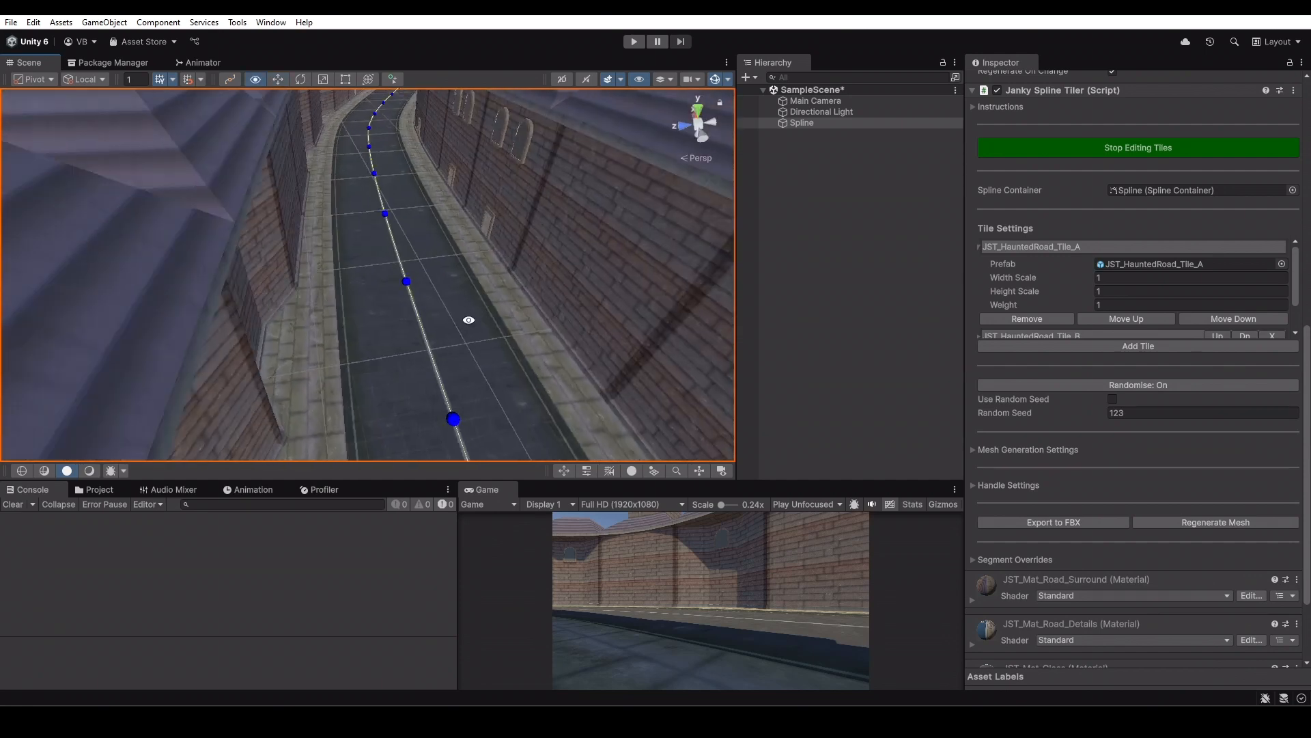
pyautogui.moveTo(469, 319); pyautogui.dragTo(360, 313, button='middle')
pyautogui.keyDown('alt'); pyautogui.moveTo(360, 313); pyautogui.dragTo(333, 301); pyautogui.keyUp('alt')
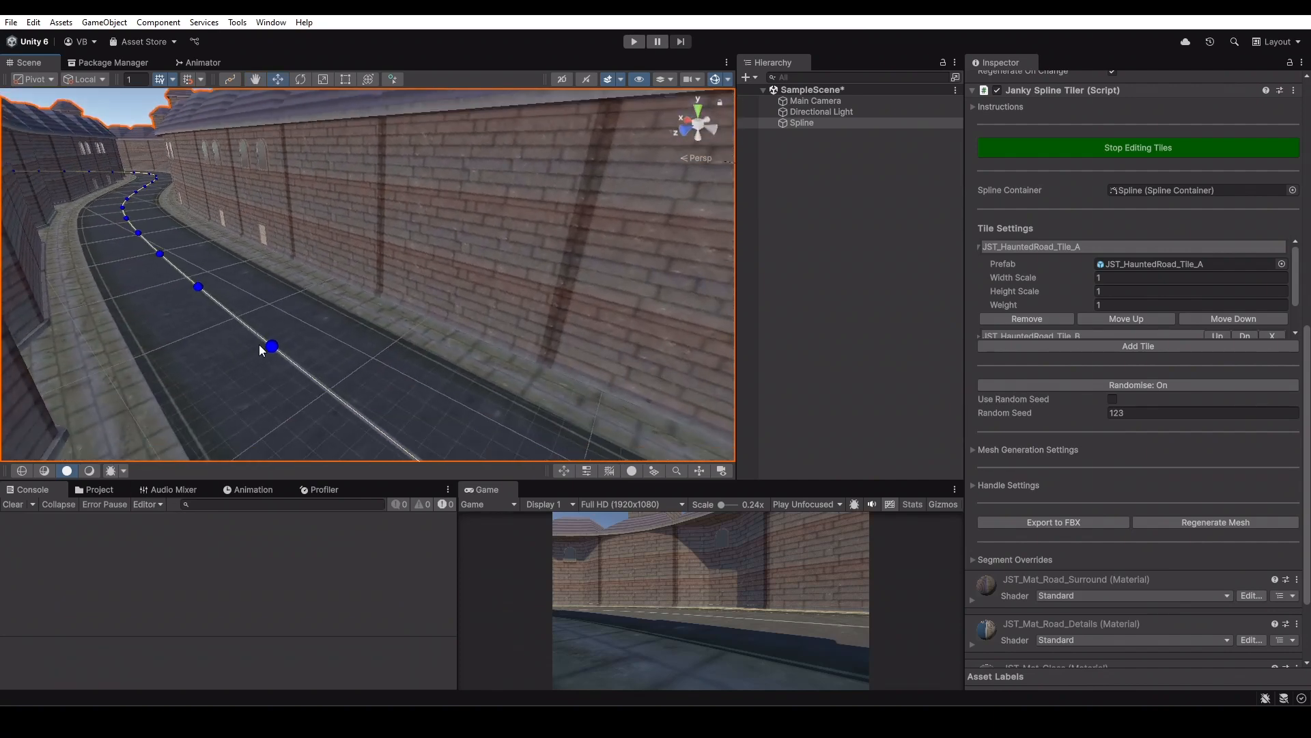
pyautogui.keyDown('alt'); pyautogui.moveTo(256, 302); pyautogui.dragTo(471, 340); pyautogui.keyUp('alt')
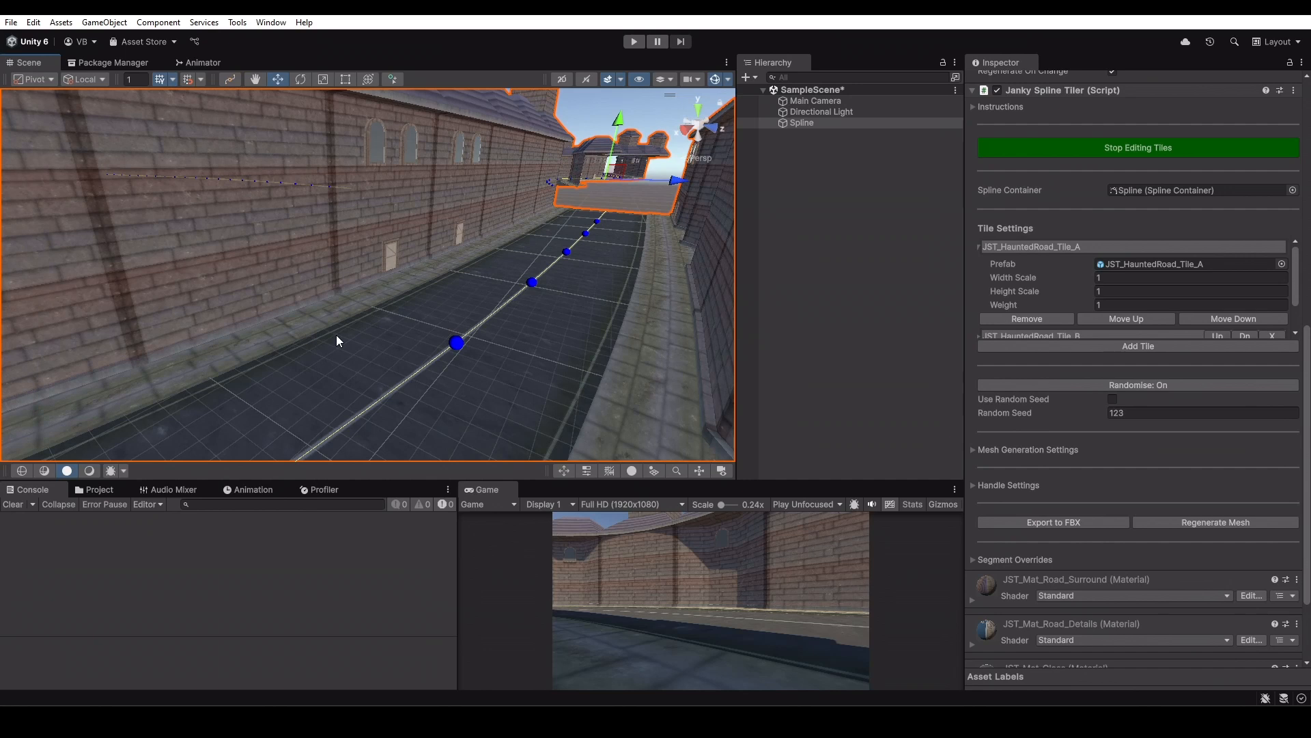
pyautogui.keyDown('alt'); pyautogui.moveTo(508, 225); pyautogui.dragTo(471, 266); pyautogui.keyUp('alt')
pyautogui.scroll(5, 440, 241)
pyautogui.scroll(3, 342, 317)
pyautogui.scroll(2, 309, 301)
pyautogui.moveTo(383, 304); pyautogui.dragTo(436, 301, button='middle')
pyautogui.scroll(2, 437, 301)
pyautogui.keyDown('alt'); pyautogui.moveTo(438, 302); pyautogui.dragTo(306, 301); pyautogui.keyUp('alt')
pyautogui.scroll(-3, 457, 284)
pyautogui.scroll(-2, 306, 301)
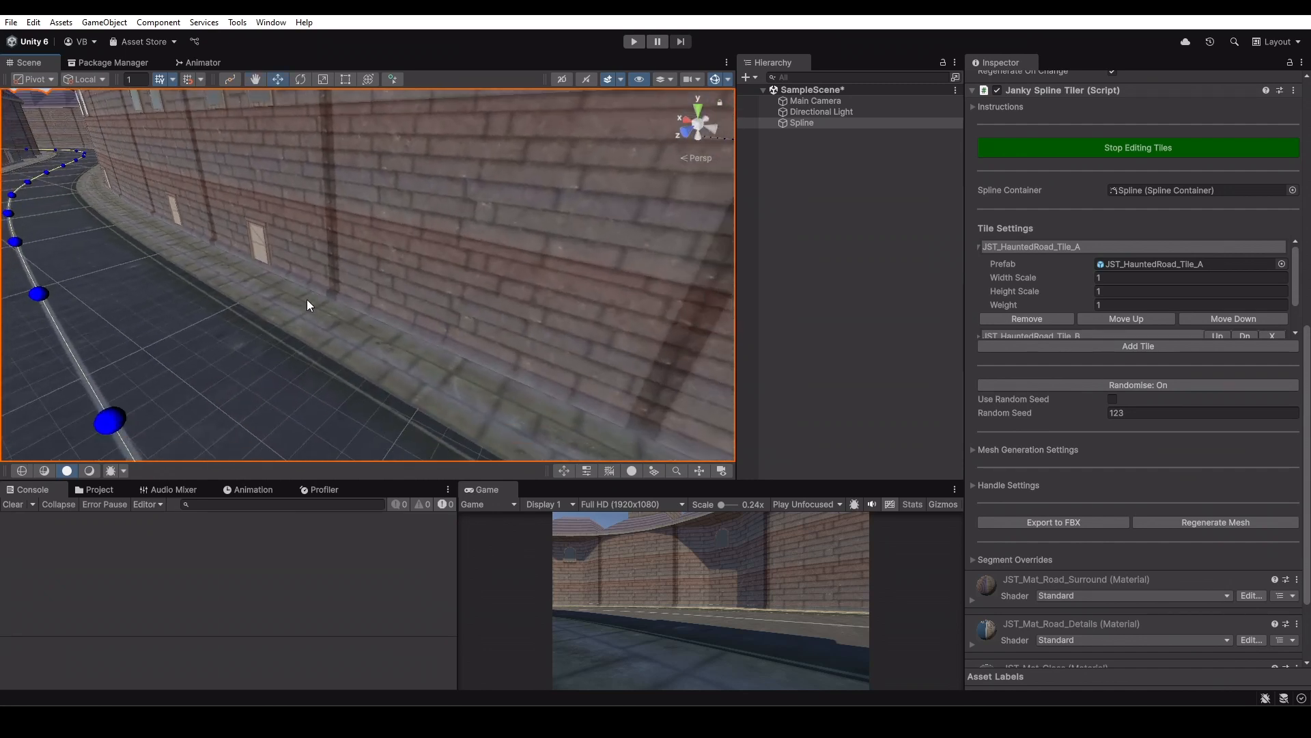
pyautogui.moveTo(306, 300); pyautogui.dragTo(438, 351, button='middle')
pyautogui.keyDown('alt'); pyautogui.moveTo(437, 351); pyautogui.dragTo(293, 325); pyautogui.keyUp('alt')
pyautogui.moveTo(292, 325); pyautogui.dragTo(390, 318, button='middle')
pyautogui.scroll(2, 369, 318)
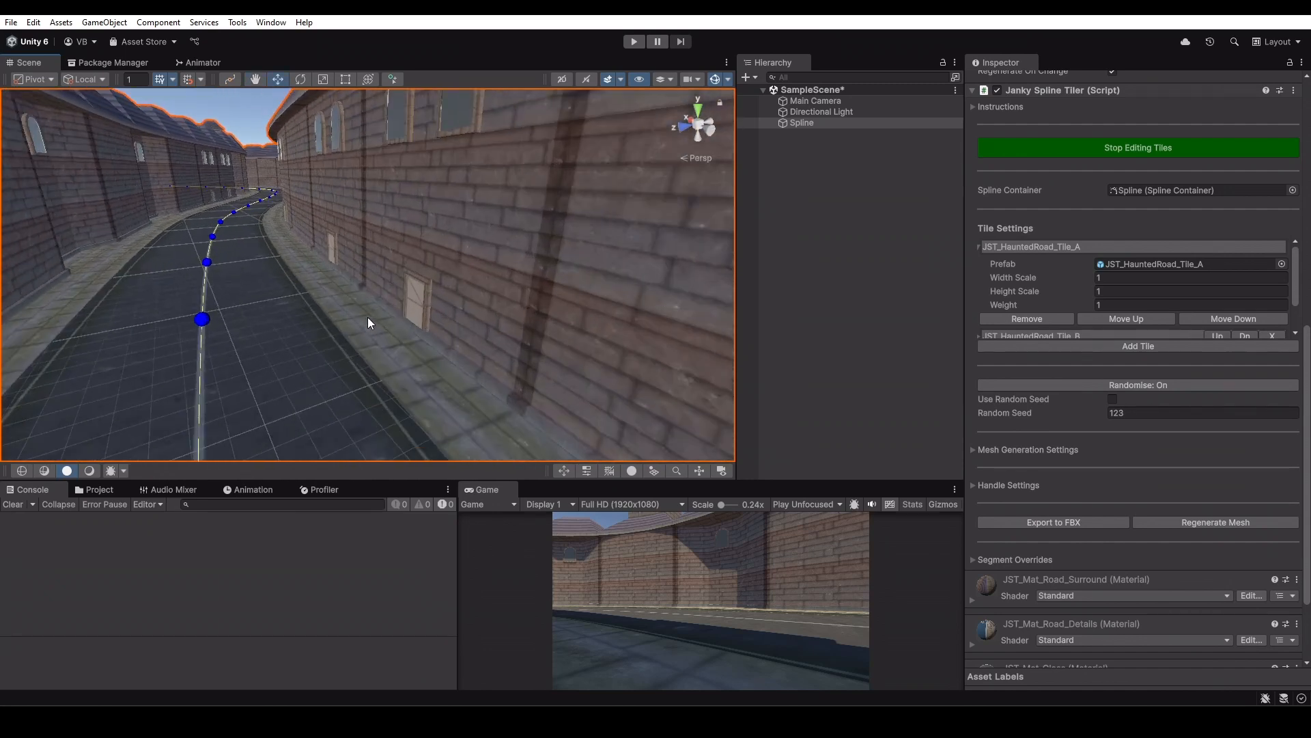
# Examine the curving street's walls, doors and kerbs around the tile handles at road level
pyautogui.keyDown('alt'); pyautogui.moveTo(376, 331); pyautogui.dragTo(420, 328); pyautogui.keyUp('alt')
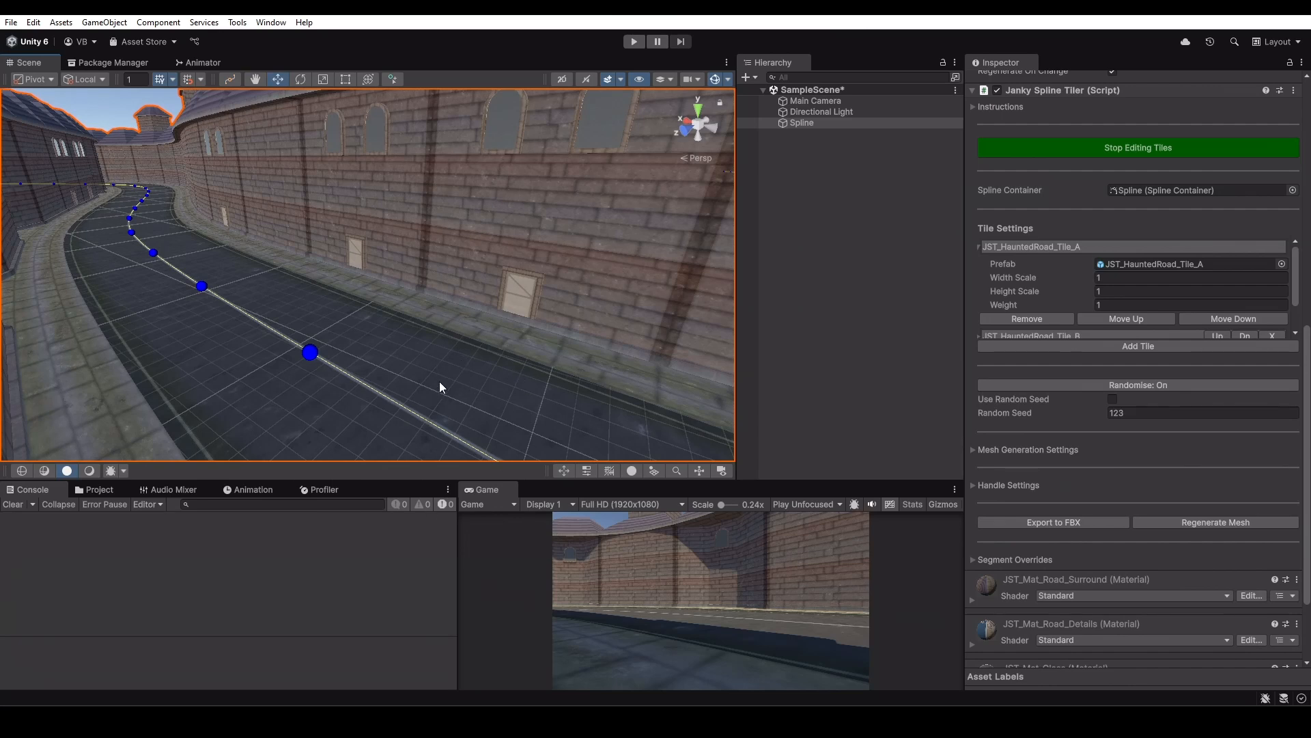
pyautogui.scroll(3, 369, 355)
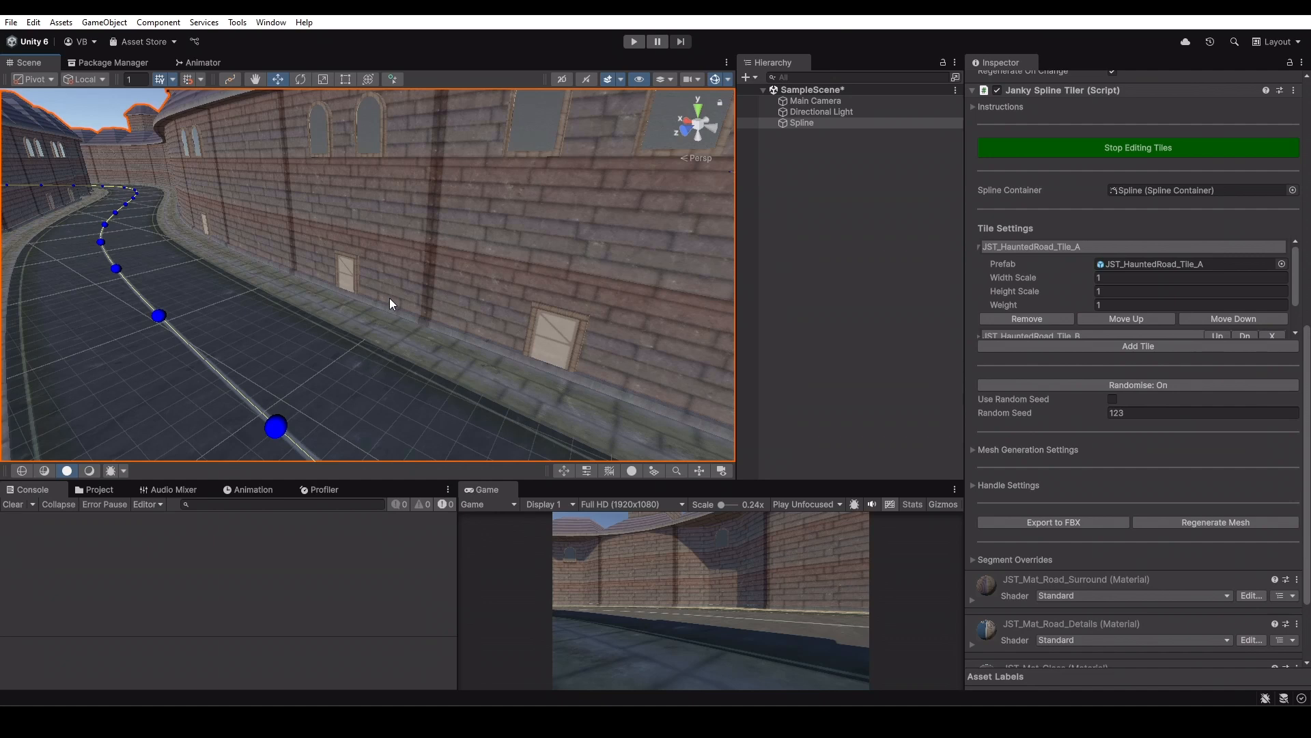
pyautogui.scroll(-2, 390, 297)
pyautogui.scroll(-1, 318, 308)
pyautogui.moveTo(318, 309); pyautogui.dragTo(464, 338, button='middle')
pyautogui.scroll(2, 465, 339)
pyautogui.moveTo(464, 339); pyautogui.dragTo(294, 315, button='right')
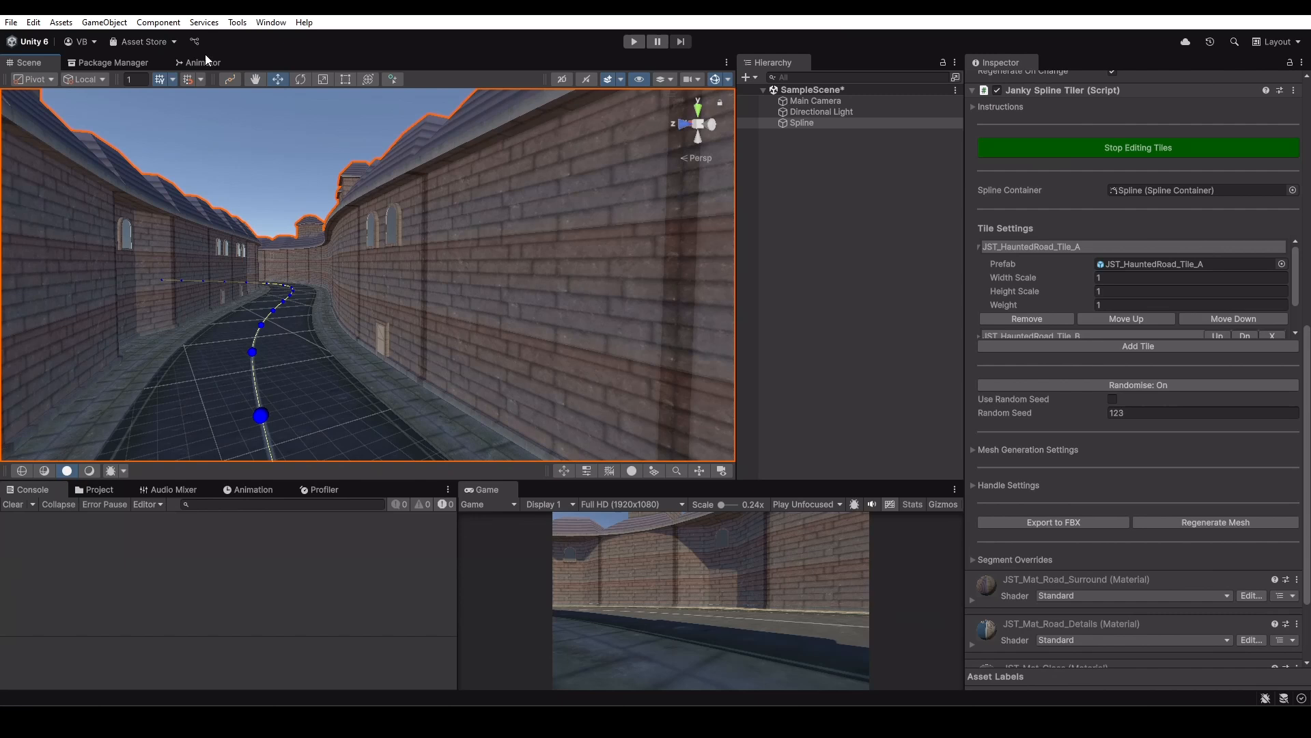
# Activate the spline editing context, roll knot 2 of Spline 1 to a Z rotation of about 305.5, and inspect the banked road
pyautogui.click(230, 79)
pyautogui.click(252, 352)
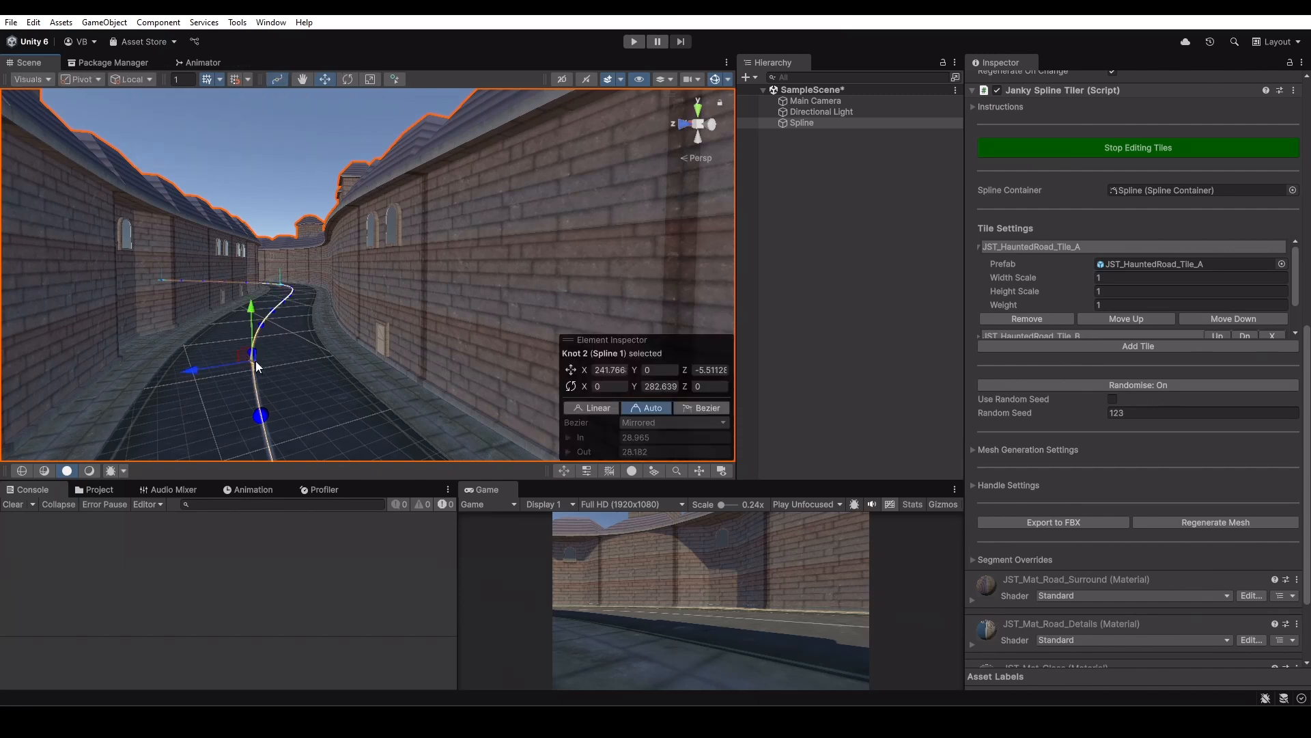
pyautogui.scroll(-2, 431, 304)
pyautogui.press('e')
pyautogui.scroll(2, 273, 328)
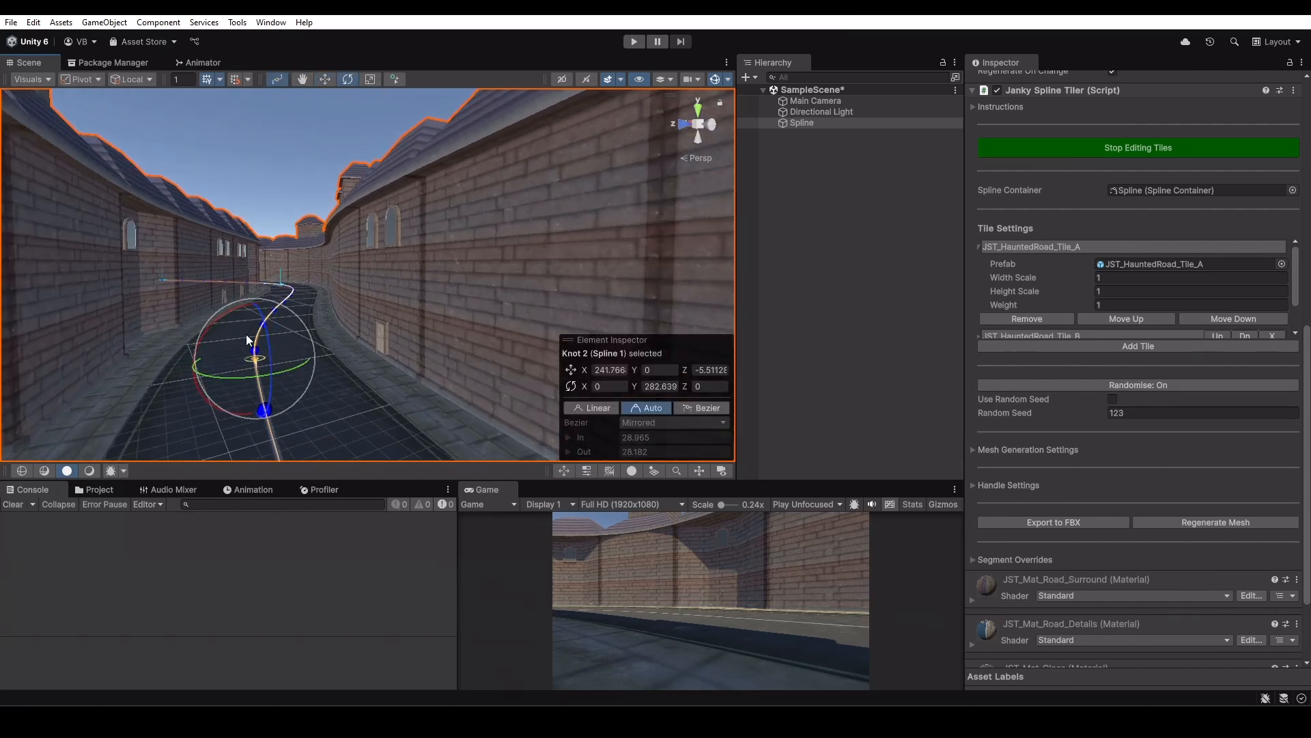
pyautogui.moveTo(235, 308); pyautogui.dragTo(498, 394)
pyautogui.scroll(-8, 354, 384)
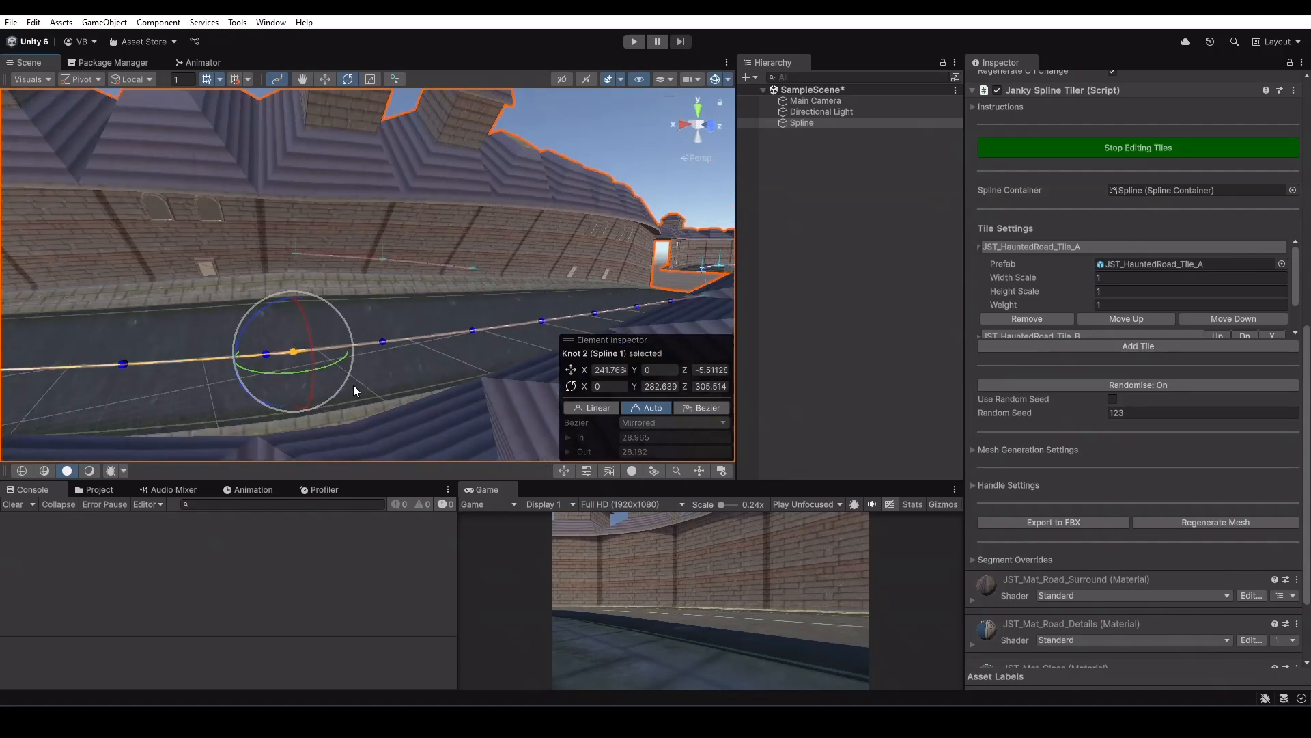
pyautogui.keyDown('alt'); pyautogui.moveTo(363, 406); pyautogui.dragTo(386, 330); pyautogui.keyUp('alt')
pyautogui.scroll(-6, 347, 313)
pyautogui.scroll(6, 355, 322)
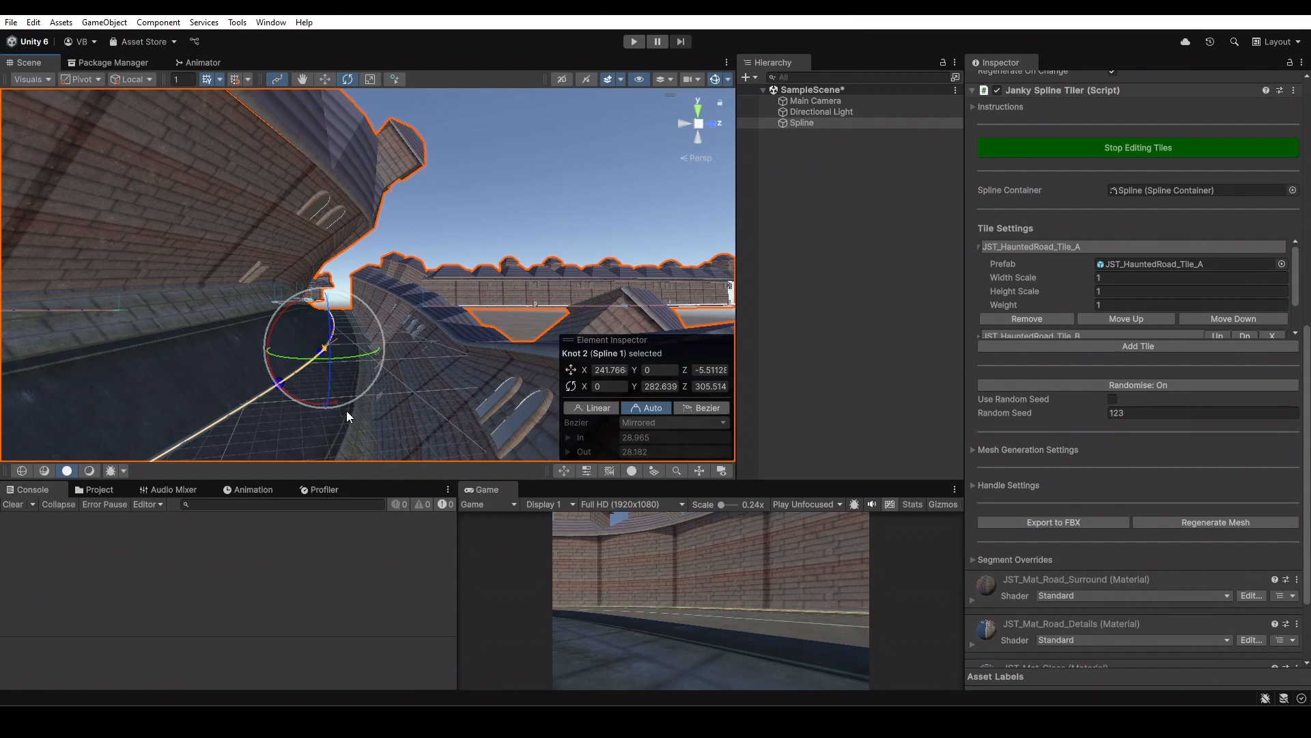
pyautogui.moveTo(346, 412)
pyautogui.keyDown('alt'); pyautogui.mouseDown()
pyautogui.moveTo(391, 382)
pyautogui.moveTo(418, 398)
pyautogui.moveTo(384, 365)
pyautogui.moveTo(346, 393)
pyautogui.mouseUp(); pyautogui.keyUp('alt')
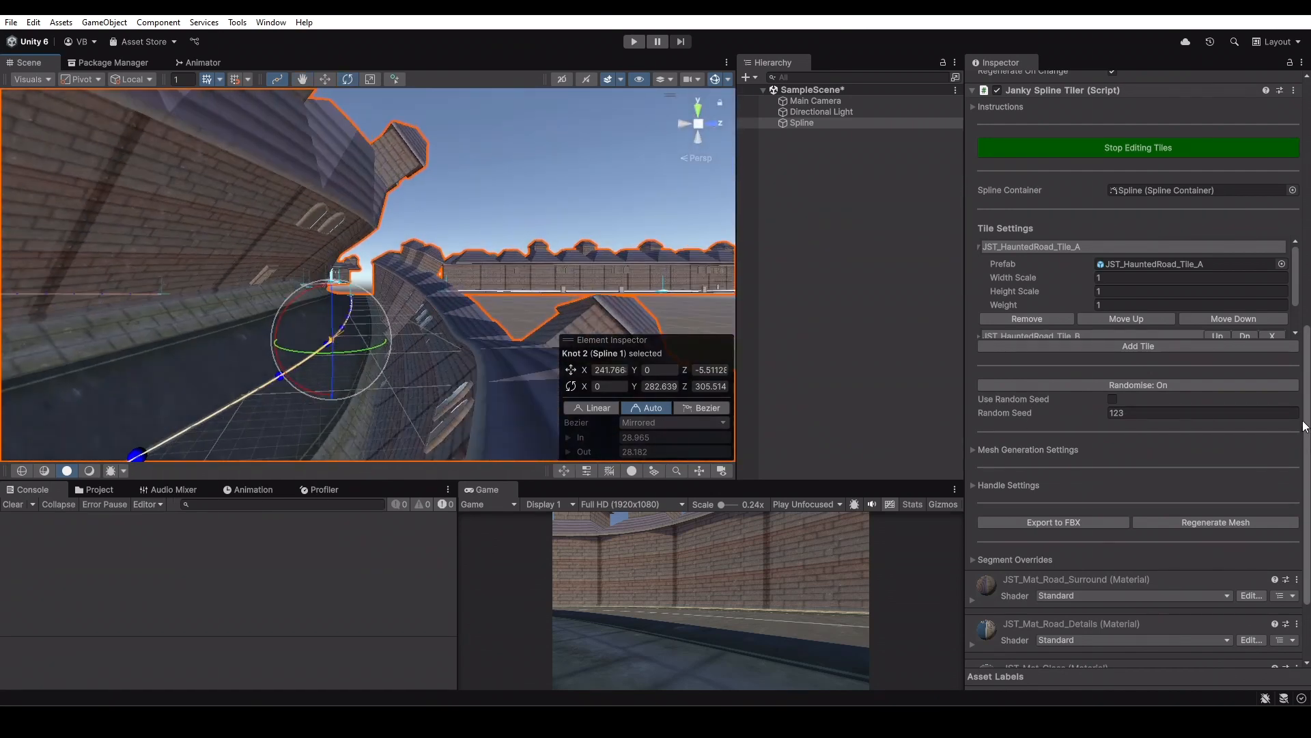
# Turn on Generate Mesh Collider in the mesh generation settings and check the Mesh Collider component on the Spline object
pyautogui.scroll(-2, 1141, 395)
pyautogui.scroll(-1, 1154, 374)
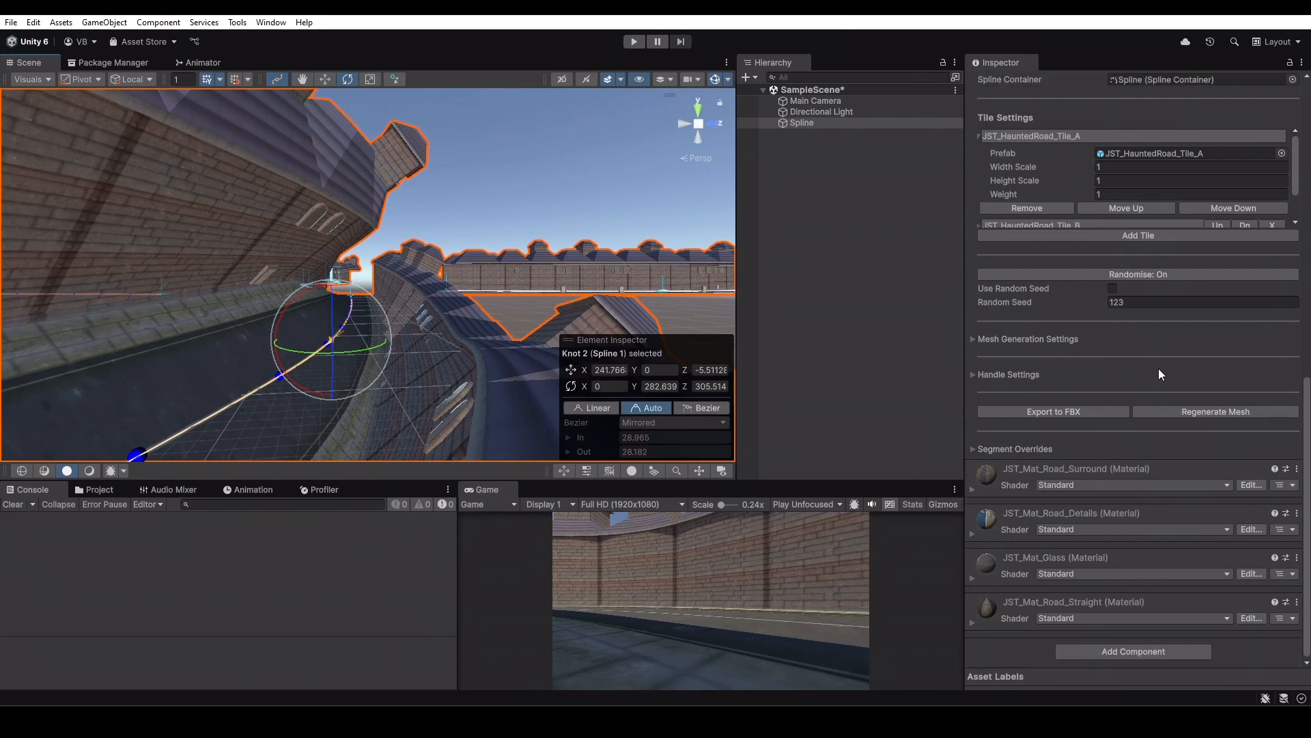
pyautogui.click(973, 339)
pyautogui.scroll(4, 1191, 362)
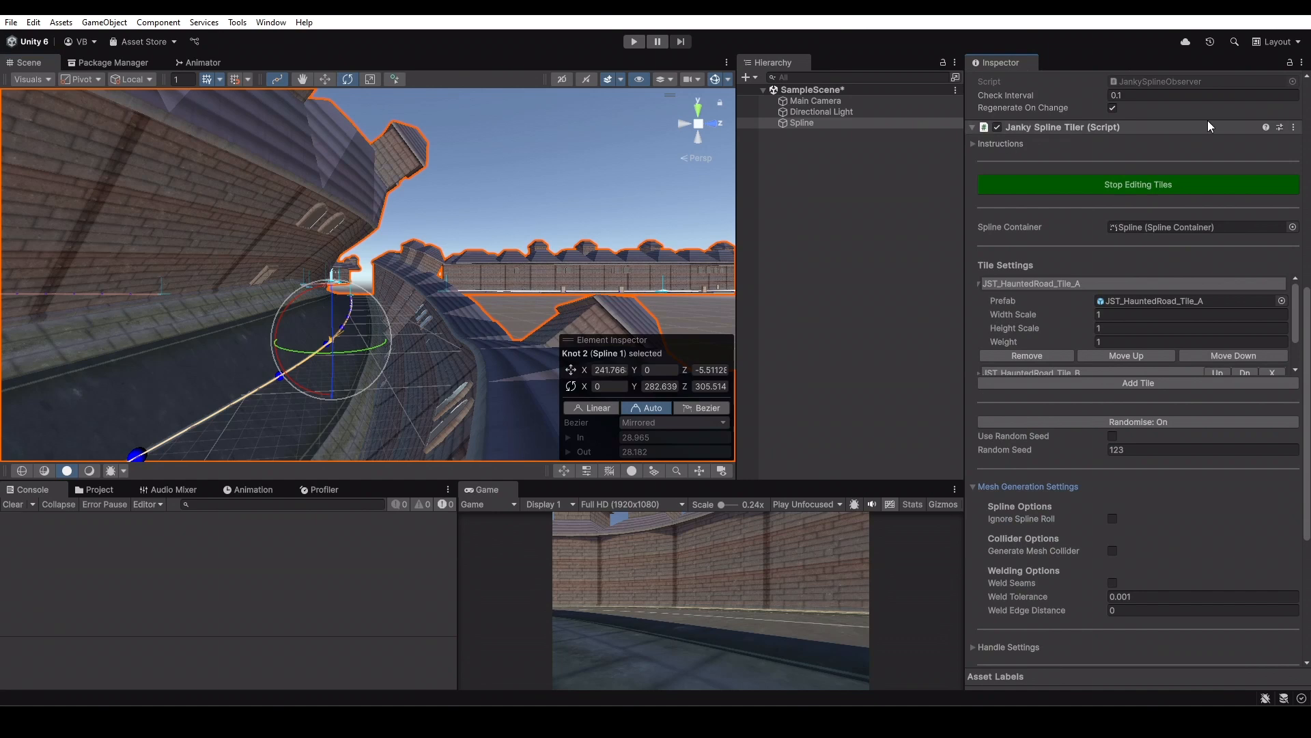
pyautogui.scroll(-3, 1235, 473)
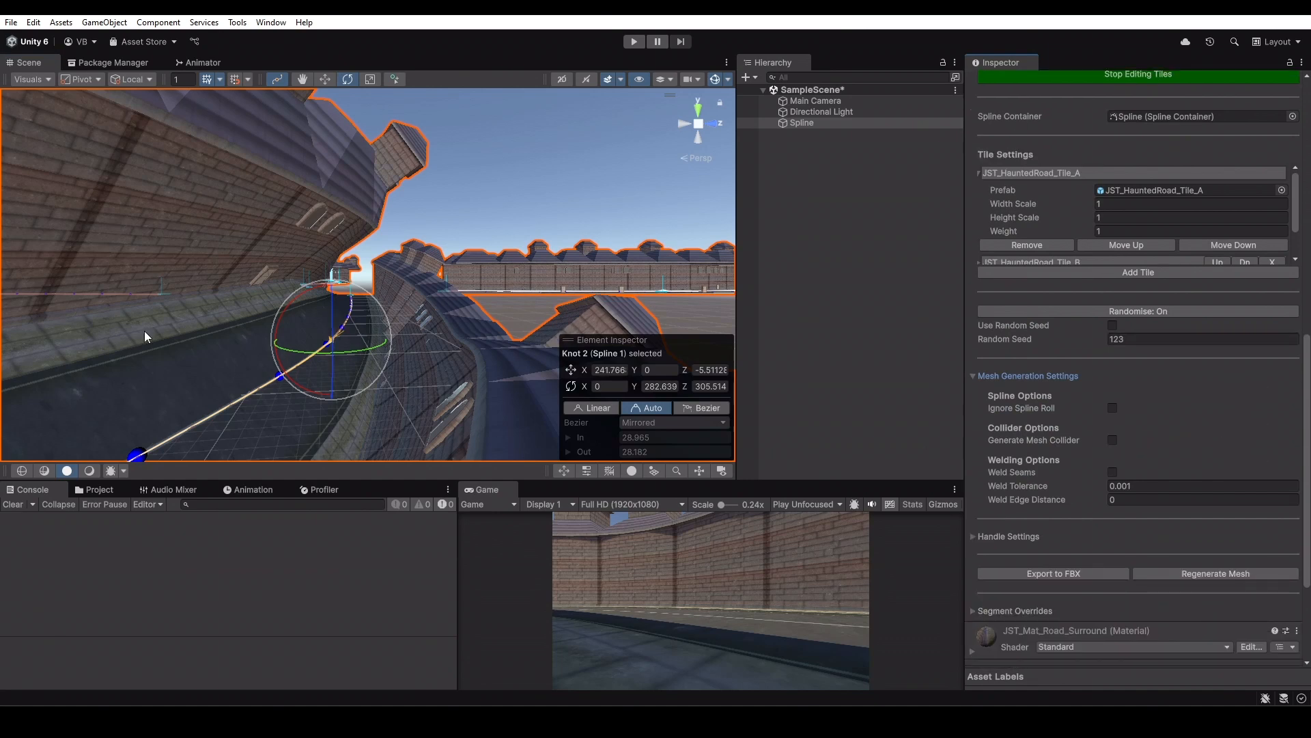
pyautogui.click(1113, 440)
pyautogui.scroll(-3, 1215, 462)
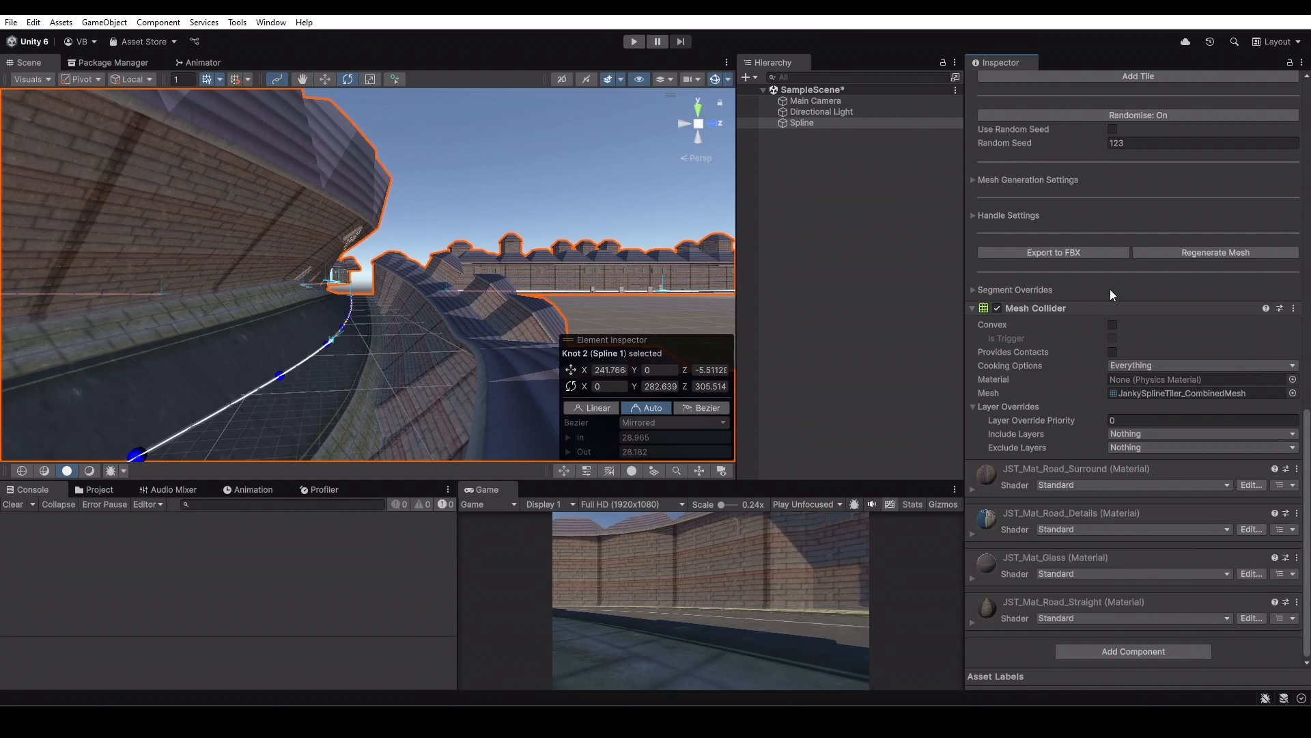
# Turn Use Random Seed on for the Janky Spline Tiler
pyautogui.scroll(4, 1109, 288)
pyautogui.click(1112, 387)
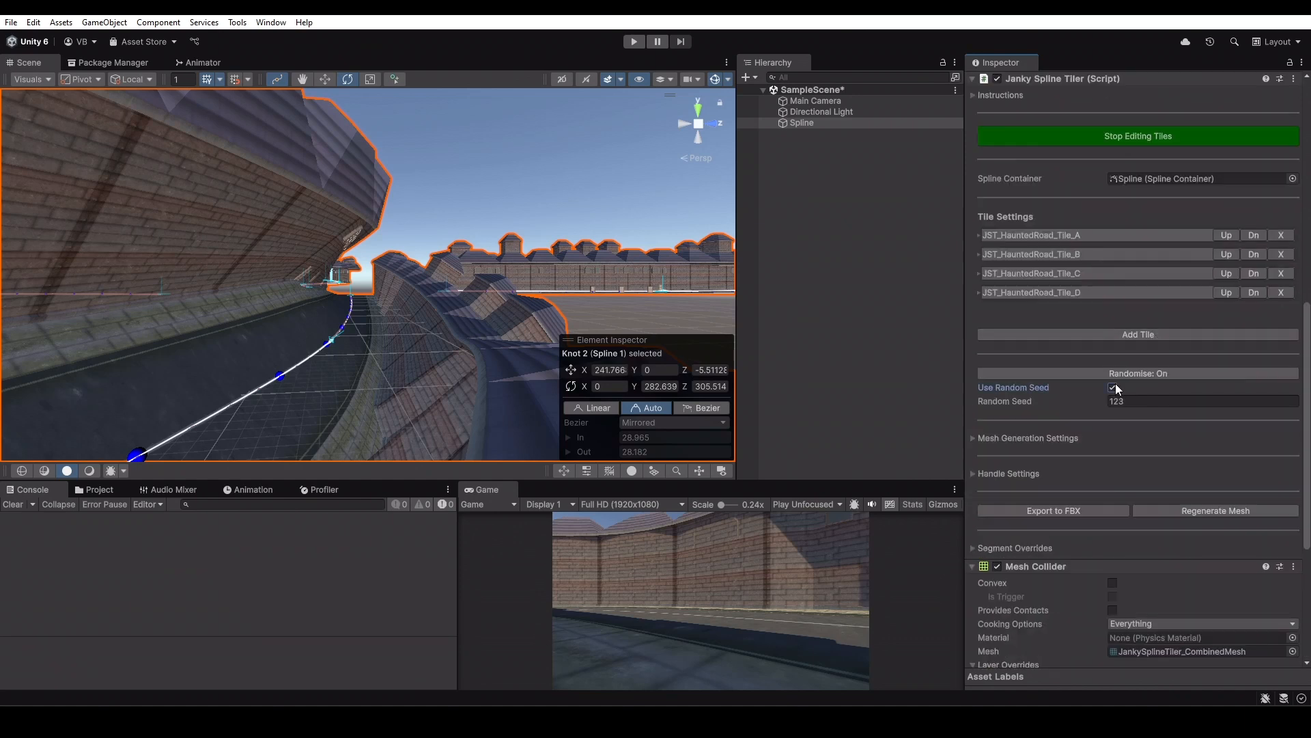
pyautogui.scroll(-3, 1127, 403)
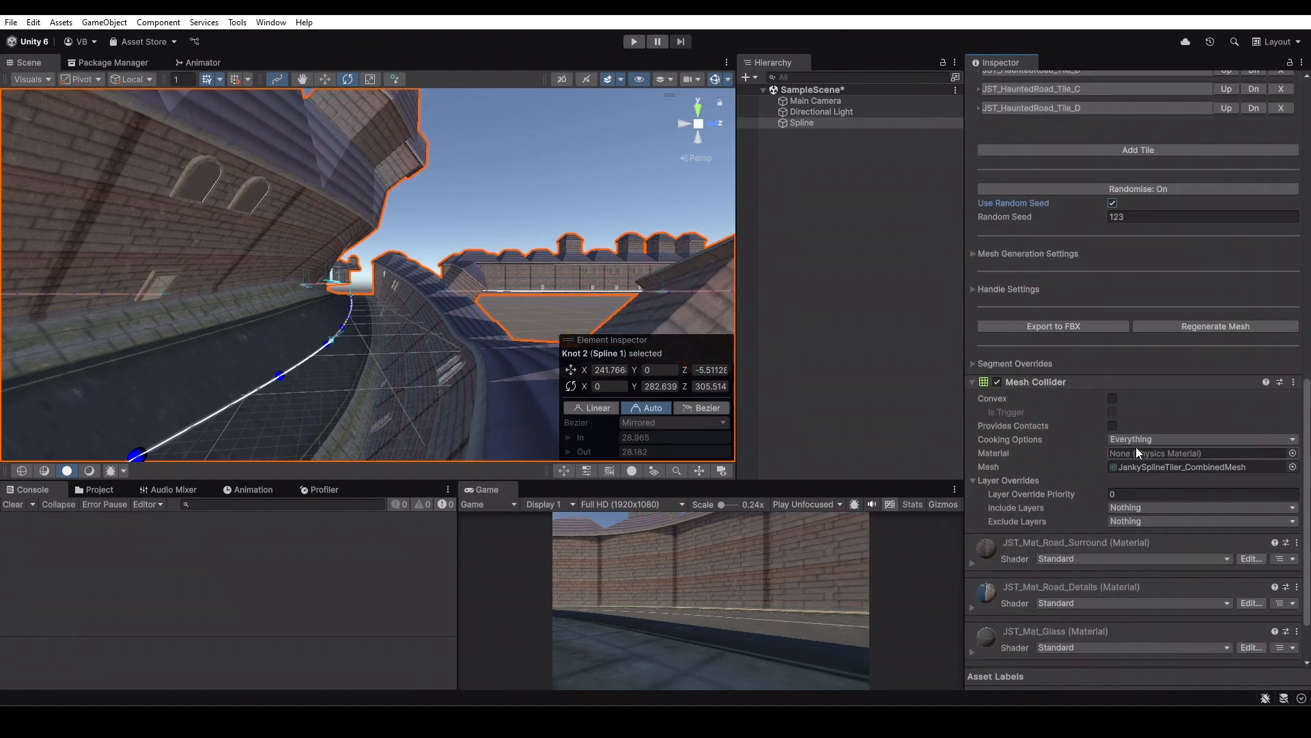
# Try Weld Seams in the mesh generation settings, inspect the shading of the street walls, and turn the option off again
pyautogui.click(977, 253)
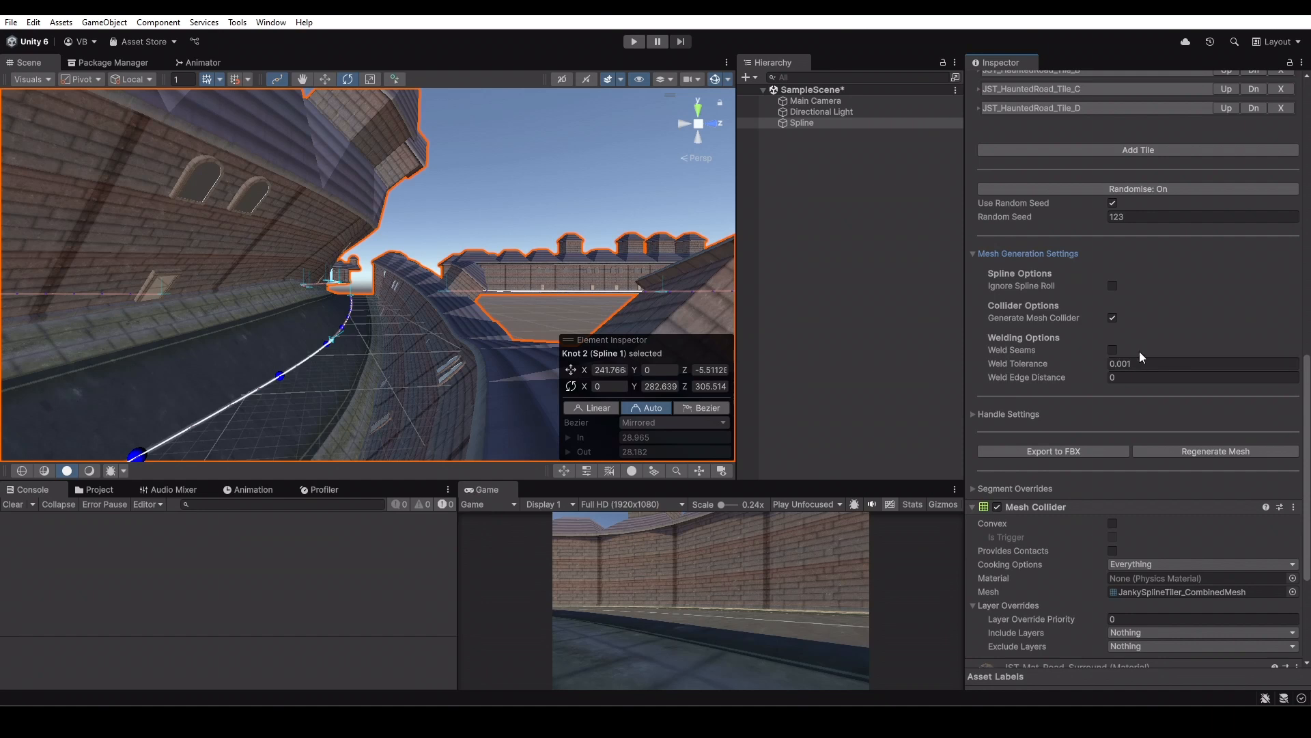
pyautogui.click(1113, 350)
pyautogui.moveTo(329, 314); pyautogui.dragTo(383, 322, button='middle')
pyautogui.moveTo(383, 323); pyautogui.dragTo(472, 219, button='right')
pyautogui.keyDown('alt'); pyautogui.moveTo(677, 249); pyautogui.dragTo(700, 334); pyautogui.keyUp('alt')
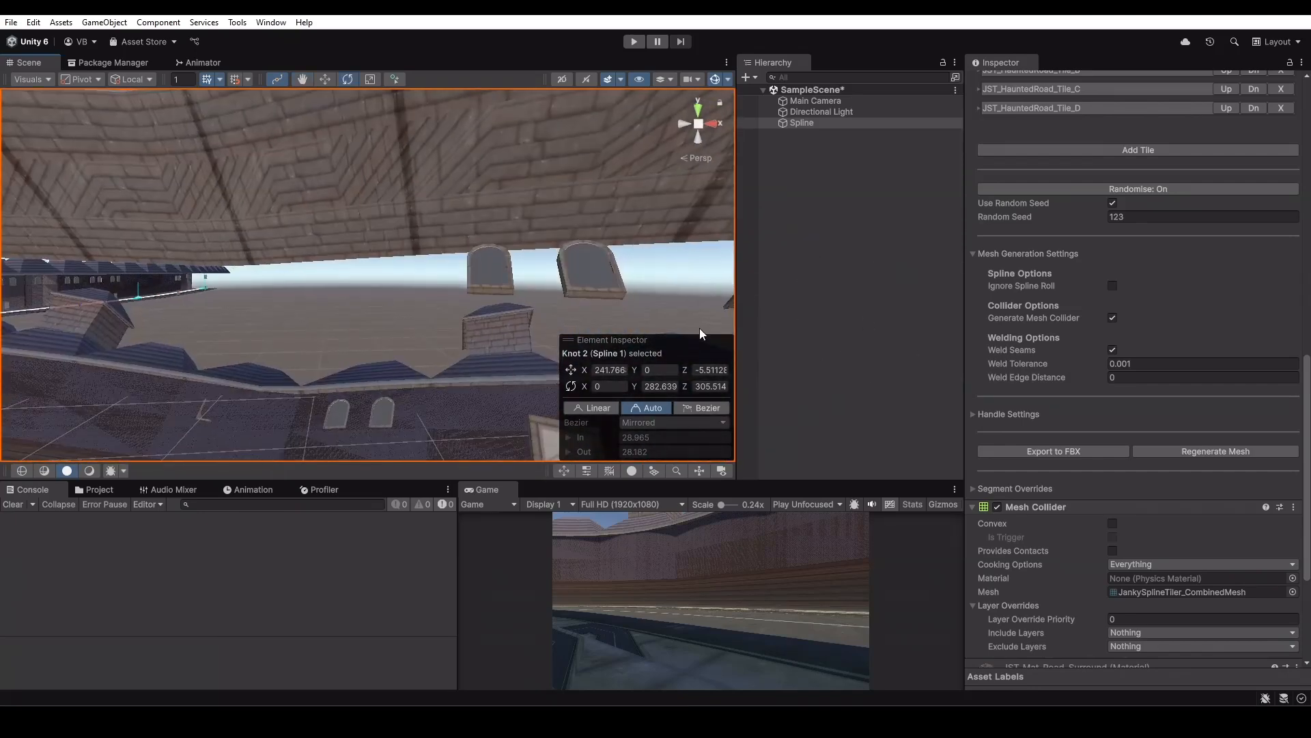
pyautogui.keyDown('alt'); pyautogui.moveTo(491, 229); pyautogui.dragTo(478, 310); pyautogui.keyUp('alt')
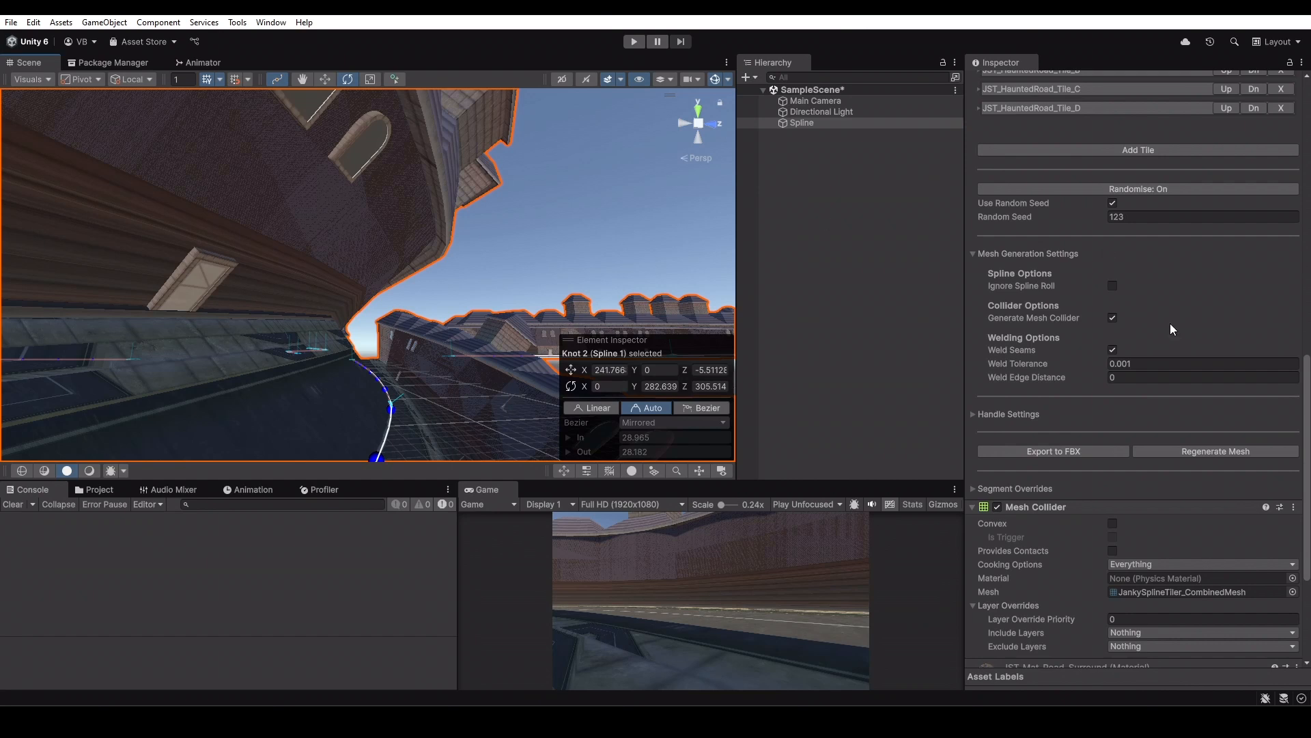
pyautogui.click(1112, 350)
pyautogui.moveTo(350, 306); pyautogui.dragTo(405, 346, button='right')
# Set the Handle World Size to 1.82 and check the override options of a mid-road tile without changing its tile
pyautogui.click(974, 414)
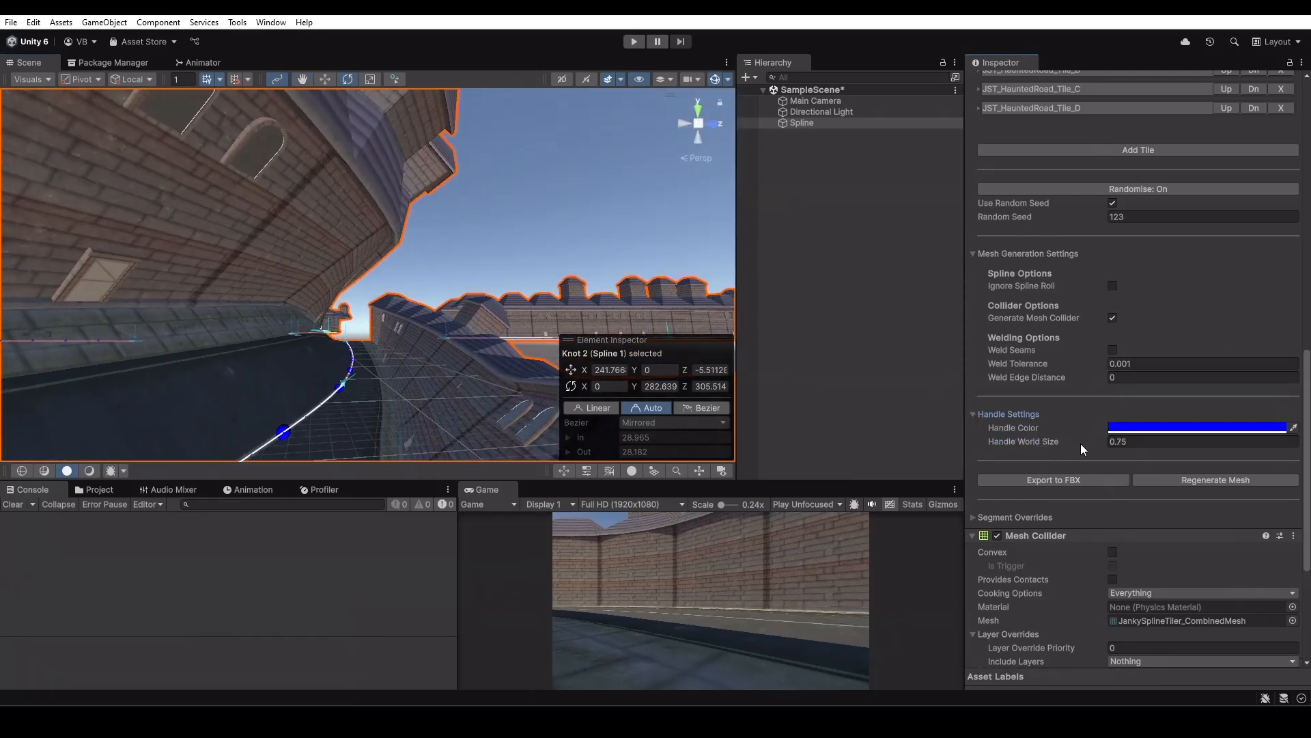
pyautogui.click(1045, 442)
pyautogui.moveTo(1046, 443)
pyautogui.mouseDown()
pyautogui.moveTo(1076, 441)
pyautogui.moveTo(1064, 444)
pyautogui.mouseUp()
pyautogui.moveTo(322, 369); pyautogui.dragTo(365, 302, button='right')
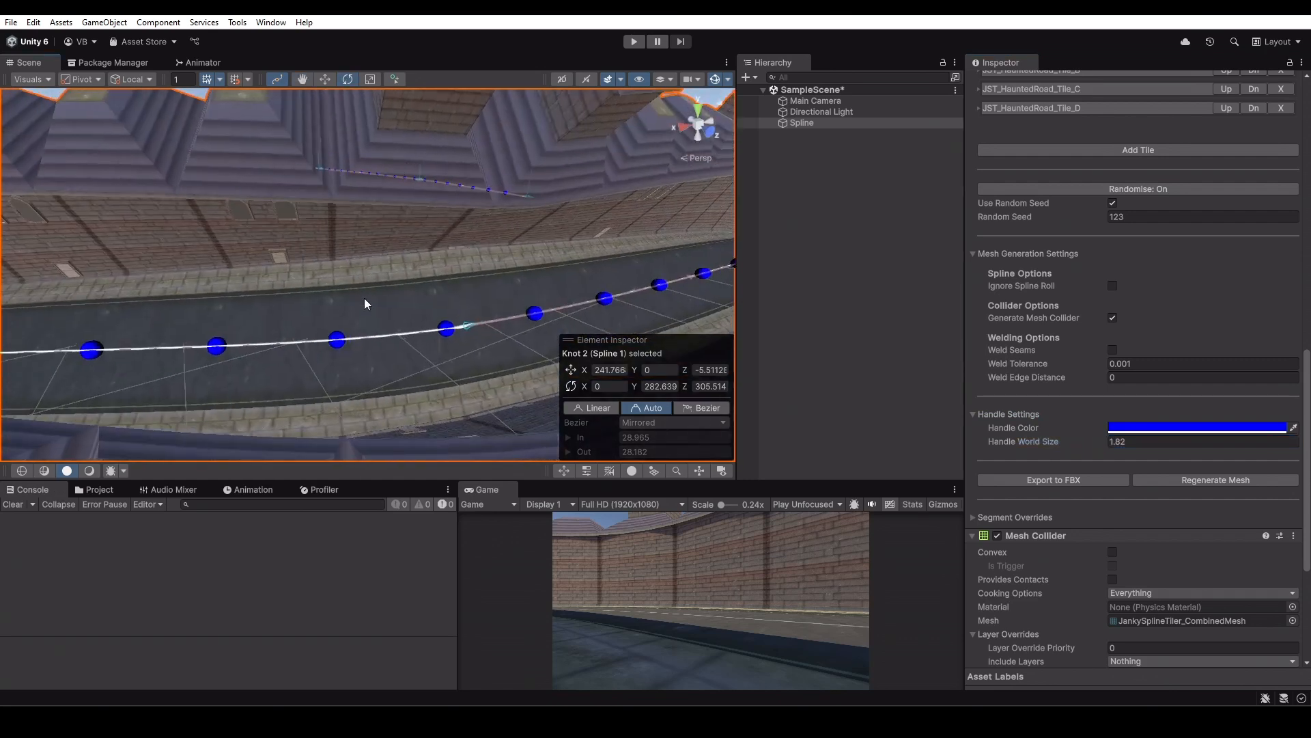
pyautogui.click(335, 338)
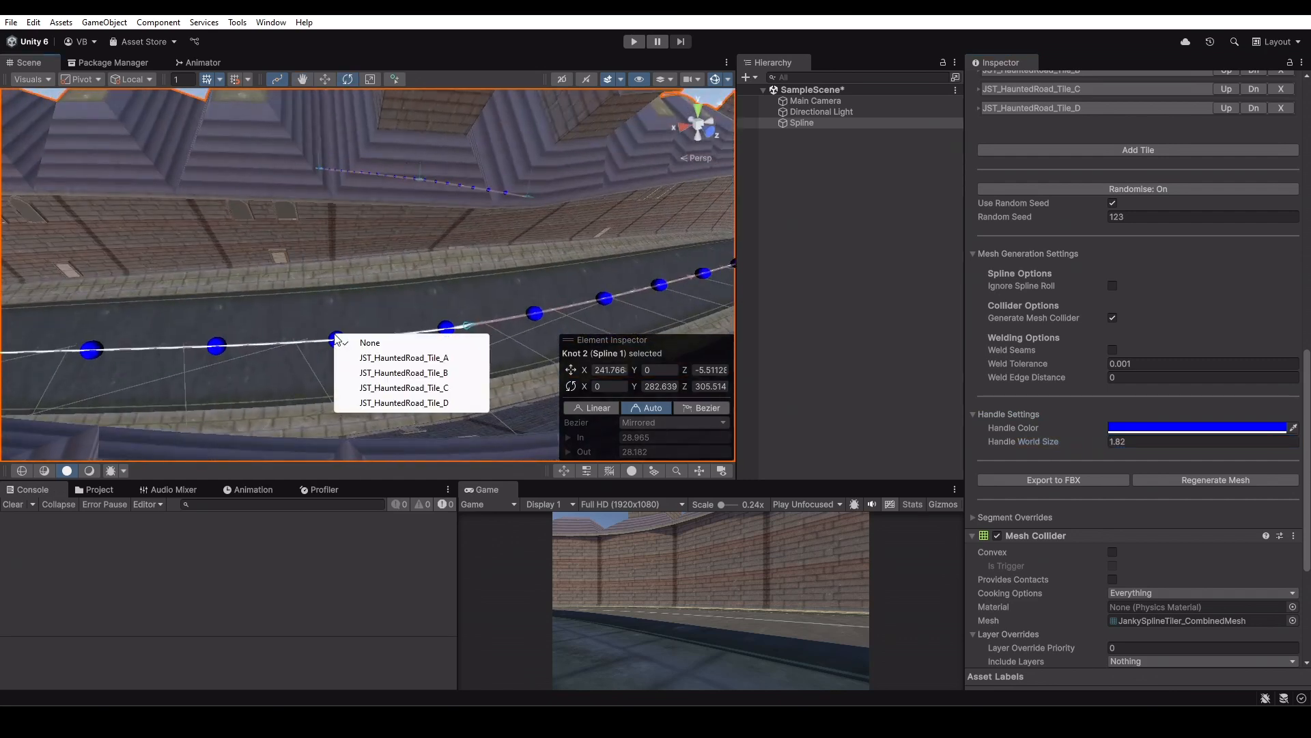
pyautogui.click(977, 297)
# Turn on Ignore Spline Roll in the mesh generation settings and inspect the road around knot 2 from above
pyautogui.scroll(10, 1017, 295)
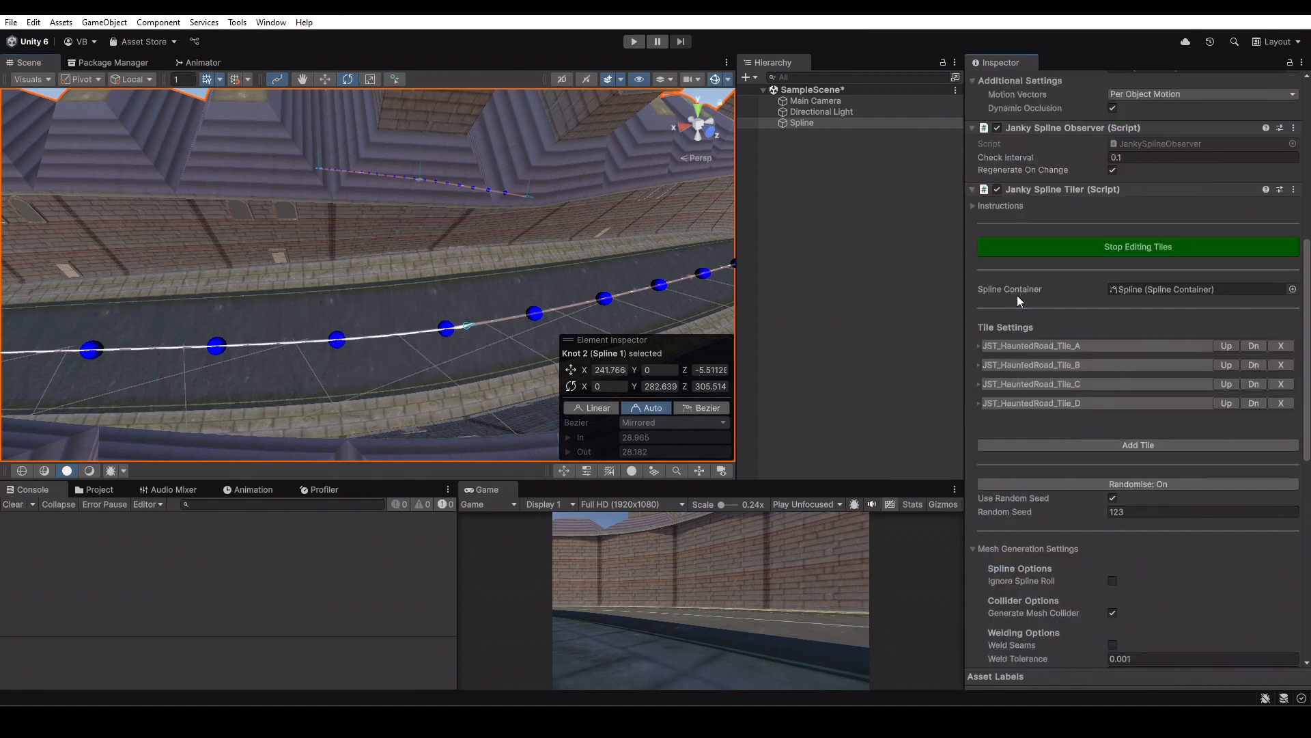
pyautogui.scroll(-3, 1176, 328)
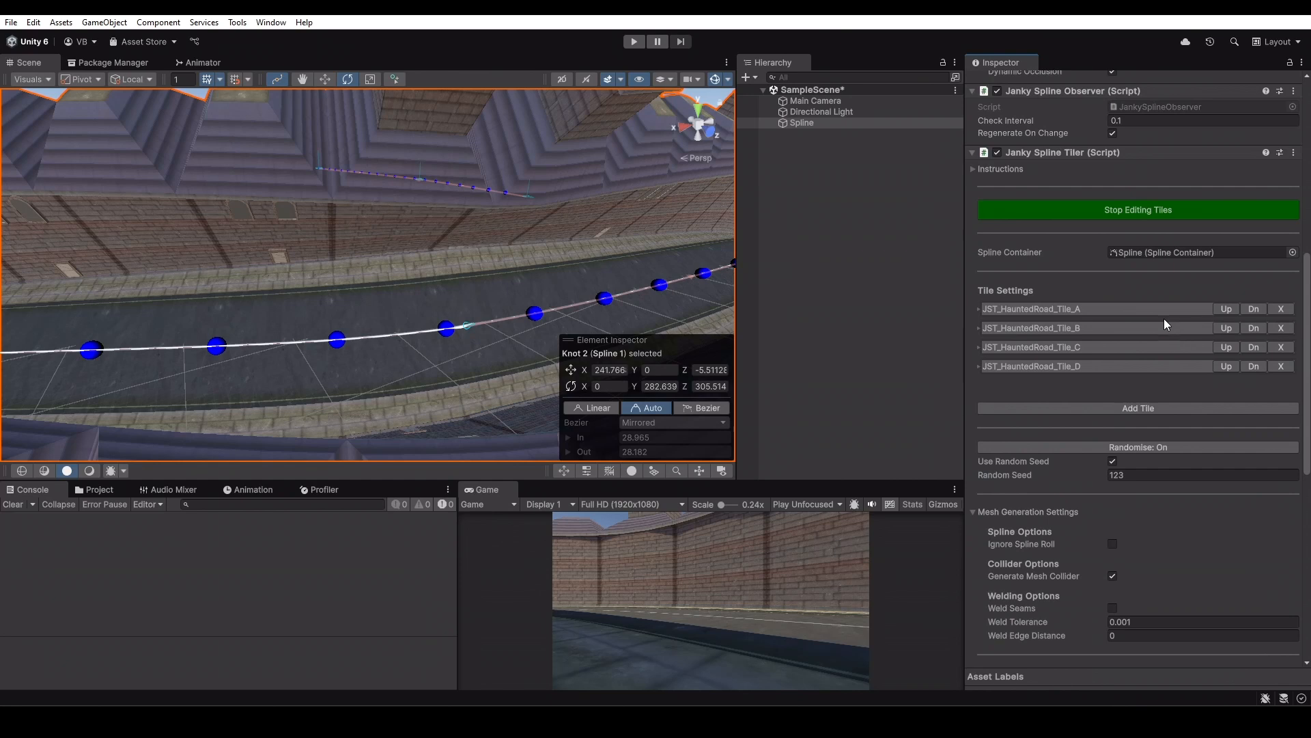
pyautogui.scroll(-6, 1107, 273)
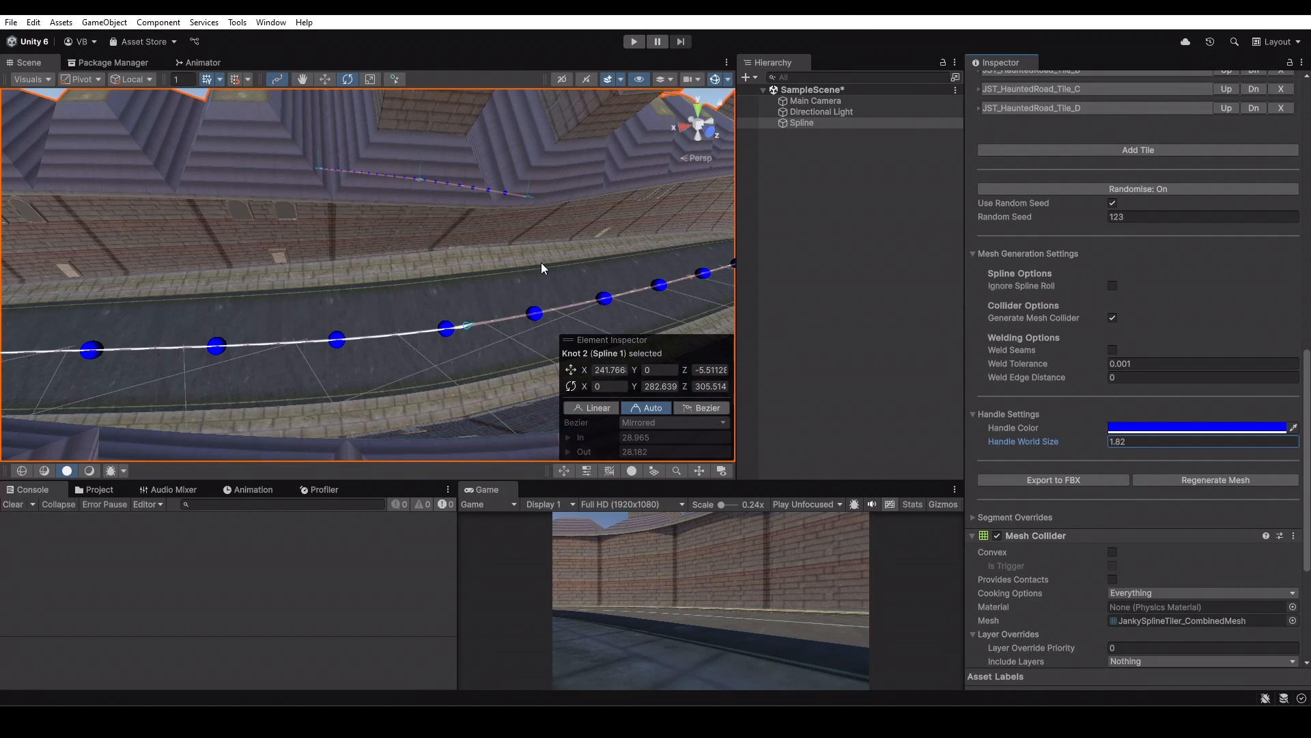
pyautogui.moveTo(539, 278); pyautogui.dragTo(484, 272, button='middle')
pyautogui.scroll(3, 482, 284)
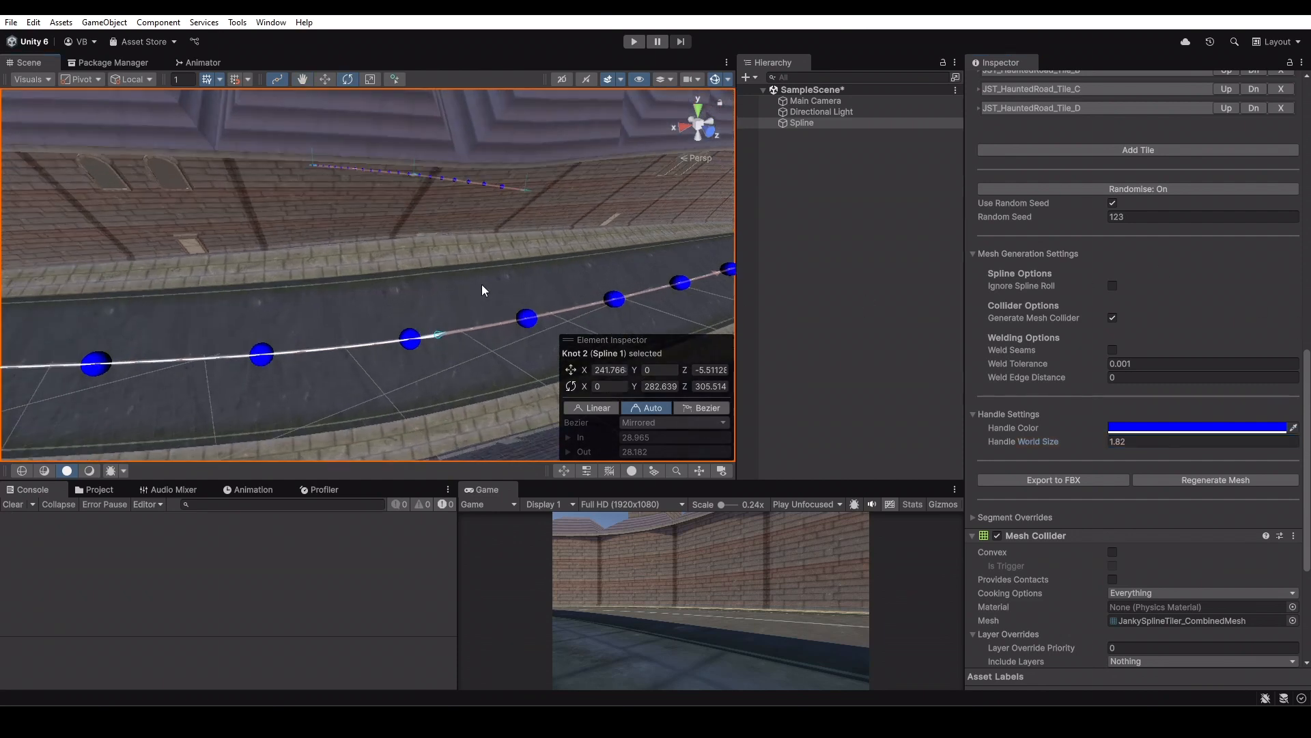
pyautogui.click(1112, 286)
pyautogui.scroll(-4, 465, 298)
pyautogui.keyDown('alt'); pyautogui.moveTo(466, 298); pyautogui.dragTo(764, 274); pyautogui.keyUp('alt')
pyautogui.scroll(5, 344, 323)
pyautogui.keyDown('alt'); pyautogui.moveTo(367, 267); pyautogui.dragTo(514, 264); pyautogui.keyUp('alt')
pyautogui.scroll(3, 428, 333)
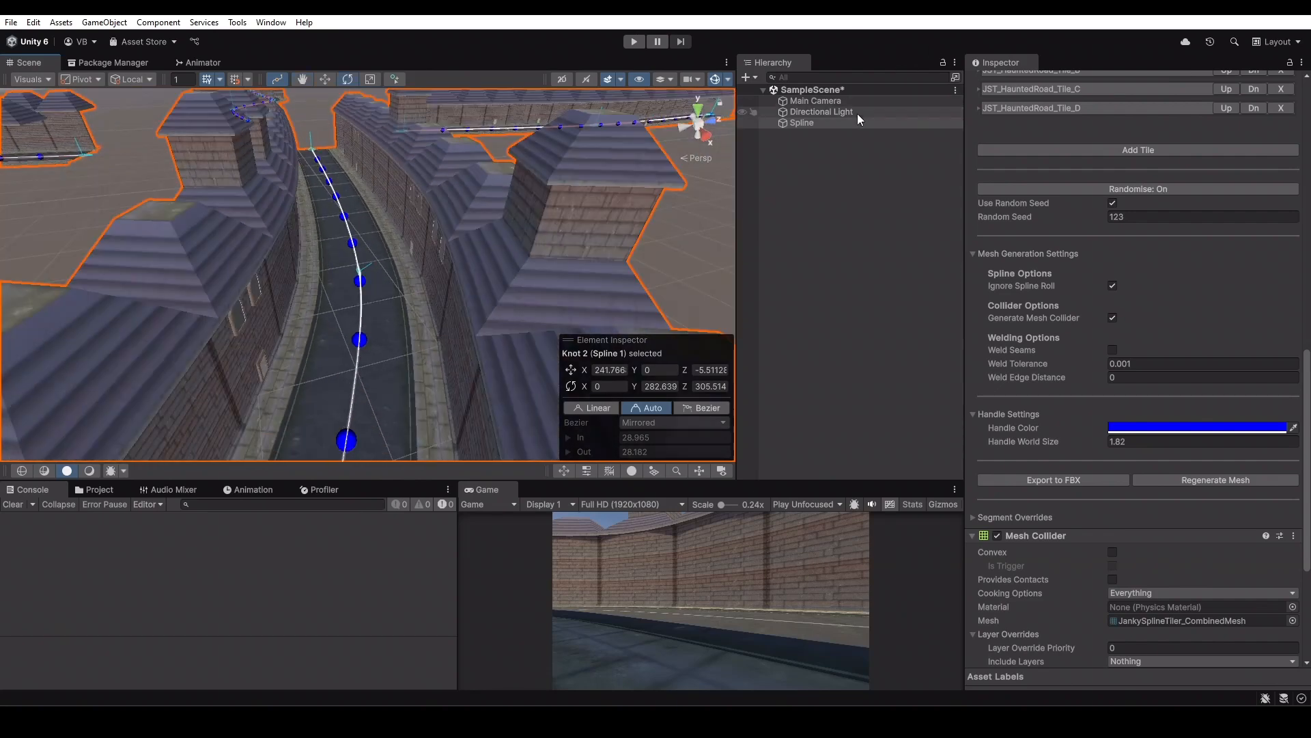
# Leave the spline editing context, rotate the whole Spline object to about -37.8 on X, and regenerate the mesh to inspect the tilted streets
pyautogui.scroll(-5, 380, 163)
pyautogui.keyDown('alt'); pyautogui.moveTo(380, 164); pyautogui.dragTo(341, 123); pyautogui.keyUp('alt')
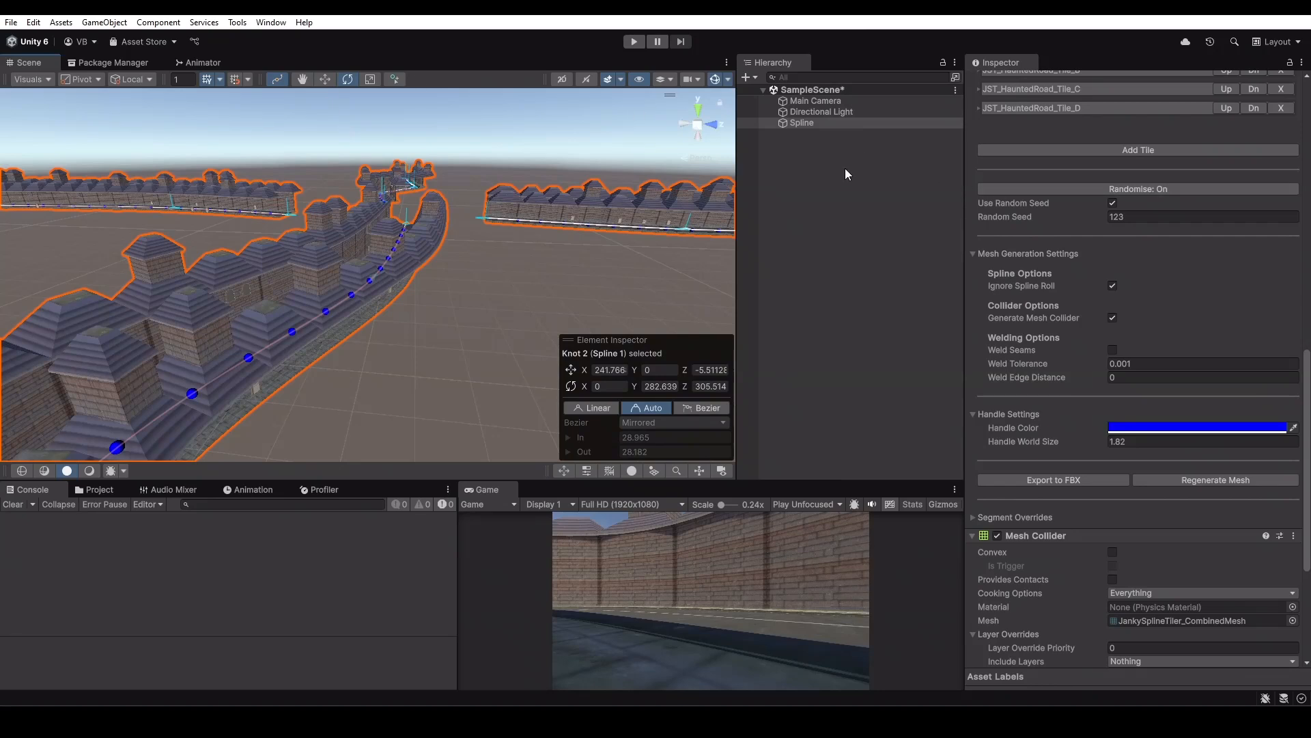
pyautogui.click(825, 122)
pyautogui.click(301, 79)
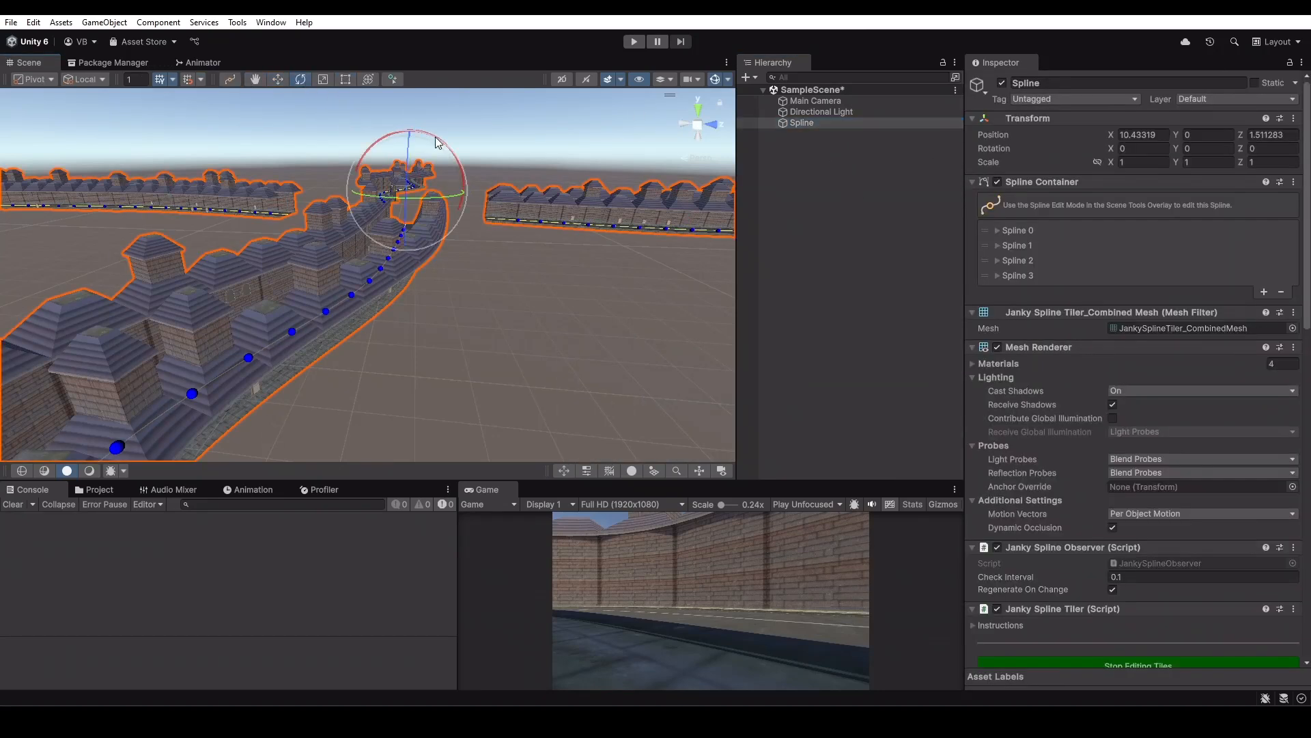
pyautogui.moveTo(459, 165); pyautogui.dragTo(368, 130)
pyautogui.scroll(-8, 1147, 402)
pyautogui.scroll(-8, 1158, 608)
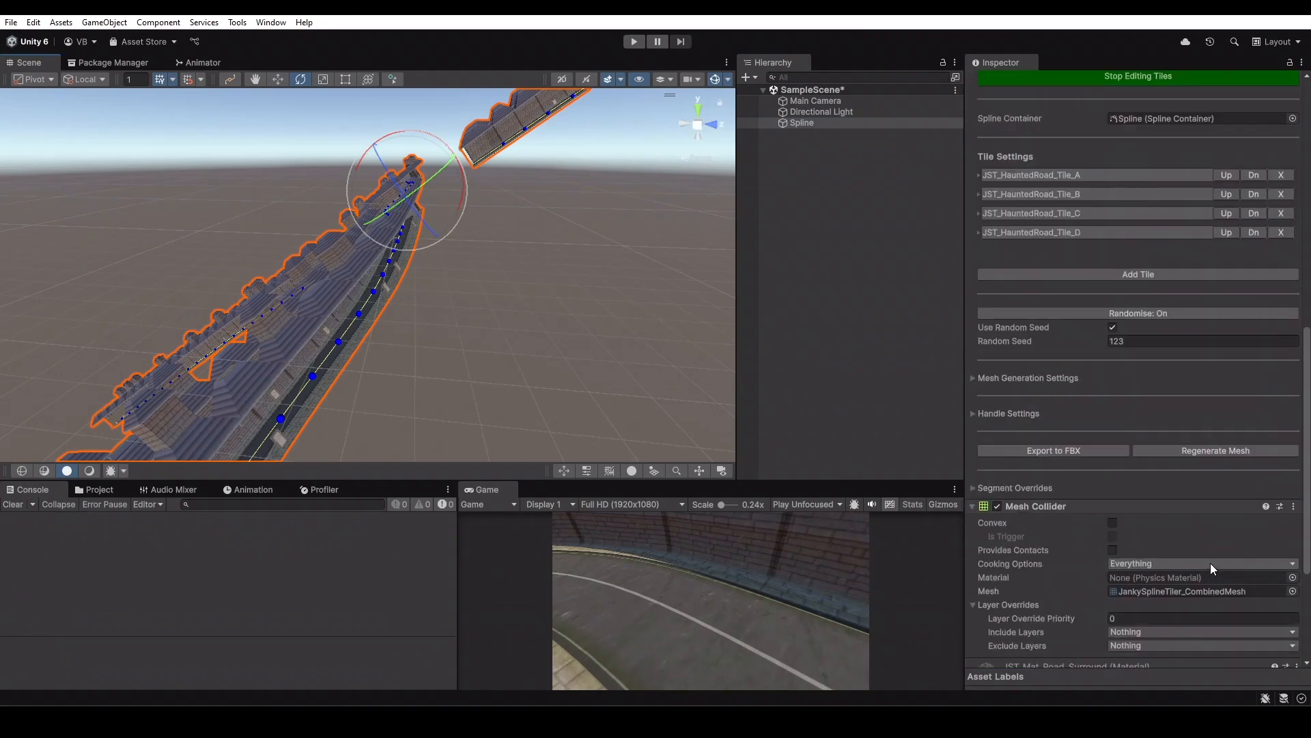
pyautogui.click(1211, 449)
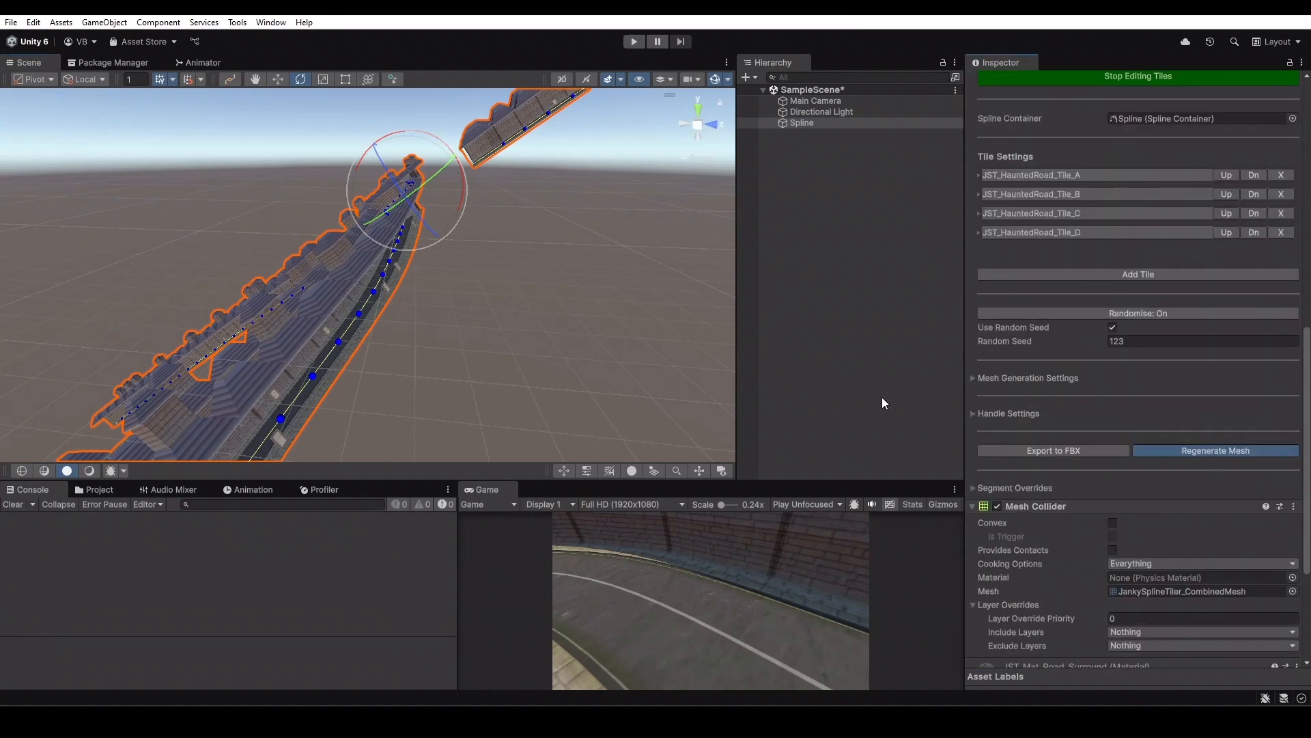
pyautogui.moveTo(522, 277); pyautogui.dragTo(878, 228, button='right')
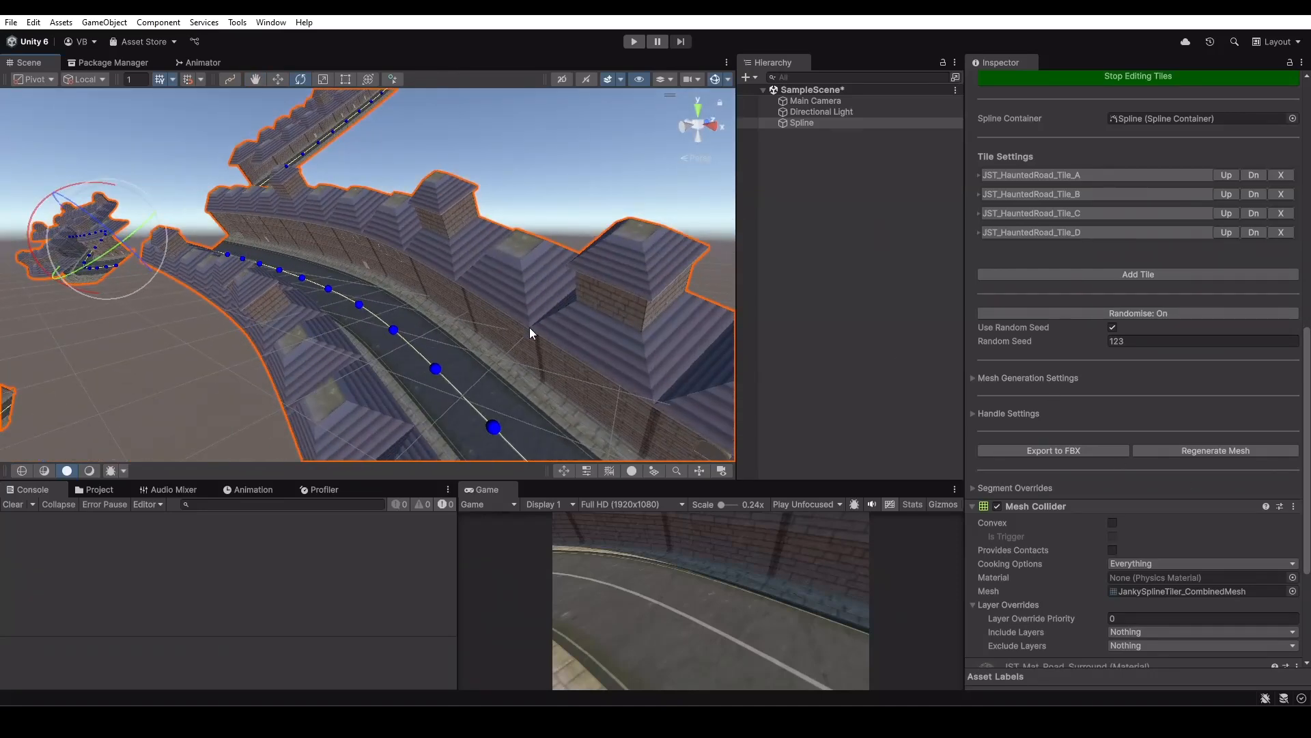
pyautogui.keyDown('alt'); pyautogui.moveTo(437, 239); pyautogui.dragTo(464, 233); pyautogui.keyUp('alt')
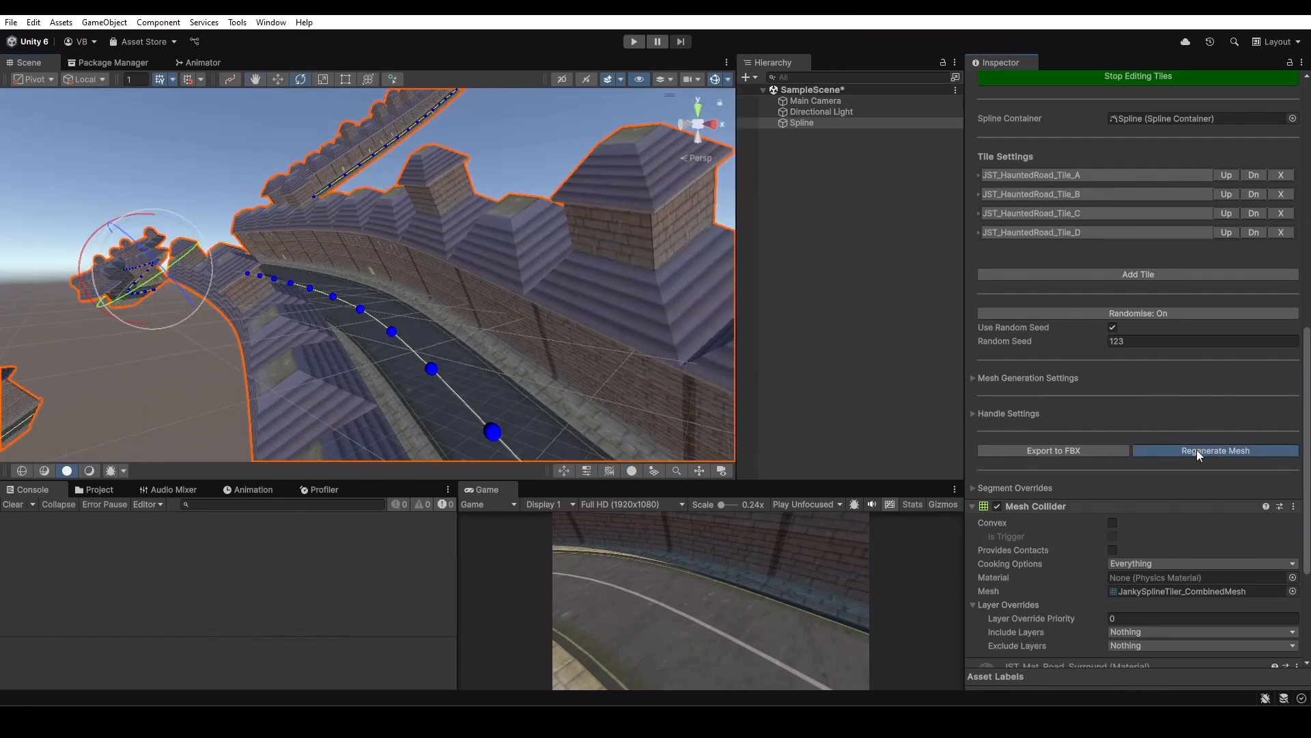
# Reset the Spline object's X rotation to 0
pyautogui.scroll(10, 1202, 410)
pyautogui.click(1156, 149)
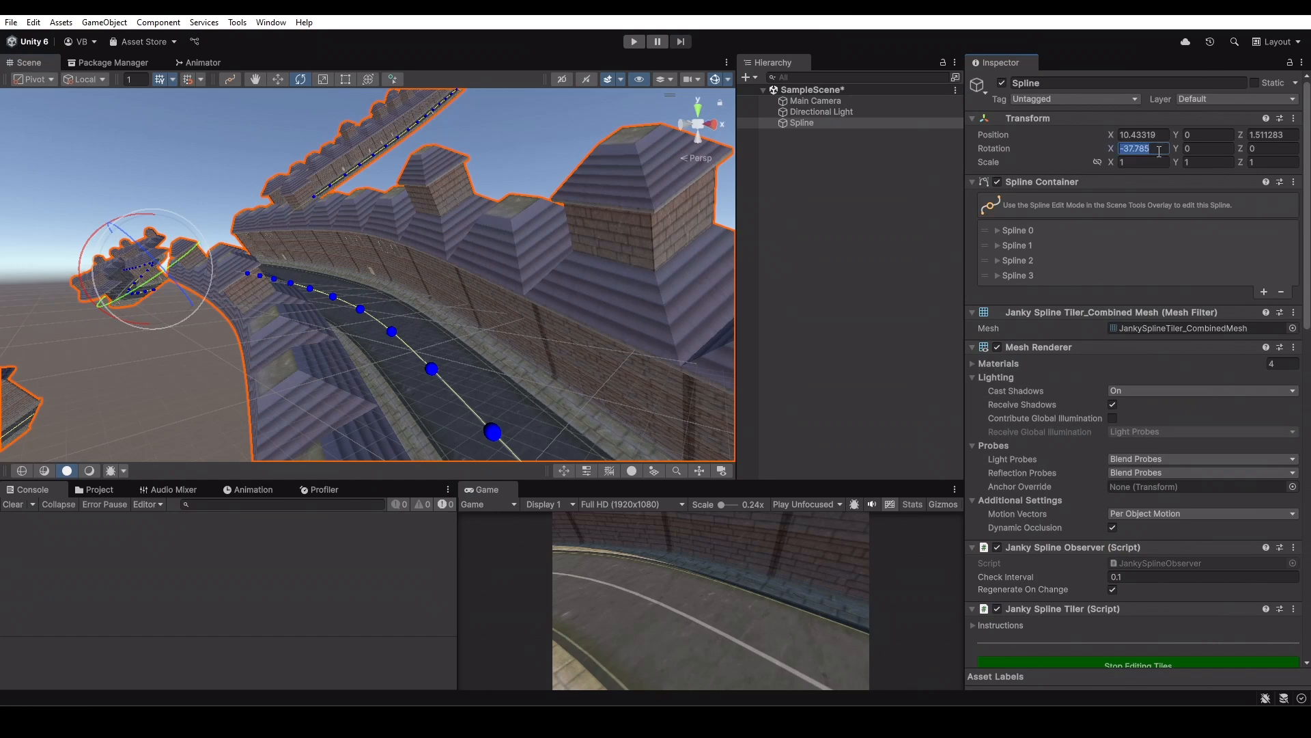
pyautogui.write('0')
# Stop editing tiles on the Spline object
pyautogui.scroll(-10, 1019, 326)
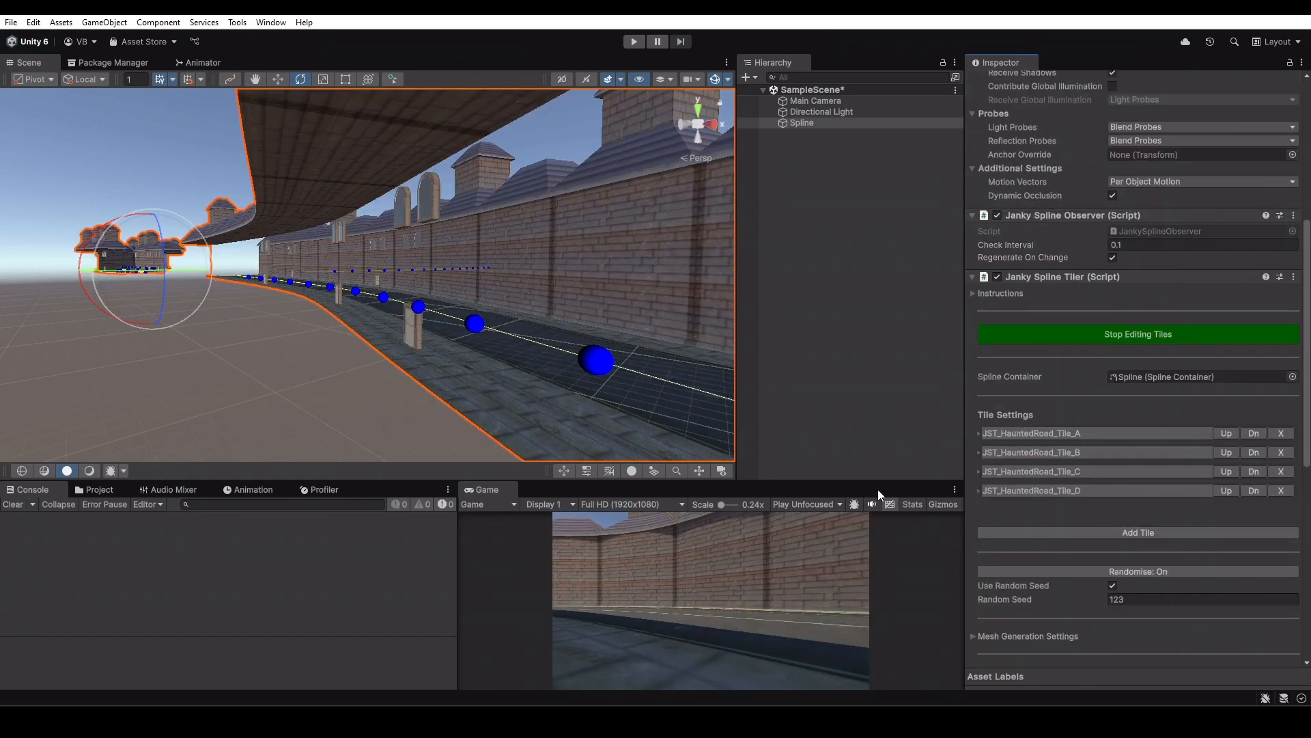
pyautogui.scroll(-8, 1018, 327)
pyautogui.keyDown('alt'); pyautogui.moveTo(601, 228); pyautogui.dragTo(302, 347); pyautogui.keyUp('alt')
pyautogui.click(1089, 79)
pyautogui.scroll(4, 299, 319)
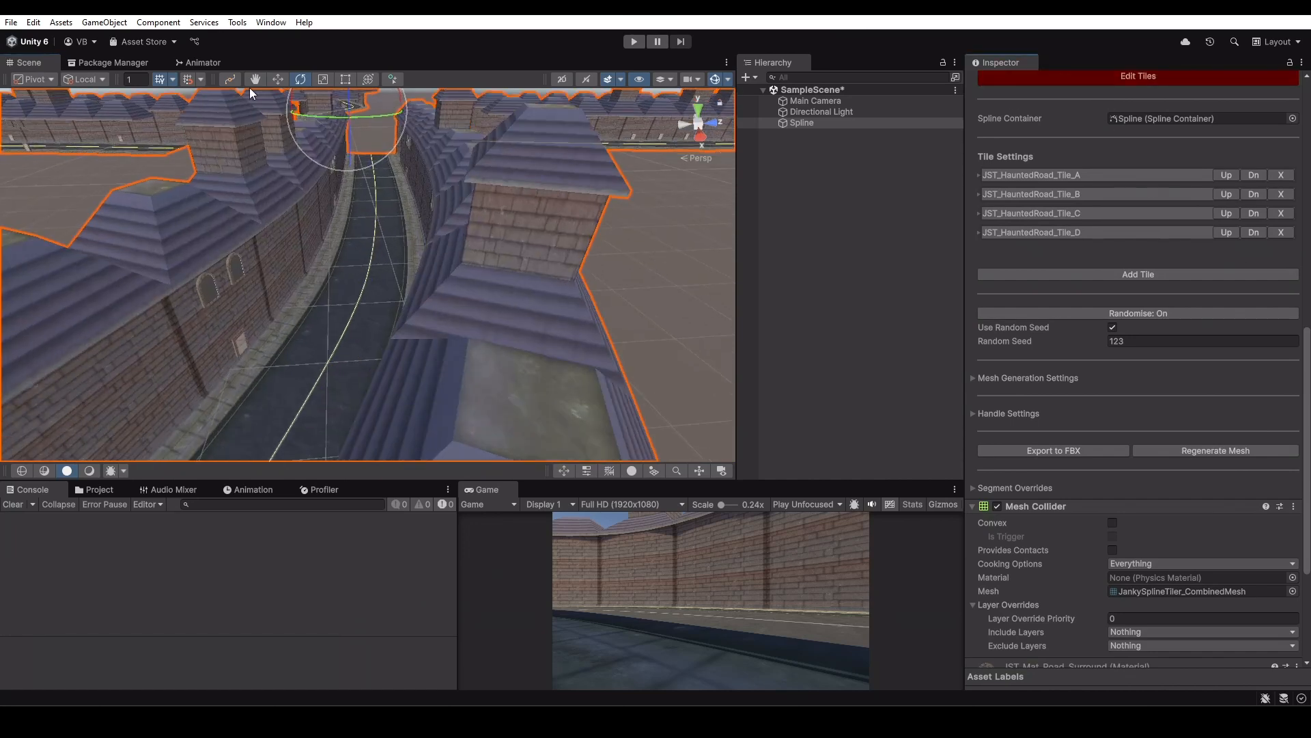
# Reset the Z rotation of knot 2 on Spline 1 to 0 and turn off Ignore Spline Roll
pyautogui.click(231, 80)
pyautogui.click(369, 270)
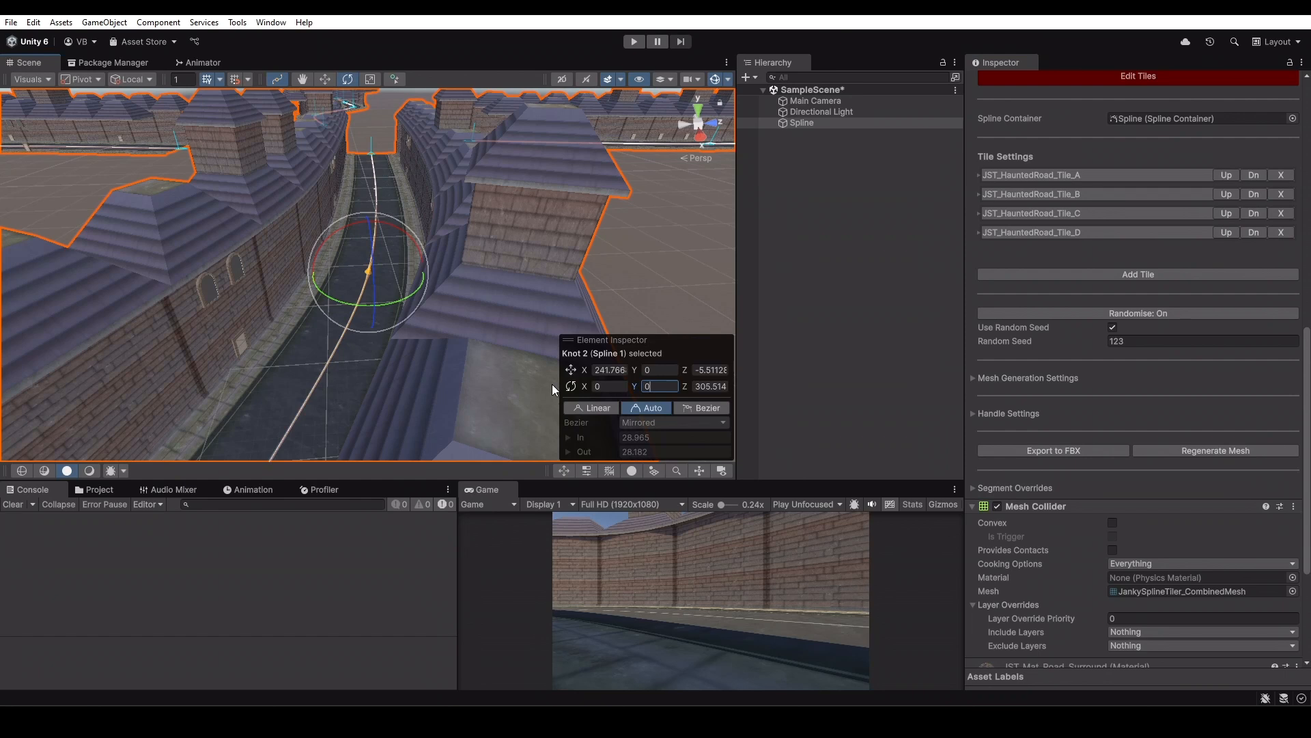
pyautogui.click(703, 386)
pyautogui.write('0')
pyautogui.click(975, 379)
pyautogui.click(1112, 409)
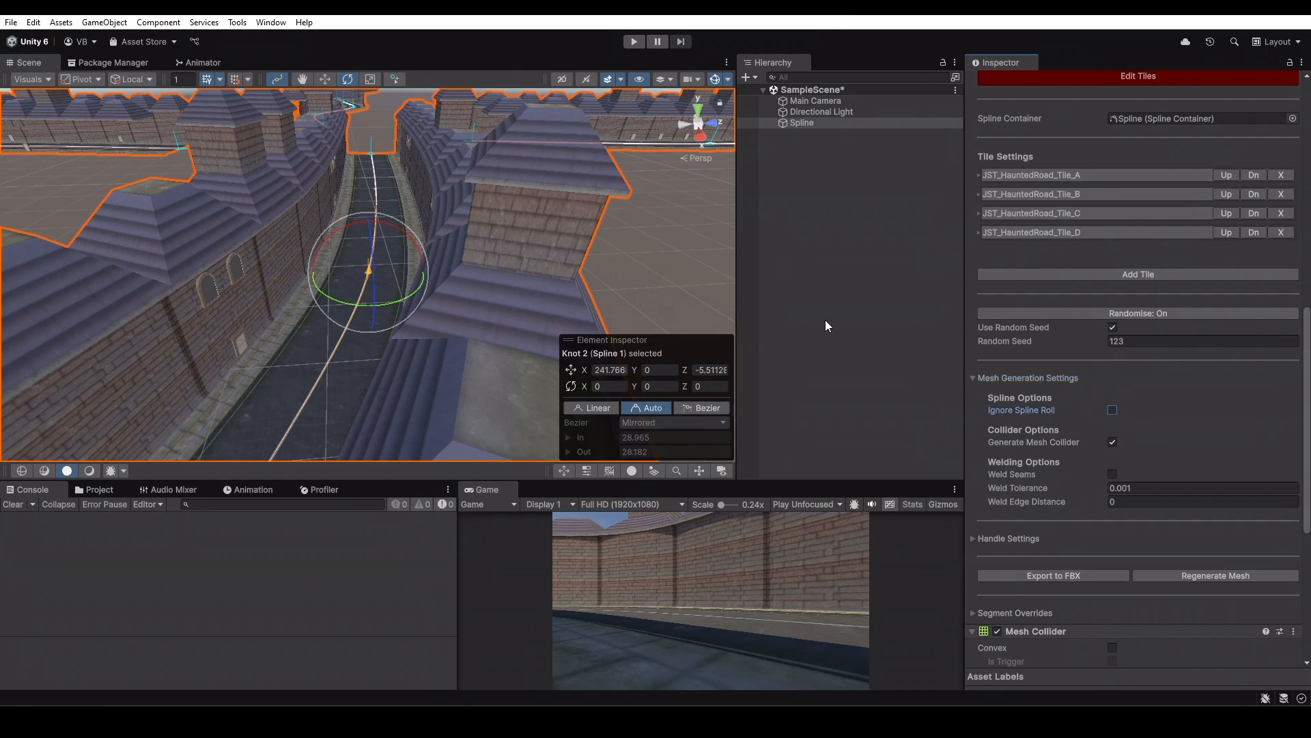
# Deselect the Spline object and survey the open ground between the street ends
pyautogui.click(825, 320)
pyautogui.scroll(-5, 390, 245)
pyautogui.keyDown('alt'); pyautogui.moveTo(386, 248); pyautogui.dragTo(837, 300); pyautogui.keyUp('alt')
pyautogui.moveTo(355, 274); pyautogui.dragTo(610, 240, button='middle')
pyautogui.scroll(4, 609, 239)
pyautogui.keyDown('alt'); pyautogui.moveTo(609, 240); pyautogui.dragTo(1165, 268); pyautogui.keyUp('alt')
pyautogui.keyDown('alt'); pyautogui.moveTo(386, 256); pyautogui.dragTo(300, 364); pyautogui.keyUp('alt')
# Collapse the Editor folder and expand the project folders down to Examples > HauntedRoads > Prefabs > Junctions
pyautogui.click(98, 490)
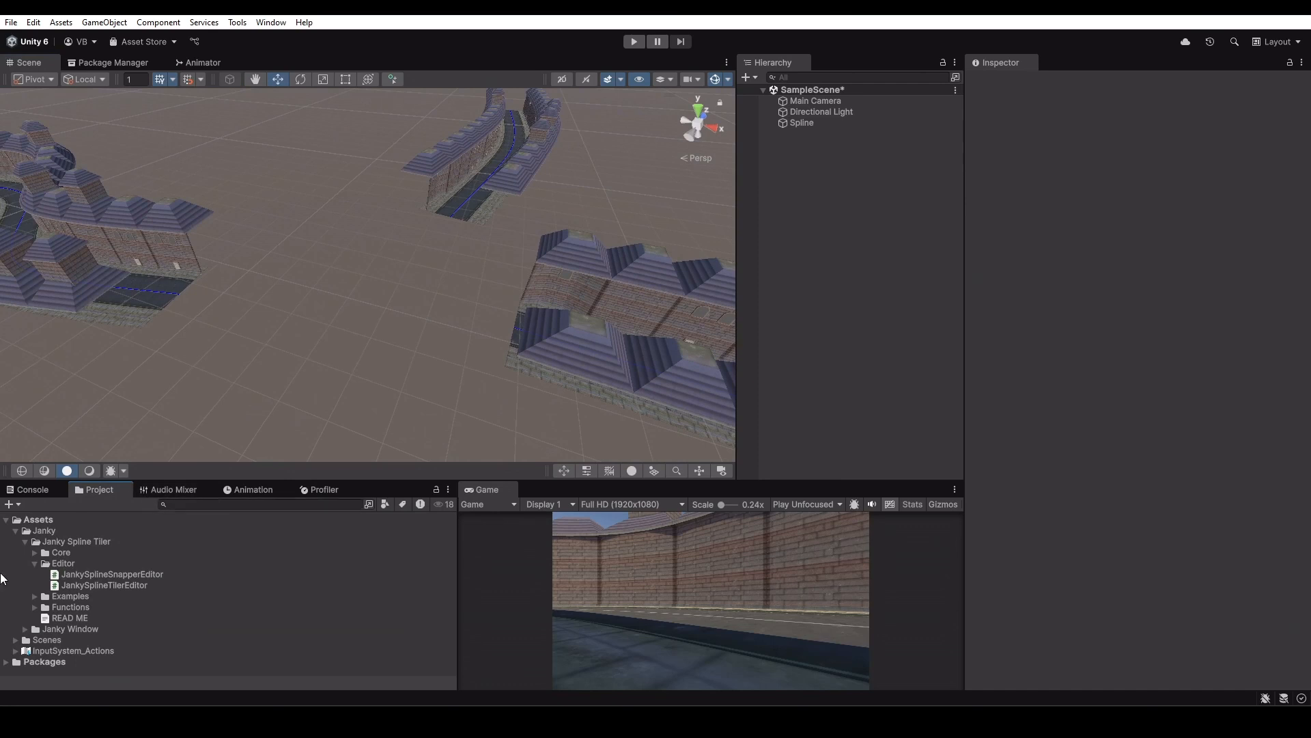
pyautogui.click(36, 564)
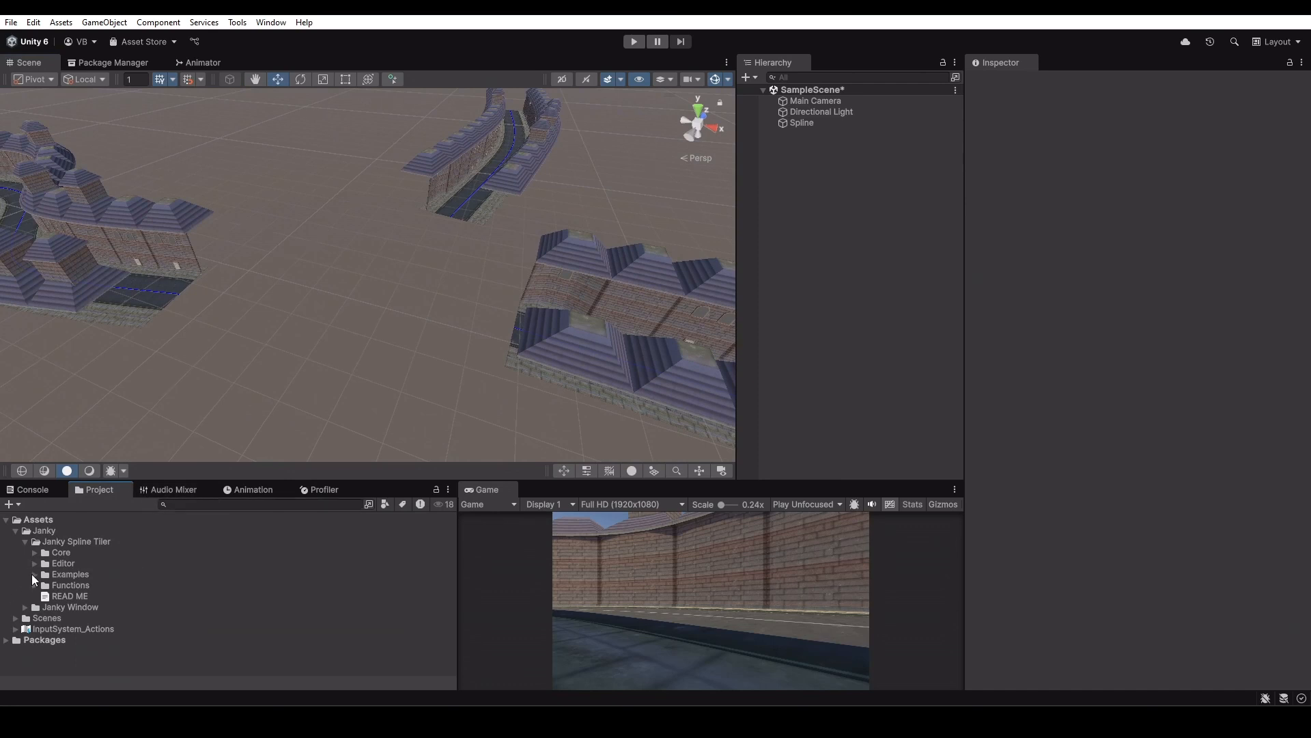
pyautogui.click(34, 574)
pyautogui.click(46, 585)
pyautogui.scroll(-3, 141, 595)
pyautogui.scroll(3, 141, 601)
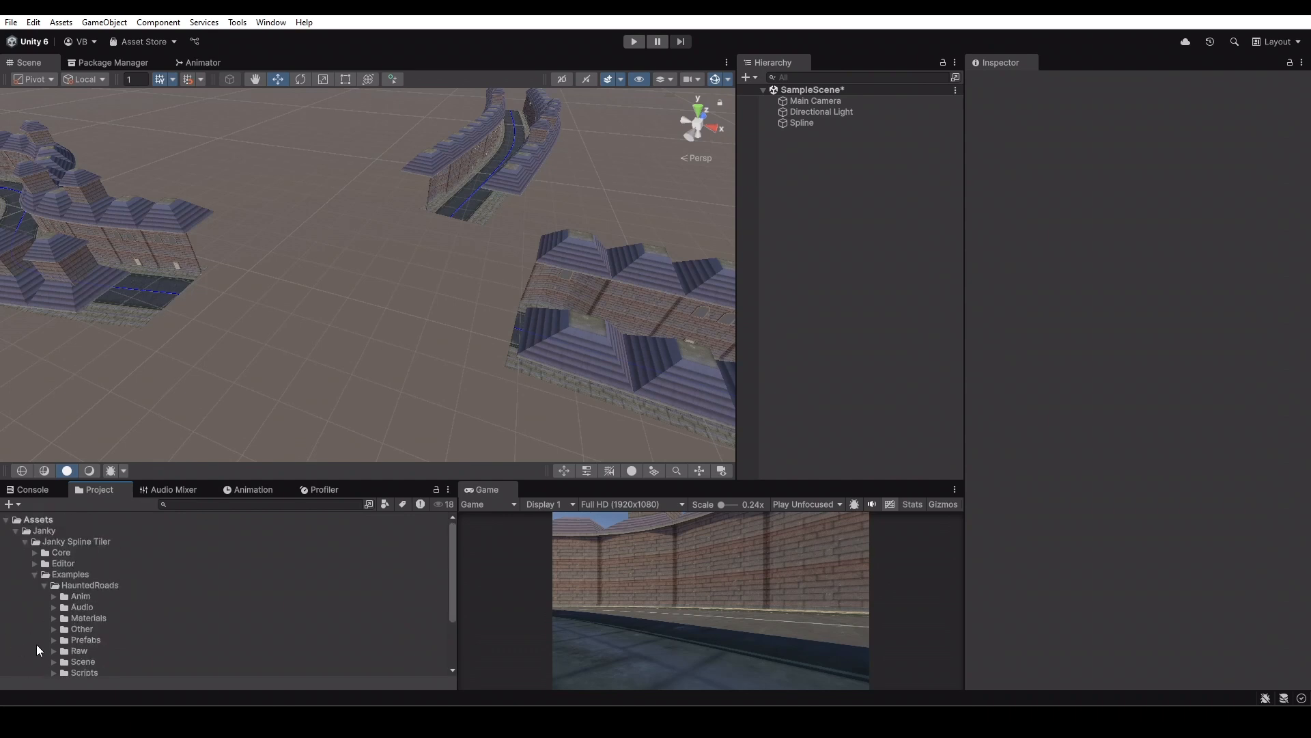
pyautogui.click(53, 640)
pyautogui.scroll(-3, 170, 625)
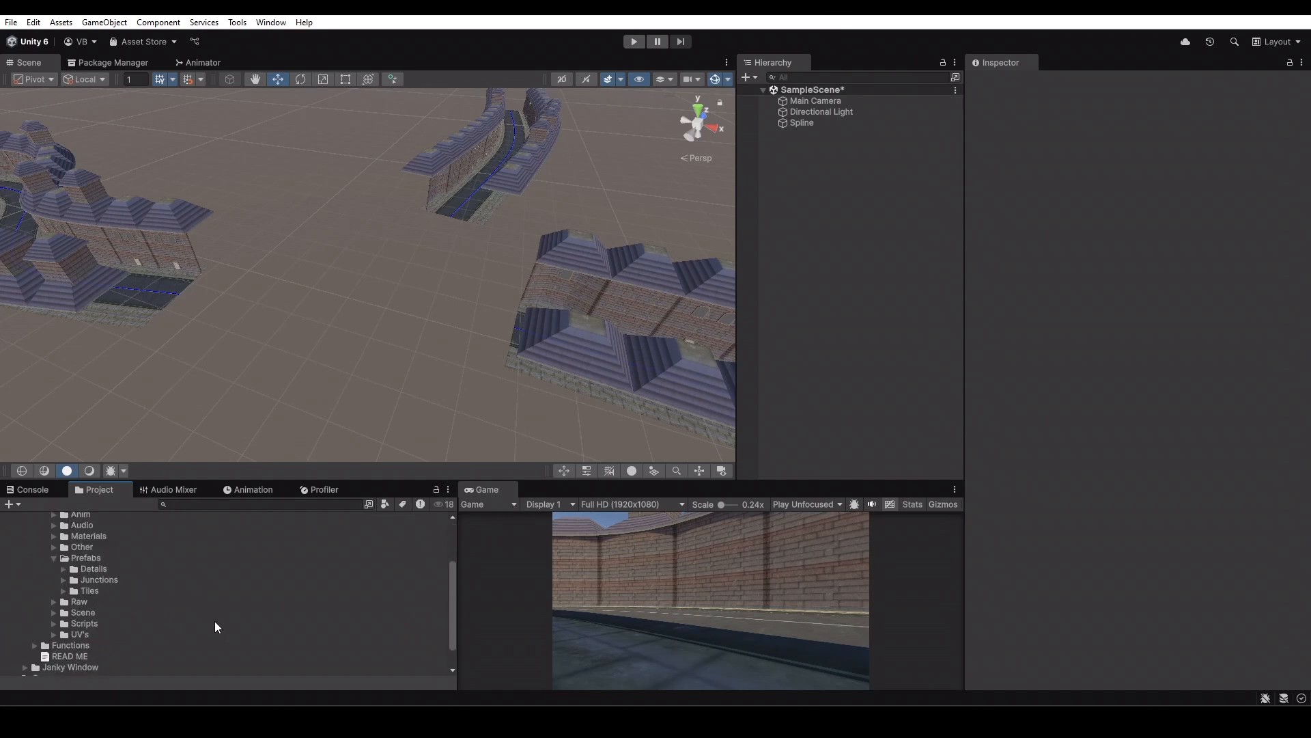
pyautogui.click(64, 580)
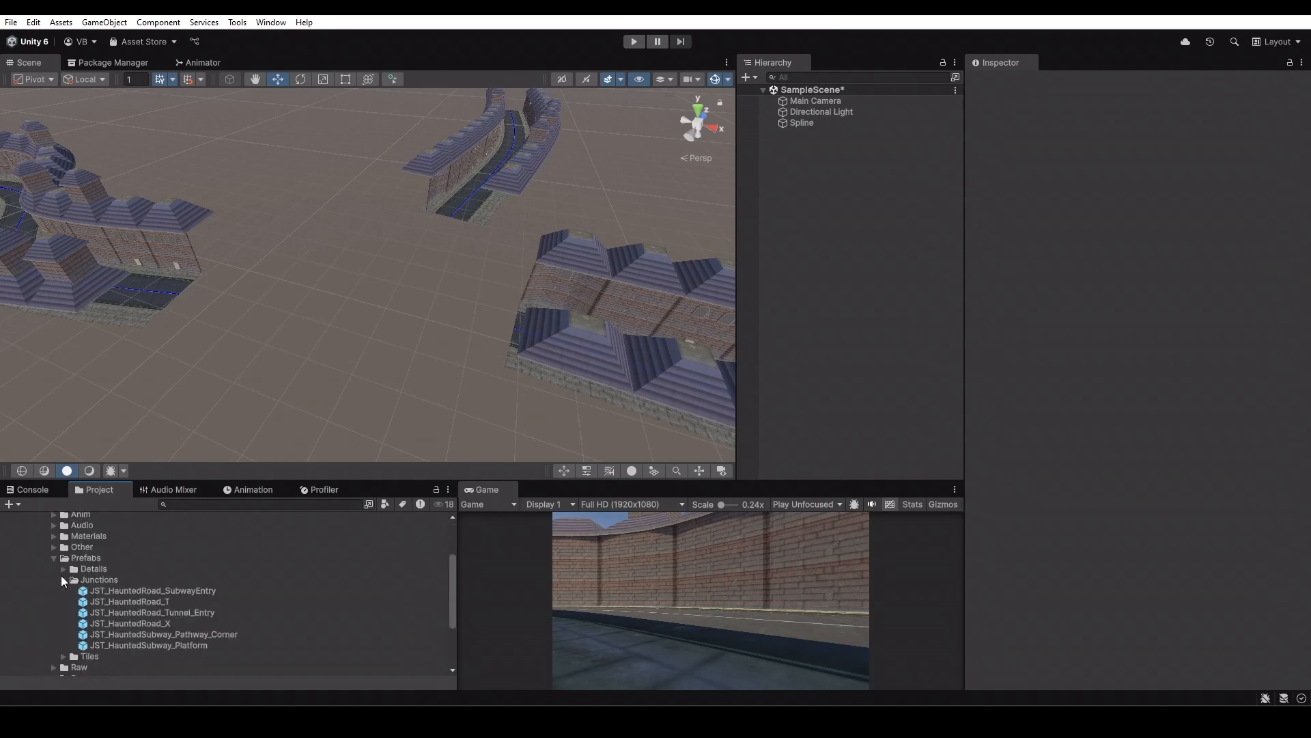
# Place the JST_HauntedRoad_X junction prefab in the scene between the street ends
pyautogui.click(149, 623)
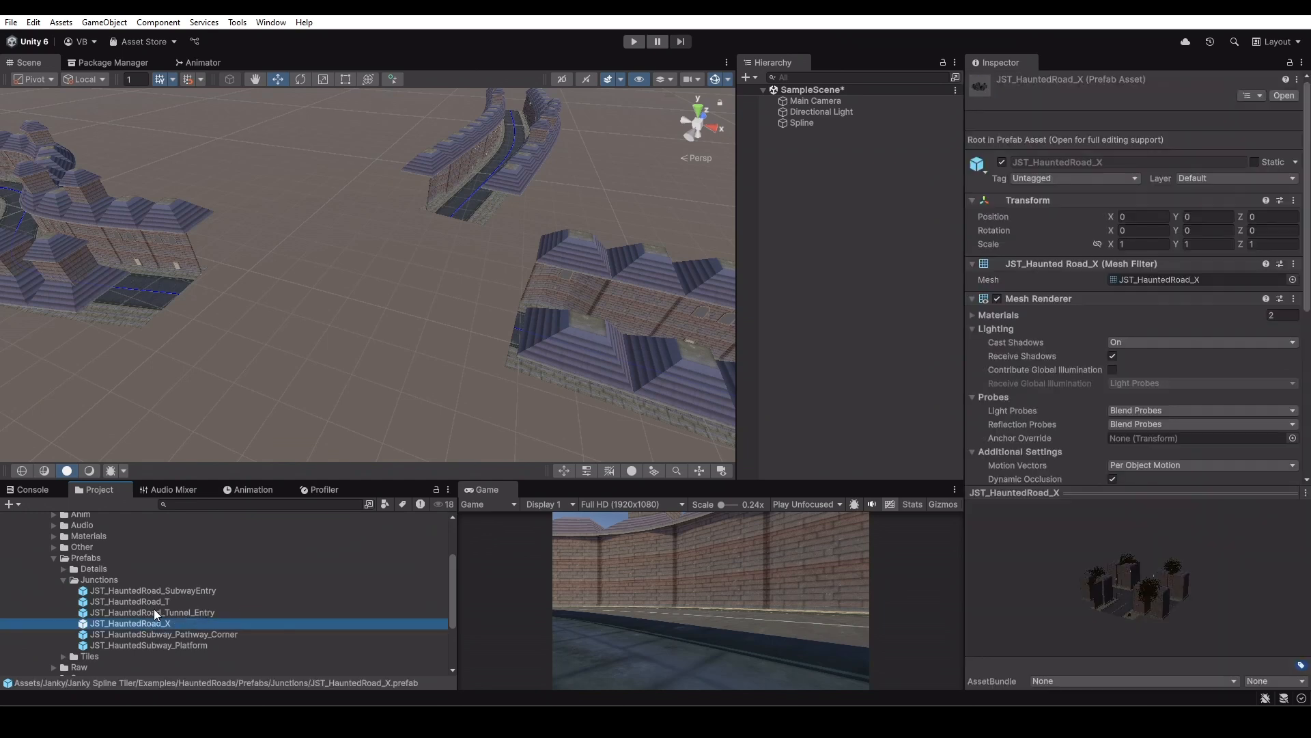
pyautogui.moveTo(130, 623); pyautogui.dragTo(351, 293)
pyautogui.click(773, 326)
pyautogui.moveTo(432, 328)
pyautogui.keyDown('alt'); pyautogui.mouseDown()
pyautogui.moveTo(299, 371)
pyautogui.moveTo(97, 469)
pyautogui.moveTo(538, 246)
pyautogui.moveTo(527, 336)
pyautogui.moveTo(254, 416)
pyautogui.moveTo(334, 253)
pyautogui.moveTo(547, 381)
pyautogui.moveTo(609, 354)
pyautogui.moveTo(420, 330)
pyautogui.mouseUp(); pyautogui.keyUp('alt')
pyautogui.click(410, 319)
pyautogui.click(422, 257)
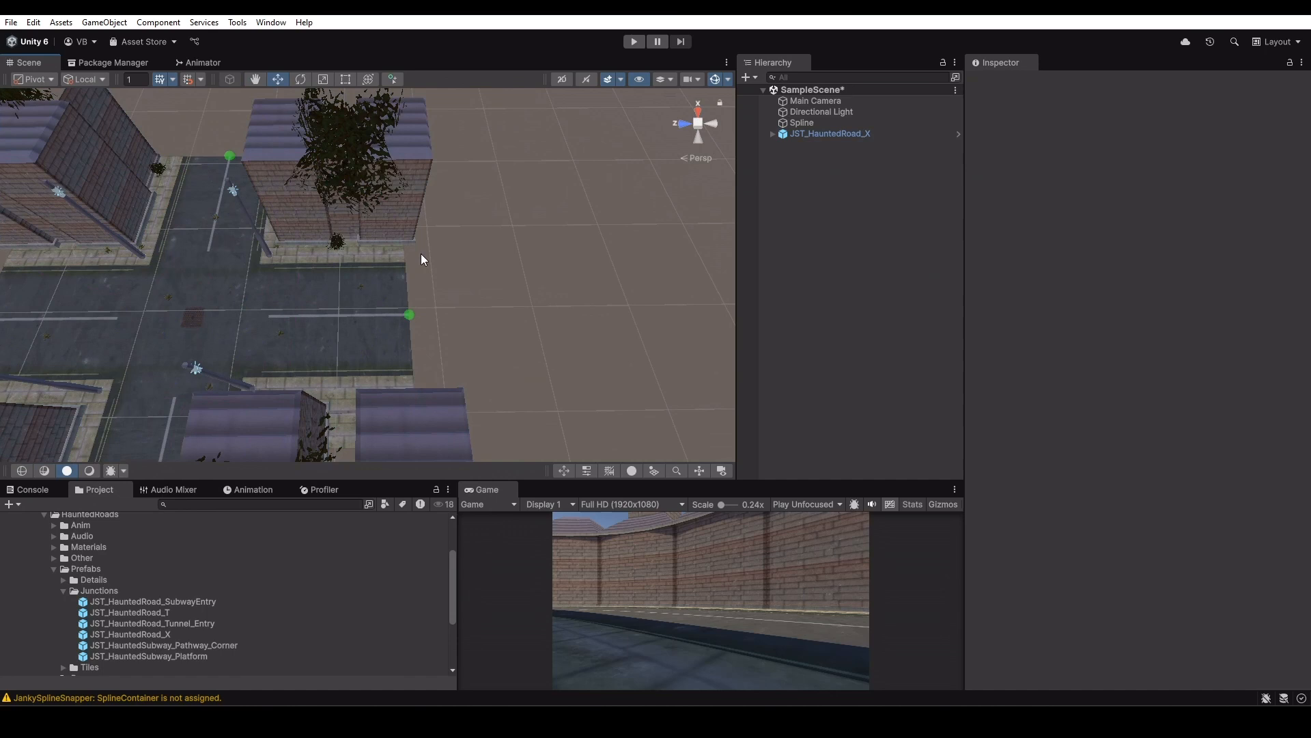
# Expand the JST_HauntedRoad_X hierarchy and select its first SnapPoint
pyautogui.click(773, 133)
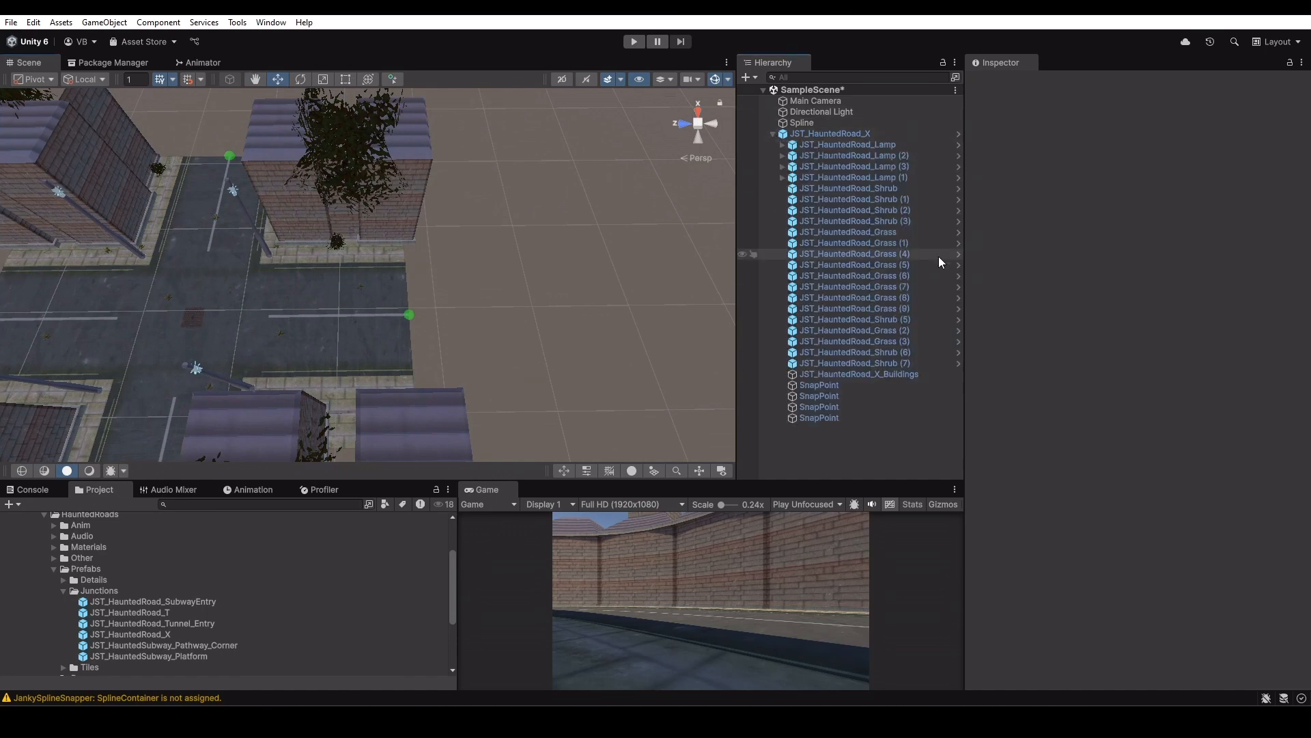
pyautogui.click(833, 386)
pyautogui.keyDown('alt'); pyautogui.moveTo(478, 321); pyautogui.dragTo(736, 329); pyautogui.keyUp('alt')
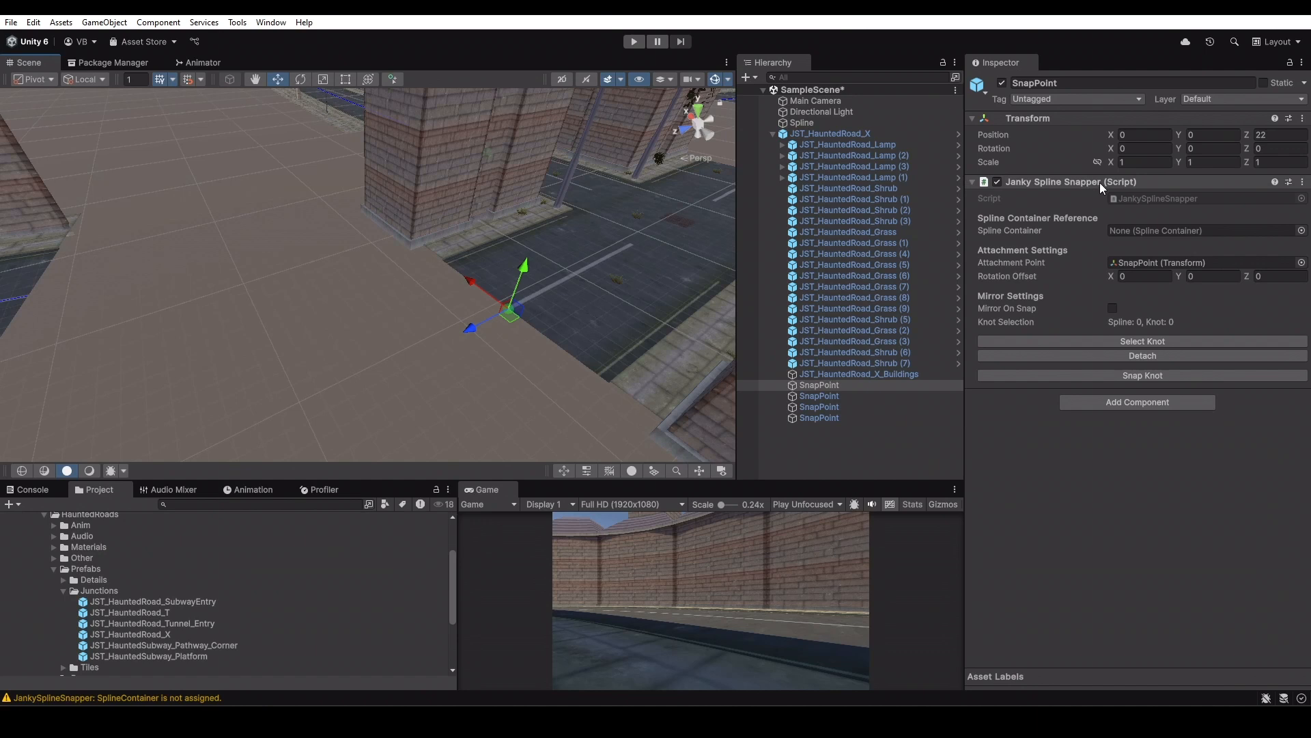
# Assign the Spline object as the Spline Container of the first SnapPoint's Janky Spline Snapper
pyautogui.scroll(-5, 439, 334)
pyautogui.keyDown('alt'); pyautogui.moveTo(362, 369); pyautogui.dragTo(357, 444); pyautogui.keyUp('alt')
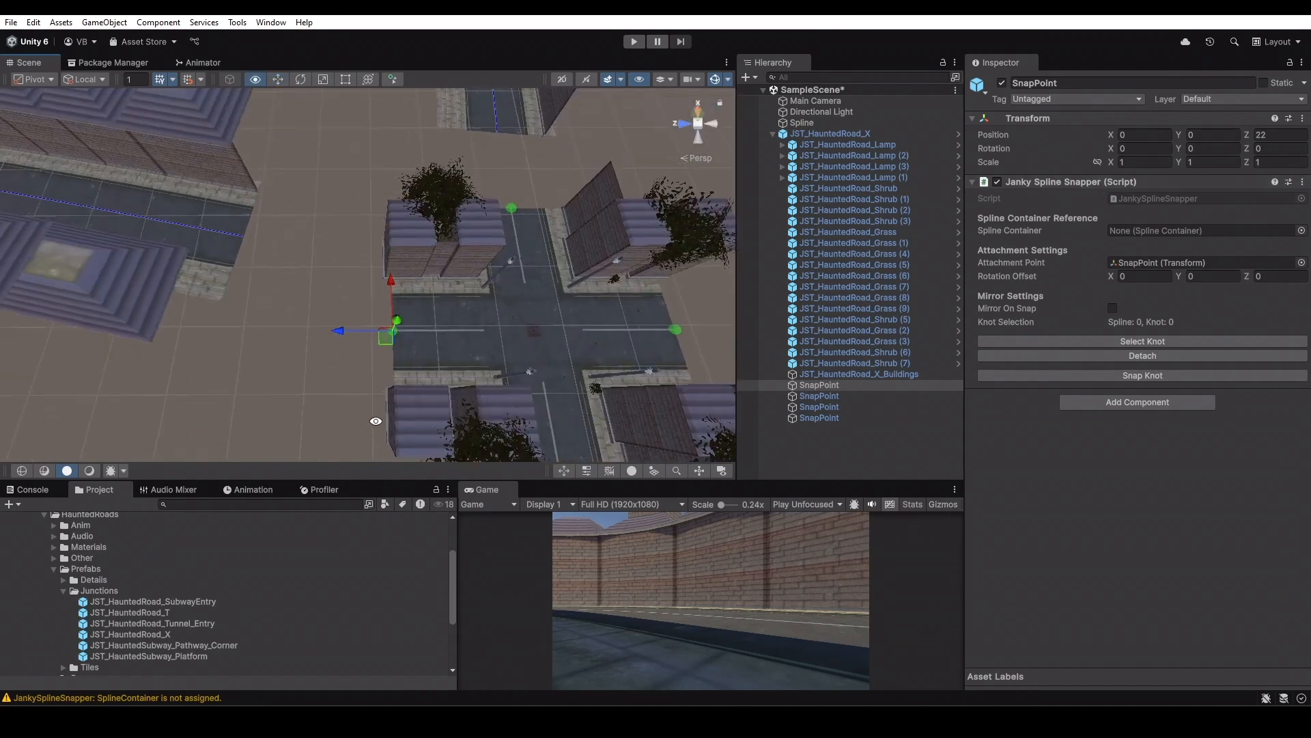
pyautogui.scroll(5, 363, 377)
pyautogui.scroll(-4, 402, 351)
pyautogui.keyDown('alt'); pyautogui.moveTo(360, 371); pyautogui.dragTo(404, 367); pyautogui.keyUp('alt')
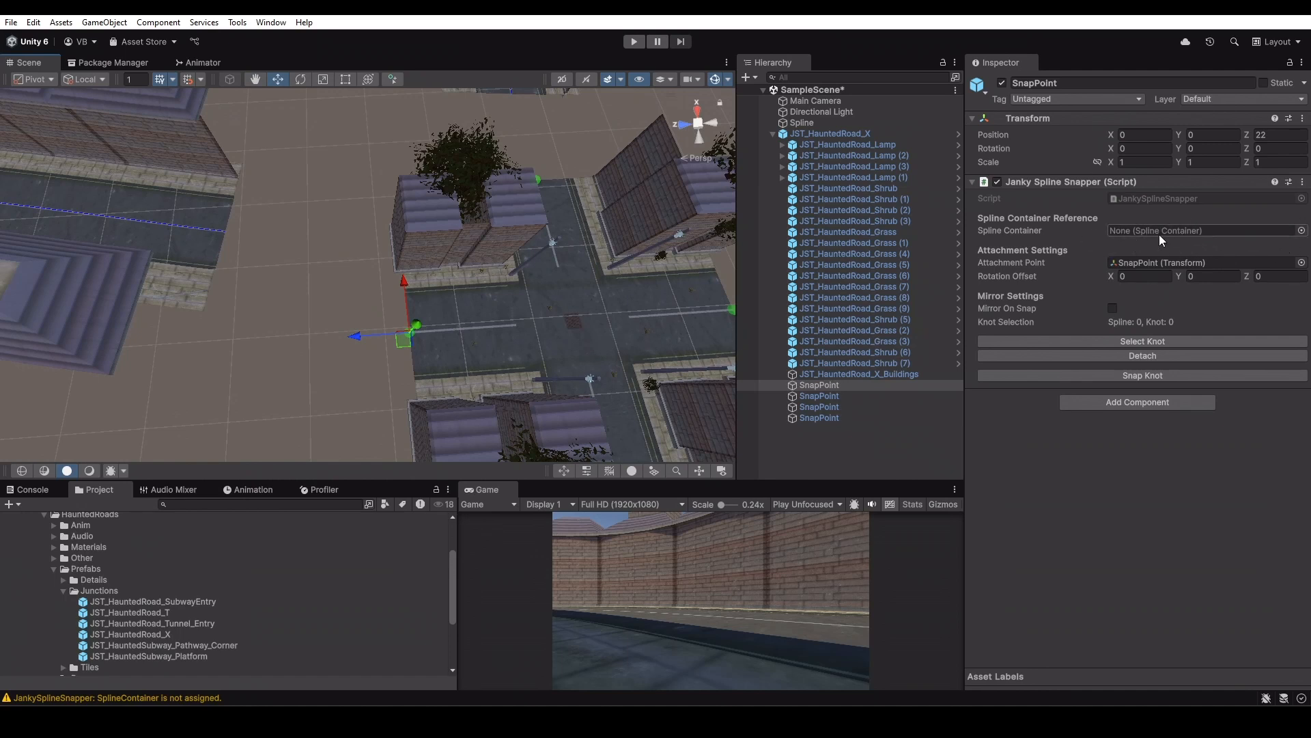
pyautogui.moveTo(846, 127); pyautogui.dragTo(1196, 231)
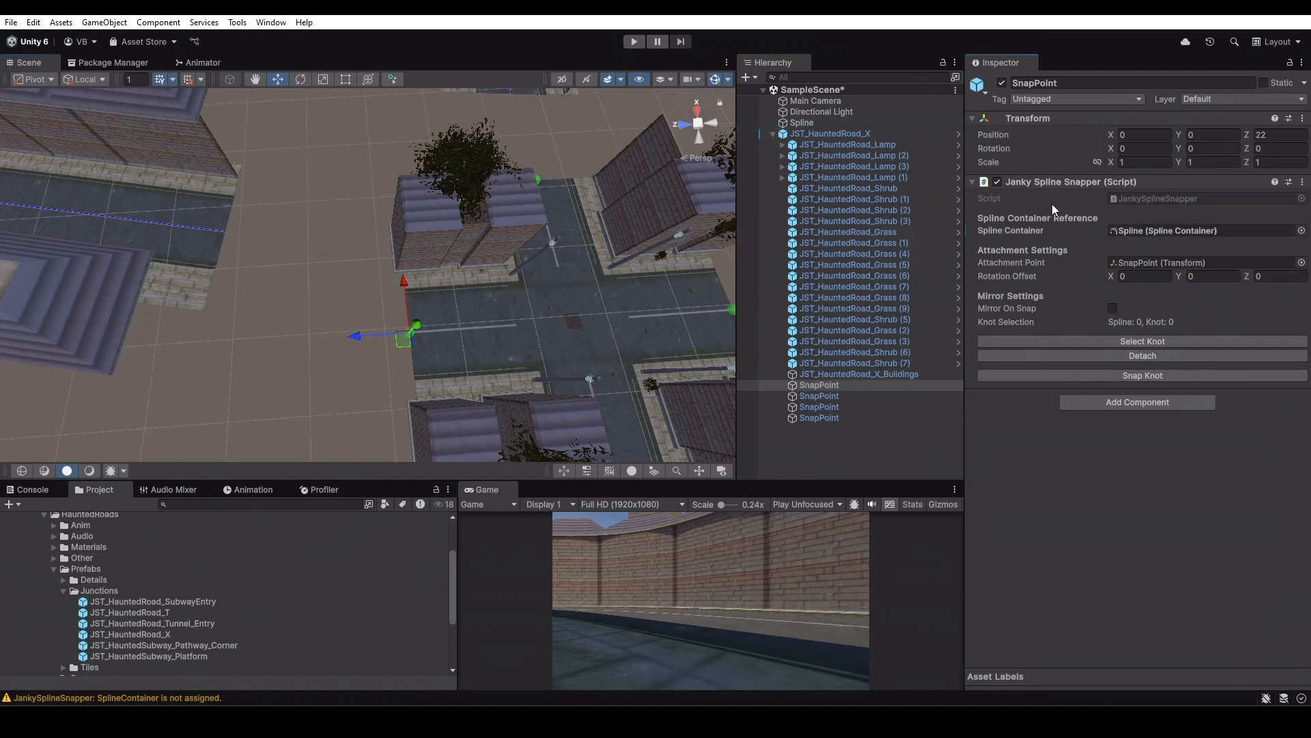
# Use Select Knot to attach the nearest street's end knot to the first SnapPoint of the junction
pyautogui.click(1186, 336)
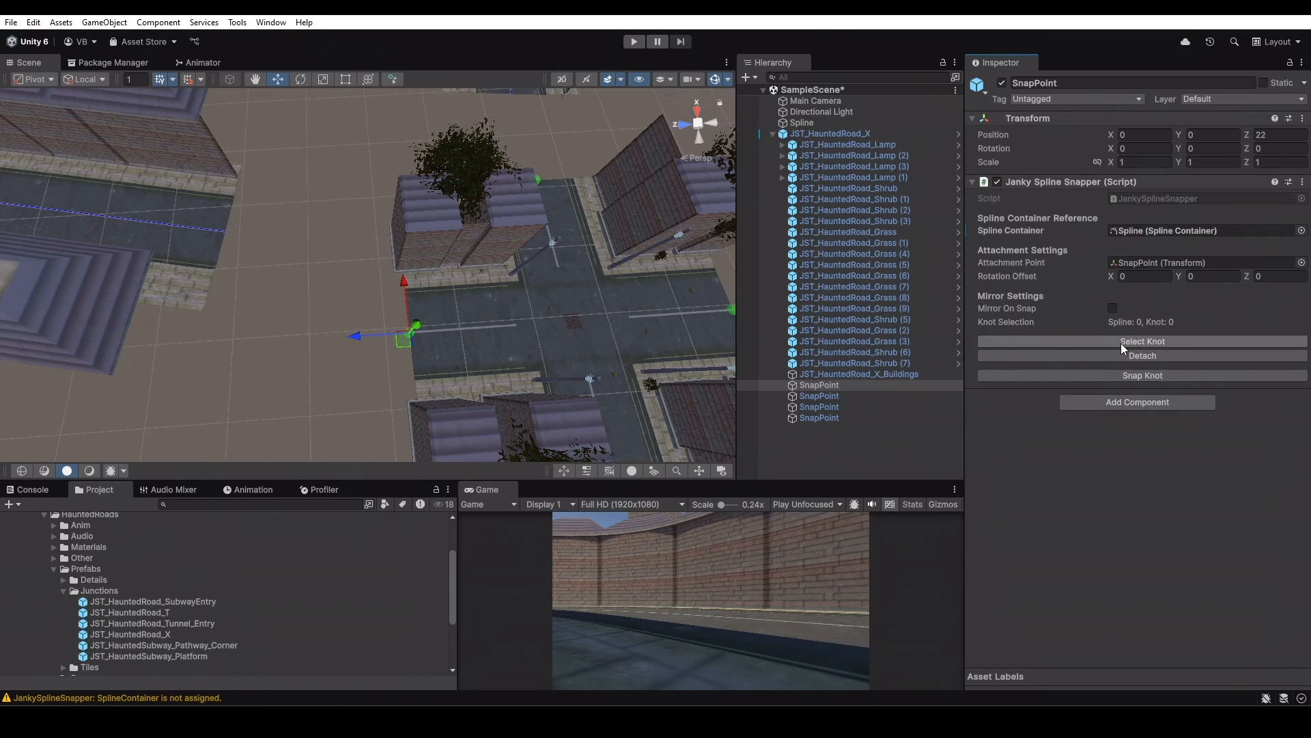
pyautogui.click(1121, 342)
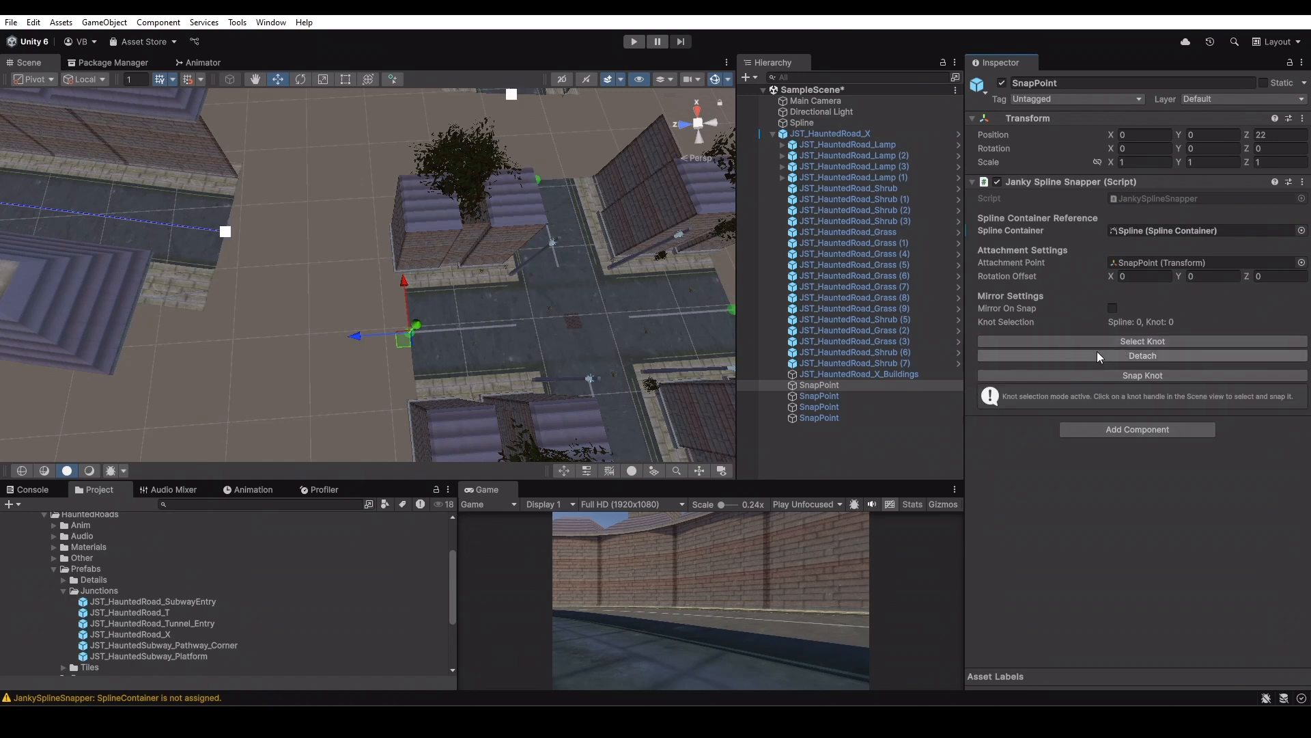
pyautogui.click(226, 232)
pyautogui.keyDown('alt'); pyautogui.moveTo(267, 382); pyautogui.dragTo(476, 288); pyautogui.keyUp('alt')
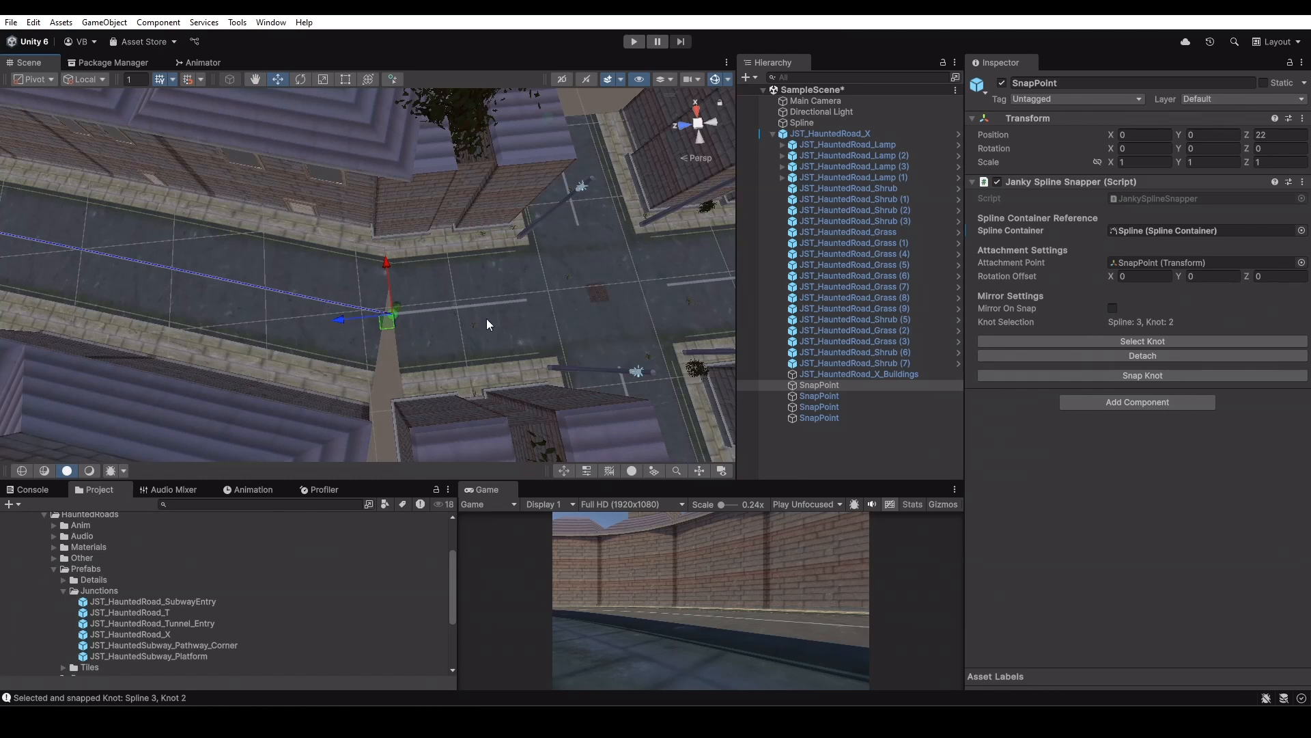
# Select all knots of the Spline object and switch their tangent mode to Bezier
pyautogui.scroll(-10, 507, 322)
pyautogui.keyDown('alt'); pyautogui.moveTo(471, 321); pyautogui.dragTo(384, 189); pyautogui.keyUp('alt')
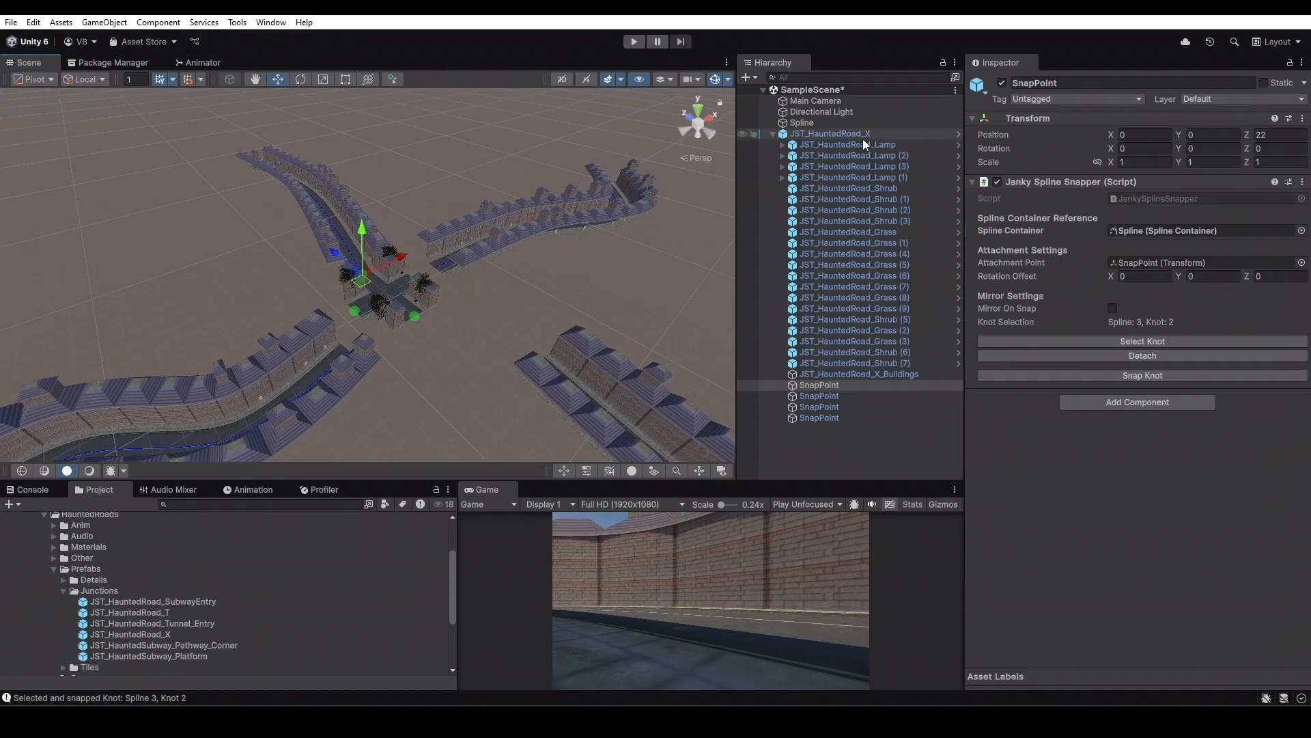
pyautogui.click(810, 122)
pyautogui.click(228, 79)
pyautogui.scroll(-6, 610, 355)
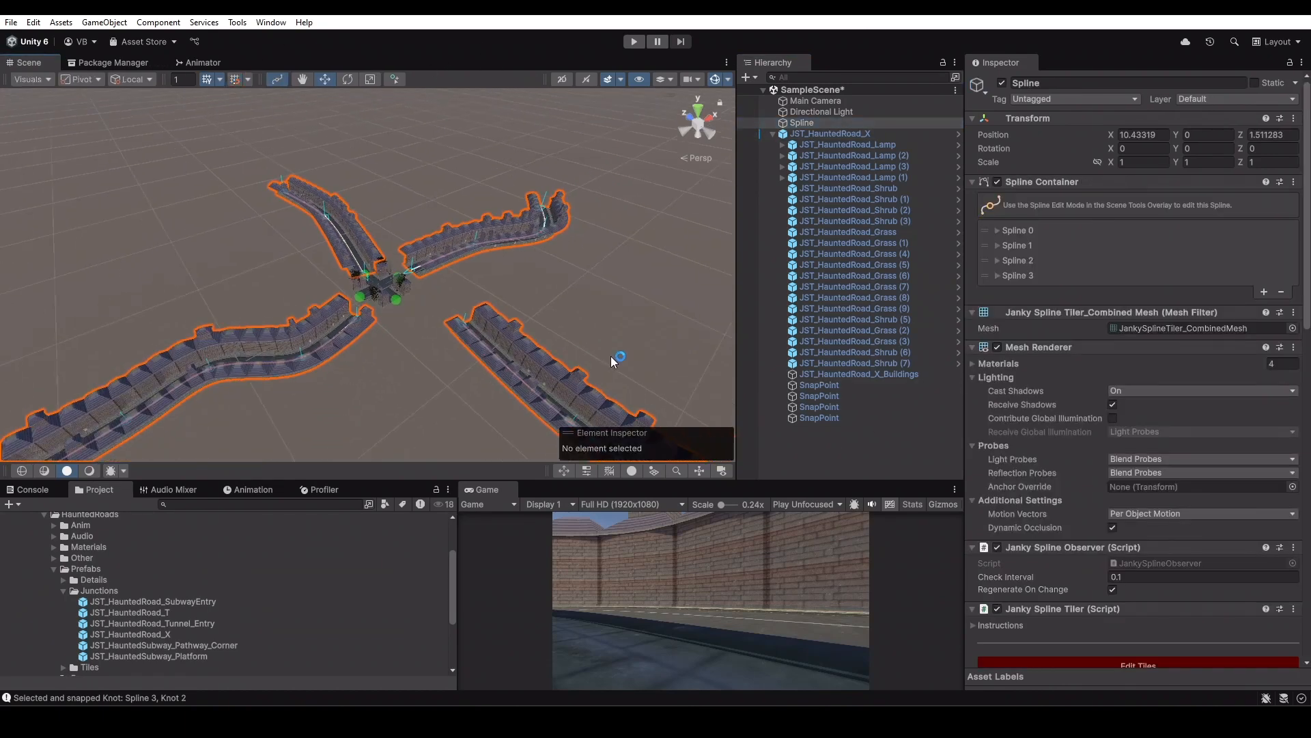
pyautogui.click(452, 312)
pyautogui.click(502, 421)
pyautogui.scroll(-3, 584, 401)
pyautogui.moveTo(583, 399); pyautogui.dragTo(140, 90)
pyautogui.click(708, 408)
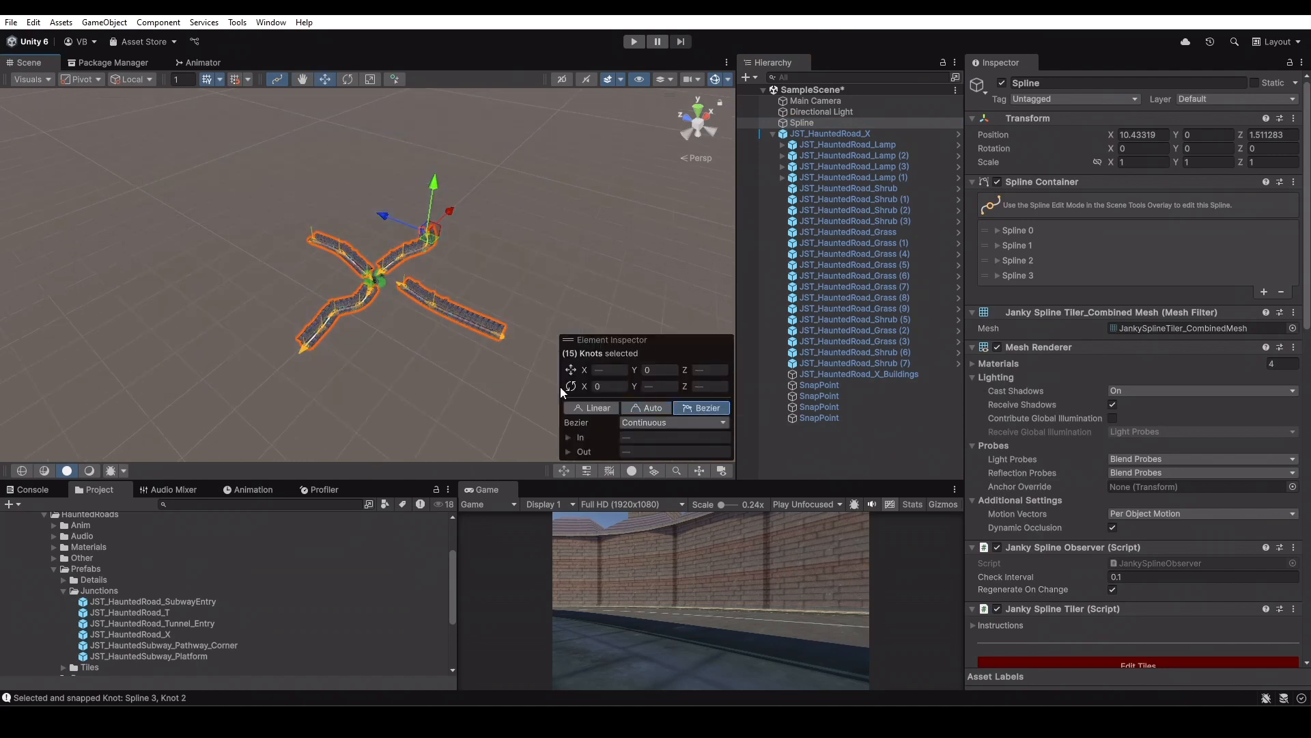
# Stretch the tangent of the knot snapped to the junction so its street curves smoothly into the crossing
pyautogui.click(423, 386)
pyautogui.scroll(8, 366, 286)
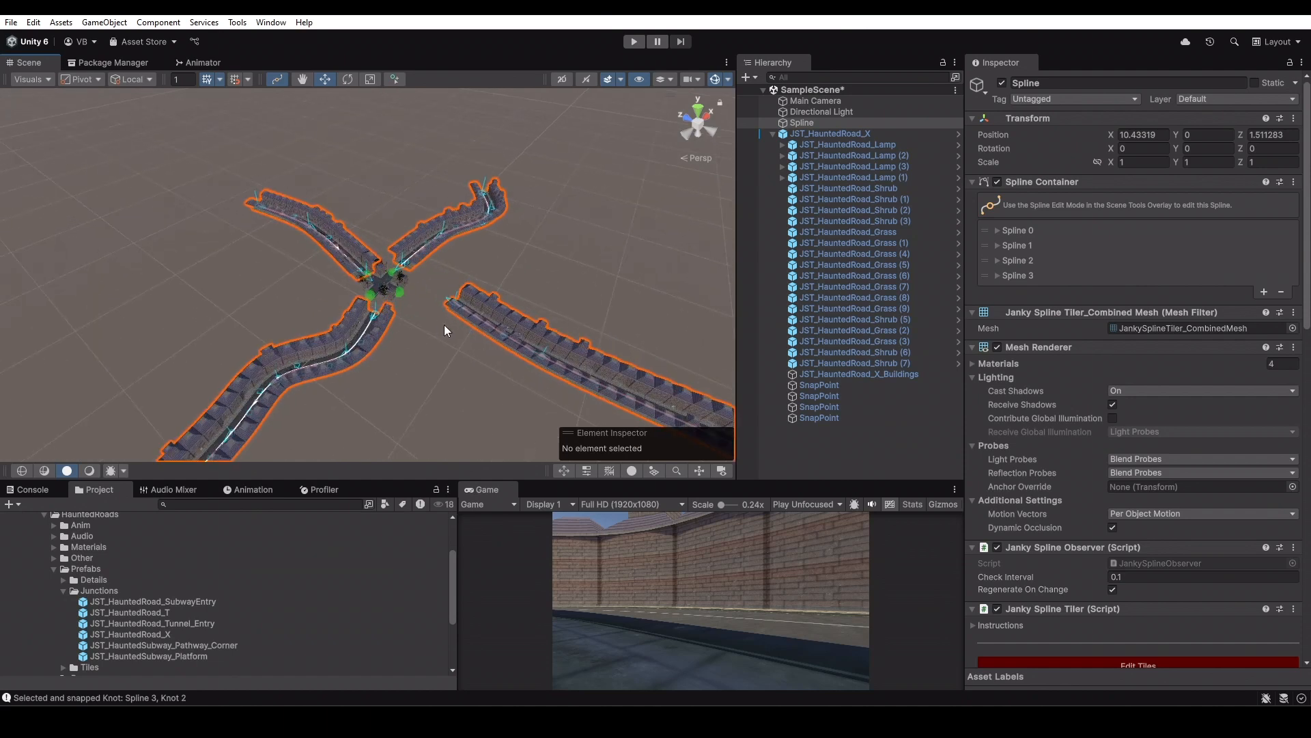
pyautogui.scroll(3, 455, 334)
pyautogui.keyDown('alt'); pyautogui.moveTo(445, 329); pyautogui.dragTo(522, 382); pyautogui.keyUp('alt')
pyautogui.scroll(6, 490, 366)
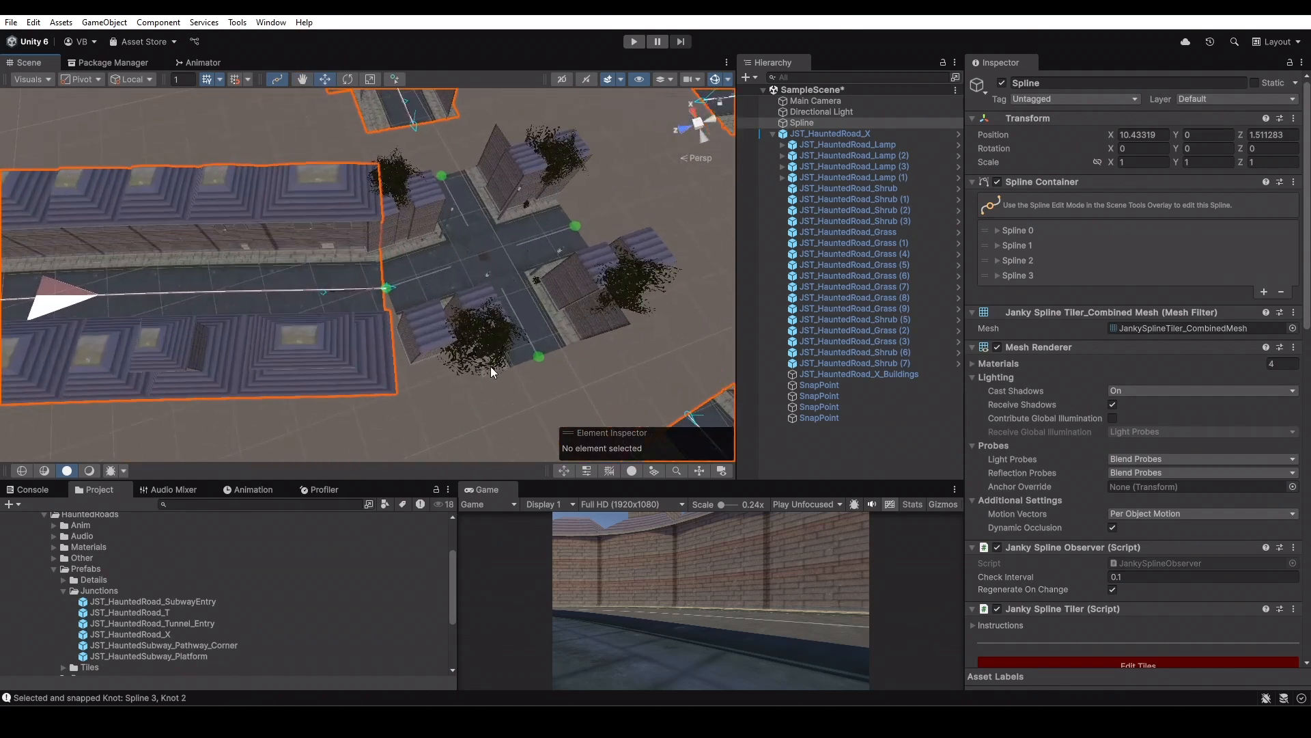
pyautogui.scroll(-3, 576, 300)
pyautogui.moveTo(574, 302)
pyautogui.keyDown('alt'); pyautogui.mouseDown()
pyautogui.moveTo(502, 287)
pyautogui.moveTo(578, 315)
pyautogui.mouseUp(); pyautogui.keyUp('alt')
pyautogui.moveTo(317, 296); pyautogui.dragTo(142, 336)
pyautogui.scroll(-2, 493, 289)
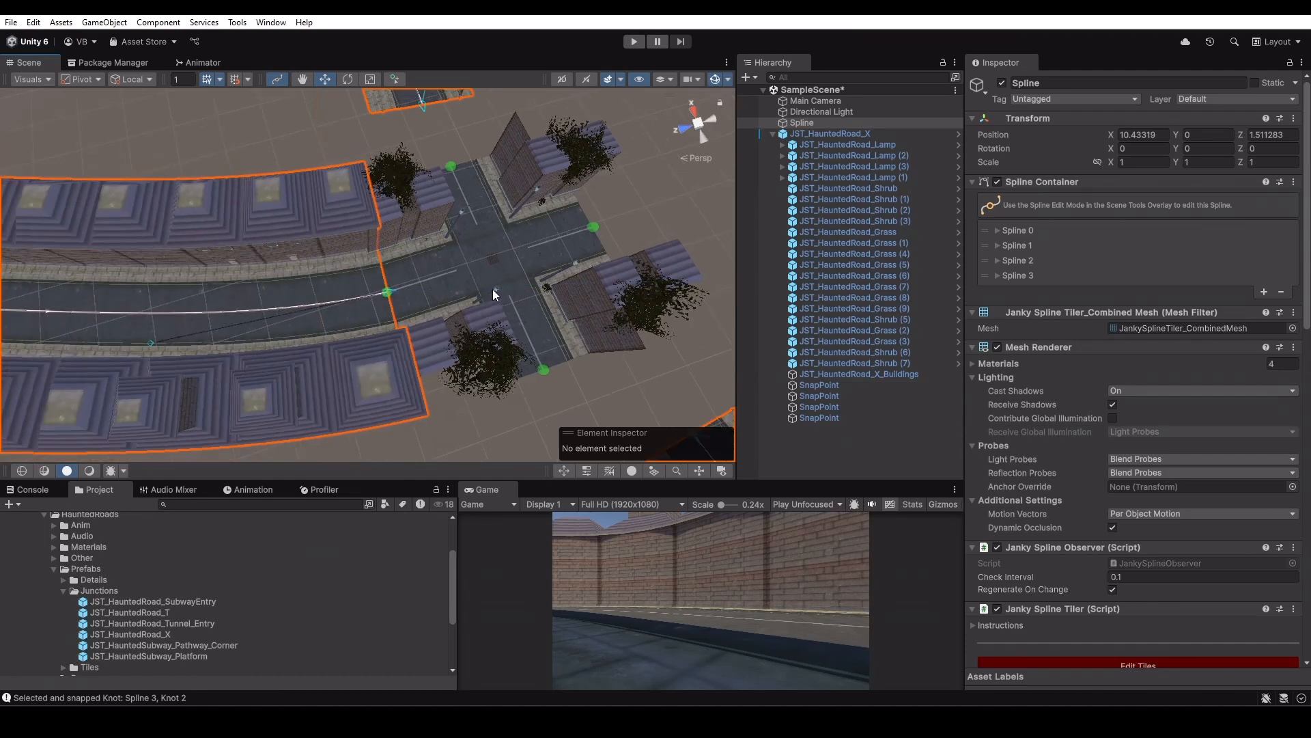
# Reshape the neighbouring street's tangents, stretching the Out tangent of knot 0 on Spline 0 to about 37.9
pyautogui.keyDown('alt'); pyautogui.moveTo(493, 288); pyautogui.dragTo(164, 294); pyautogui.keyUp('alt')
pyautogui.moveTo(543, 325); pyautogui.dragTo(276, 216, button='middle')
pyautogui.moveTo(275, 271); pyautogui.dragTo(416, 293)
pyautogui.moveTo(158, 301); pyautogui.dragTo(645, 270, button='middle')
pyautogui.click(461, 298)
pyautogui.moveTo(461, 299); pyautogui.dragTo(312, 307)
pyautogui.moveTo(232, 312); pyautogui.dragTo(153, 269)
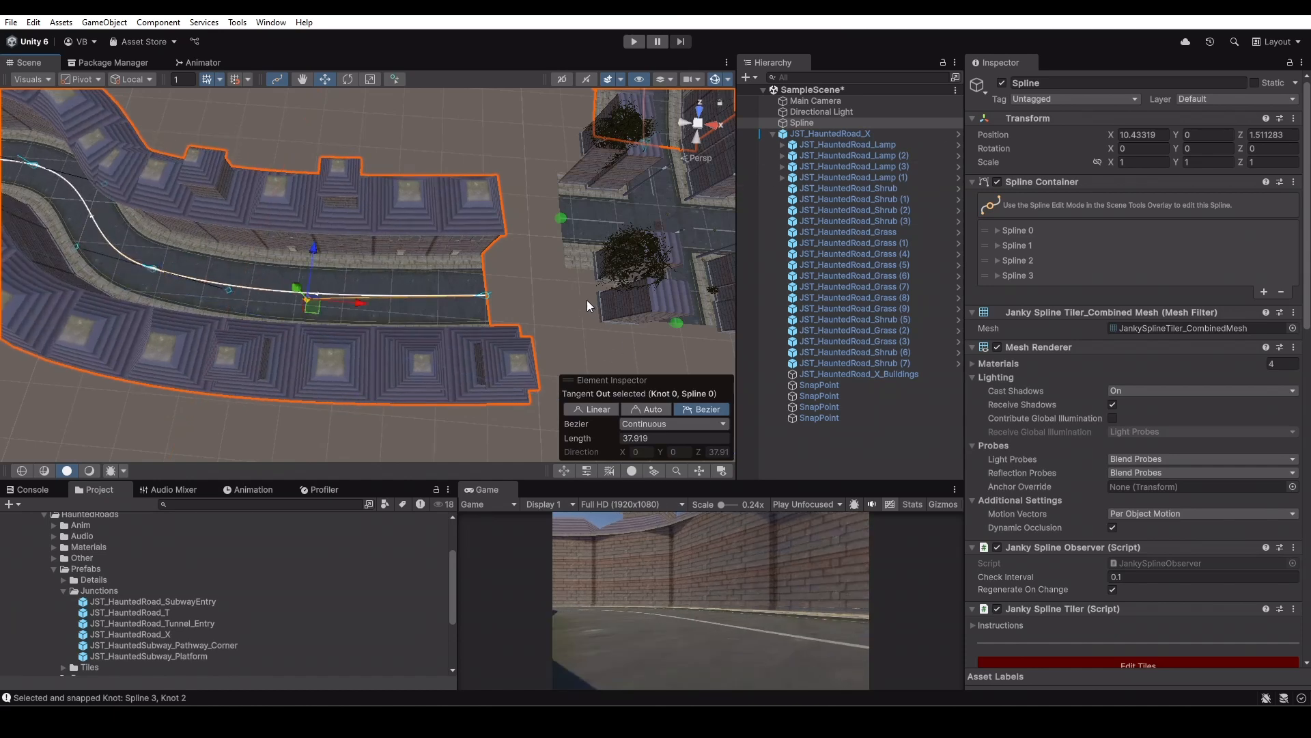
# Adjust knot 2 of Spline 2 to reshape its street end near the junction
pyautogui.moveTo(588, 300); pyautogui.dragTo(547, 136, button='middle')
pyautogui.keyDown('alt'); pyautogui.moveTo(638, 244); pyautogui.dragTo(267, 254); pyautogui.keyUp('alt')
pyautogui.moveTo(267, 254); pyautogui.dragTo(478, 225, button='middle')
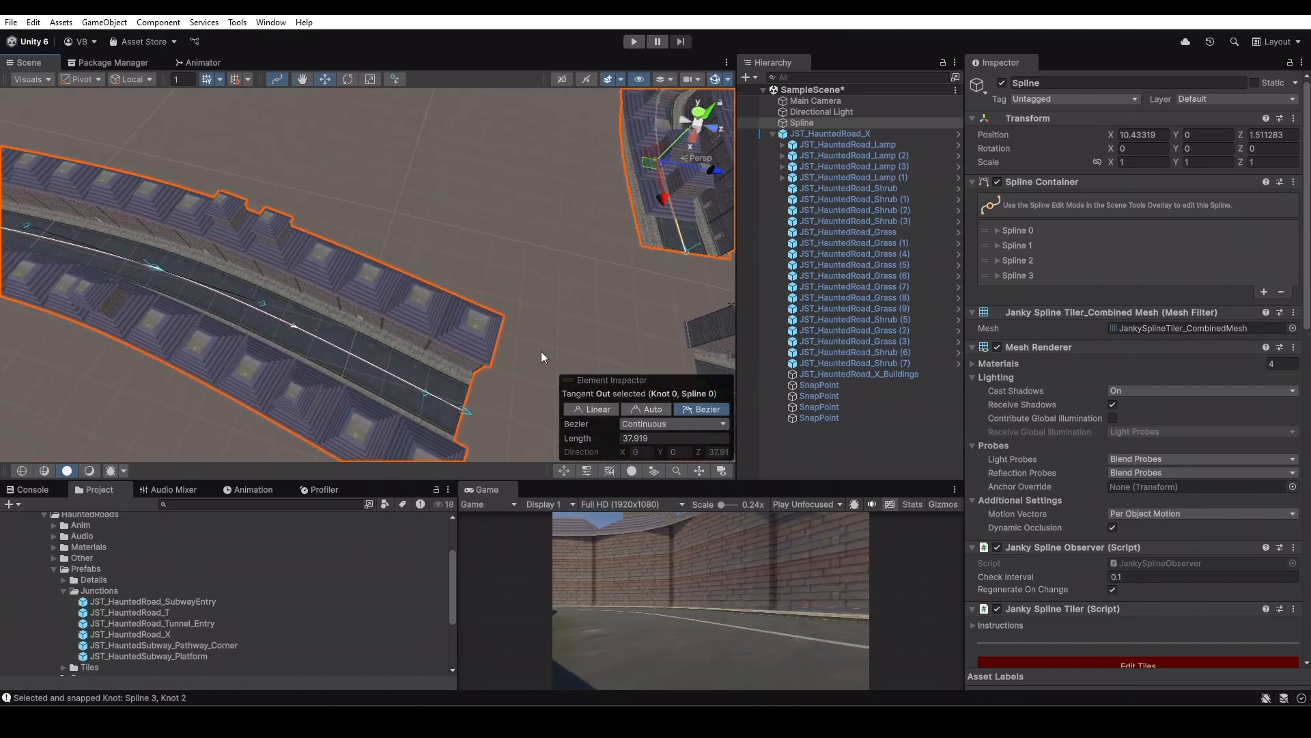
pyautogui.keyDown('alt'); pyautogui.moveTo(541, 351); pyautogui.dragTo(600, 307); pyautogui.keyUp('alt')
pyautogui.click(525, 341)
pyautogui.moveTo(483, 334); pyautogui.dragTo(599, 236)
pyautogui.press('f')
pyautogui.moveTo(599, 236); pyautogui.dragTo(514, 323, button='middle')
pyautogui.scroll(3, 515, 322)
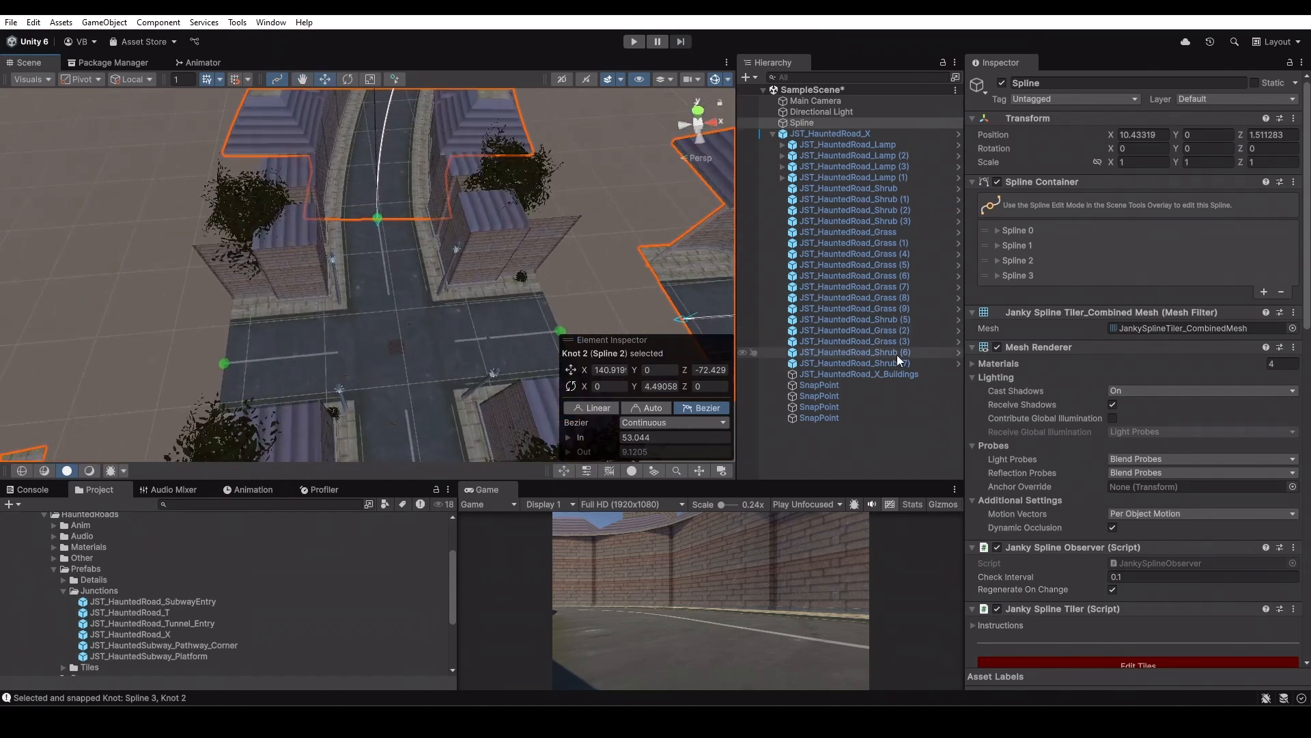
# Select the junction's first SnapPoint and snap its assigned knot without a rotation offset
pyautogui.click(834, 387)
pyautogui.keyDown('alt'); pyautogui.moveTo(403, 222); pyautogui.dragTo(652, 374); pyautogui.keyUp('alt')
pyautogui.scroll(3, 468, 251)
pyautogui.moveTo(468, 257)
pyautogui.keyDown('alt'); pyautogui.mouseDown()
pyautogui.moveTo(507, 328)
pyautogui.moveTo(468, 268)
pyautogui.mouseUp(); pyautogui.keyUp('alt')
pyautogui.click(1207, 376)
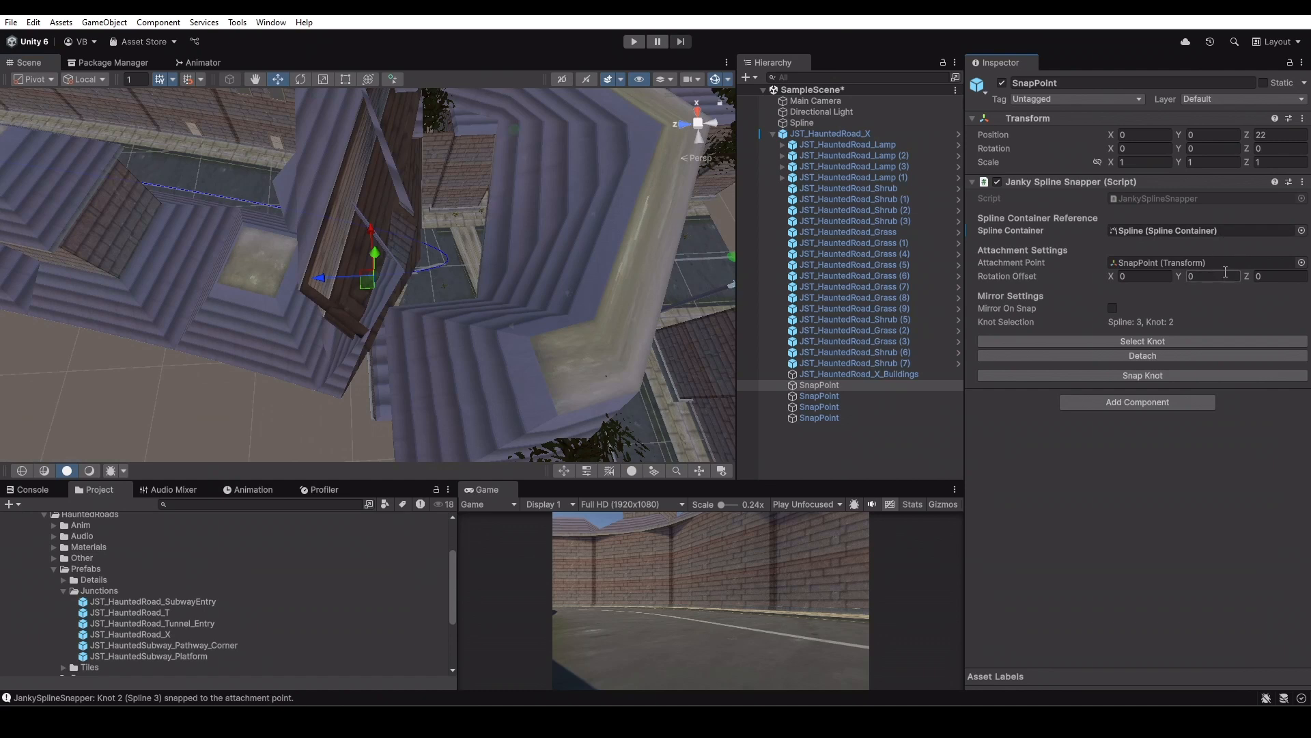
pyautogui.keyDown('alt'); pyautogui.moveTo(478, 225); pyautogui.dragTo(453, 314); pyautogui.keyUp('alt')
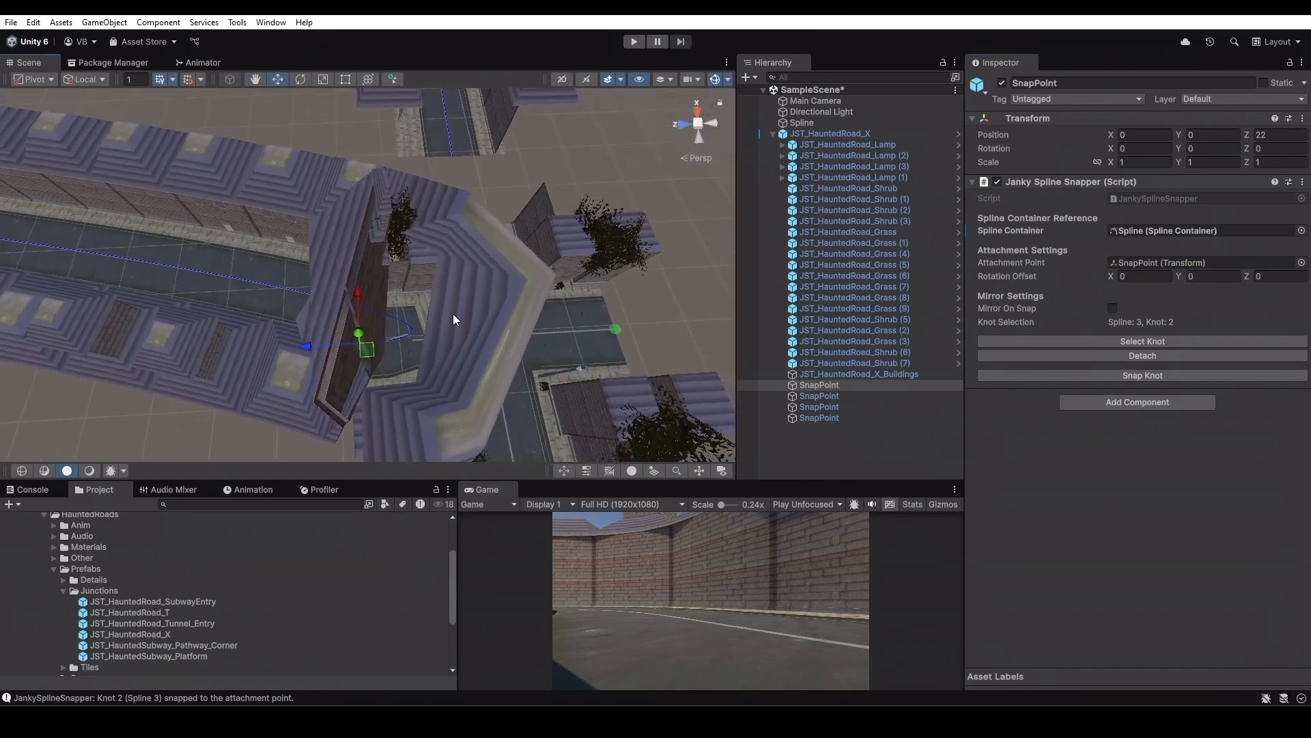
# Try Y rotation offsets of 90 and 180 on the SnapPoint, snapping the knot again with each value
pyautogui.click(1203, 277)
pyautogui.write('90')
pyautogui.click(1120, 376)
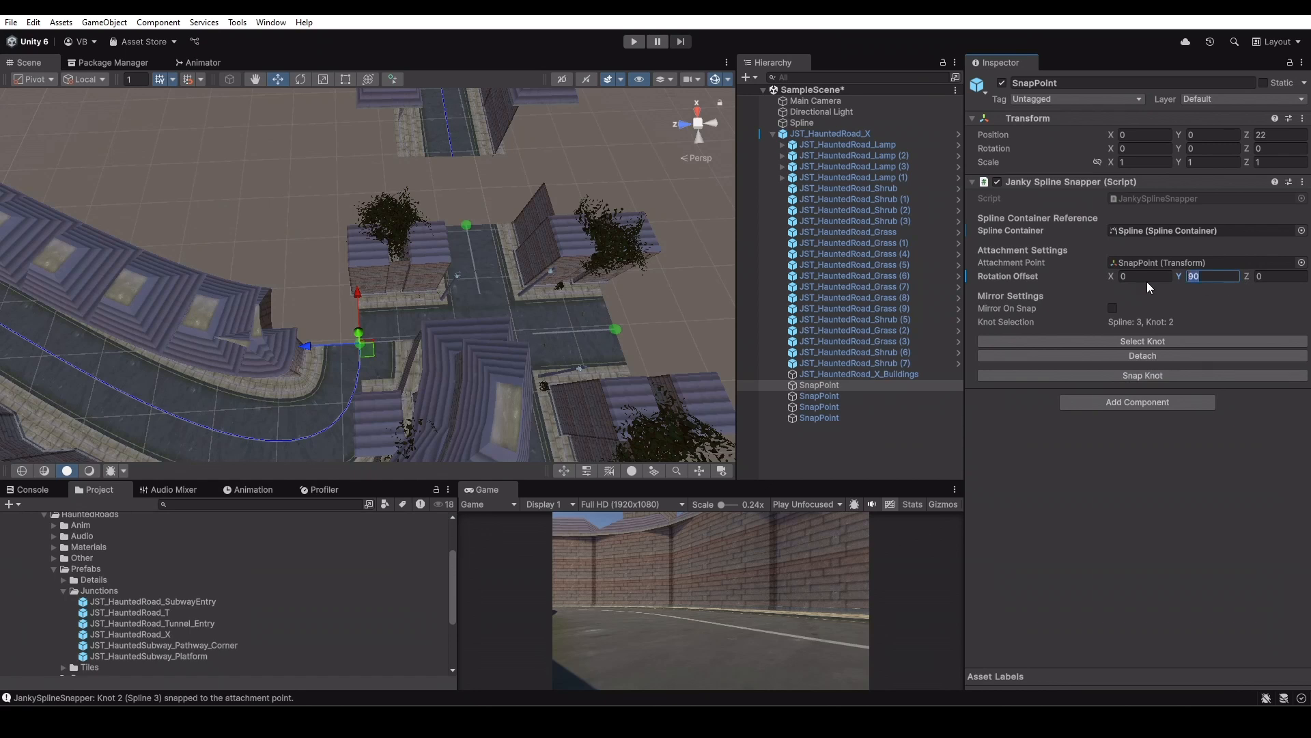
pyautogui.write('180')
pyautogui.click(1264, 375)
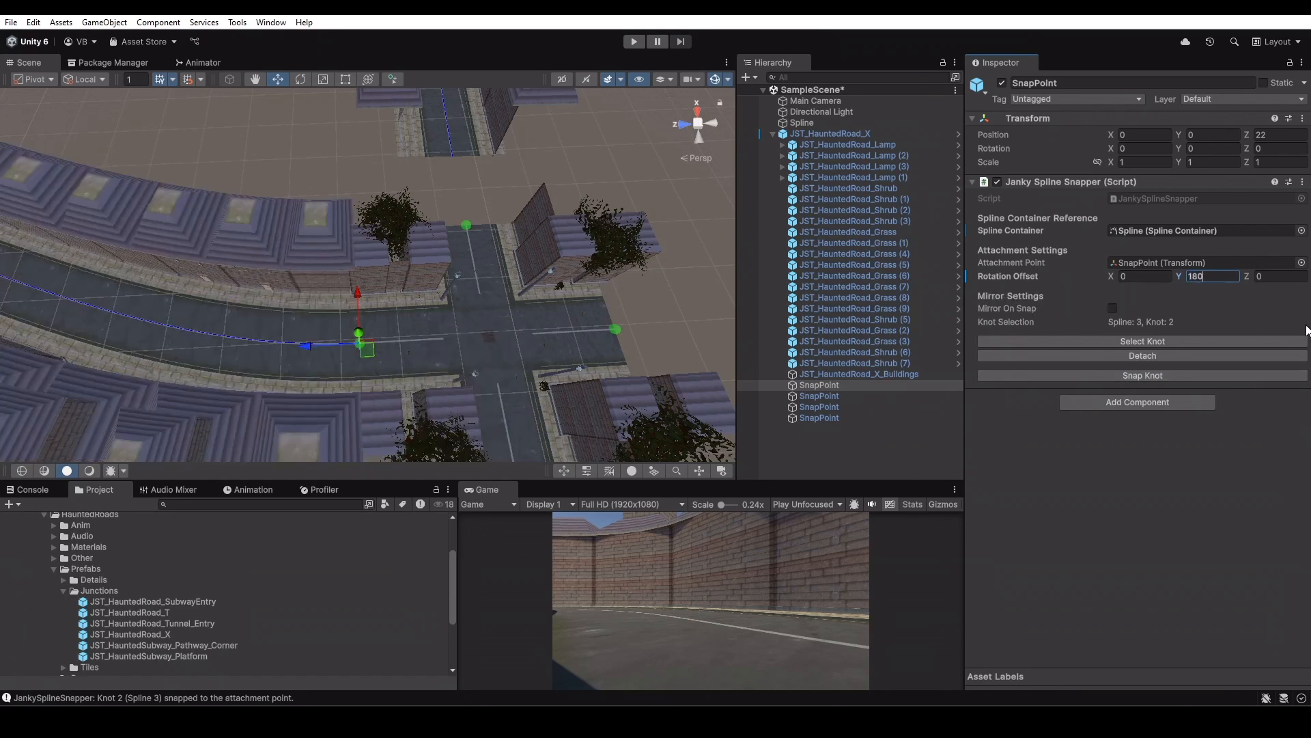
# Reset the SnapPoint's Y Rotation Offset to 0, turn on Mirror On Snap, and snap the knot again
pyautogui.moveTo(1219, 277); pyautogui.dragTo(1055, 268)
pyautogui.write('0')
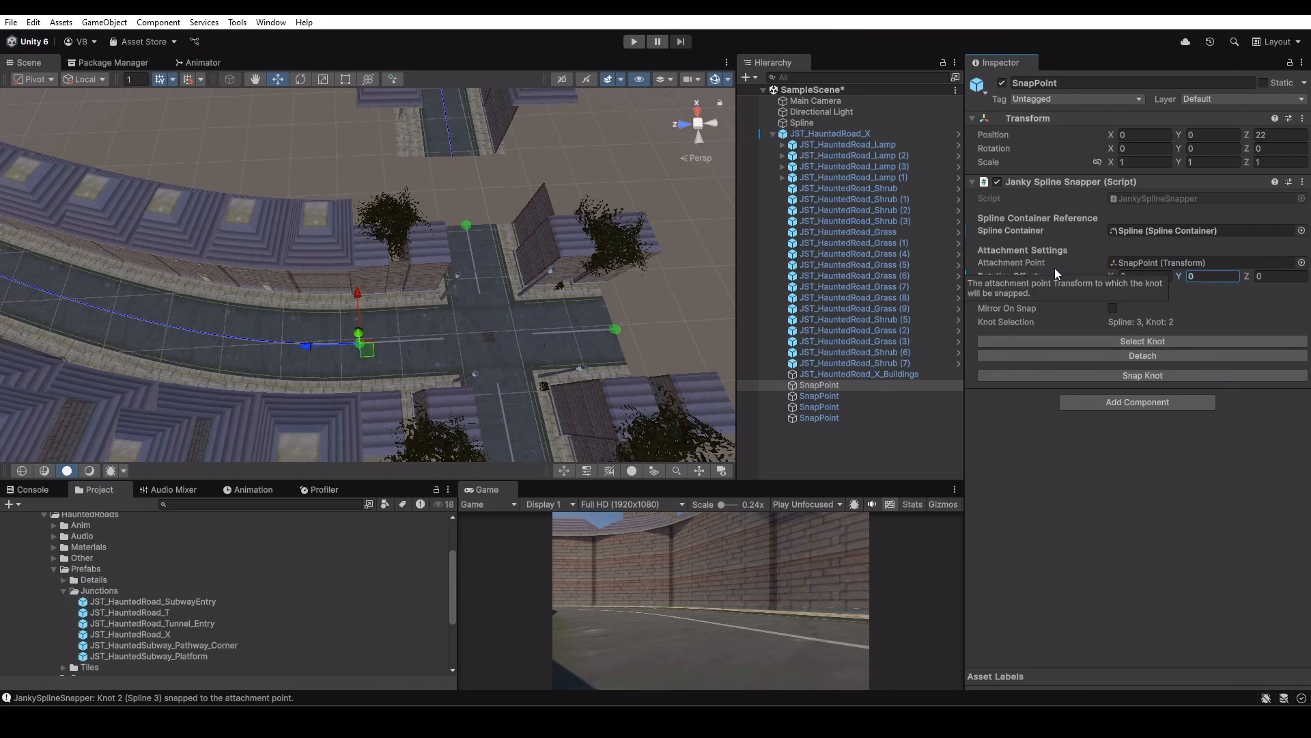
pyautogui.click(1226, 375)
pyautogui.click(1112, 308)
pyautogui.click(1202, 375)
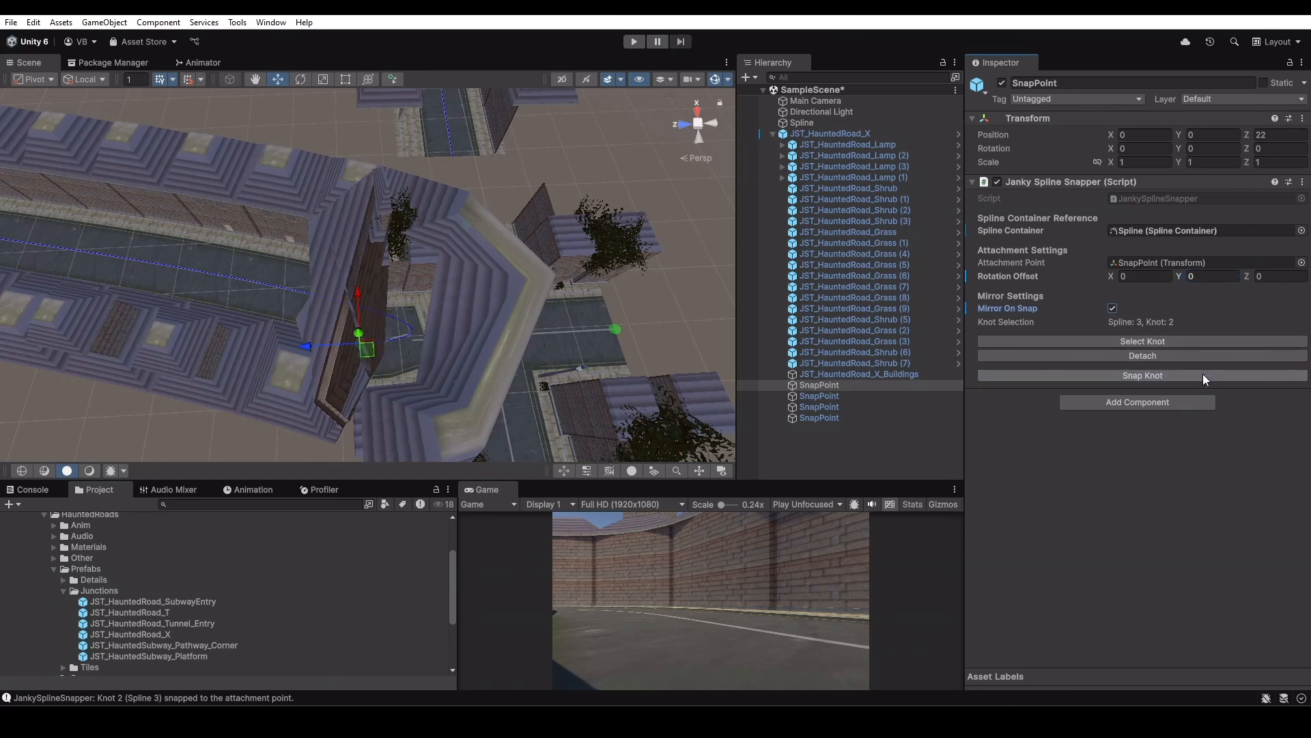
# Set the first SnapPoint's Y Rotation Offset to 180, snap its knot, and turn off Mirror On Snap
pyautogui.click(1233, 275)
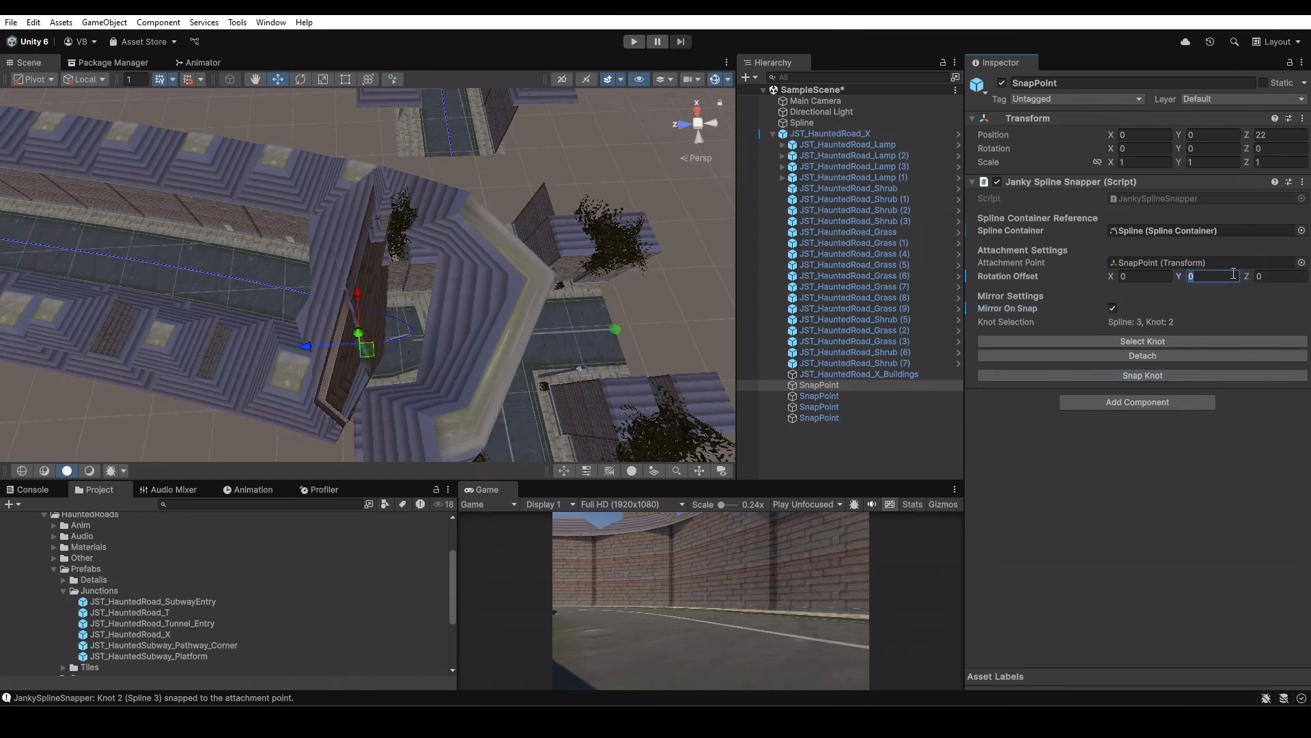
pyautogui.write('180')
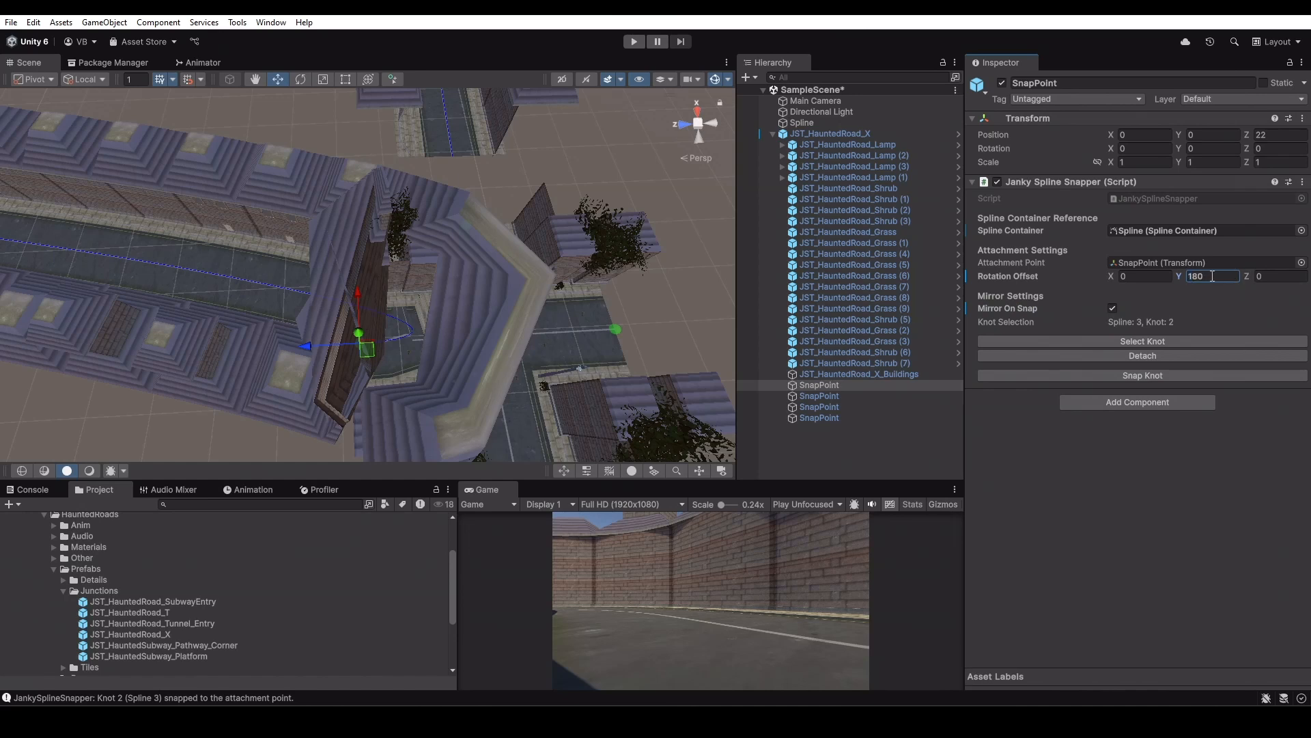
pyautogui.click(1165, 375)
pyautogui.click(1112, 308)
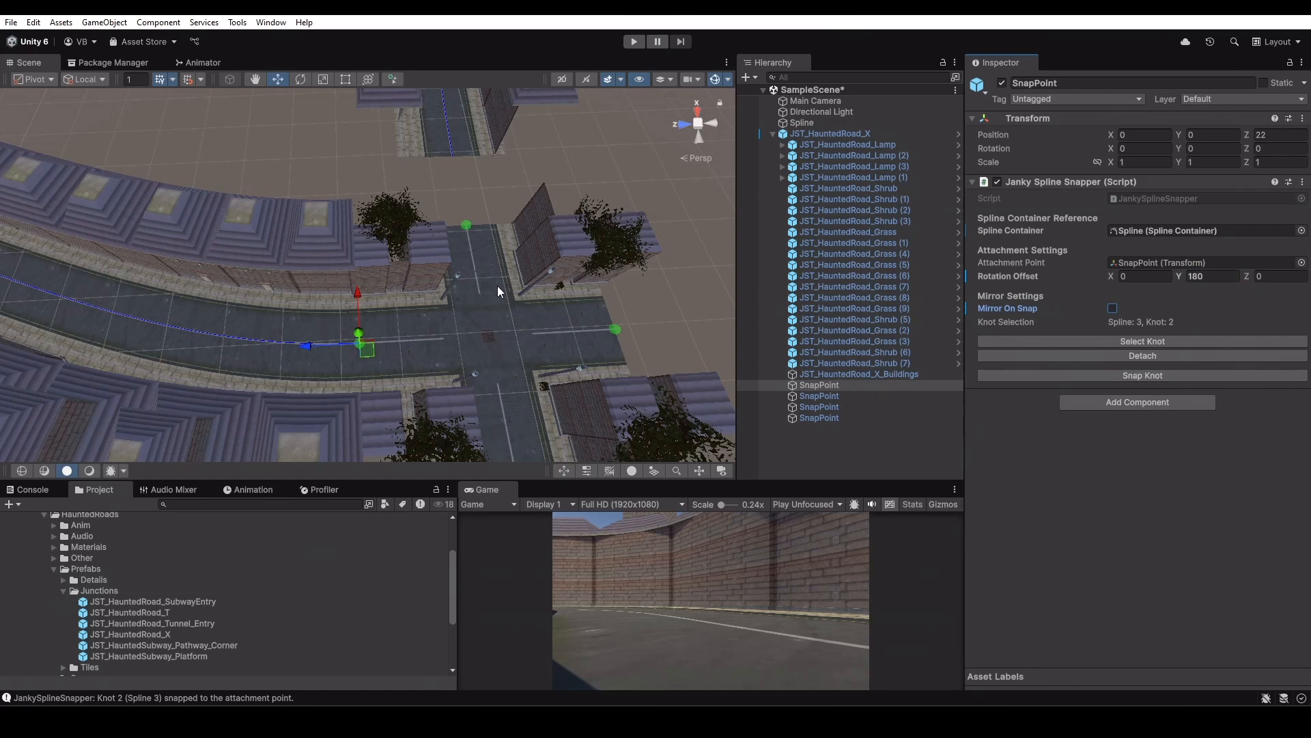
# Examine the junction from several angles, checking the connected street and the remaining open ends
pyautogui.keyDown('alt'); pyautogui.moveTo(501, 275); pyautogui.dragTo(474, 205); pyautogui.keyUp('alt')
pyautogui.click(857, 464)
pyautogui.scroll(4, 412, 350)
pyautogui.keyDown('alt'); pyautogui.moveTo(412, 349); pyautogui.dragTo(546, 335); pyautogui.keyUp('alt')
pyautogui.moveTo(547, 334); pyautogui.dragTo(292, 400, button='middle')
pyautogui.keyDown('alt'); pyautogui.moveTo(292, 405); pyautogui.dragTo(533, 341); pyautogui.keyUp('alt')
pyautogui.scroll(-4, 462, 363)
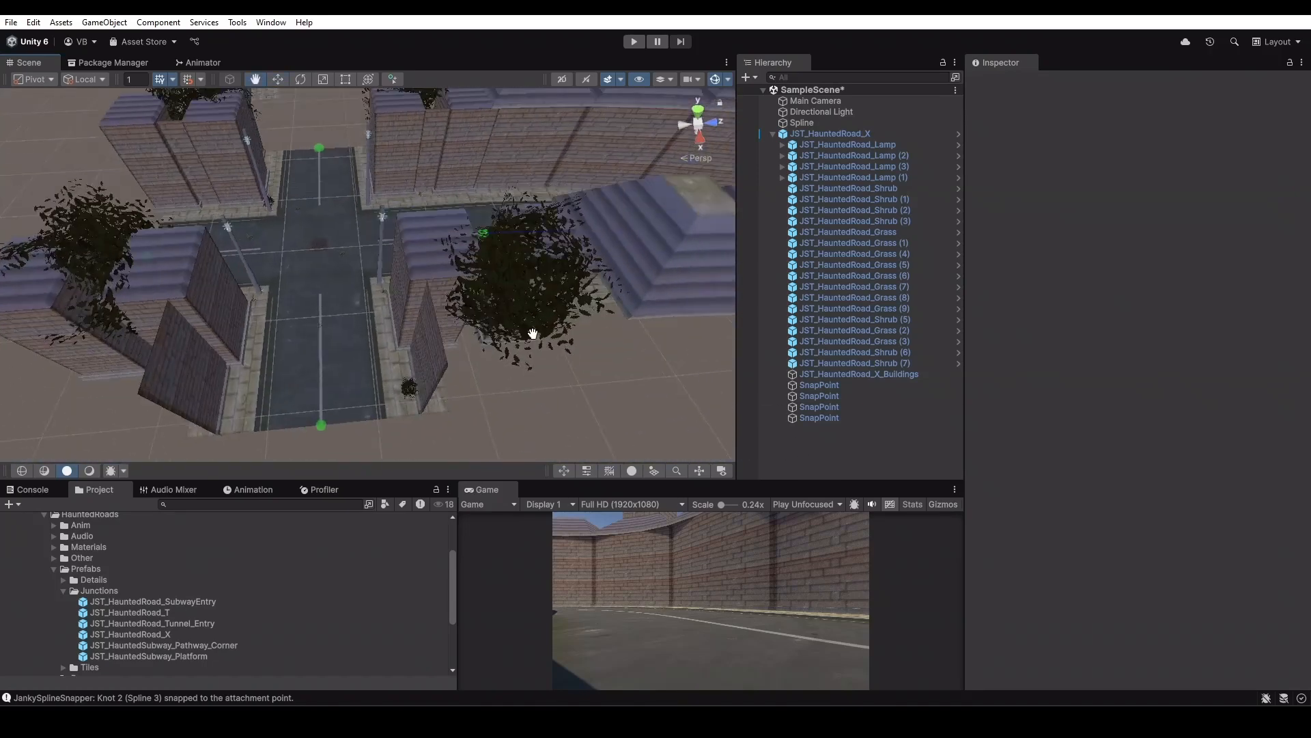
pyautogui.moveTo(533, 342); pyautogui.dragTo(252, 387, button='middle')
pyautogui.keyDown('alt'); pyautogui.moveTo(252, 387); pyautogui.dragTo(149, 351); pyautogui.keyUp('alt')
pyautogui.scroll(-4, 521, 350)
pyautogui.moveTo(148, 351); pyautogui.dragTo(550, 346, button='middle')
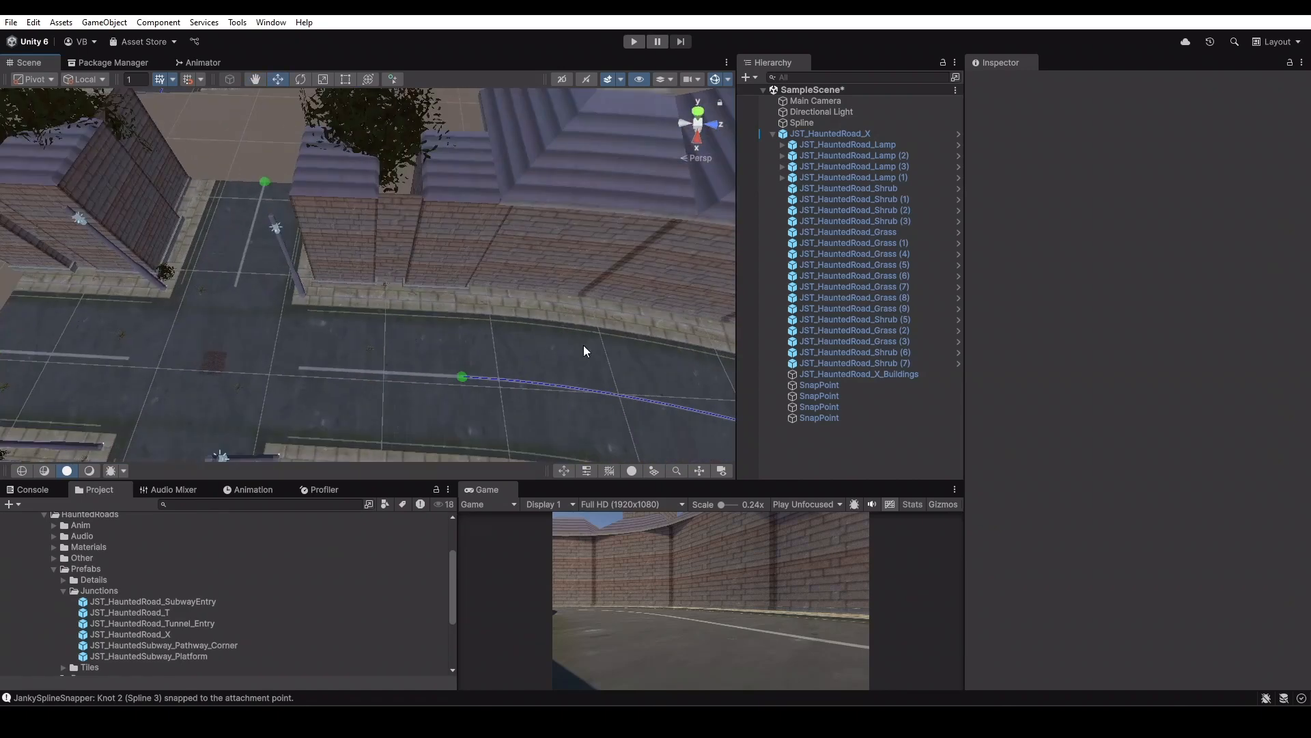
pyautogui.scroll(-4, 275, 335)
pyautogui.moveTo(331, 313)
pyautogui.keyDown('alt'); pyautogui.mouseDown()
pyautogui.moveTo(415, 323)
pyautogui.moveTo(359, 276)
pyautogui.moveTo(330, 287)
pyautogui.moveTo(341, 290)
pyautogui.mouseUp(); pyautogui.keyUp('alt')
# On the second SnapPoint, assign Spline as the spline container and snap knot 2 of Spline 2 to it
pyautogui.click(904, 396)
pyautogui.moveTo(527, 365); pyautogui.dragTo(343, 233, button='middle')
pyautogui.keyDown('alt'); pyautogui.moveTo(469, 288); pyautogui.dragTo(123, 281); pyautogui.keyUp('alt')
pyautogui.moveTo(813, 122); pyautogui.dragTo(1188, 228)
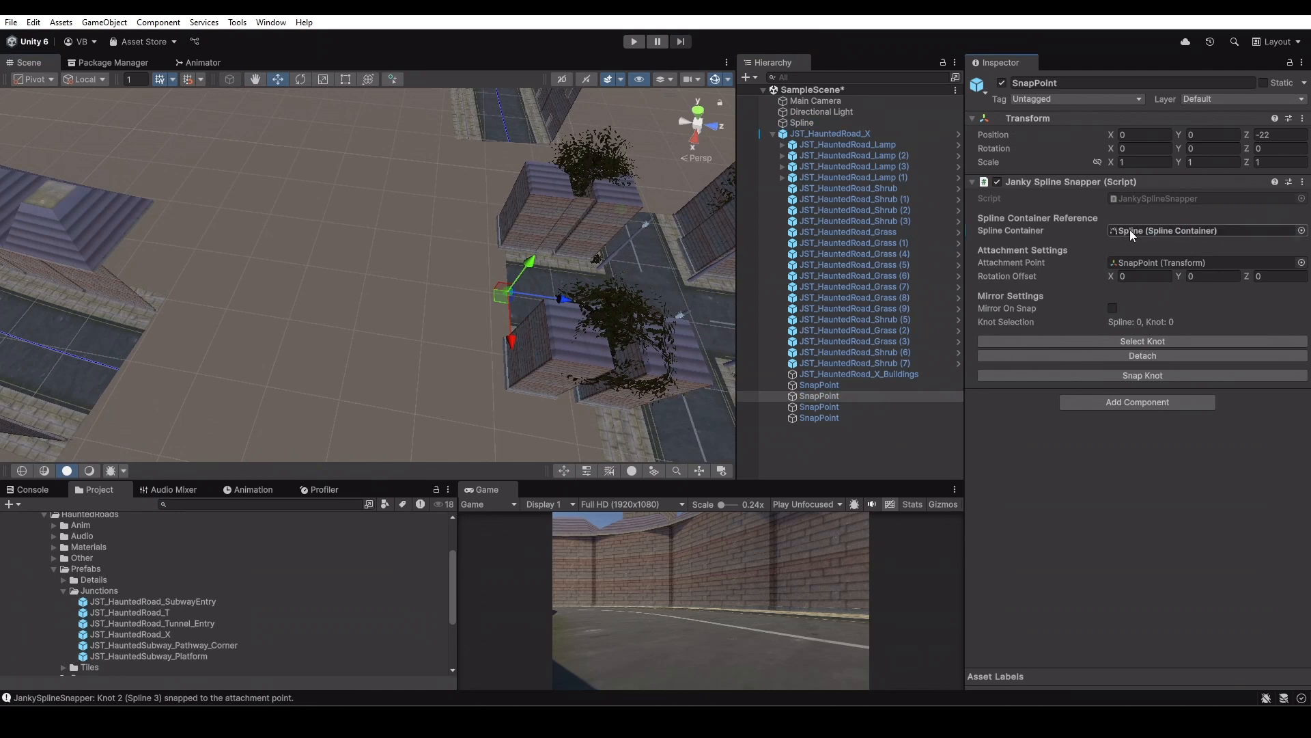
pyautogui.click(1145, 341)
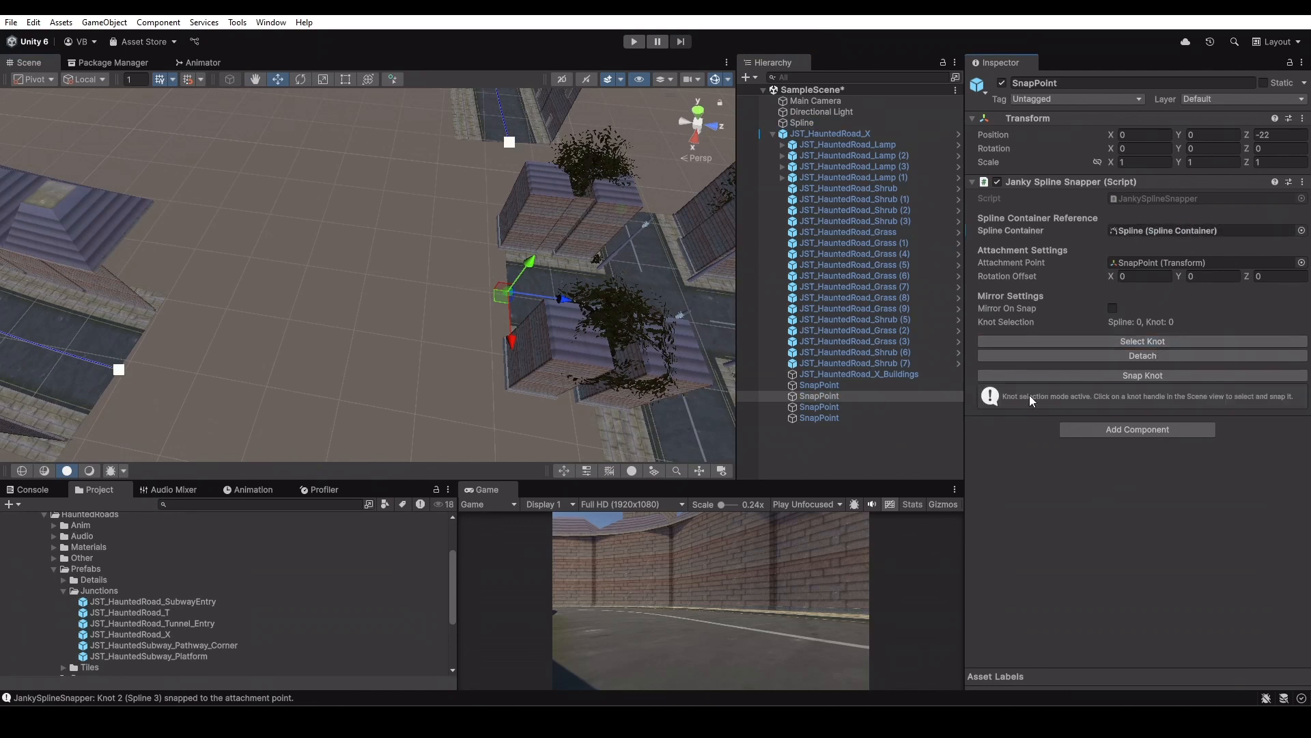
pyautogui.click(120, 370)
# On the third SnapPoint, assign Spline as the spline container and snap knot 3 of Spline 1 to it
pyautogui.keyDown('alt'); pyautogui.moveTo(329, 383); pyautogui.dragTo(784, 493); pyautogui.keyUp('alt')
pyautogui.keyDown('alt'); pyautogui.moveTo(563, 332); pyautogui.dragTo(395, 275); pyautogui.keyUp('alt')
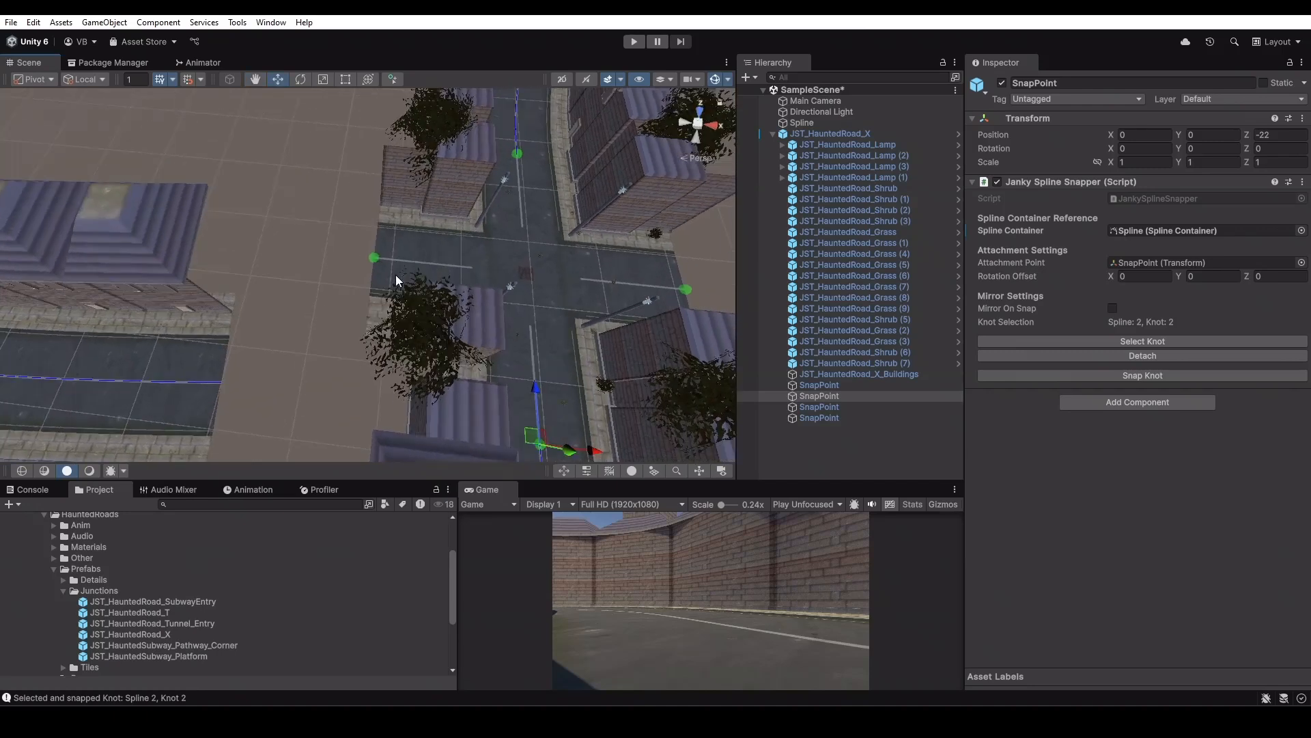
pyautogui.click(818, 407)
pyautogui.moveTo(519, 236); pyautogui.dragTo(114, 286, button='middle')
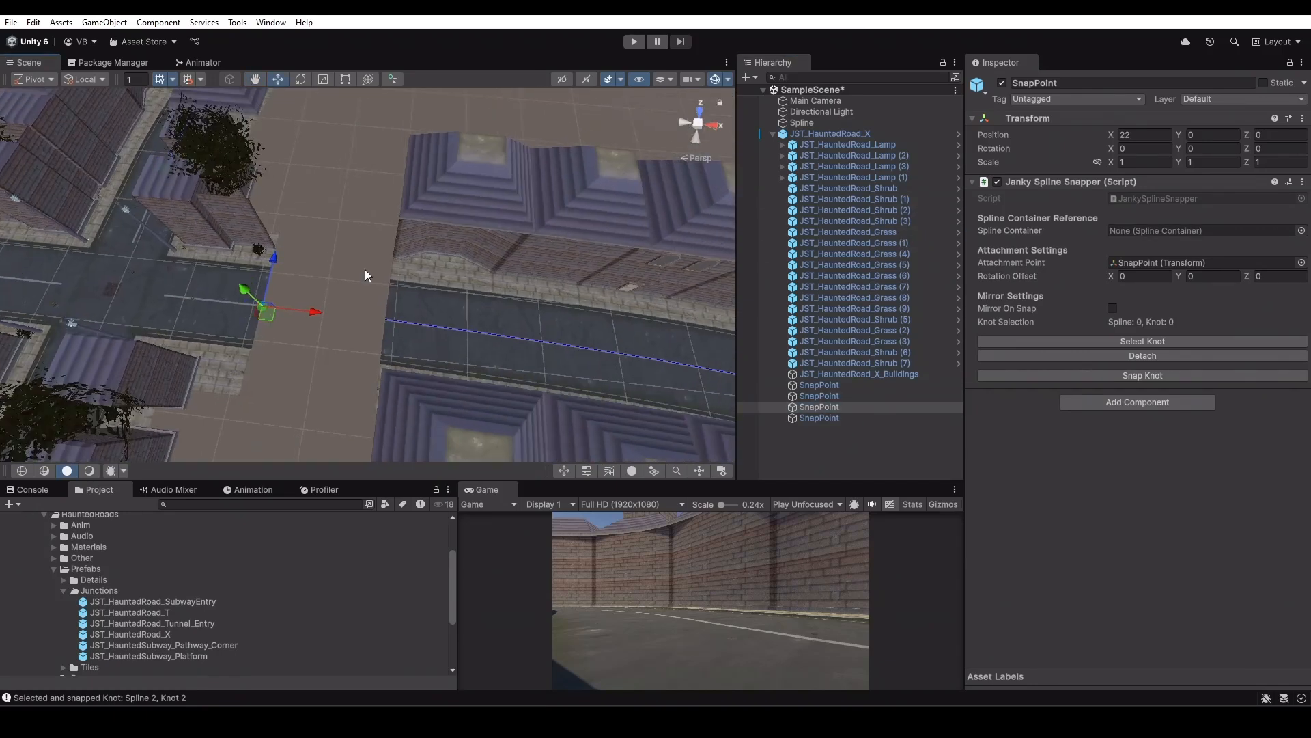
pyautogui.moveTo(830, 123); pyautogui.dragTo(1227, 236)
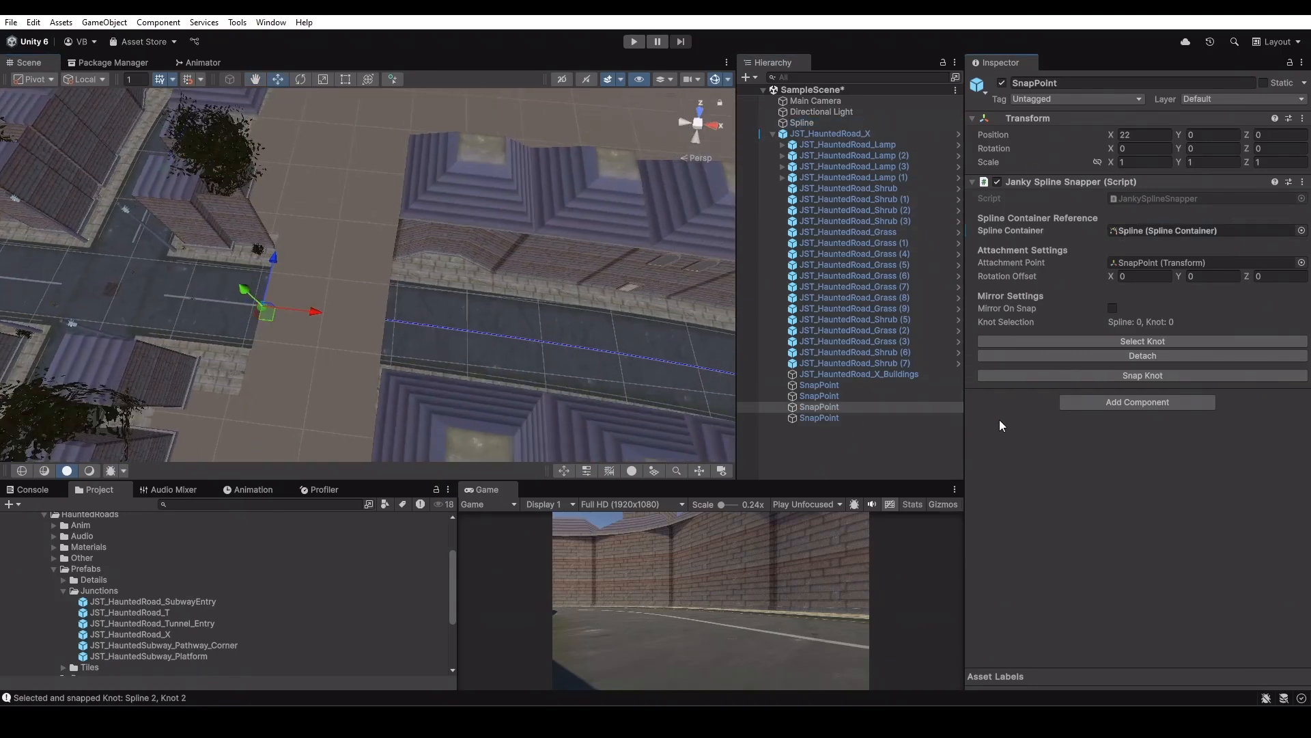
pyautogui.click(1020, 339)
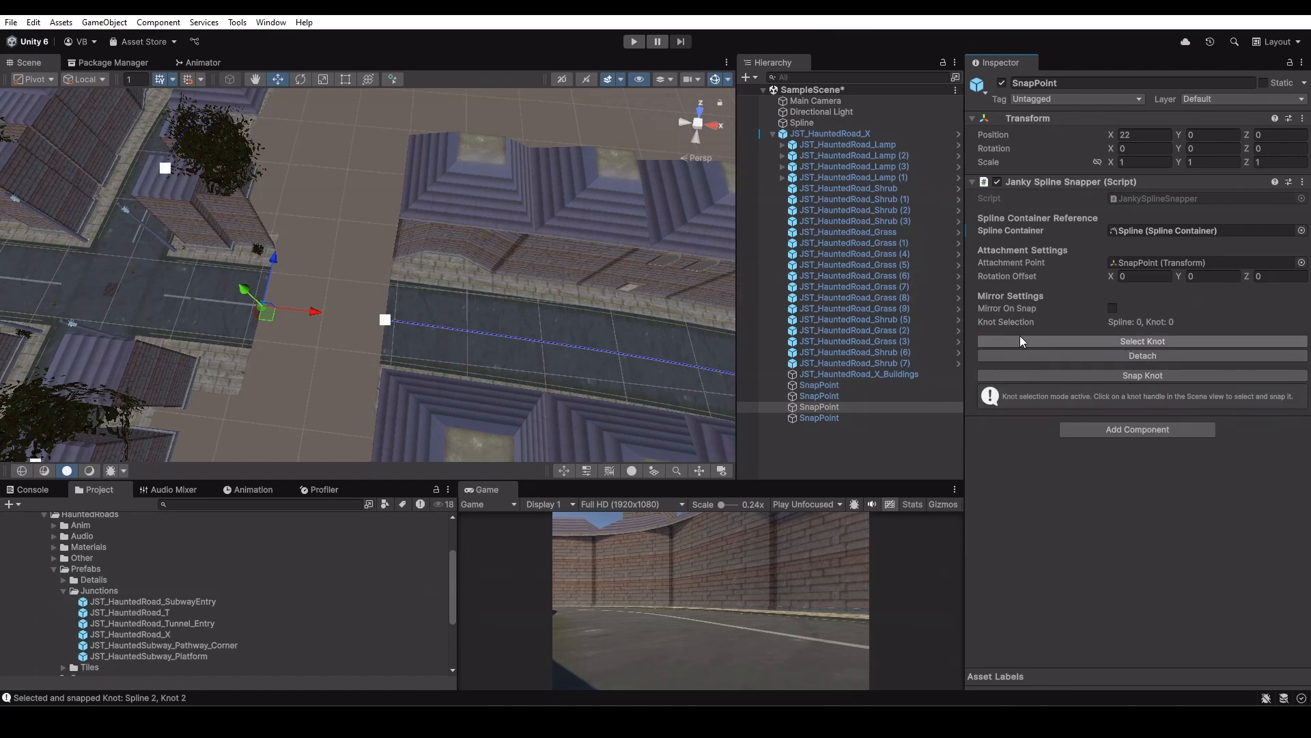
pyautogui.click(387, 319)
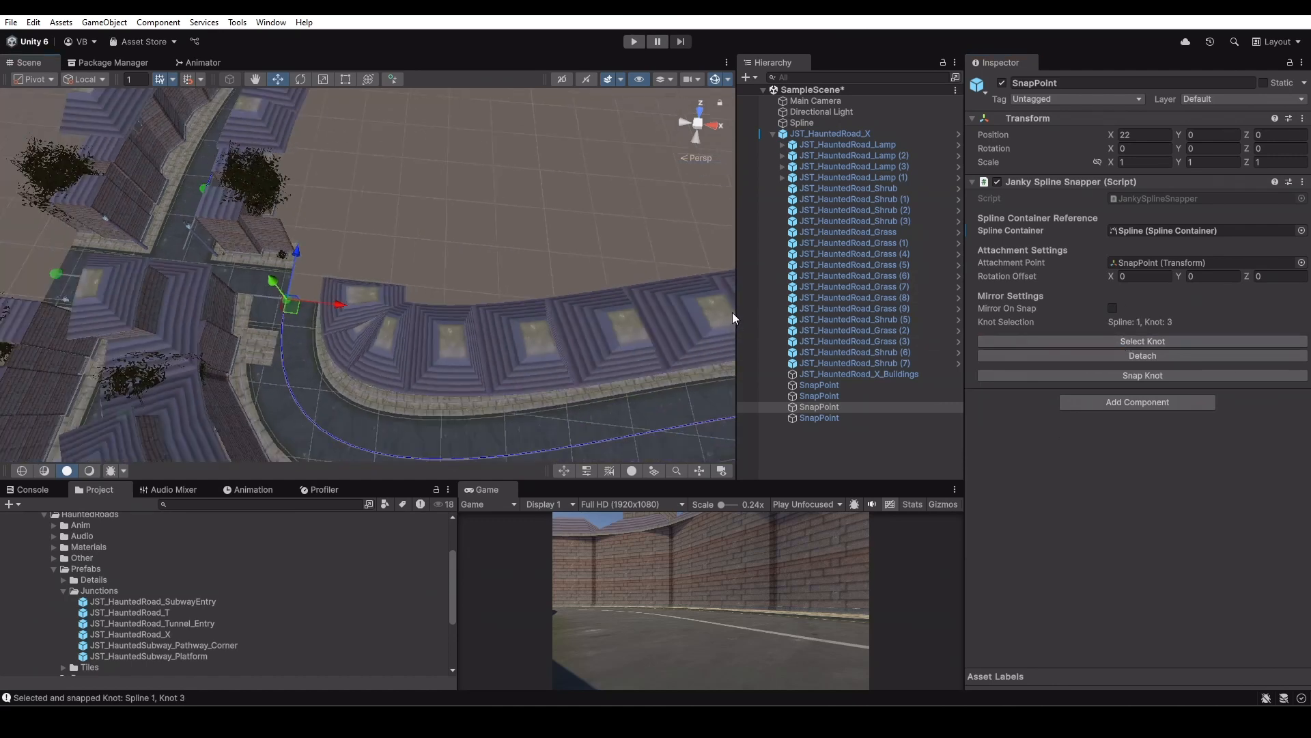
# Try Y rotation offsets of 90, -90 and 180 on the third SnapPoint, snapping its knot with each value
pyautogui.click(1219, 276)
pyautogui.write('90')
pyautogui.click(1157, 375)
pyautogui.click(1219, 276)
pyautogui.press('Home')
pyautogui.write('-')
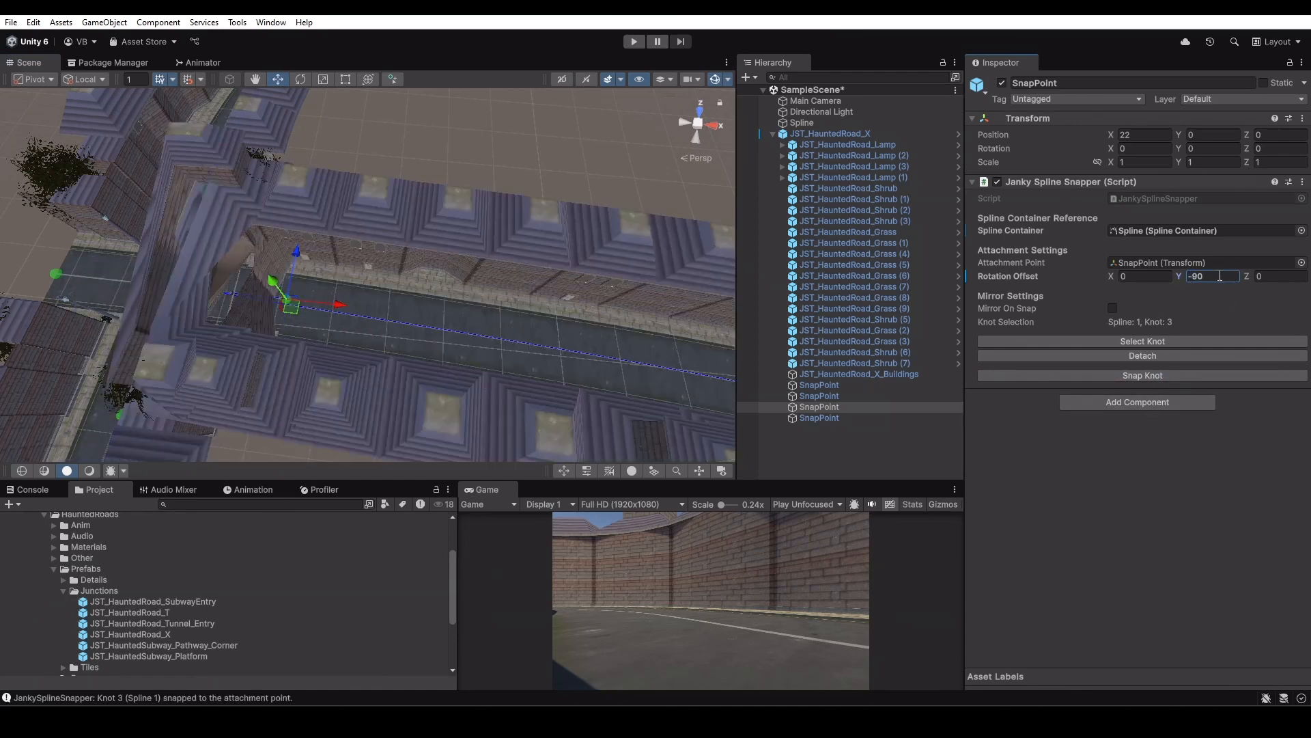
pyautogui.click(1194, 377)
pyautogui.moveTo(1219, 274); pyautogui.dragTo(1076, 267)
pyautogui.write('180')
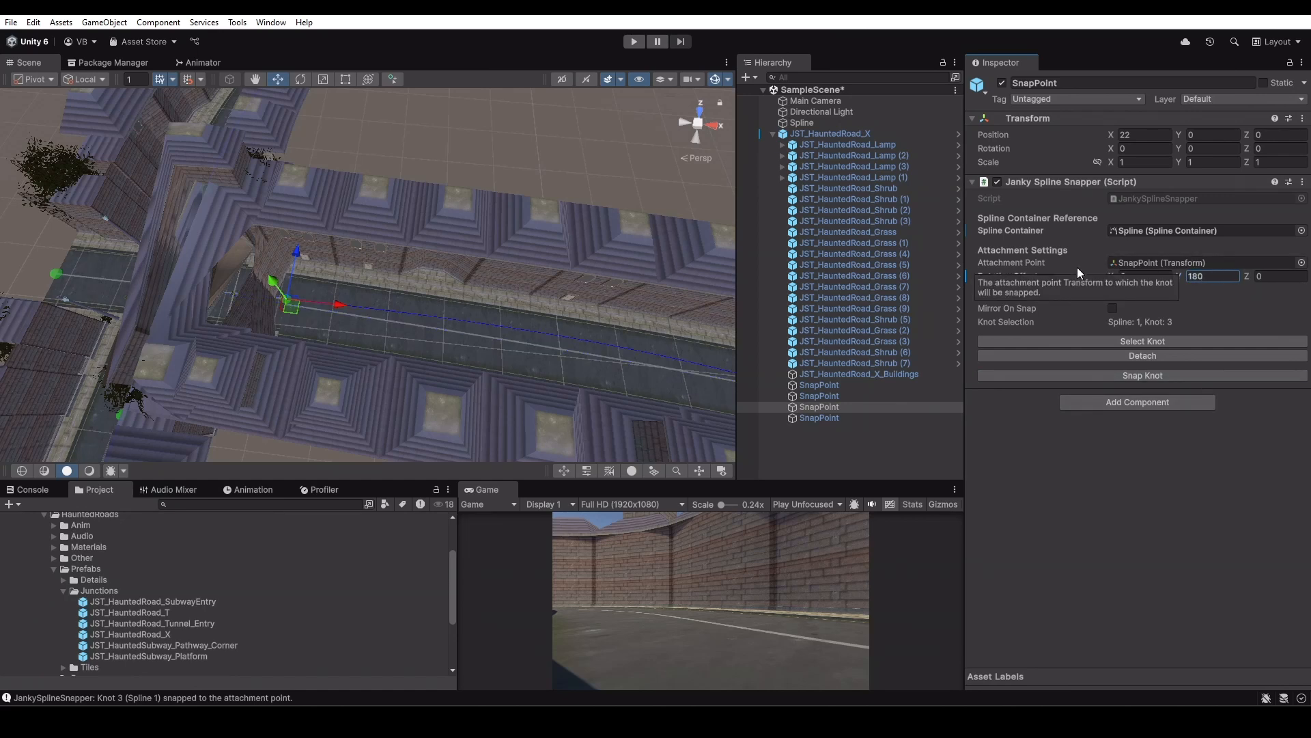
pyautogui.click(1190, 374)
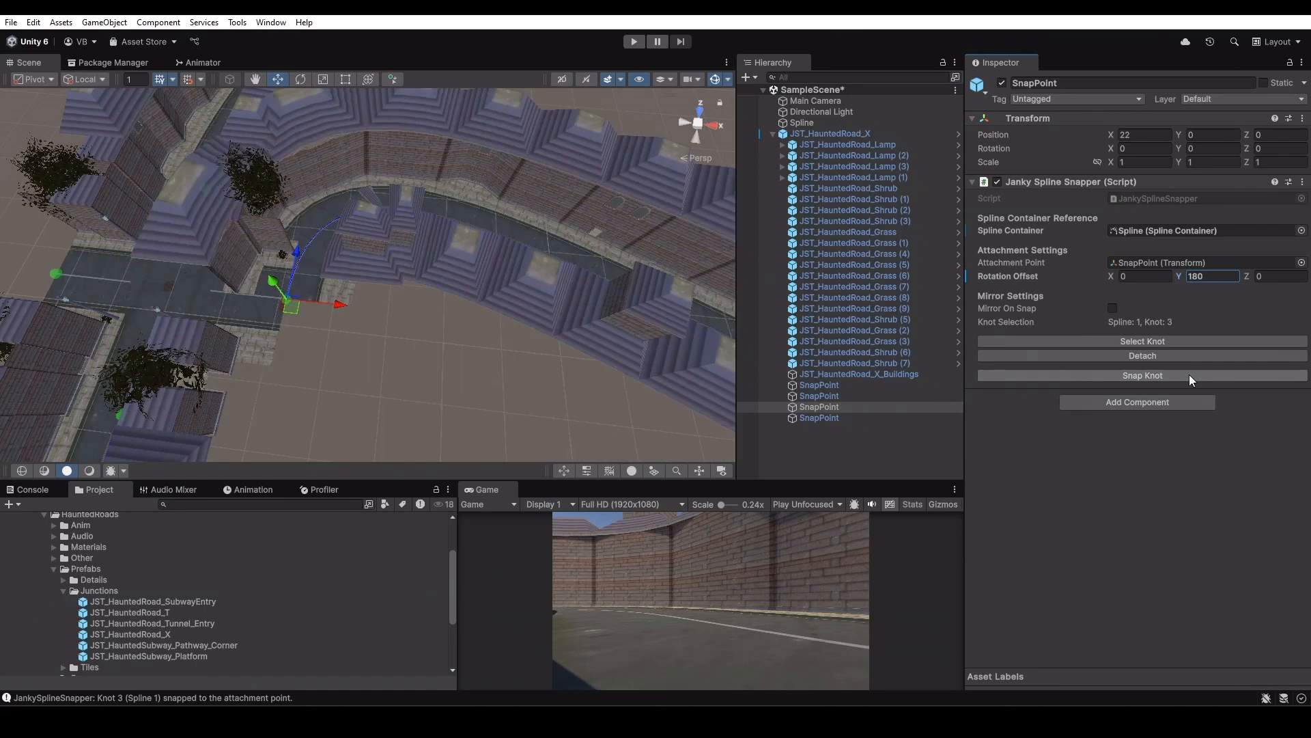
# Try Mirror On Snap on the third SnapPoint, reset its Y Rotation Offset to 0, and snap the knot again
pyautogui.click(1228, 276)
pyautogui.click(1114, 305)
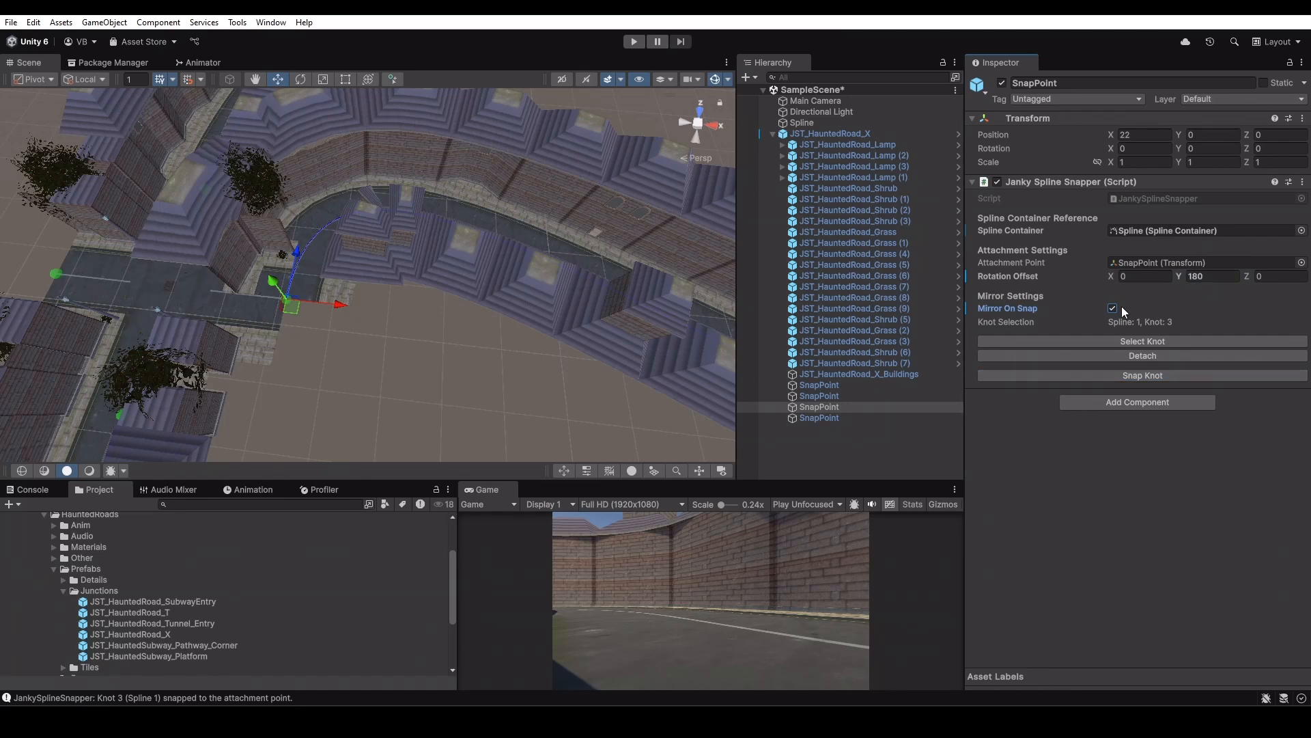
pyautogui.click(1220, 276)
pyautogui.write('0')
pyautogui.click(1142, 378)
# Set the third SnapPoint's Transform Y rotation to 90 and snap its knot to the new orientation
pyautogui.click(1207, 149)
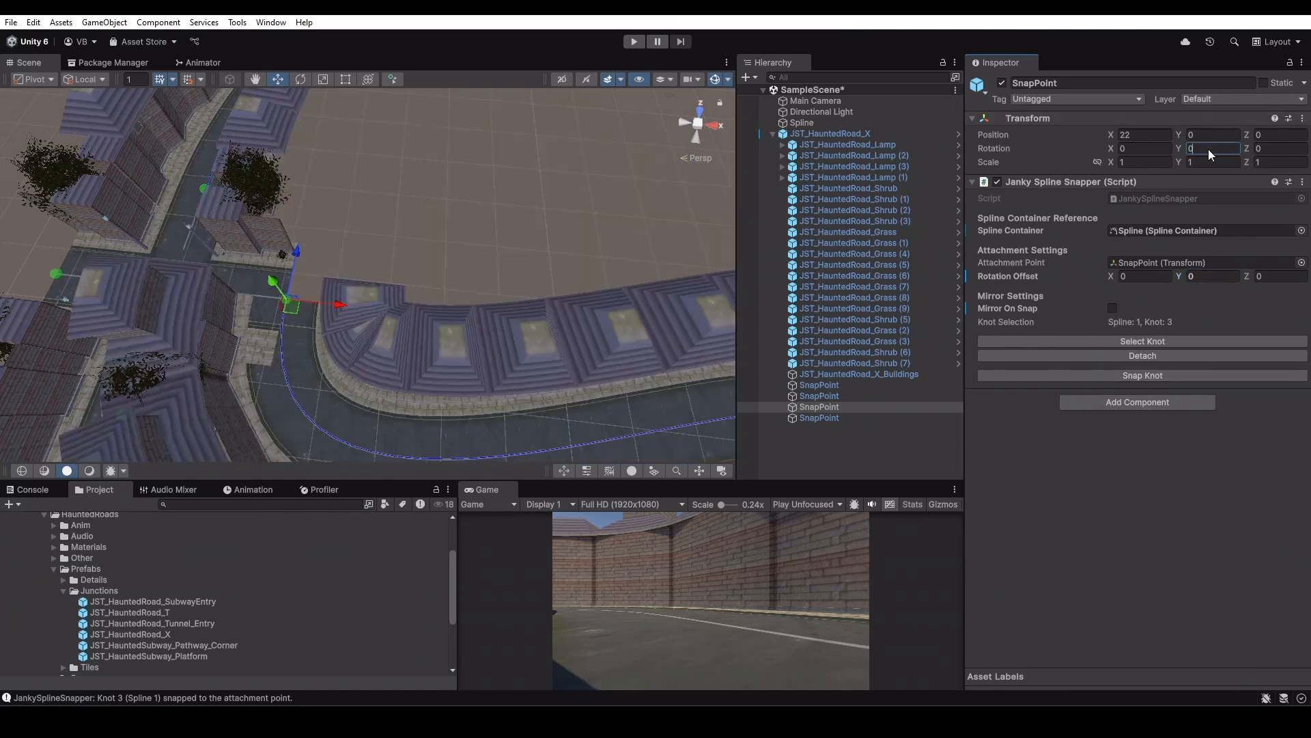
pyautogui.write('90')
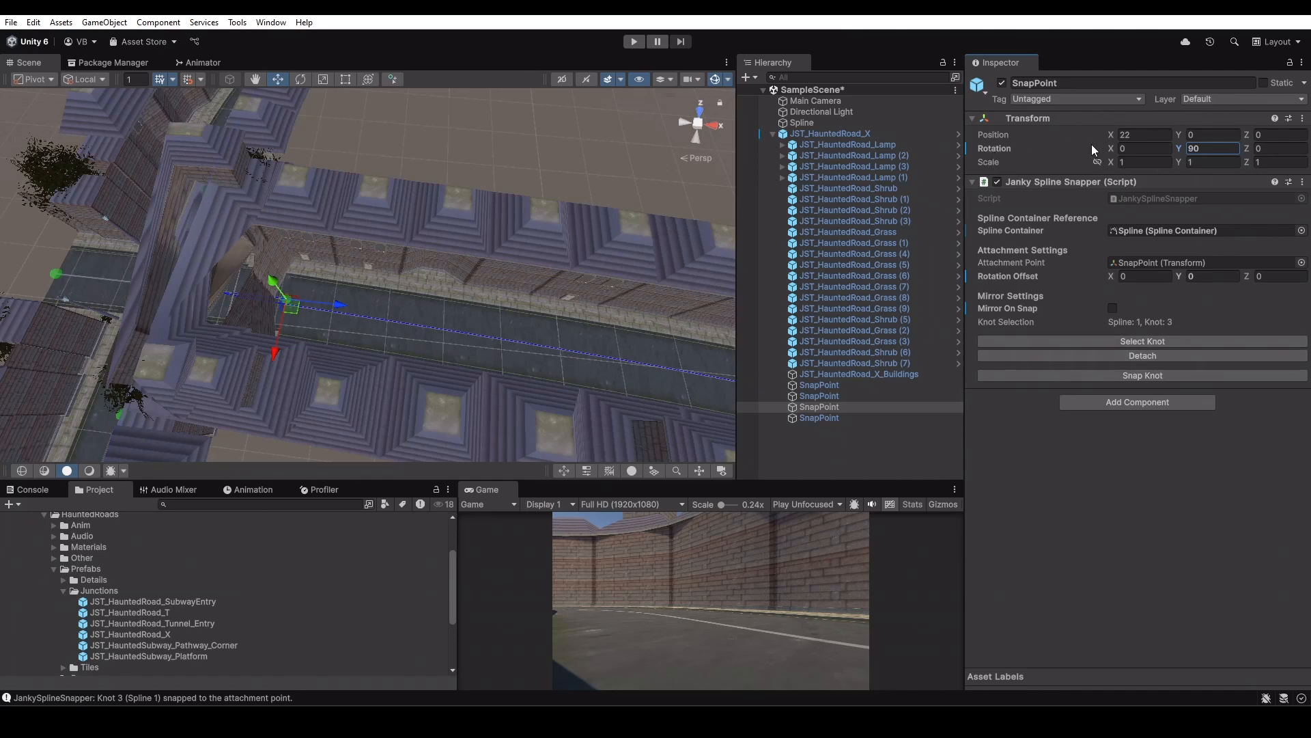
# Try Y rotation offsets of 90 and -90 on the rotated third SnapPoint, snapping the knot with each value
pyautogui.click(1205, 276)
pyautogui.write('90')
pyautogui.click(1165, 374)
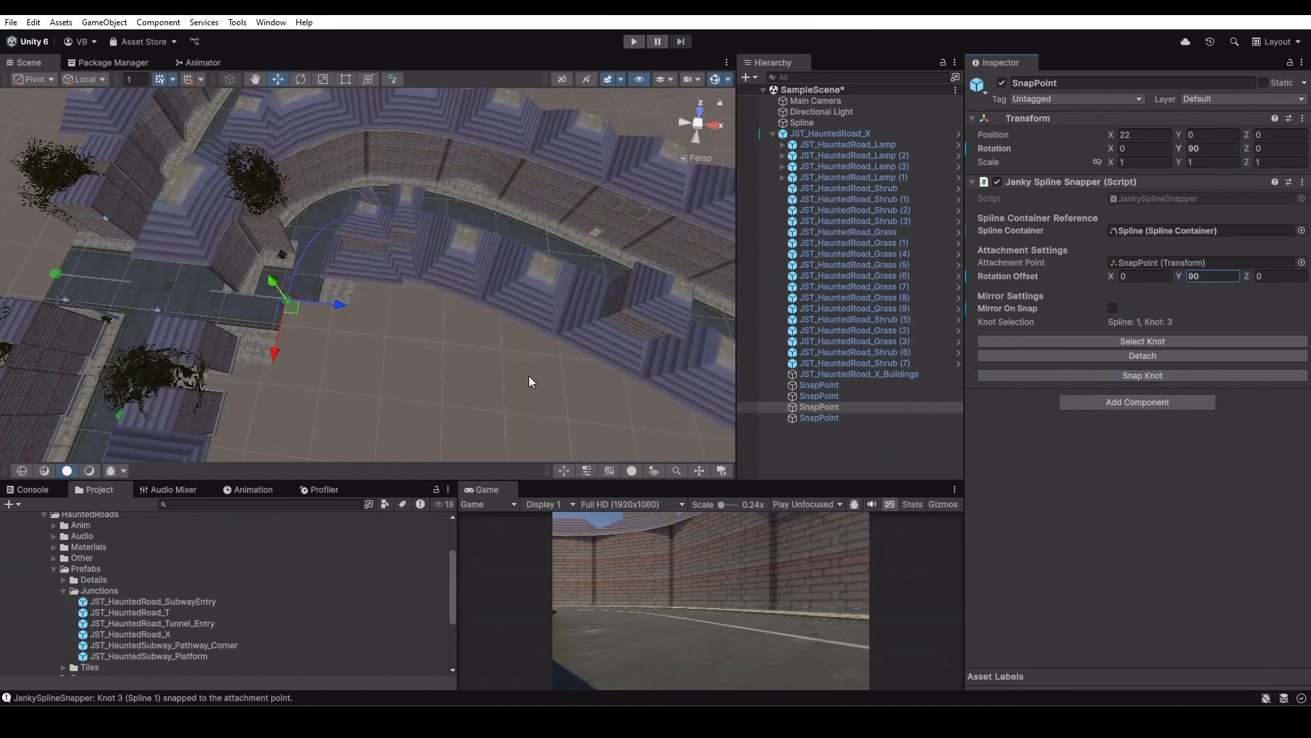
pyautogui.click(1229, 279)
pyautogui.write('-90')
pyautogui.click(1140, 375)
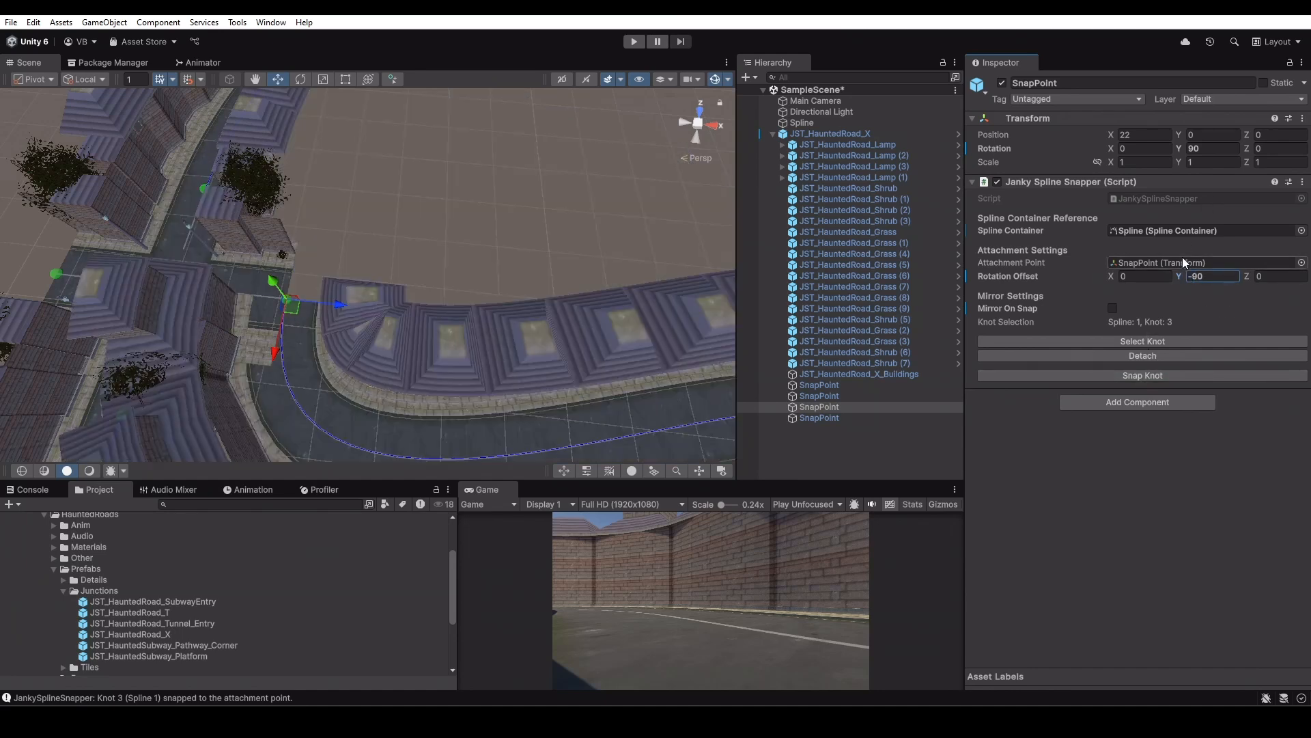
# Set the third SnapPoint's Y Rotation Offset to 180, snap its knot, and check the street's alignment with the junction
pyautogui.write('180')
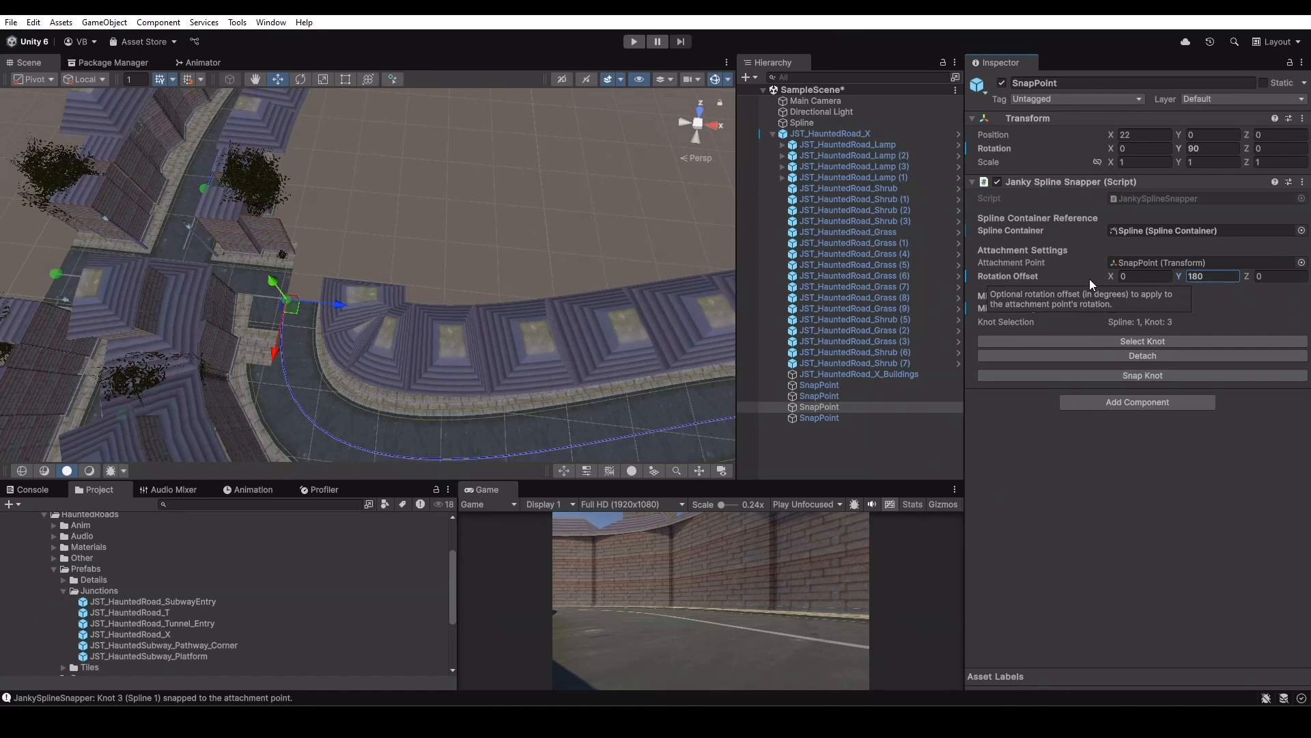
pyautogui.click(1178, 375)
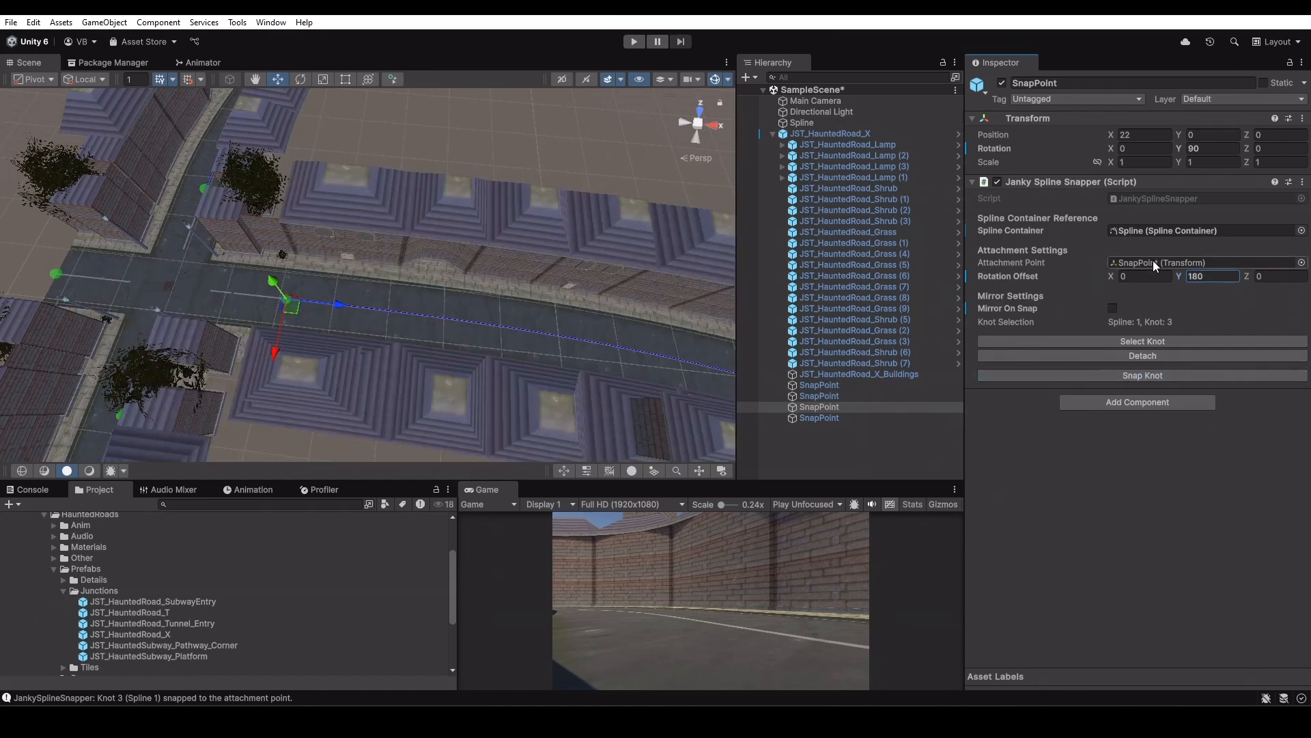
pyautogui.scroll(-4, 235, 243)
pyautogui.keyDown('alt'); pyautogui.moveTo(236, 243); pyautogui.dragTo(501, 224); pyautogui.keyUp('alt')
pyautogui.scroll(7, 468, 212)
pyautogui.scroll(-3, 489, 194)
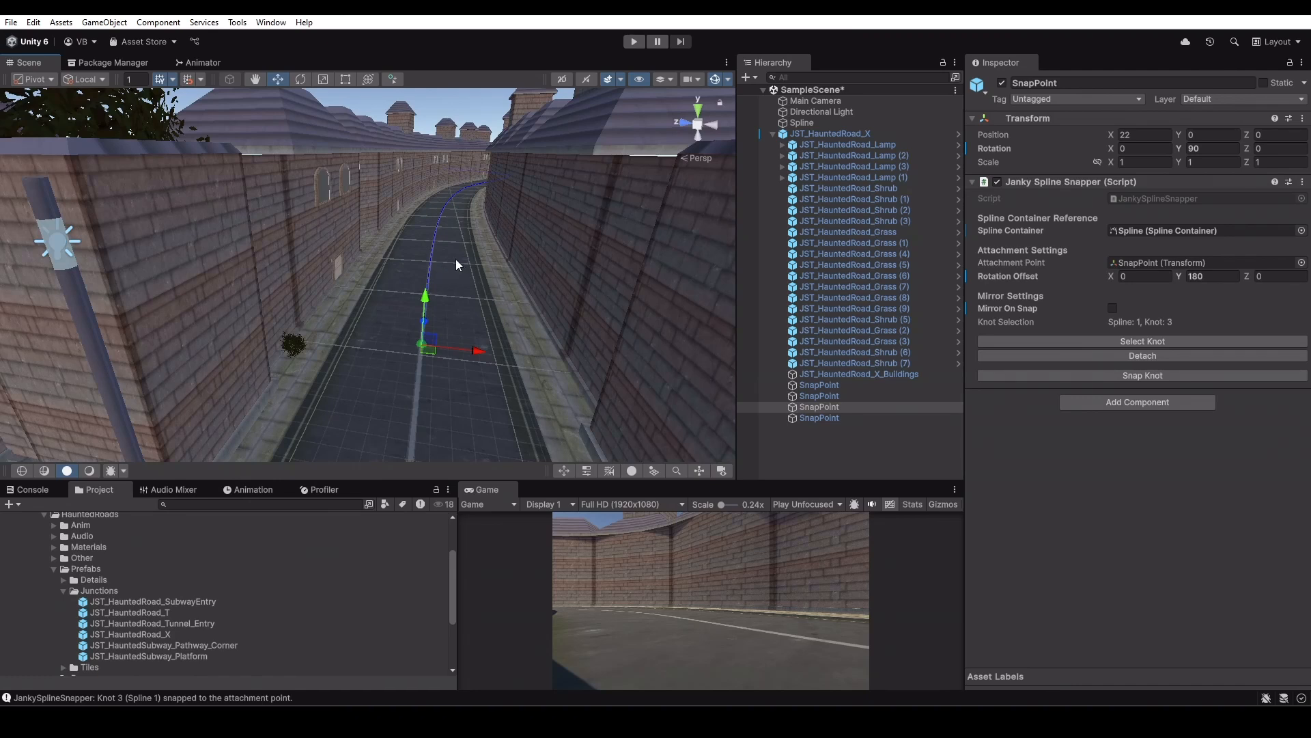
pyautogui.moveTo(539, 322)
pyautogui.keyDown('alt'); pyautogui.mouseDown()
pyautogui.moveTo(498, 301)
pyautogui.moveTo(536, 321)
pyautogui.mouseUp(); pyautogui.keyUp('alt')
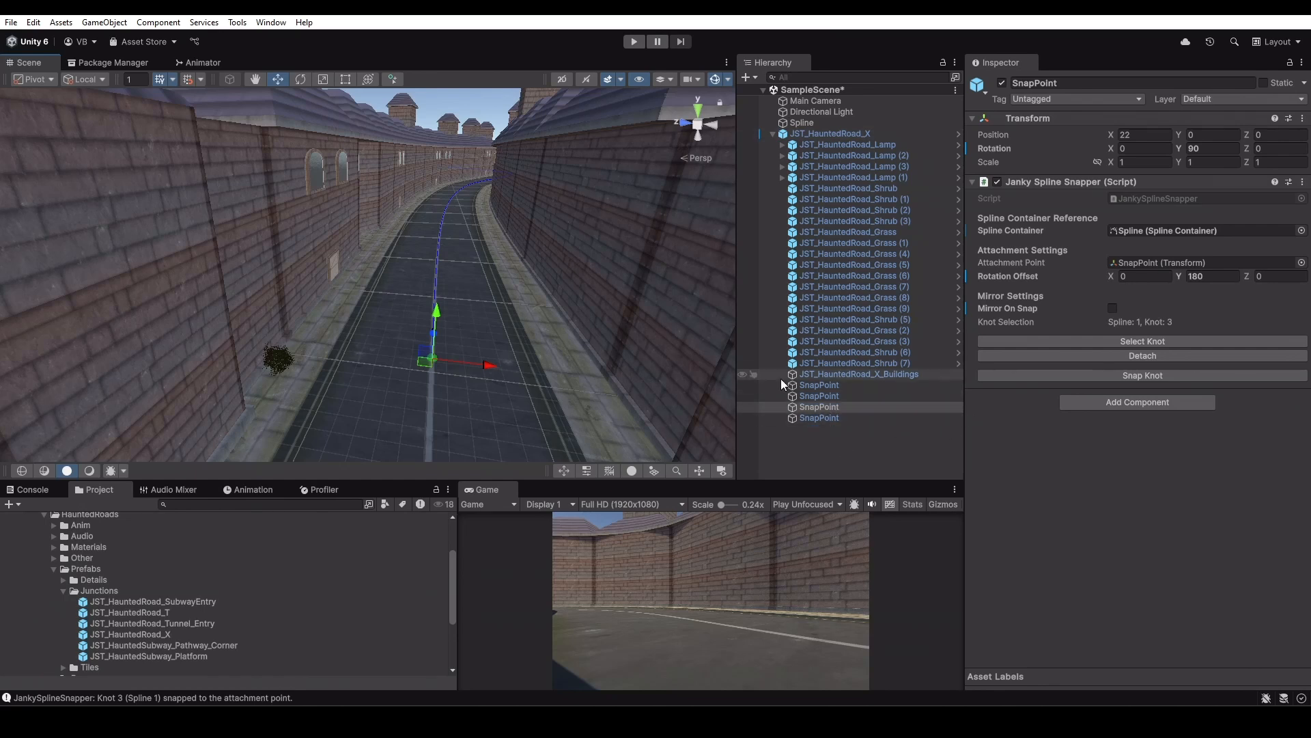
pyautogui.click(1227, 147)
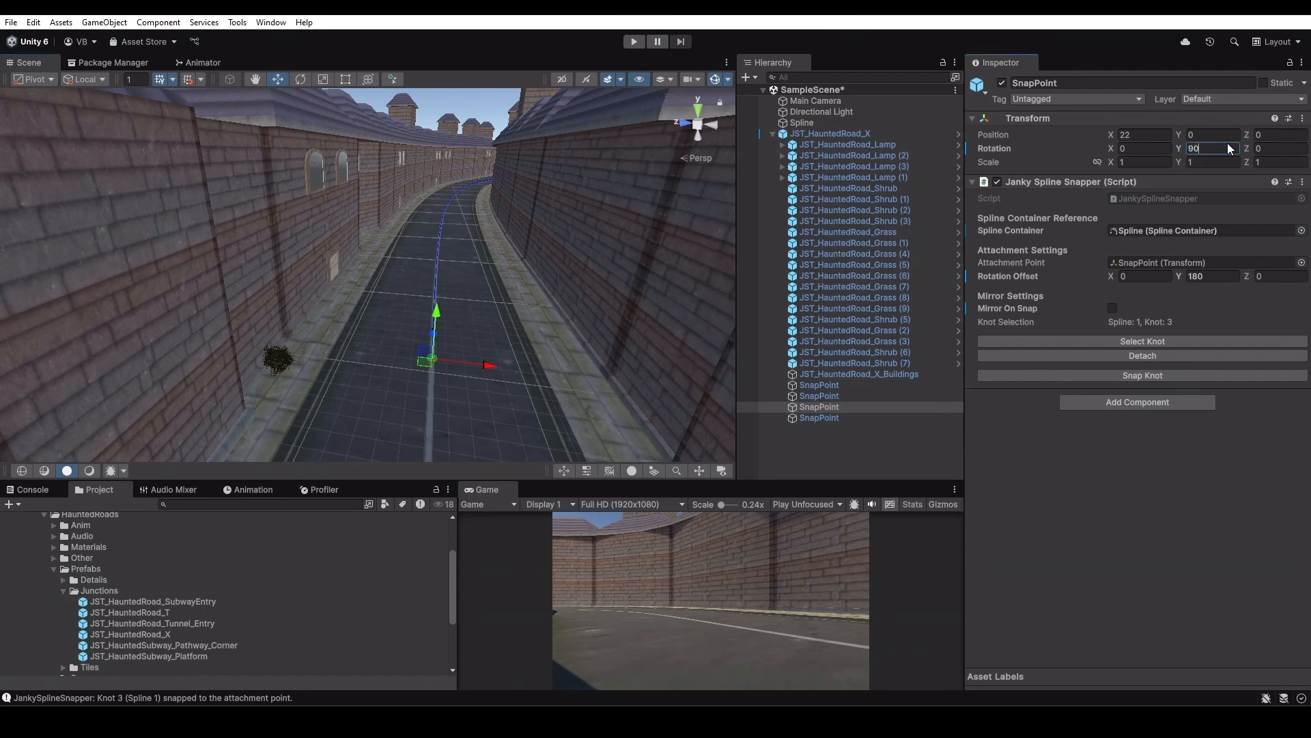
pyautogui.keyDown('alt'); pyautogui.moveTo(549, 310); pyautogui.dragTo(355, 342); pyautogui.keyUp('alt')
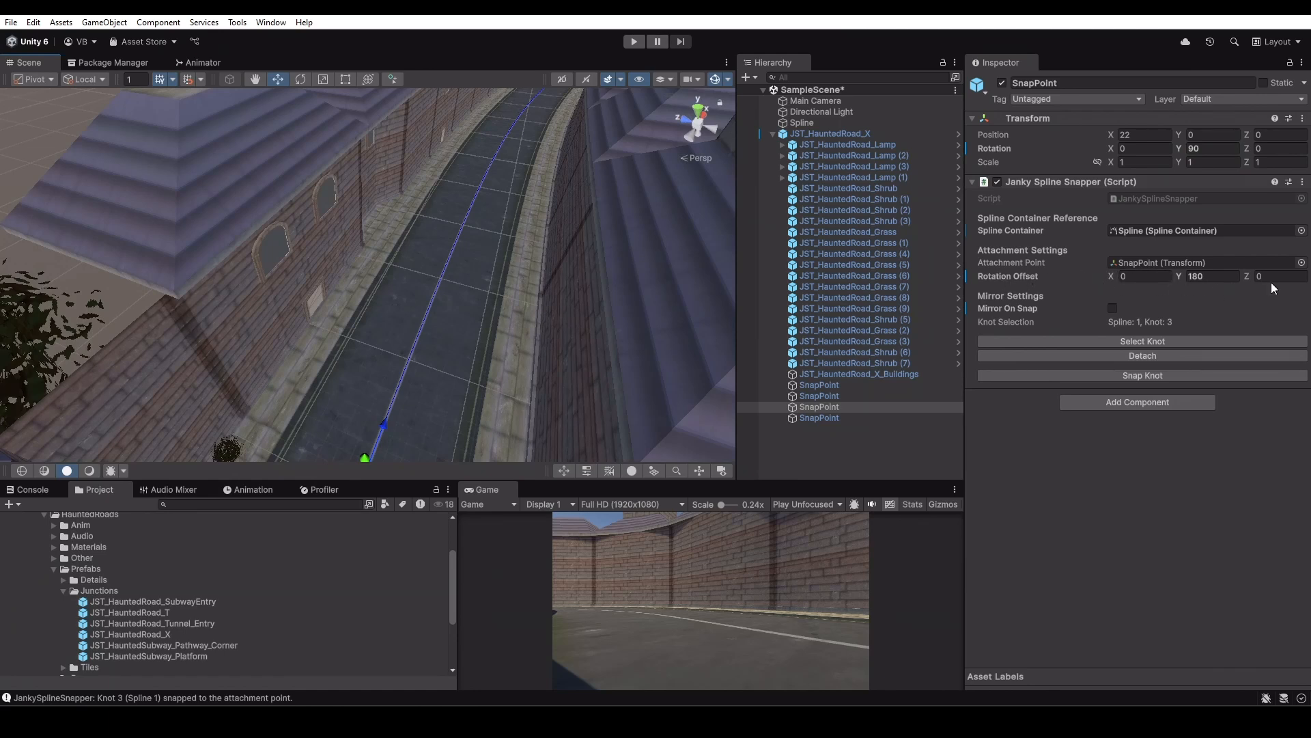
pyautogui.click(1234, 371)
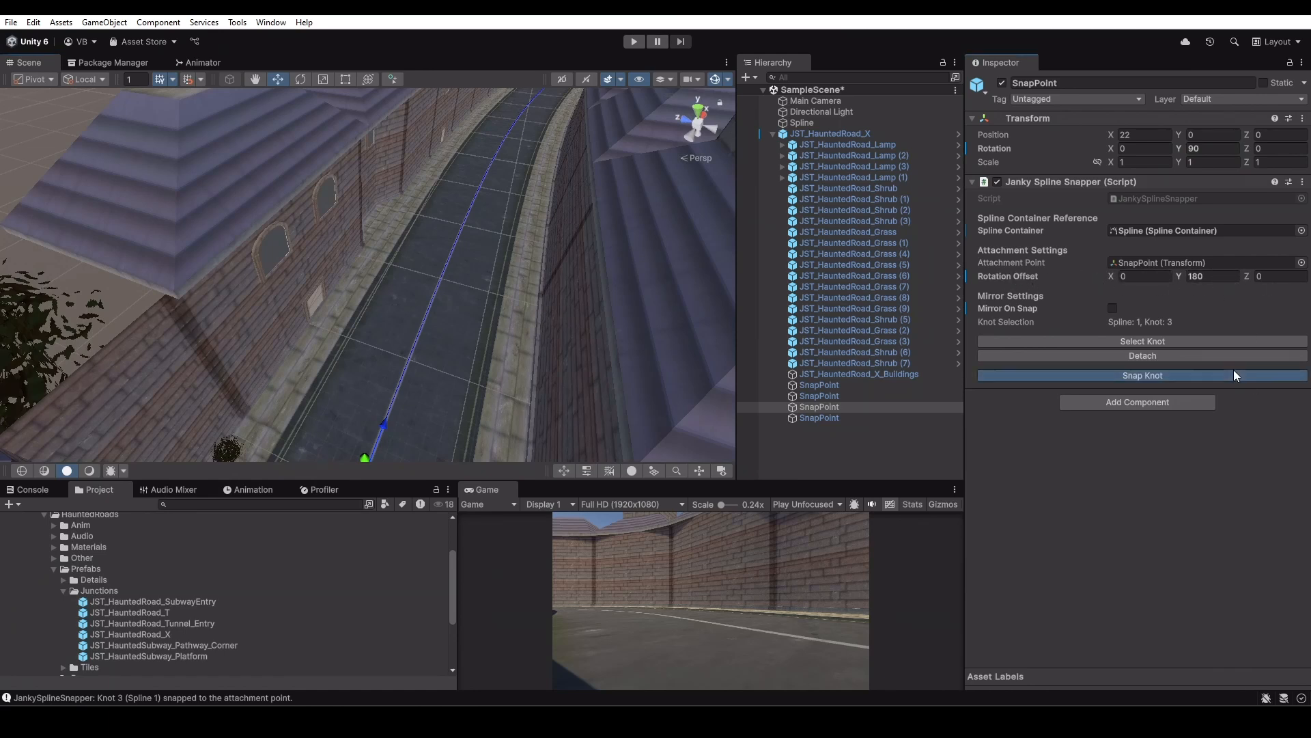
# On the fourth SnapPoint, assign Spline as the spline container and snap knot 0 of Spline 0 to it
pyautogui.keyDown('alt'); pyautogui.moveTo(449, 339); pyautogui.dragTo(580, 380); pyautogui.keyUp('alt')
pyautogui.scroll(-5, 416, 360)
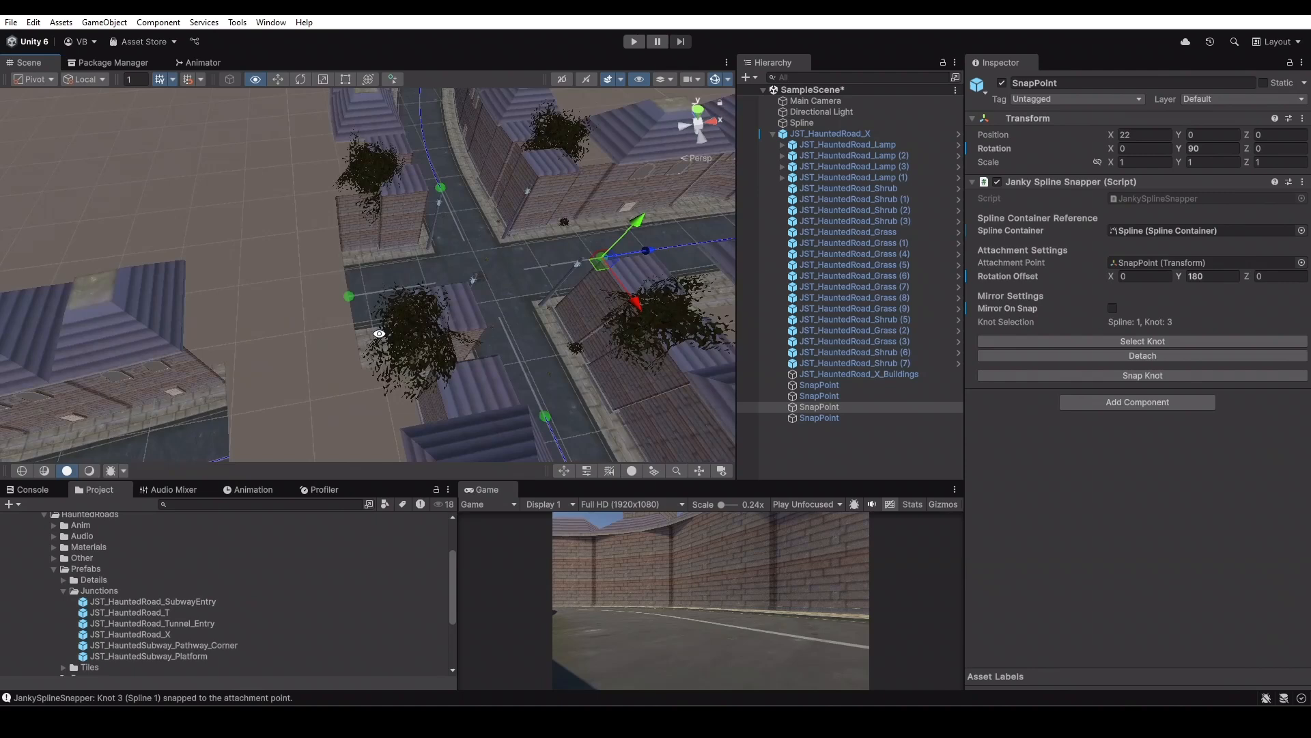
pyautogui.keyDown('alt'); pyautogui.moveTo(379, 333); pyautogui.dragTo(332, 335); pyautogui.keyUp('alt')
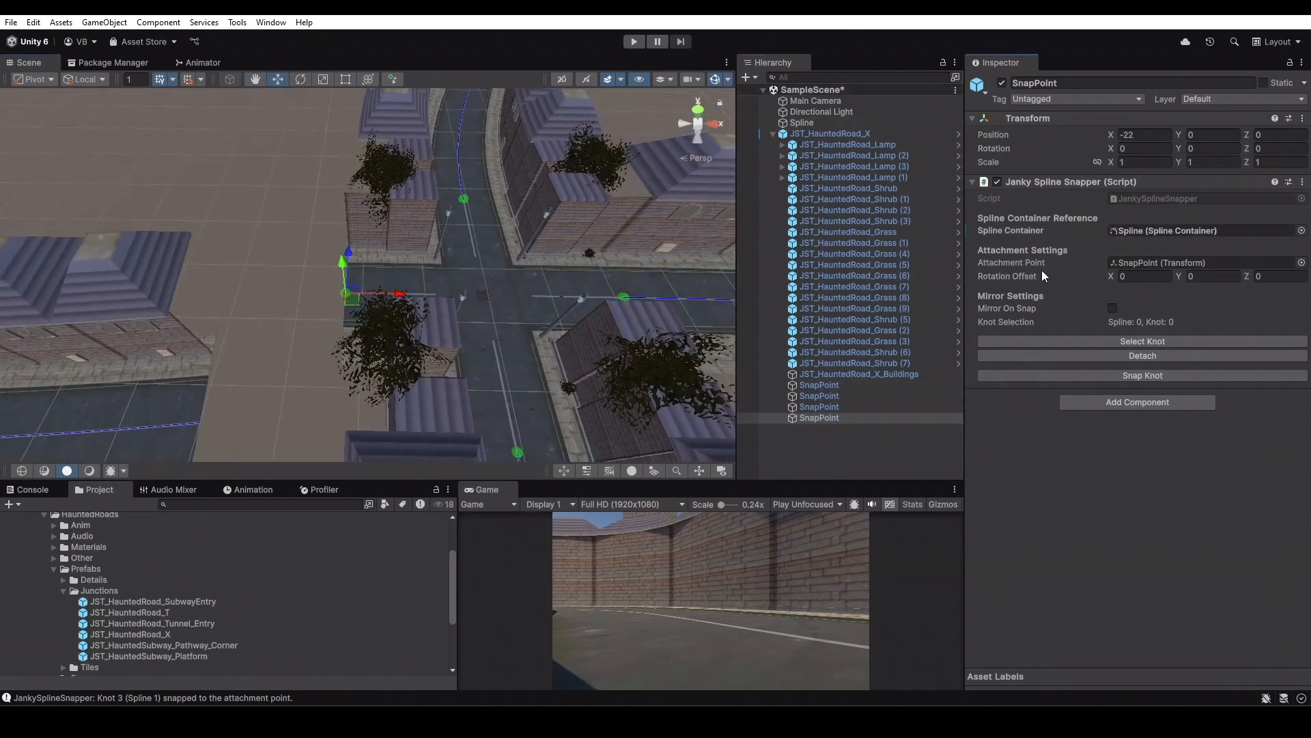
pyautogui.click(1158, 344)
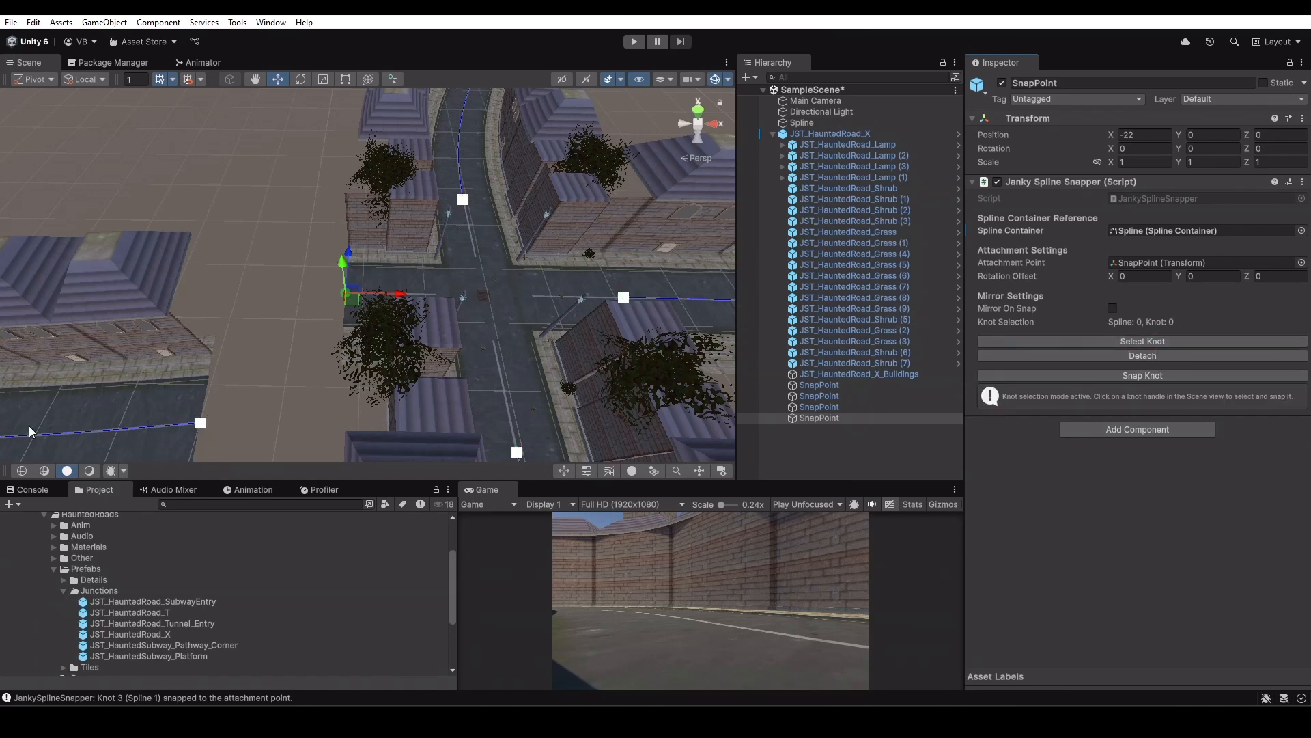
pyautogui.click(201, 424)
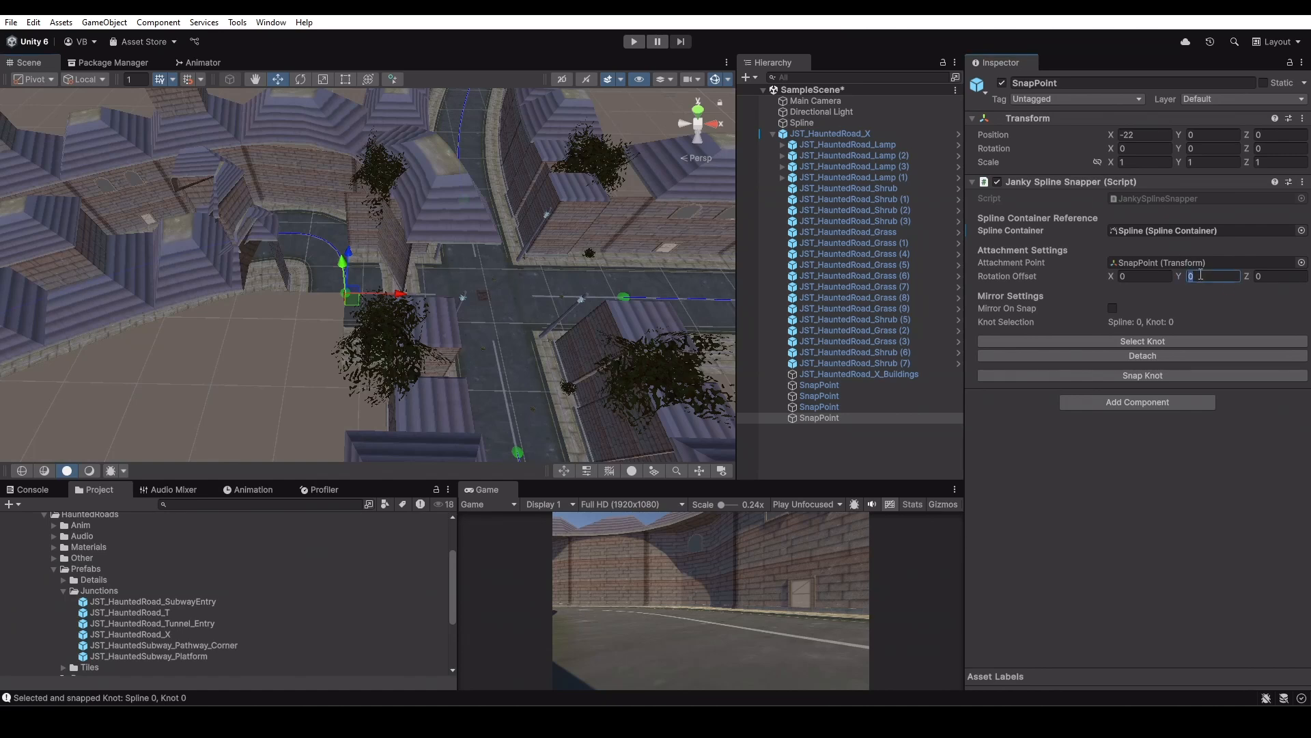
# Try a Y Rotation Offset of 90 on the fourth SnapPoint and snap its knot again
pyautogui.write('90')
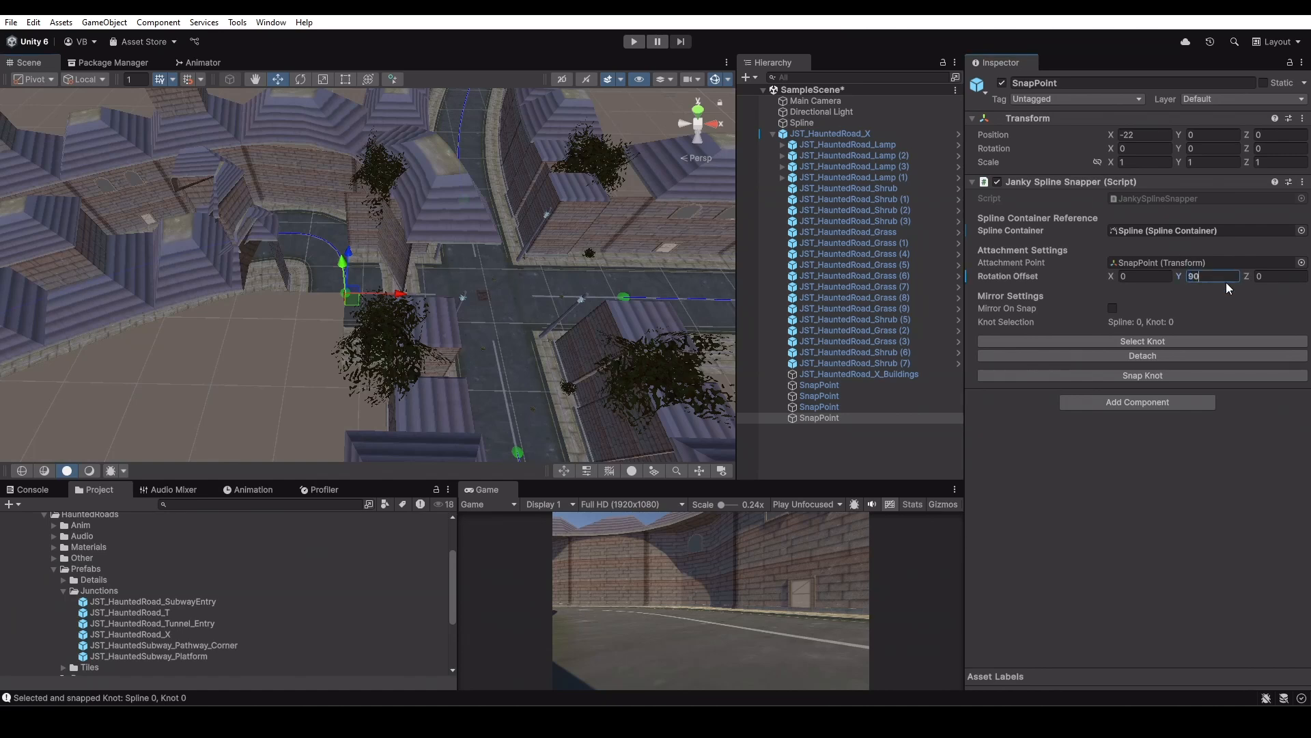
pyautogui.click(1138, 377)
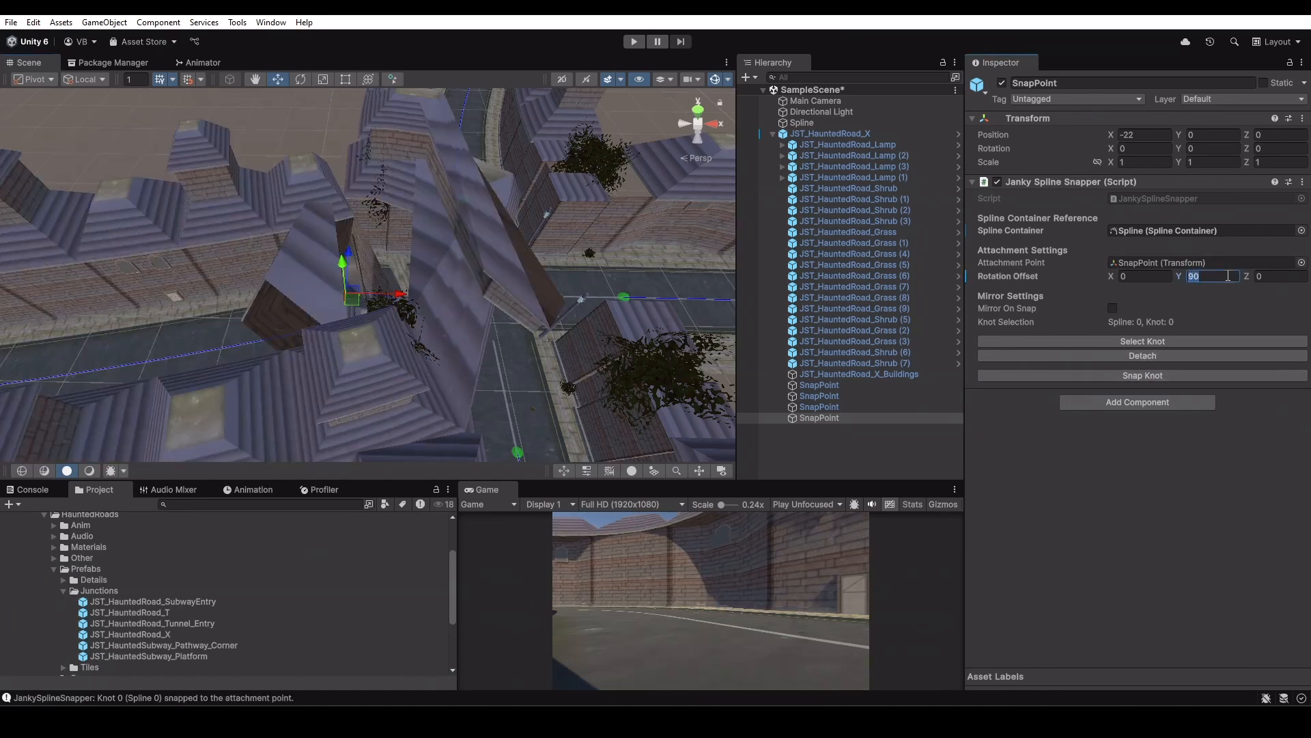
pyautogui.click(1155, 373)
# Set the fourth SnapPoint's Y Rotation Offset to -90 and snap its knot
pyautogui.click(1232, 283)
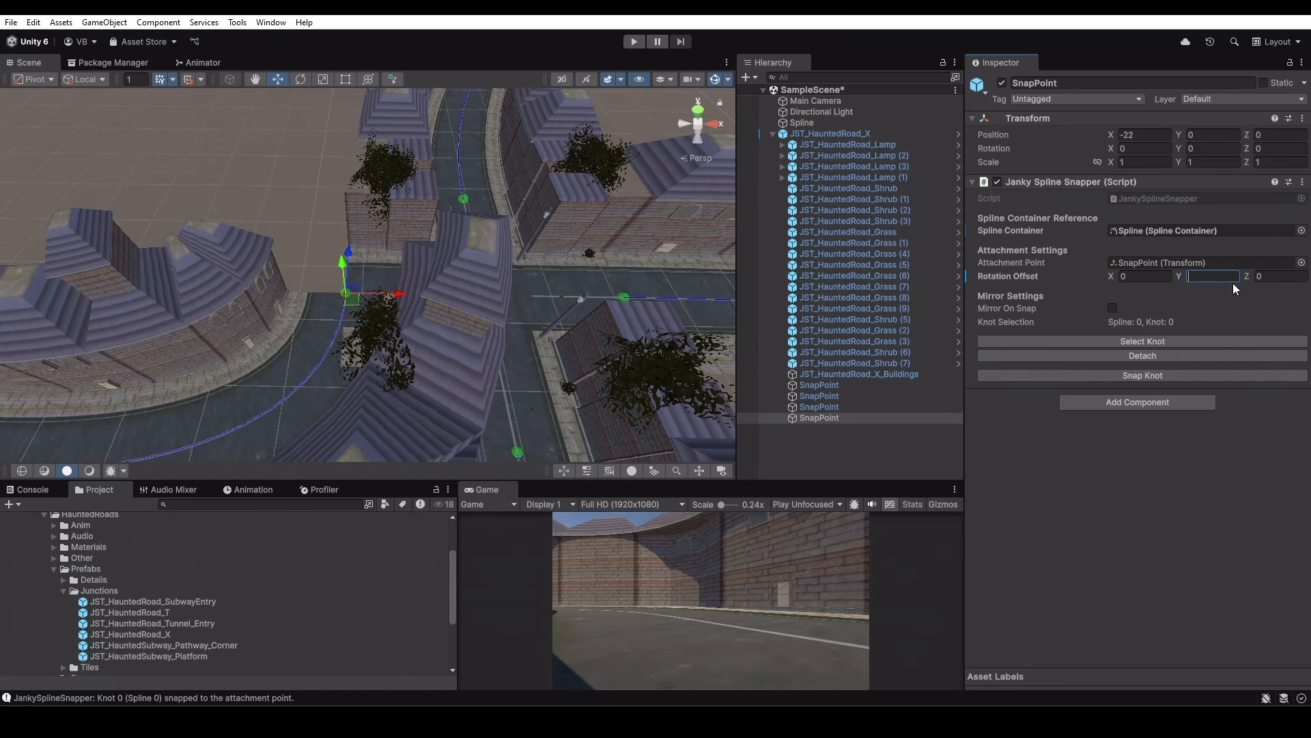
pyautogui.write('-90')
pyautogui.click(1149, 376)
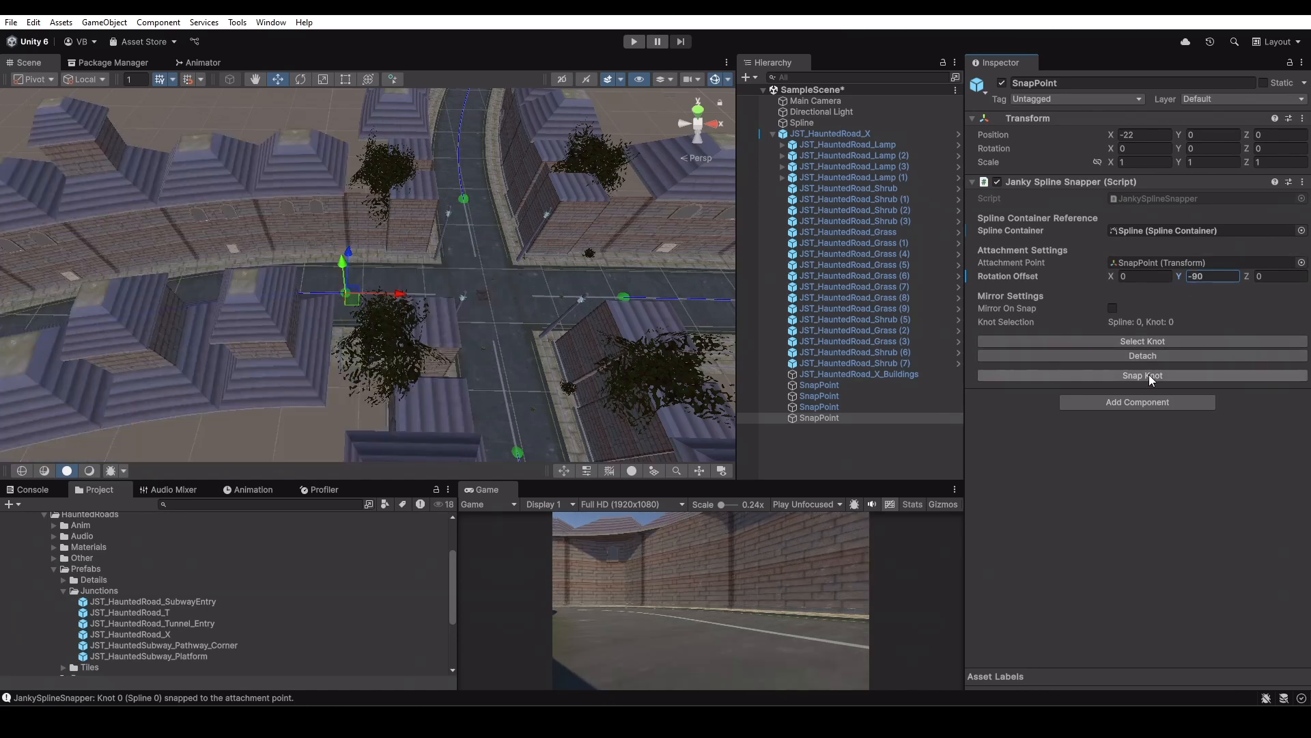
# Clear the selection and examine the streets' alignment with the junction from above and at road level
pyautogui.click(928, 445)
pyautogui.scroll(-3, 538, 263)
pyautogui.keyDown('alt'); pyautogui.moveTo(538, 264); pyautogui.dragTo(364, 345); pyautogui.keyUp('alt')
pyautogui.scroll(3, 363, 344)
pyautogui.keyDown('alt'); pyautogui.moveTo(471, 272); pyautogui.dragTo(687, 195); pyautogui.keyUp('alt')
pyautogui.scroll(3, 513, 247)
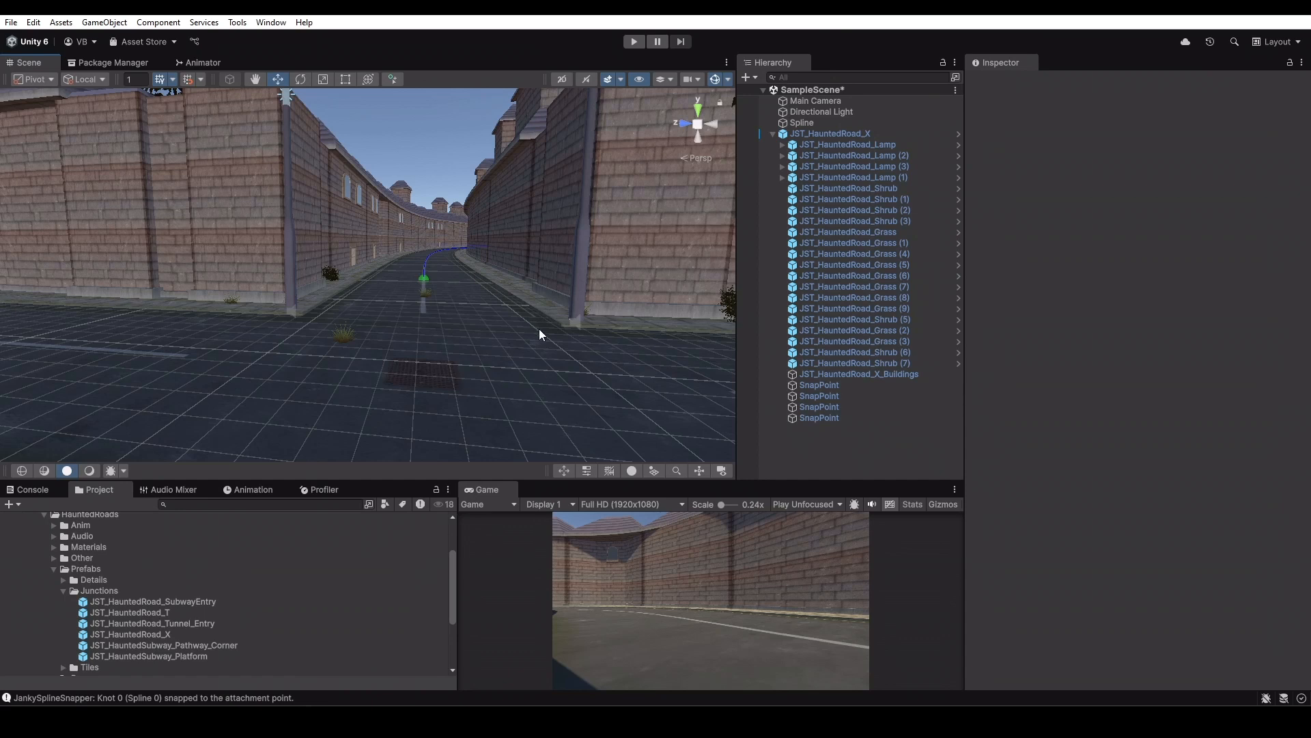
pyautogui.moveTo(505, 264); pyautogui.dragTo(443, 314, button='right')
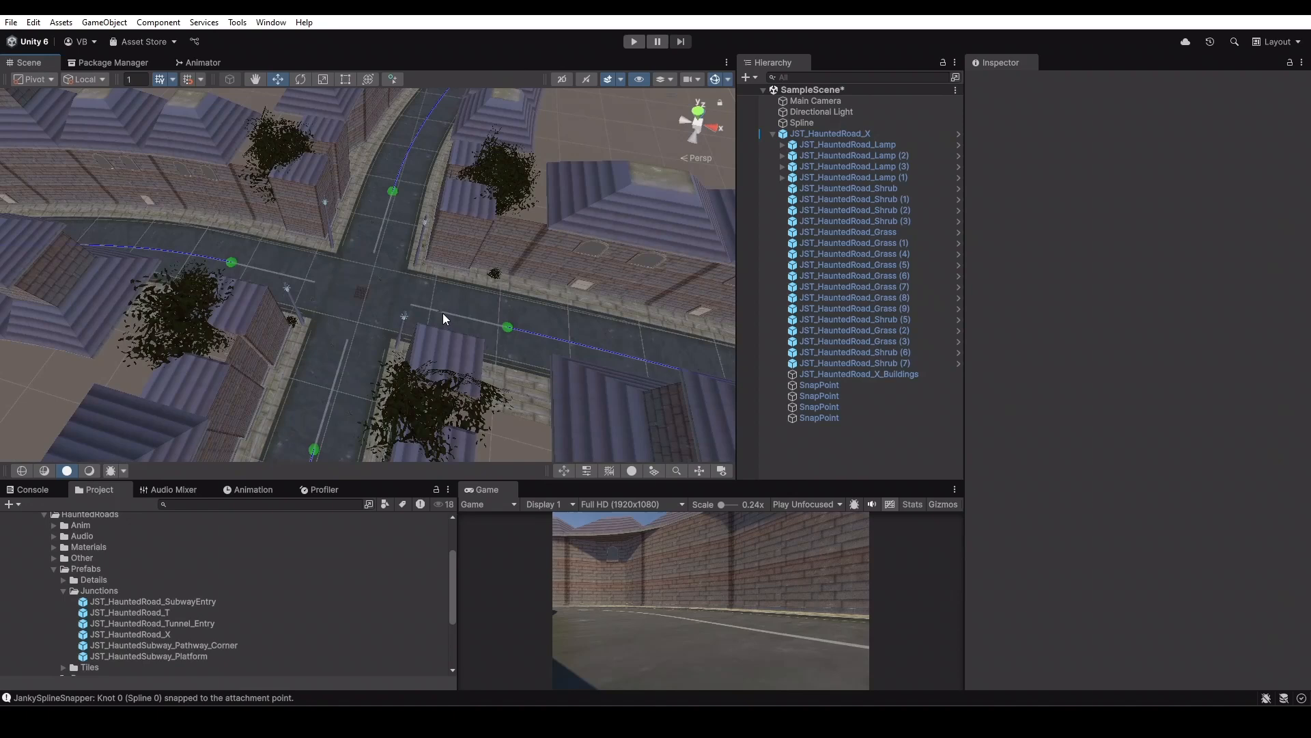
# Rotate the JST_HauntedRoad_X junction around its Y axis to about -27 degrees, rotate it further freehand, and deselect it
pyautogui.click(398, 304)
pyautogui.press('f')
pyautogui.keyDown('alt'); pyautogui.moveTo(445, 308); pyautogui.dragTo(489, 237); pyautogui.keyUp('alt')
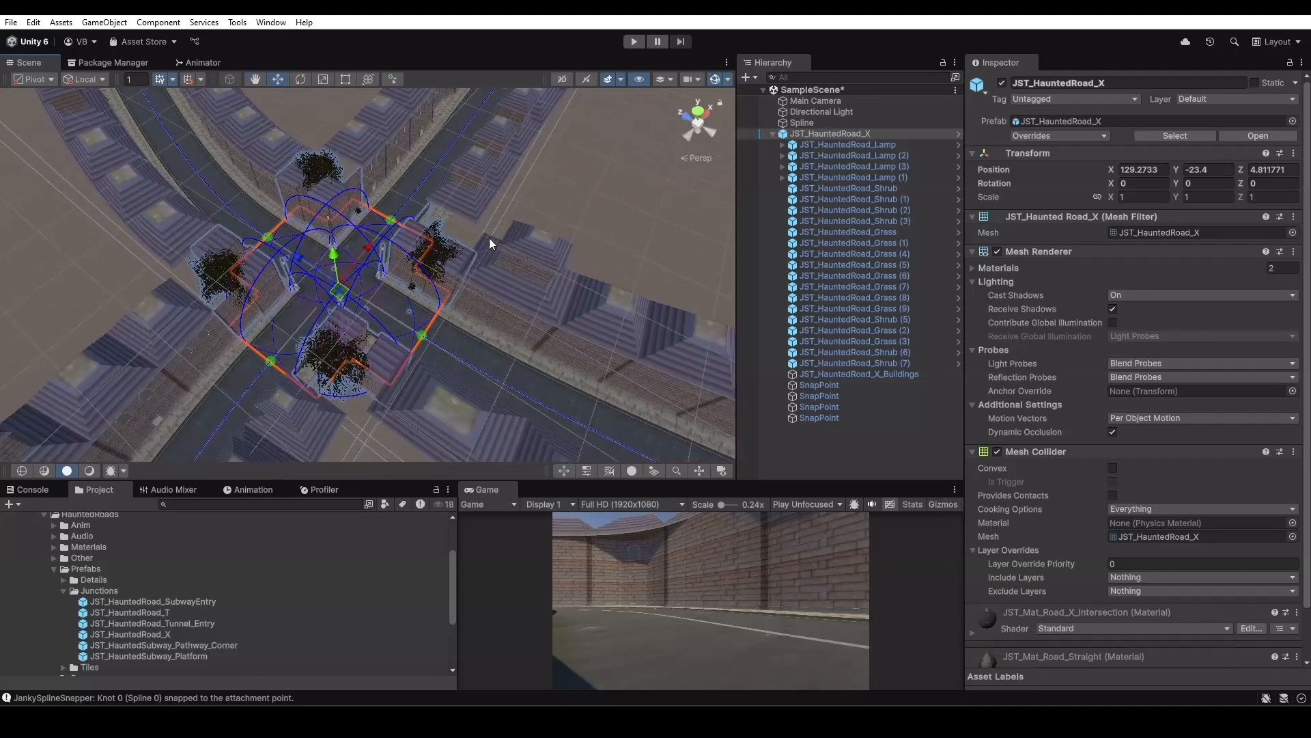
pyautogui.click(302, 78)
pyautogui.moveTo(343, 336); pyautogui.dragTo(249, 287)
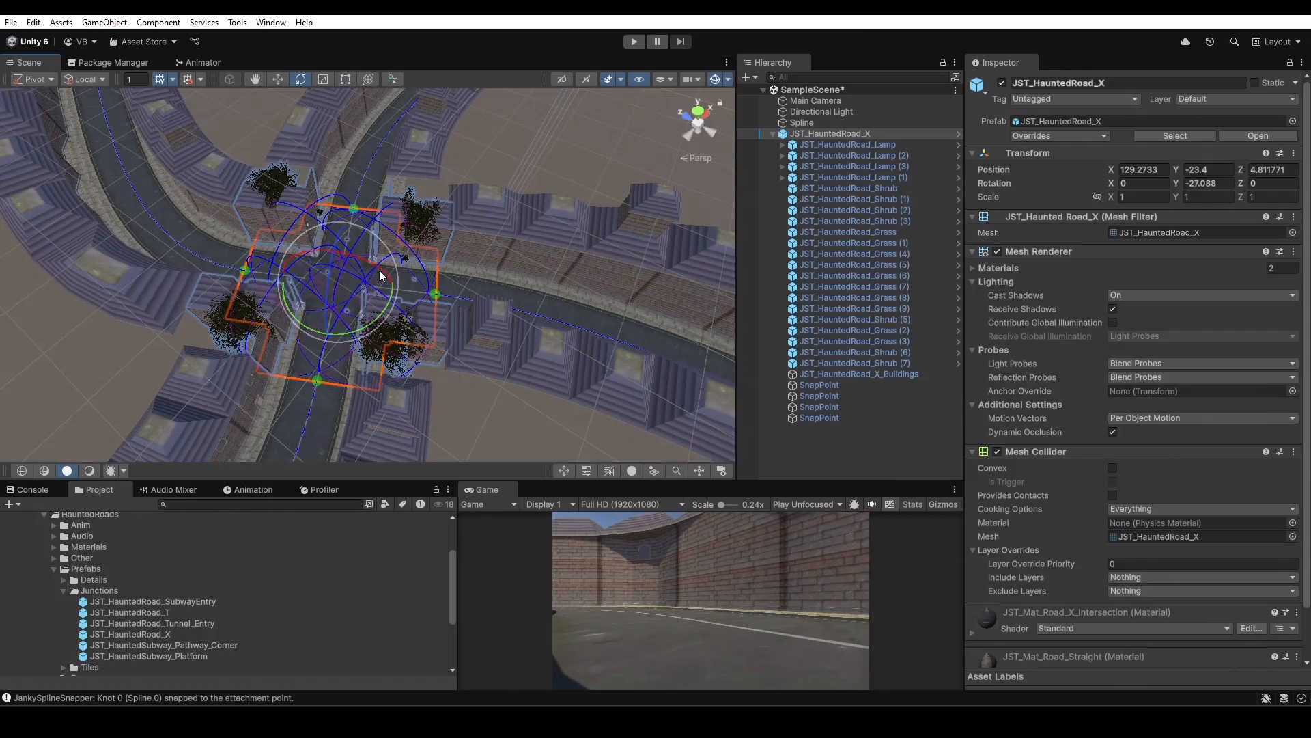
pyautogui.moveTo(381, 316); pyautogui.dragTo(483, 292)
pyautogui.scroll(-5, 555, 262)
pyautogui.keyDown('alt'); pyautogui.moveTo(554, 263); pyautogui.dragTo(55, 310); pyautogui.keyUp('alt')
pyautogui.scroll(4, 473, 316)
pyautogui.keyDown('alt'); pyautogui.moveTo(472, 311); pyautogui.dragTo(417, 202); pyautogui.keyUp('alt')
pyautogui.click(839, 434)
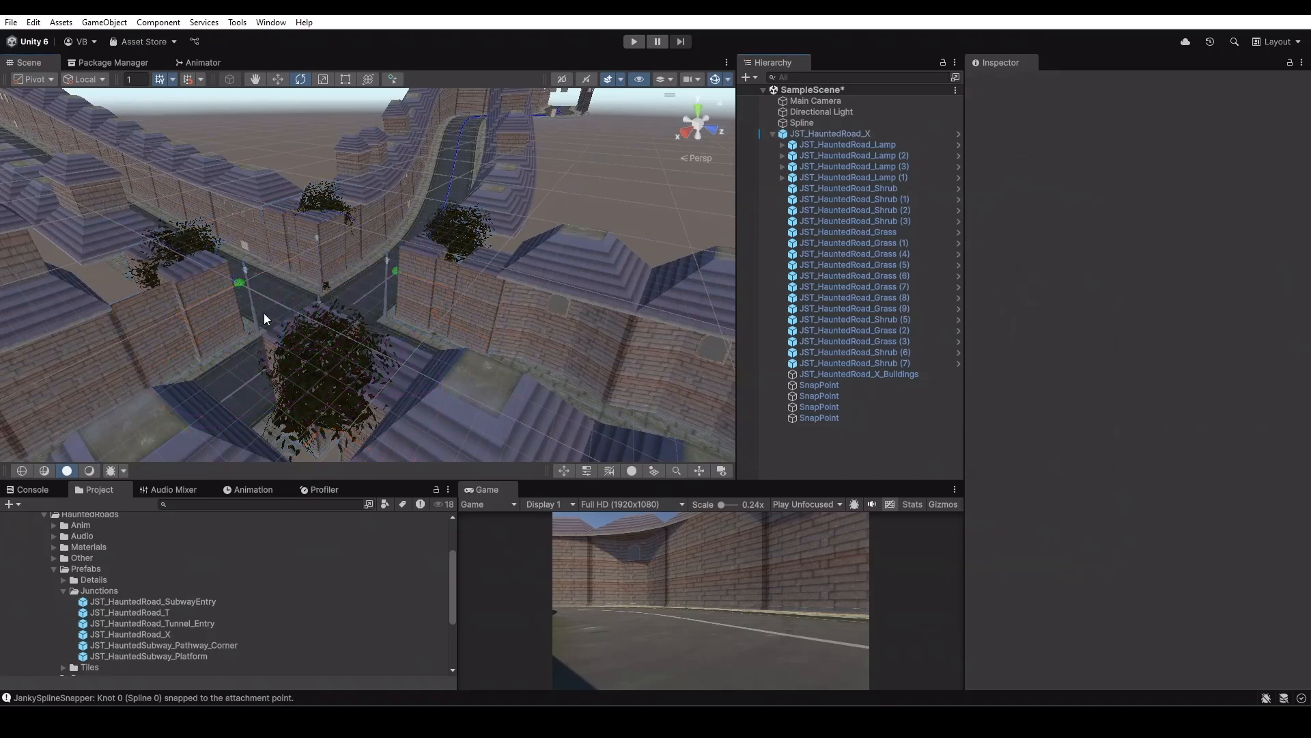
# Examine the connections and the full course of the streets attached to the rotated junction
pyautogui.scroll(-6, 371, 268)
pyautogui.keyDown('alt'); pyautogui.moveTo(235, 291); pyautogui.dragTo(152, 311); pyautogui.keyUp('alt')
pyautogui.scroll(3, 504, 326)
pyautogui.scroll(4, 544, 300)
pyautogui.scroll(-6, 457, 313)
pyautogui.scroll(3, 487, 388)
pyautogui.scroll(3, 608, 401)
pyautogui.scroll(-3, 423, 319)
pyautogui.keyDown('alt'); pyautogui.moveTo(424, 314); pyautogui.dragTo(226, 416); pyautogui.keyUp('alt')
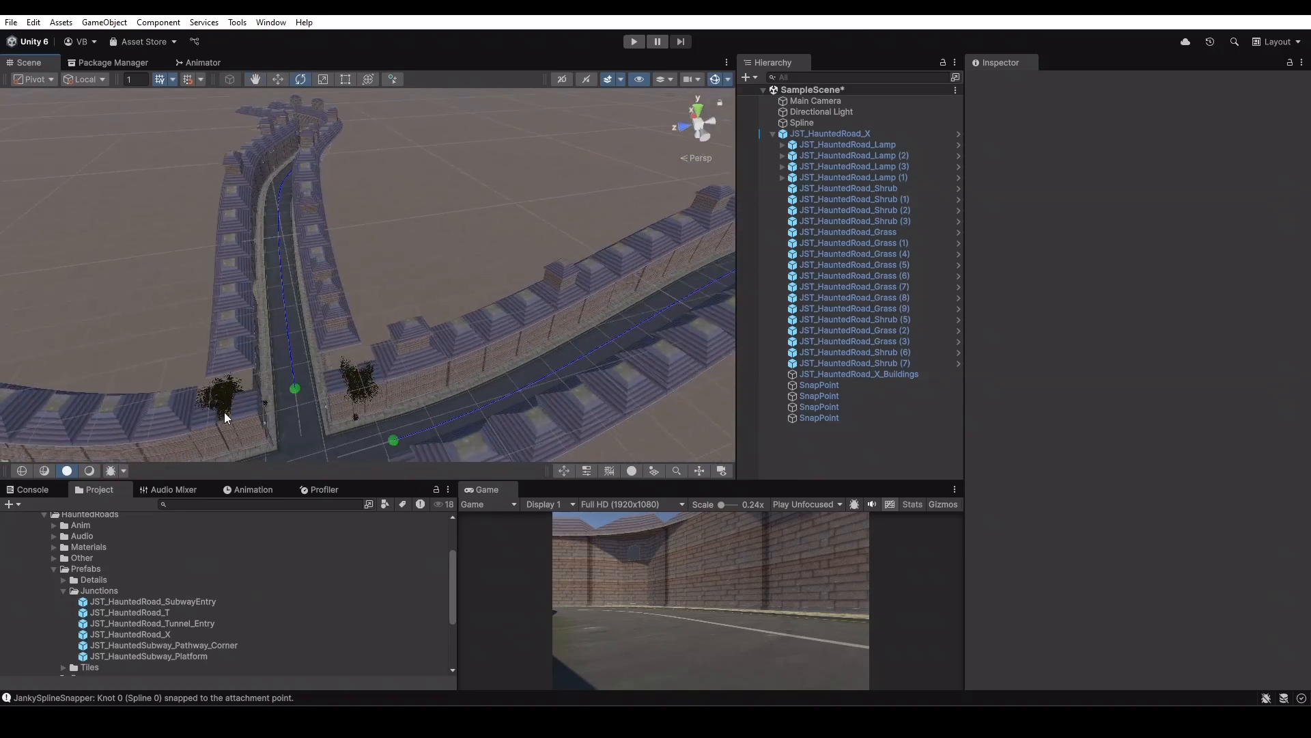
# Collapse the Janky folder tree in the project assets and look over the junction with its connected streets
pyautogui.click(46, 515)
pyautogui.keyDown('alt'); pyautogui.moveTo(589, 403); pyautogui.dragTo(241, 405); pyautogui.keyUp('alt')
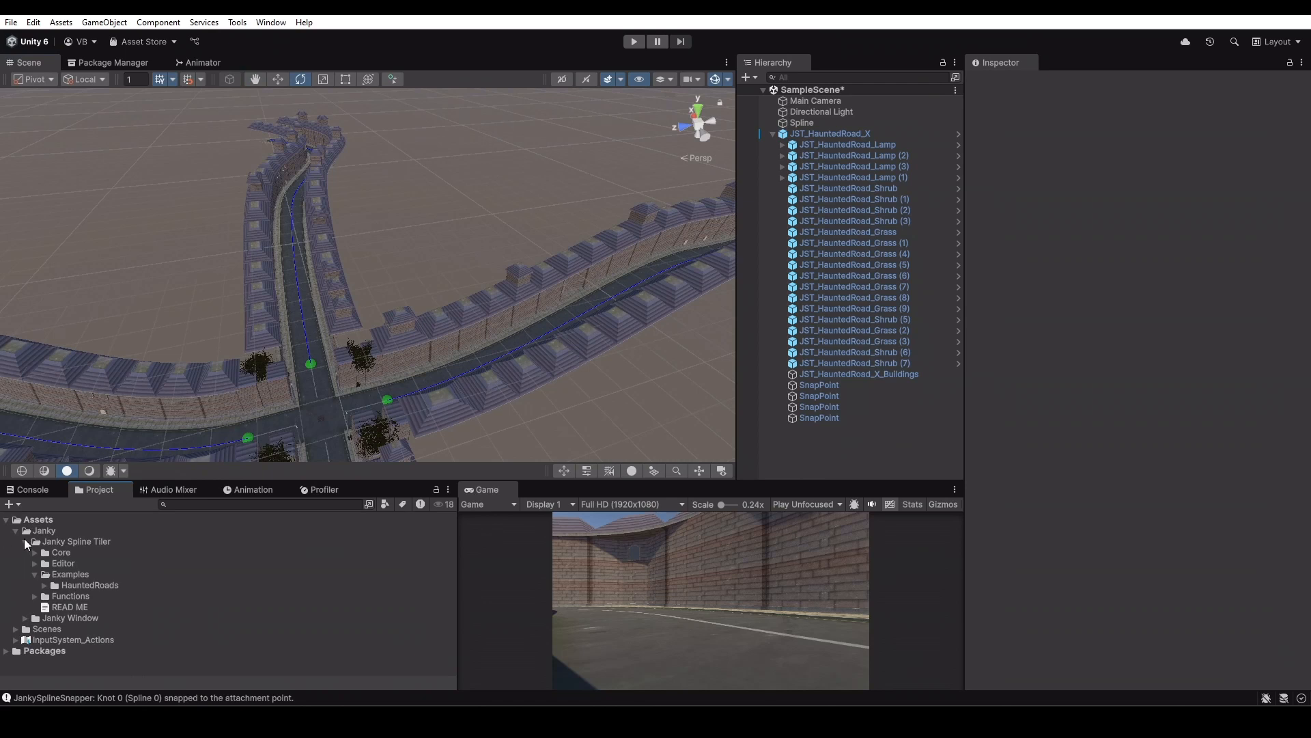
pyautogui.click(16, 532)
pyautogui.keyDown('alt'); pyautogui.moveTo(424, 328); pyautogui.dragTo(510, 275); pyautogui.keyUp('alt')
pyautogui.keyDown('alt'); pyautogui.moveTo(447, 313); pyautogui.dragTo(449, 370); pyautogui.keyUp('alt')
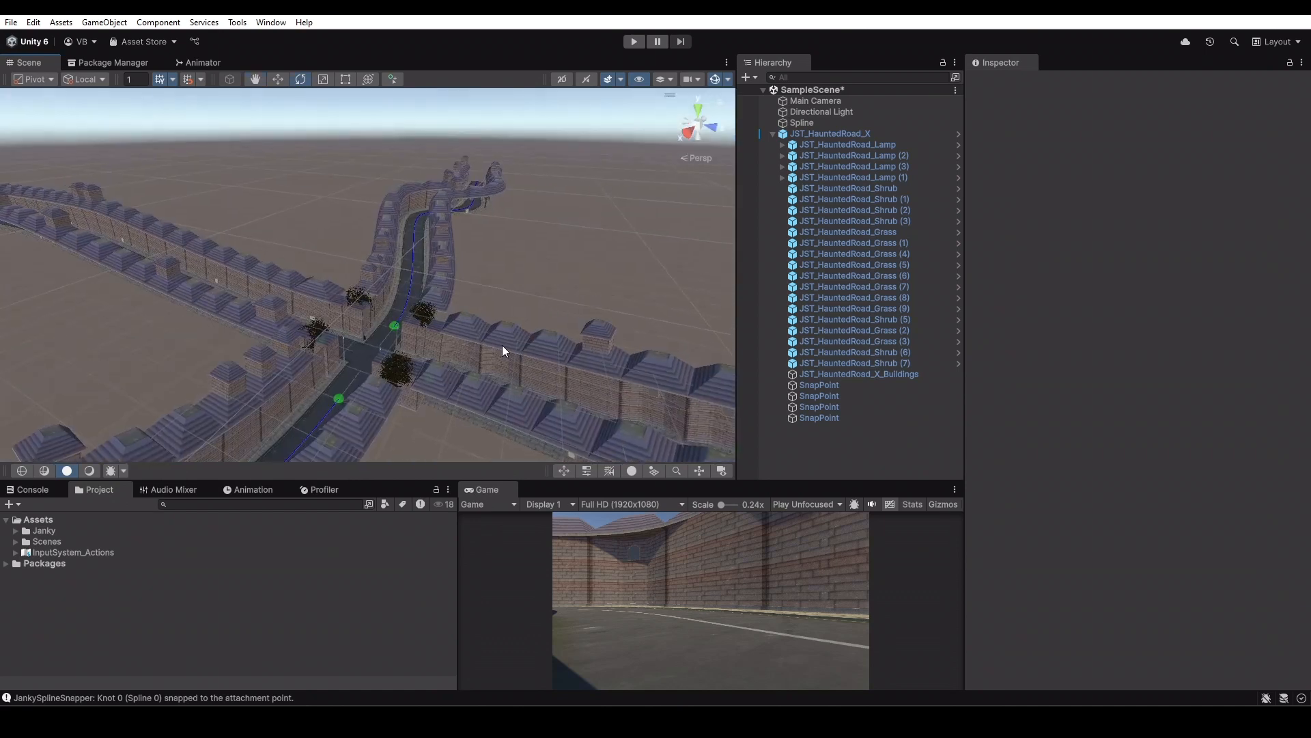
pyautogui.keyDown('alt'); pyautogui.moveTo(542, 278); pyautogui.dragTo(373, 315); pyautogui.keyUp('alt')
pyautogui.scroll(4, 376, 318)
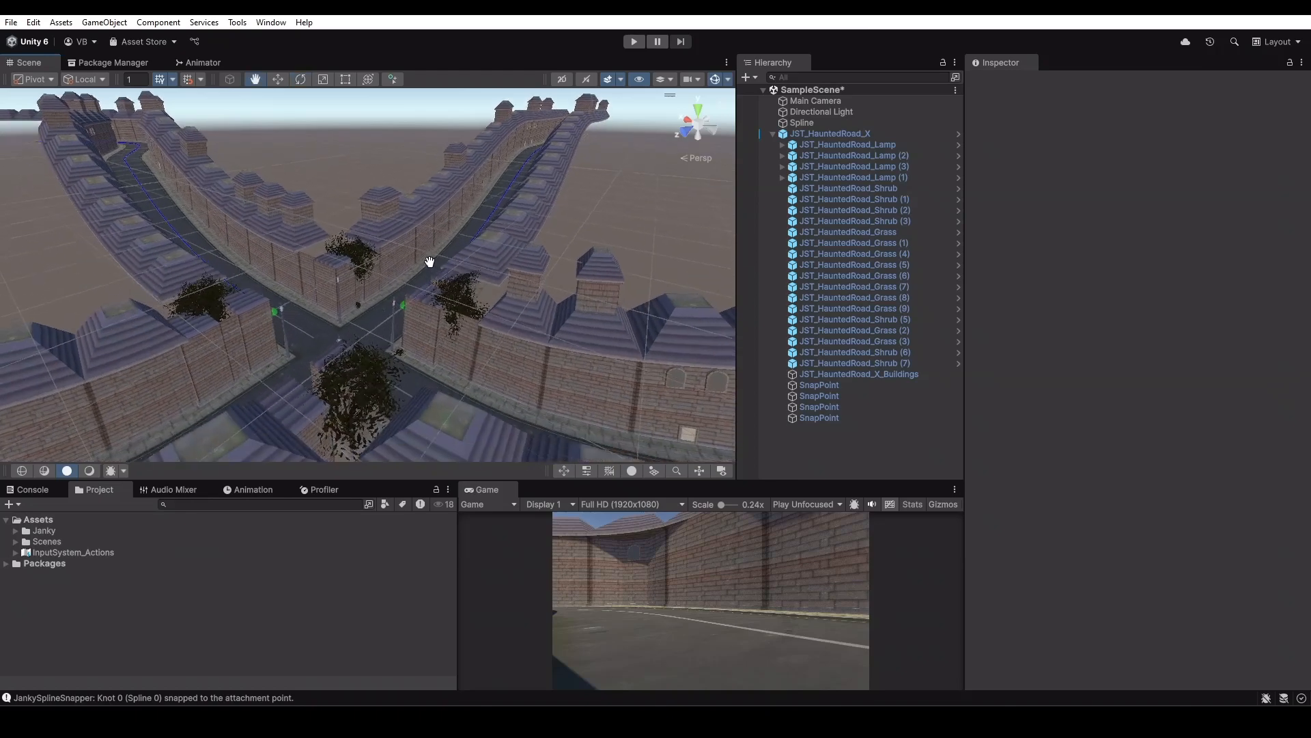
pyautogui.keyDown('alt'); pyautogui.moveTo(424, 260); pyautogui.dragTo(500, 369); pyautogui.keyUp('alt')
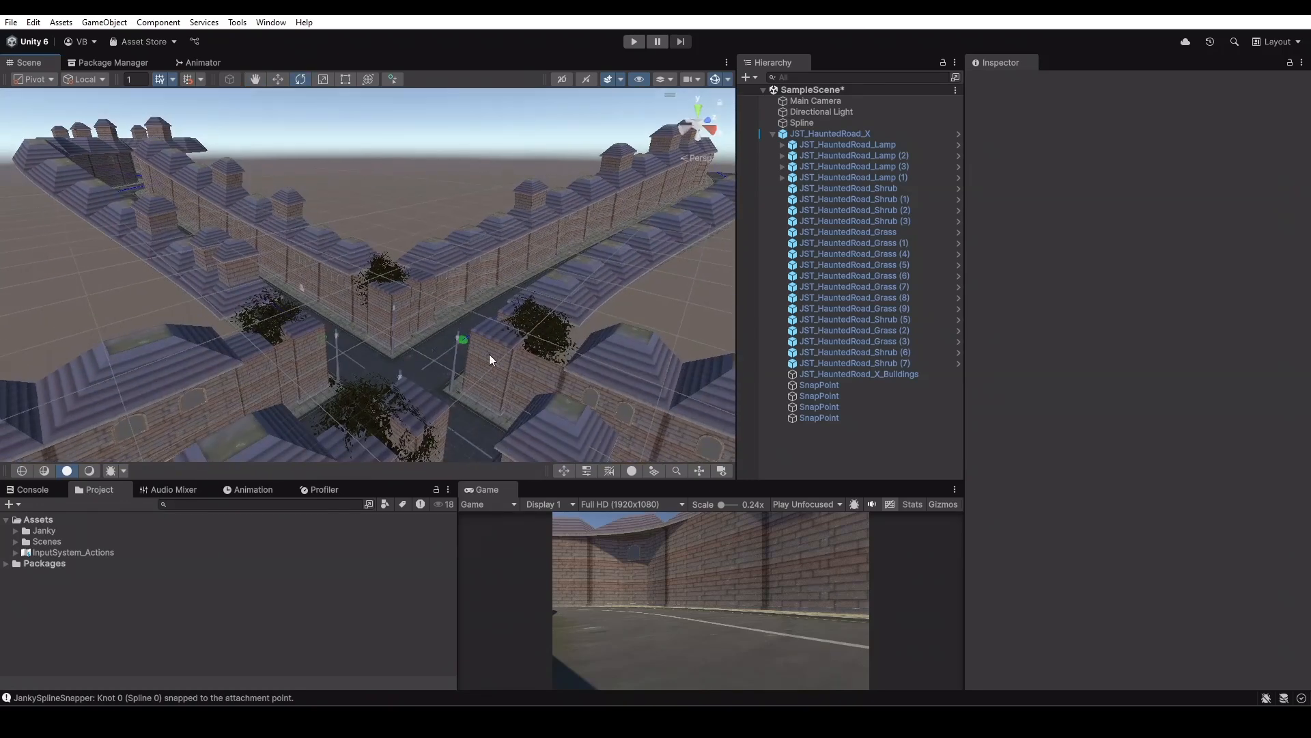